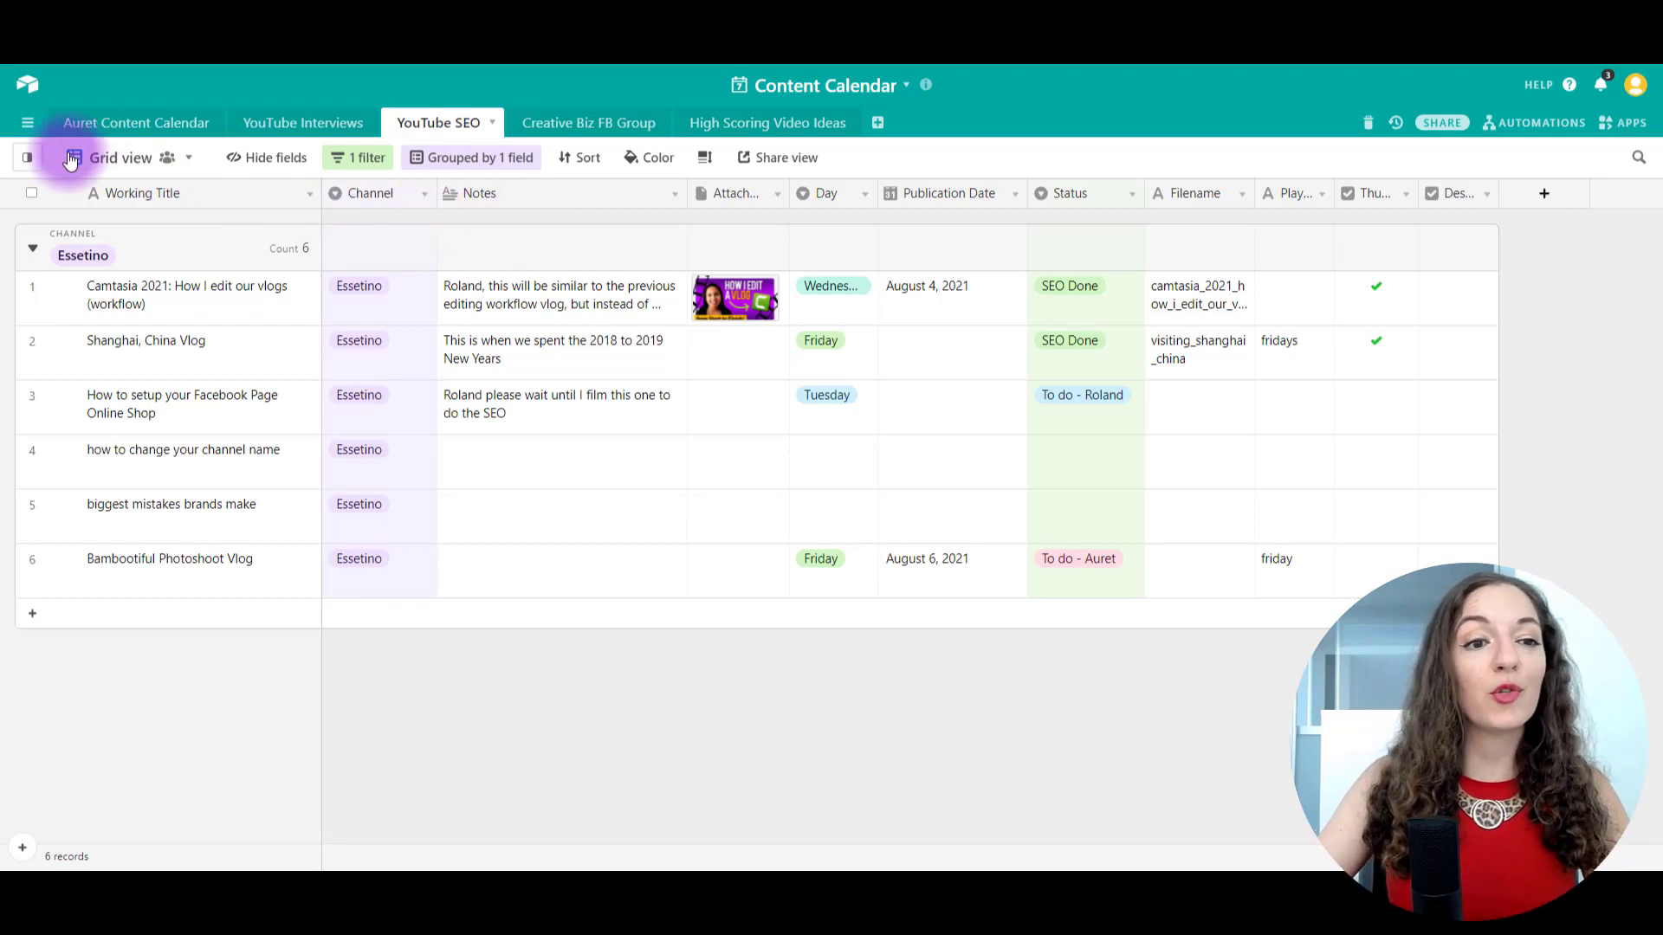
# - Switch the YouTube SEO table to its Calendar view, hide the views list, and show June 2021
pyautogui.click(28, 157)
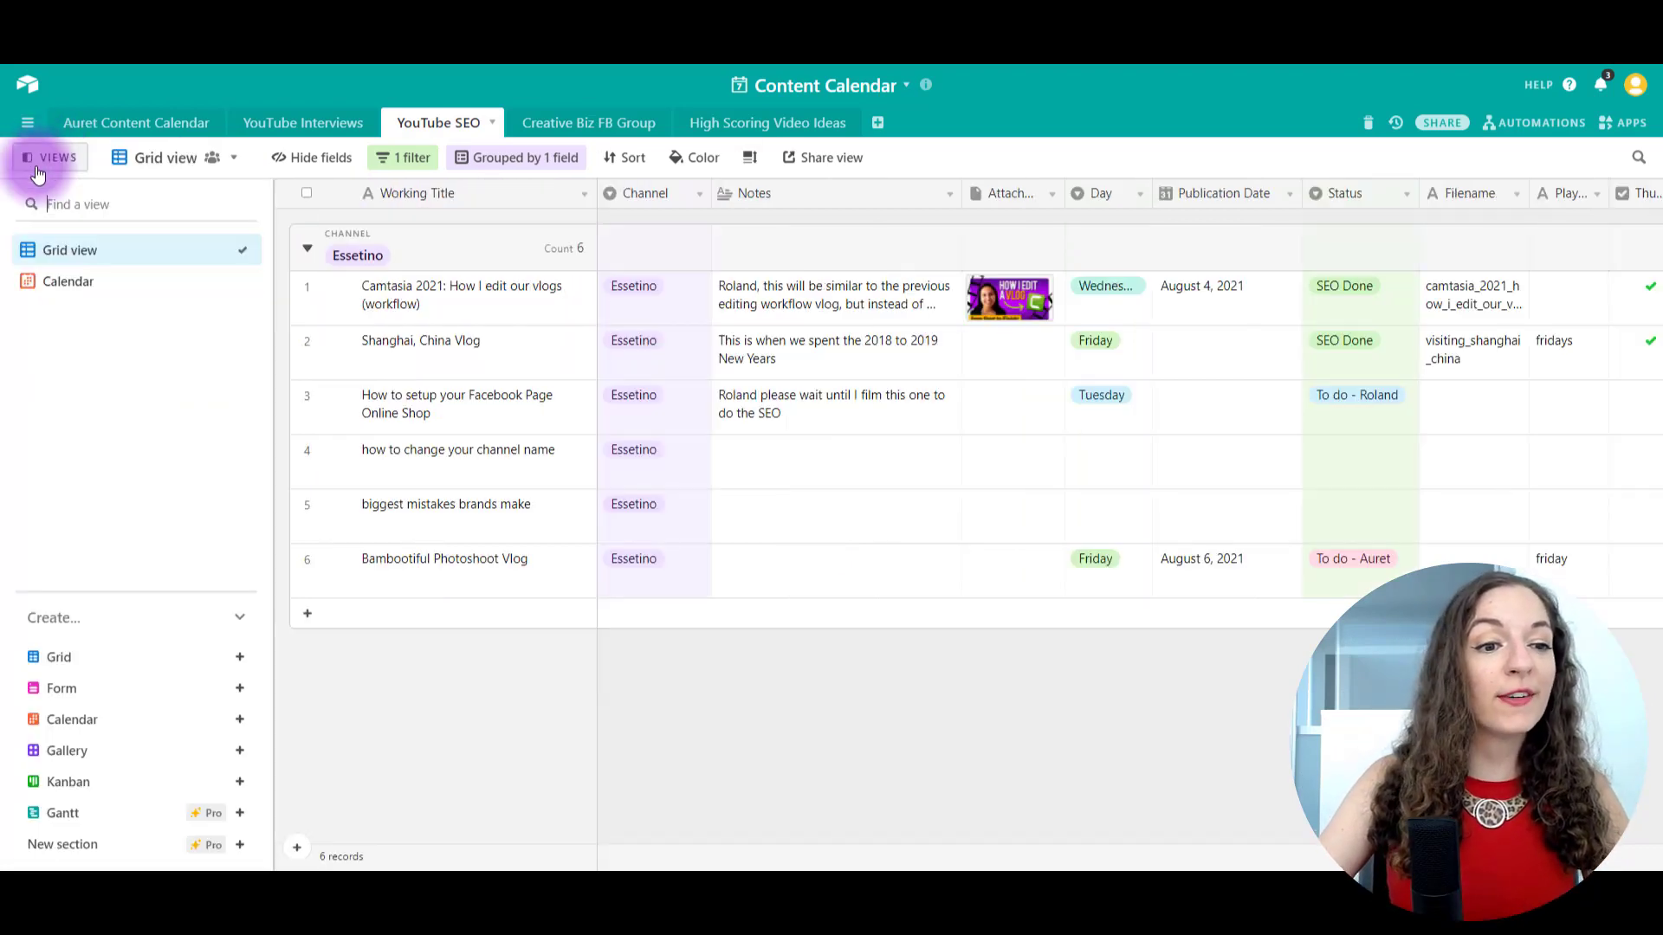
pyautogui.click(106, 289)
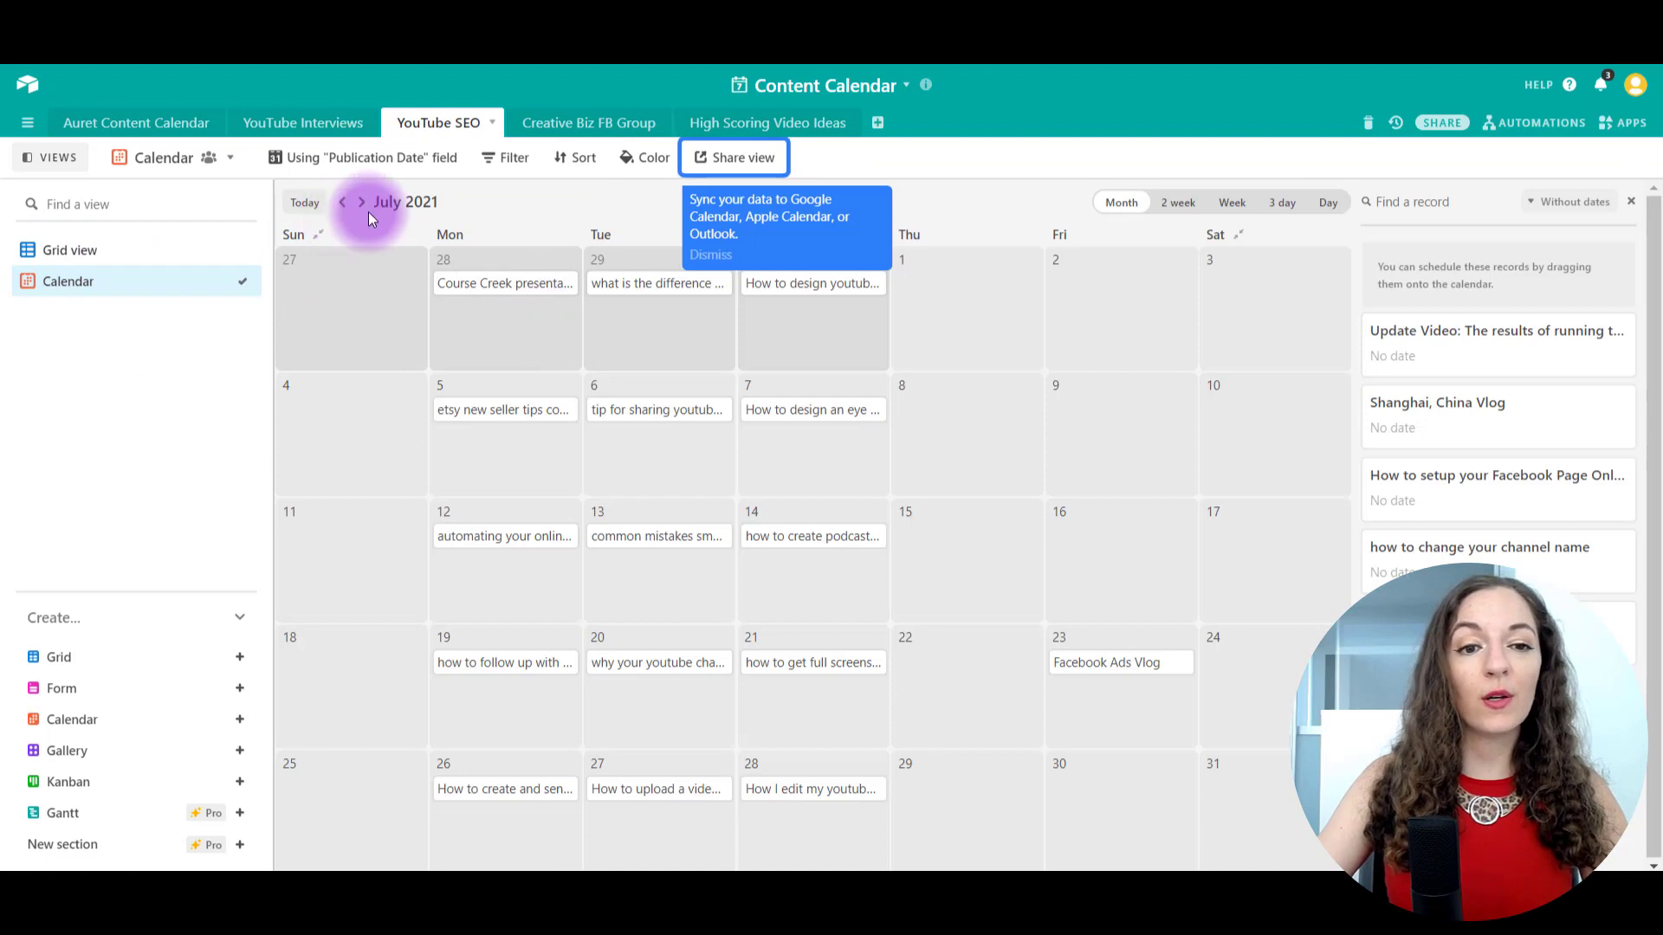
pyautogui.click(76, 159)
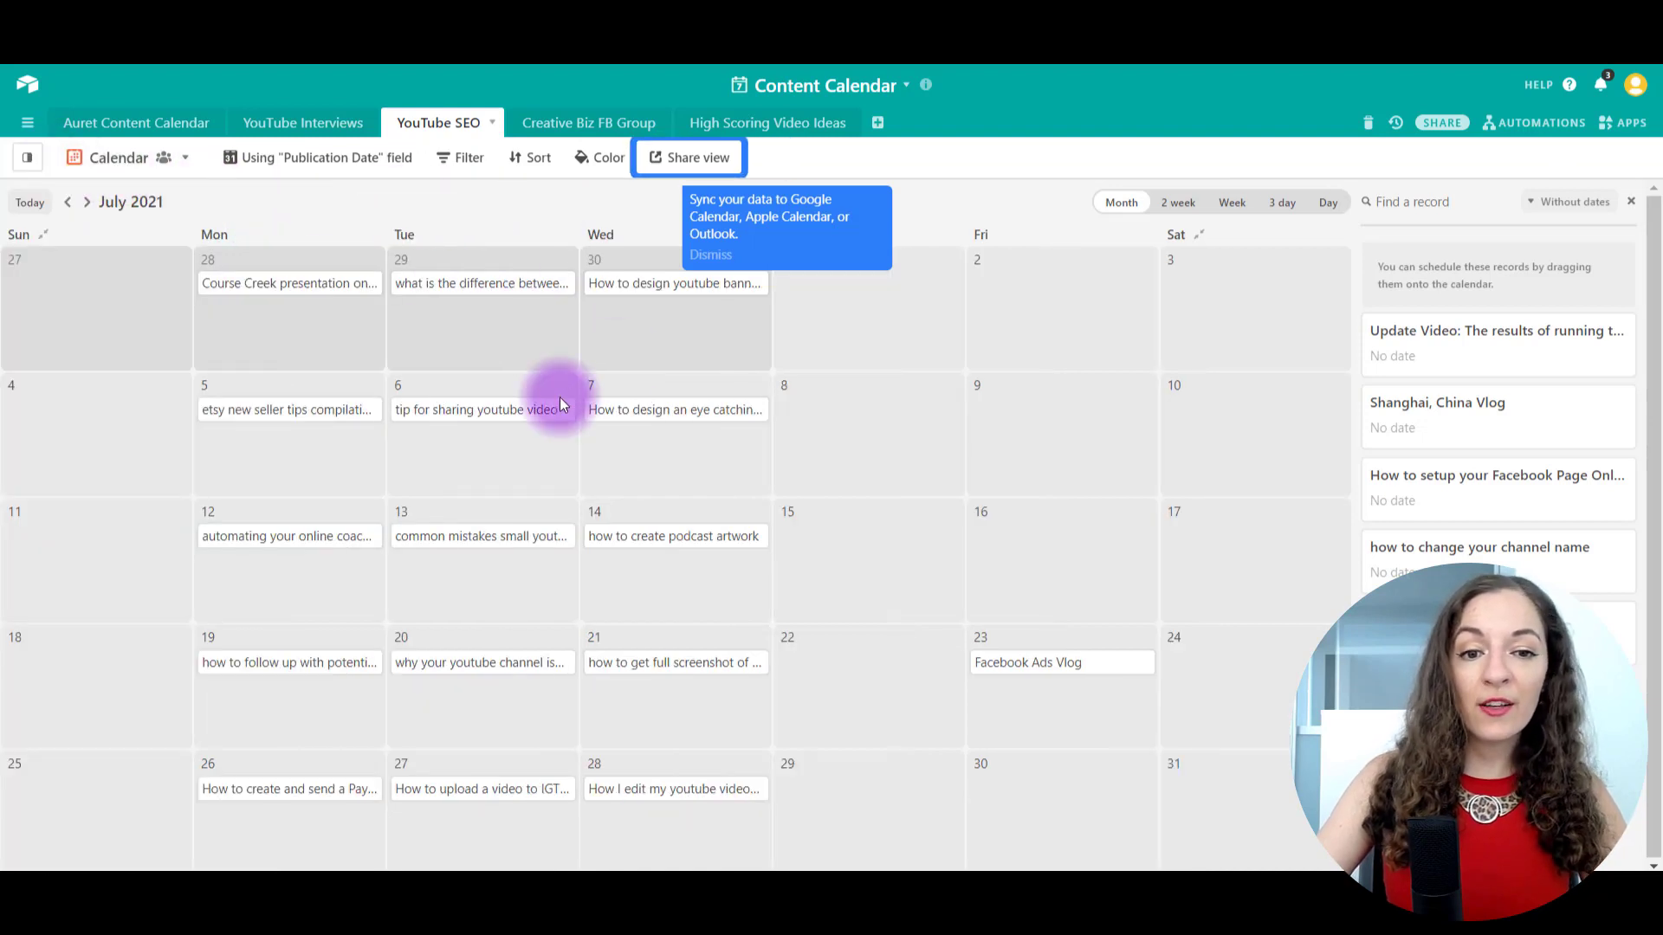
pyautogui.click(91, 205)
pyautogui.doubleClick(75, 205)
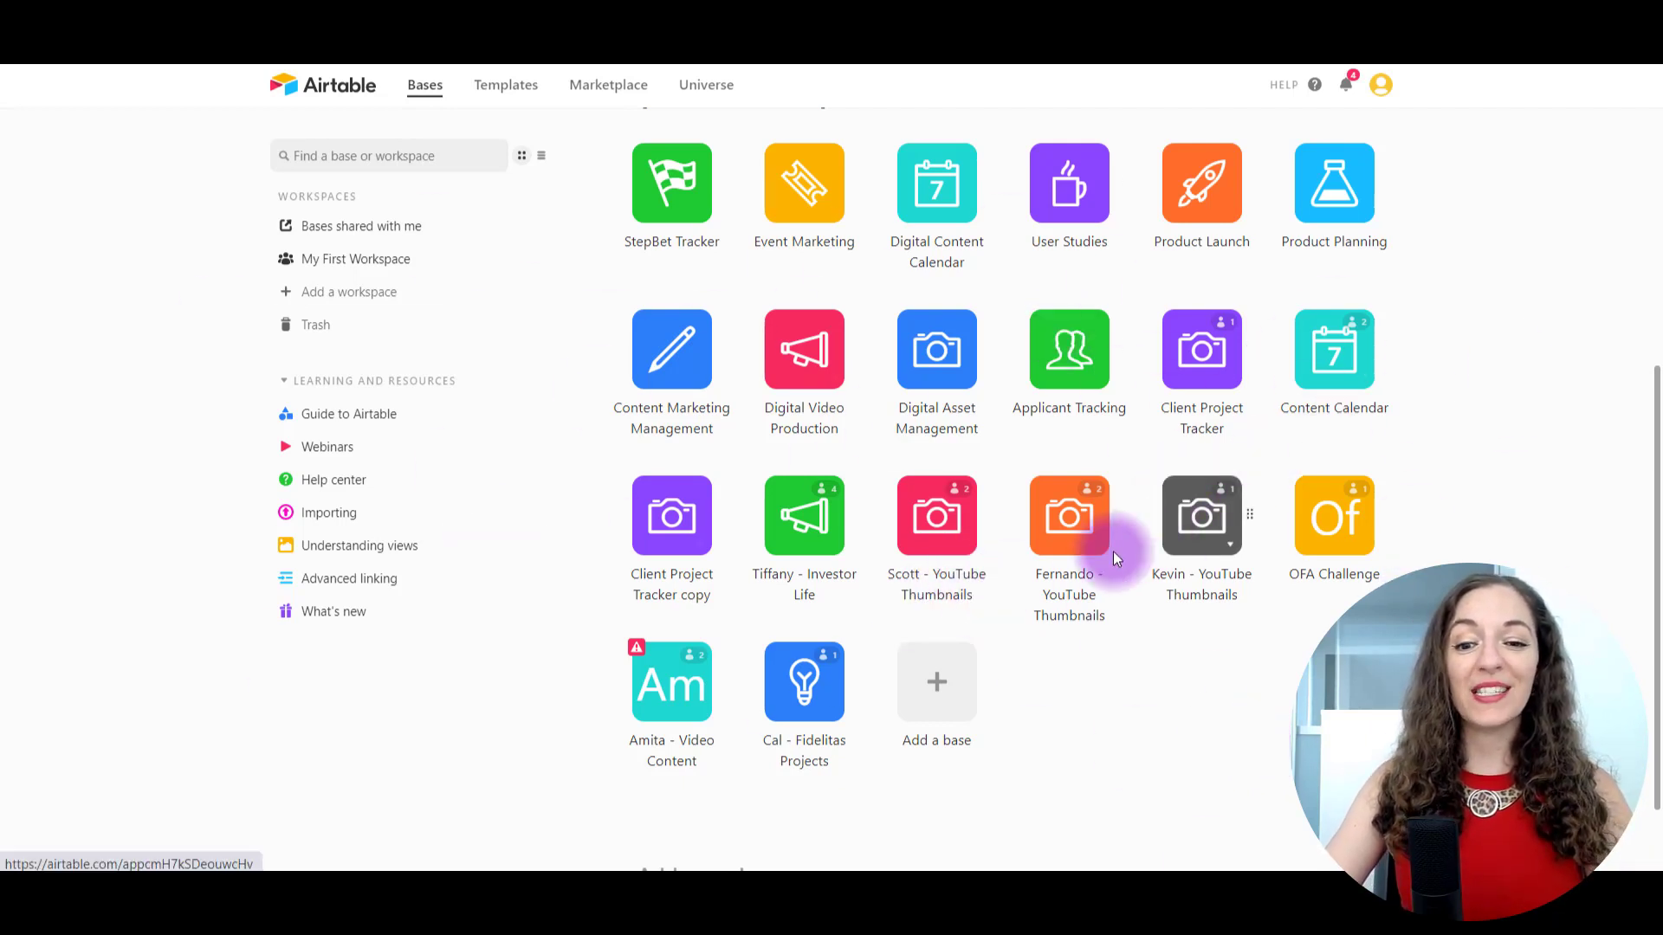
# - Bring up the options for adding a new base
pyautogui.click(943, 686)
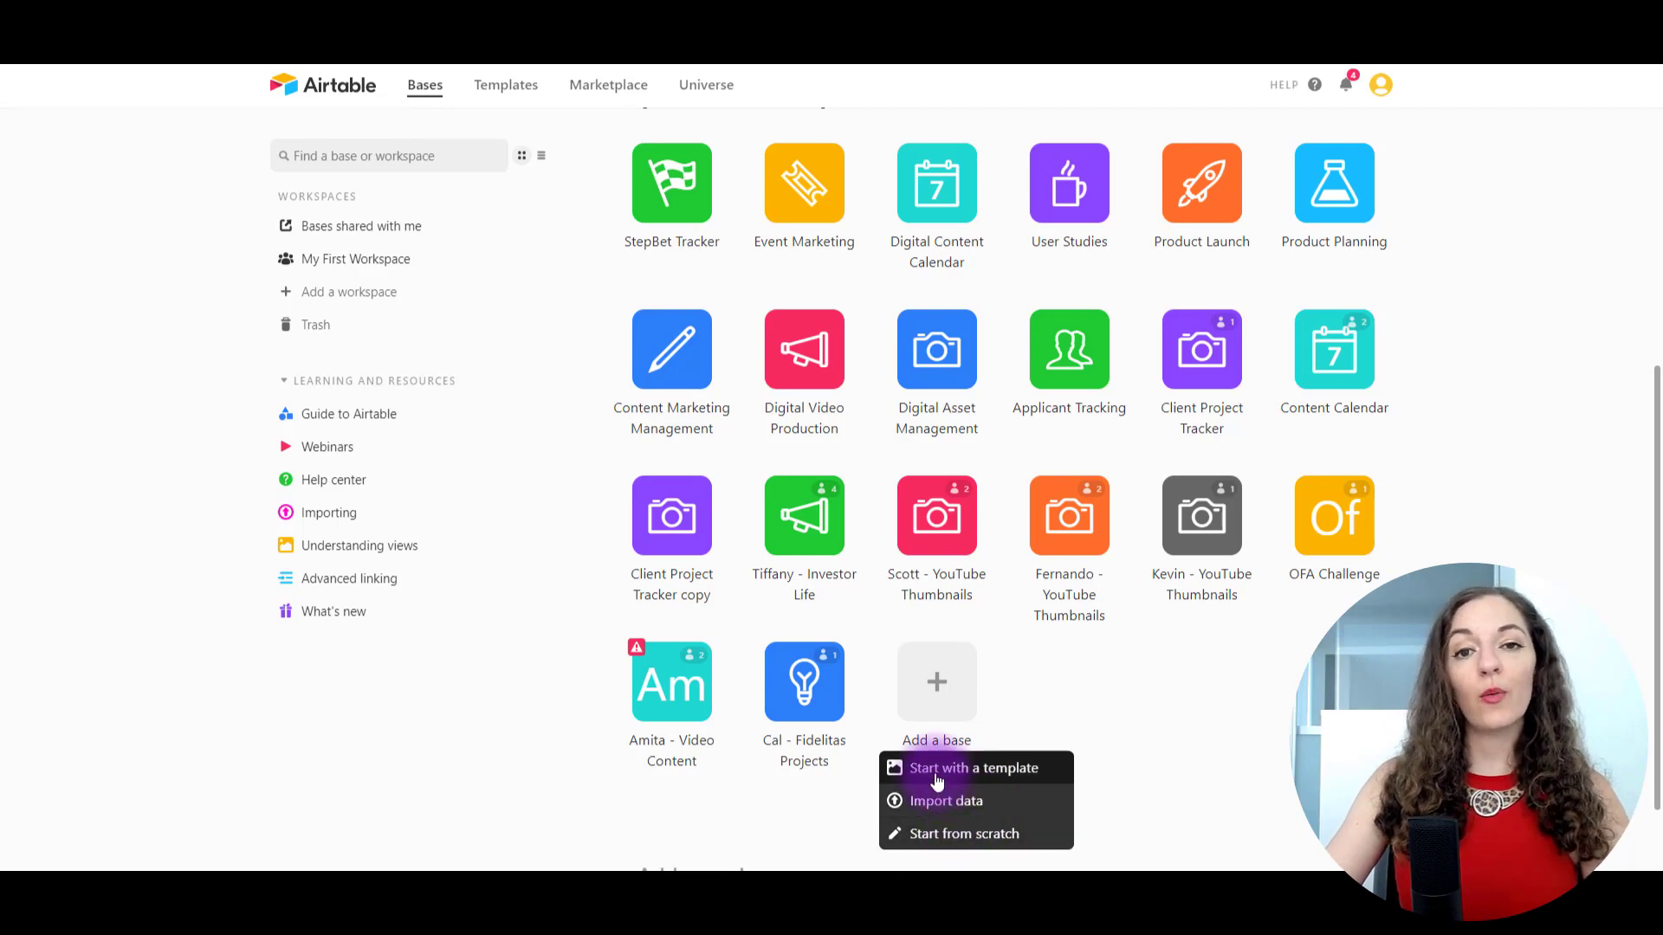
# - Start a blank base from scratch and name it 'YouTube Content Calendar'
pyautogui.click(940, 842)
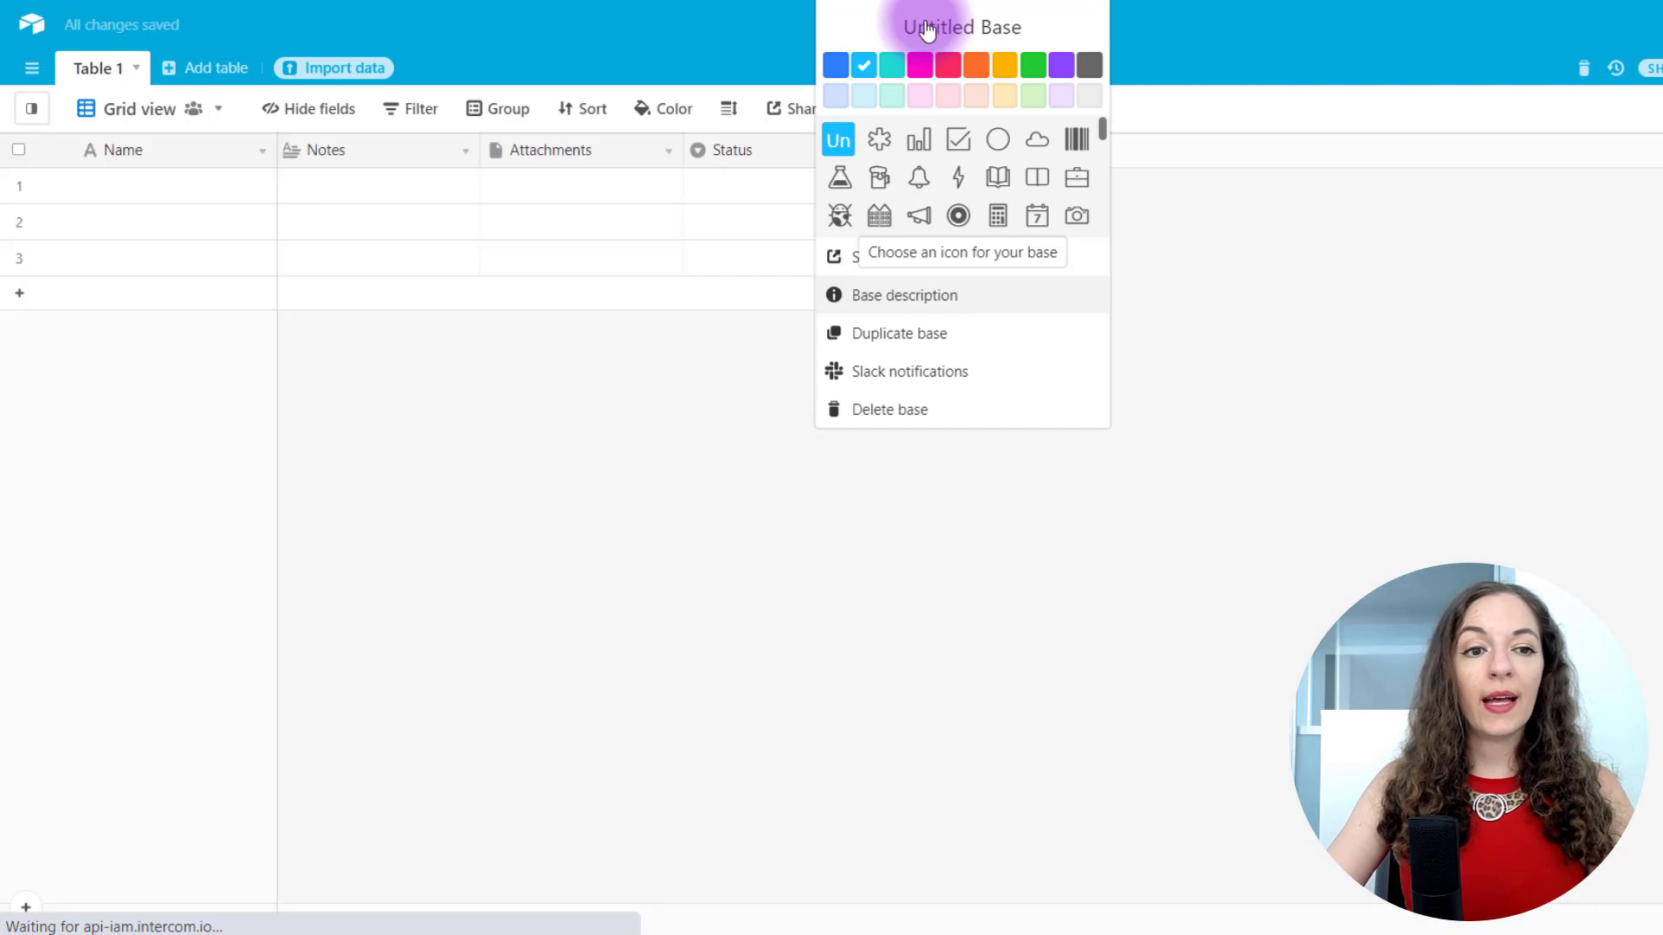
pyautogui.click(928, 28)
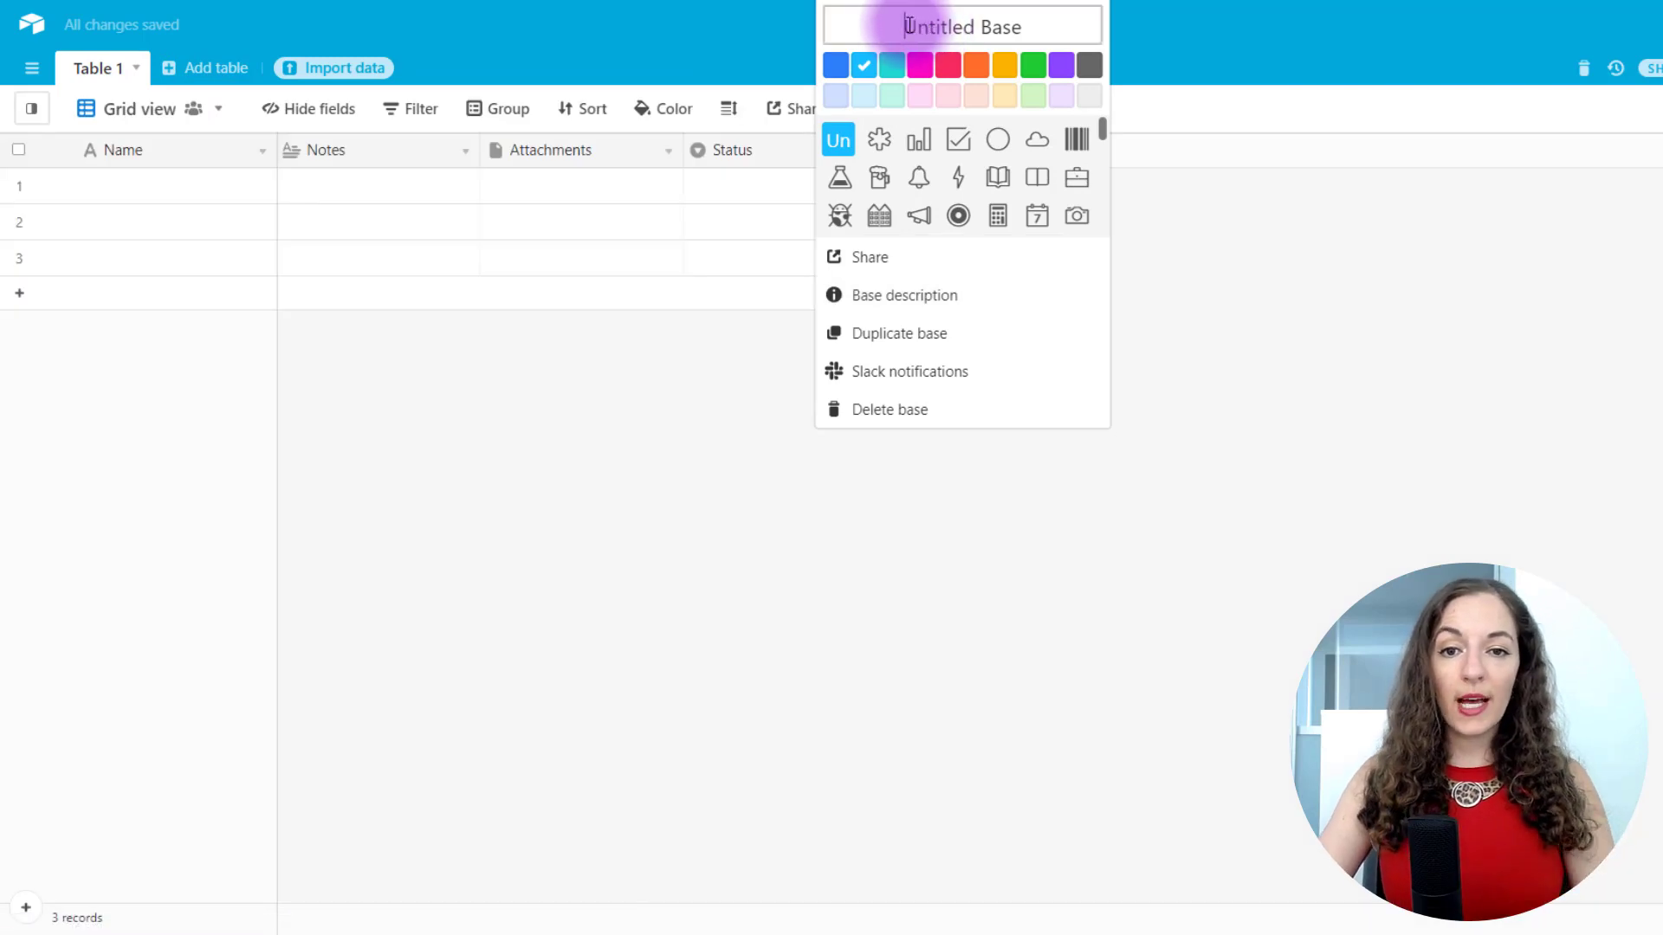
pyautogui.moveTo(906, 26); pyautogui.dragTo(1050, 8)
pyautogui.write('You')
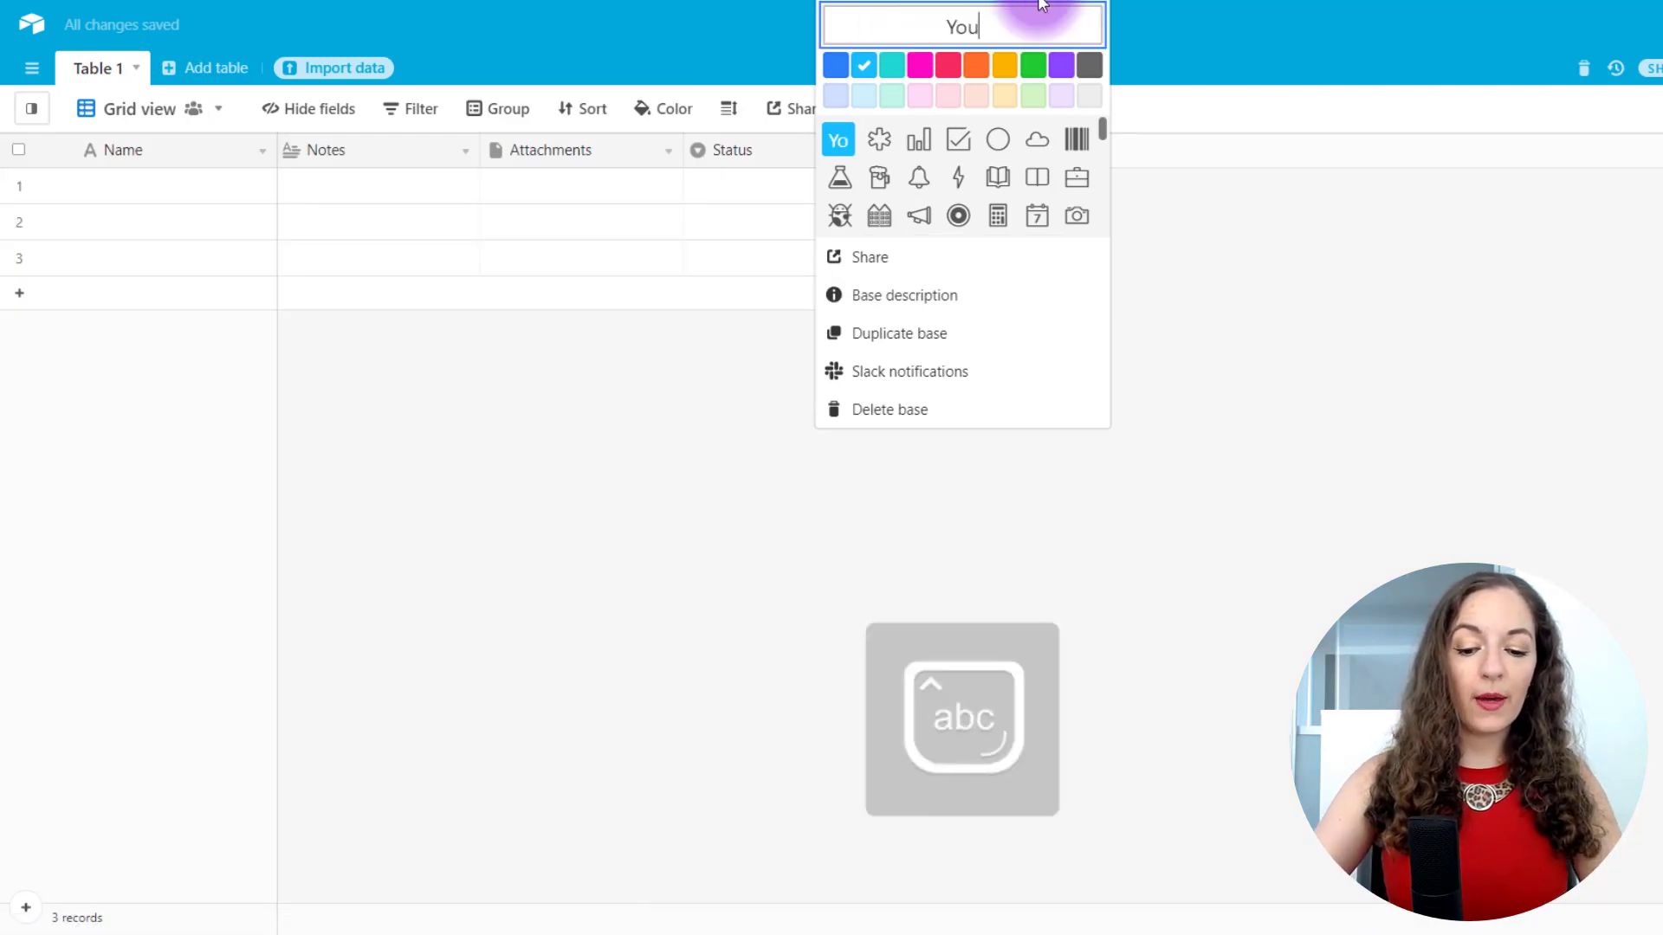
pyautogui.write('Tube ')
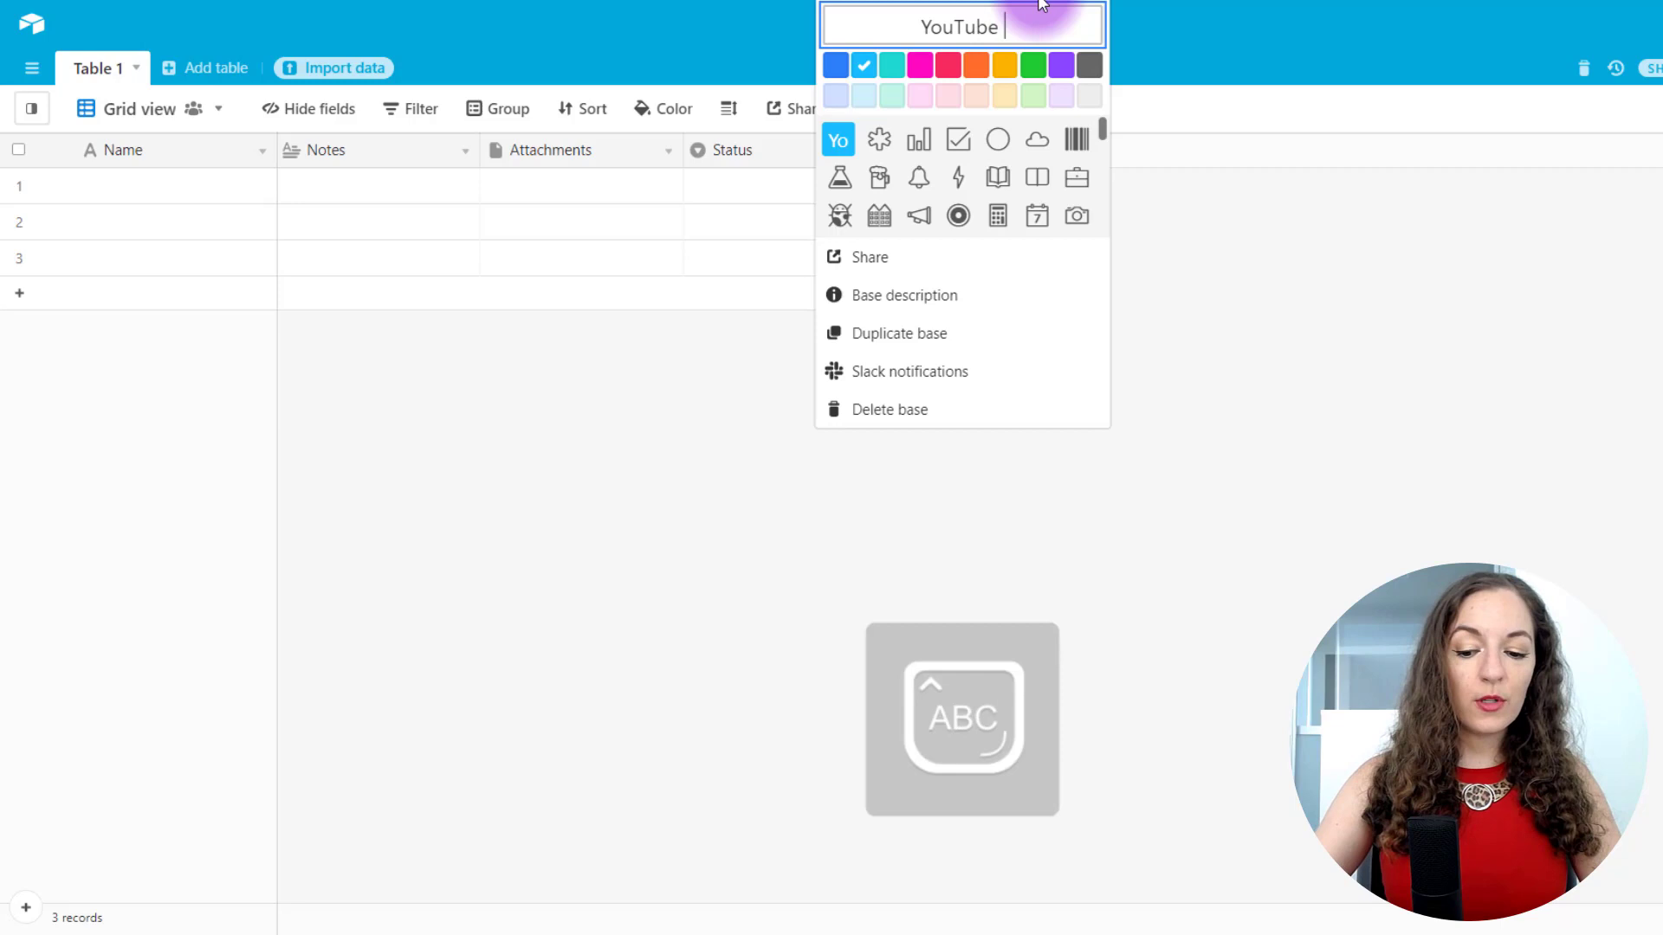
pyautogui.write('Content C')
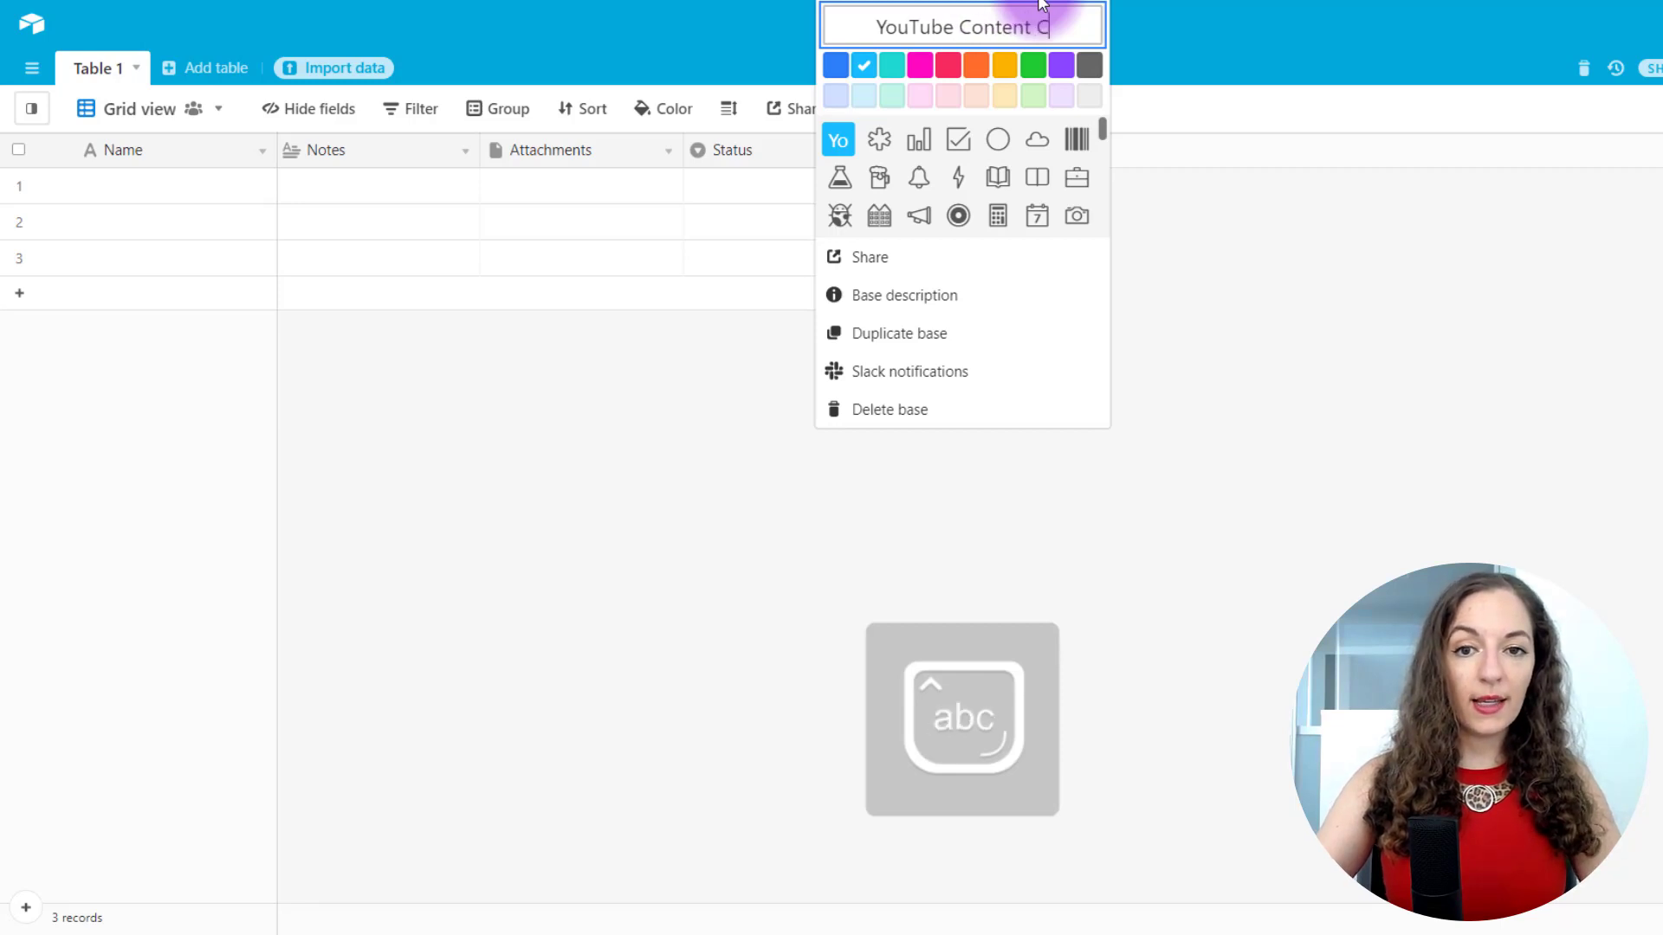
pyautogui.write('alendar')
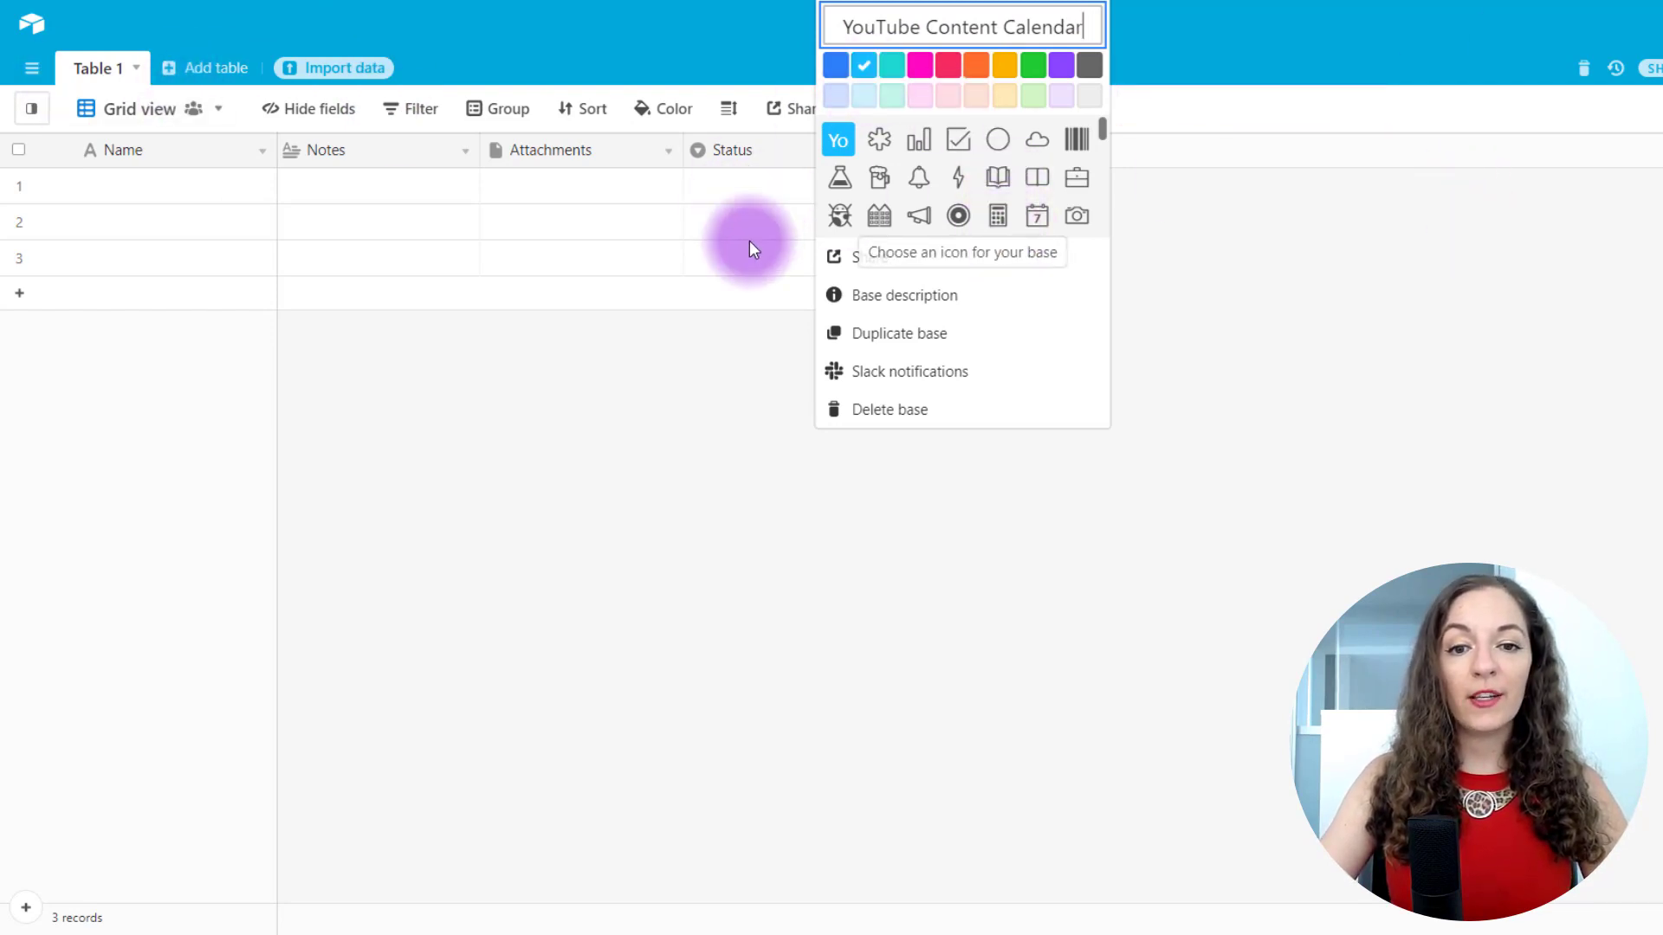
pyautogui.press('Return')
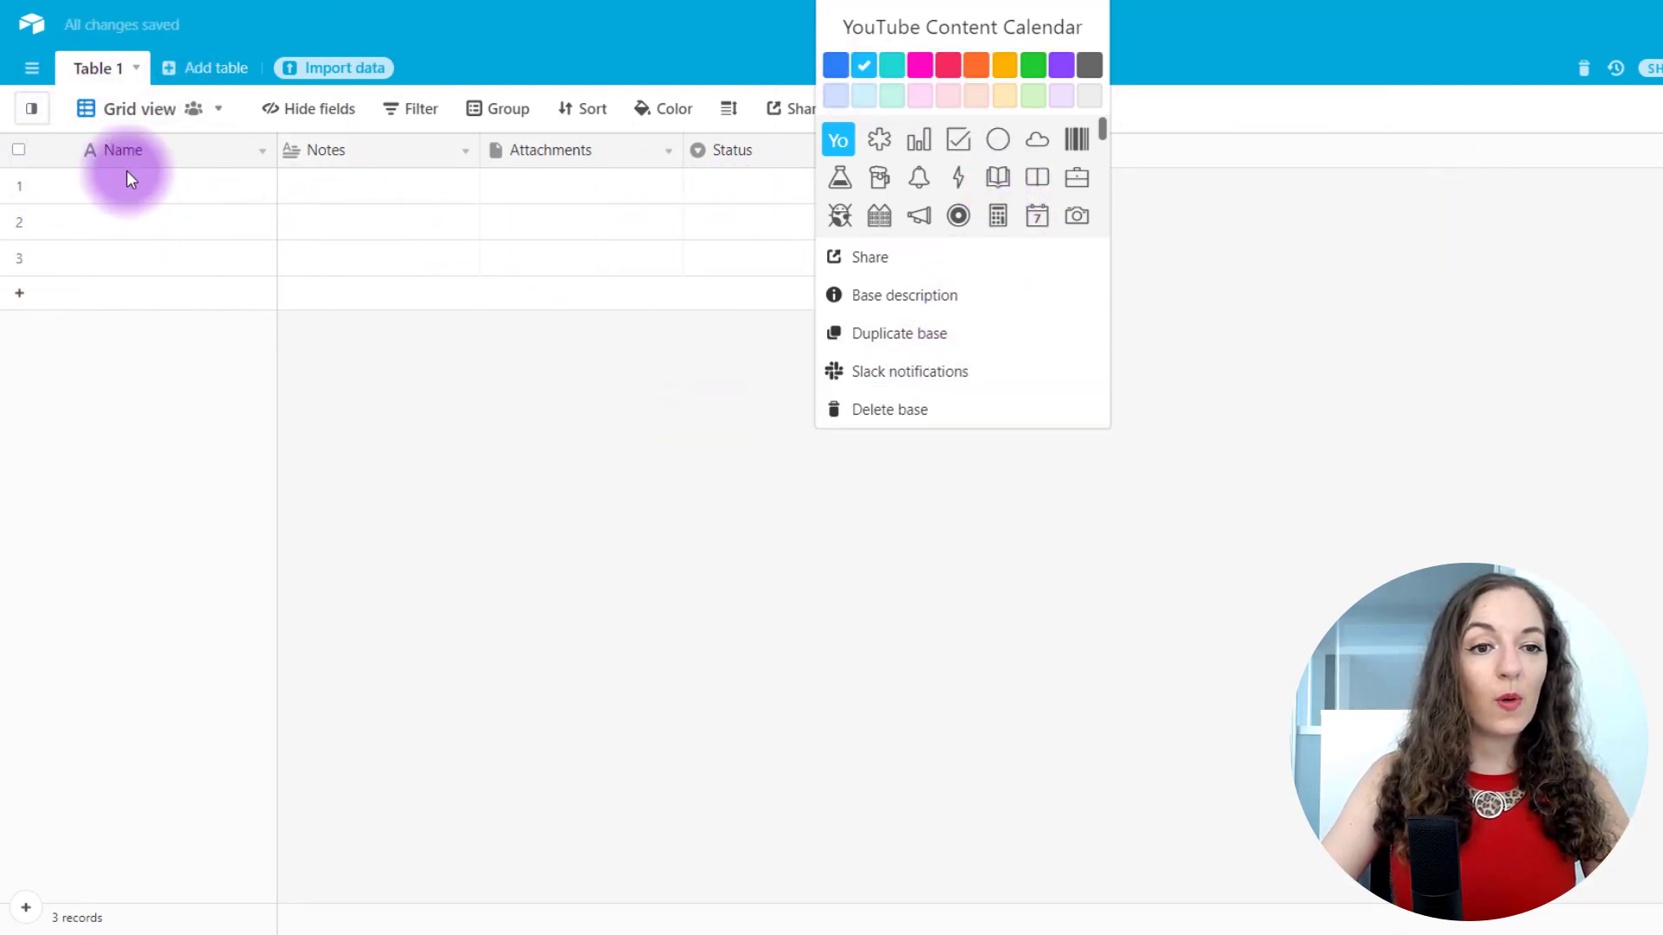
pyautogui.click(132, 180)
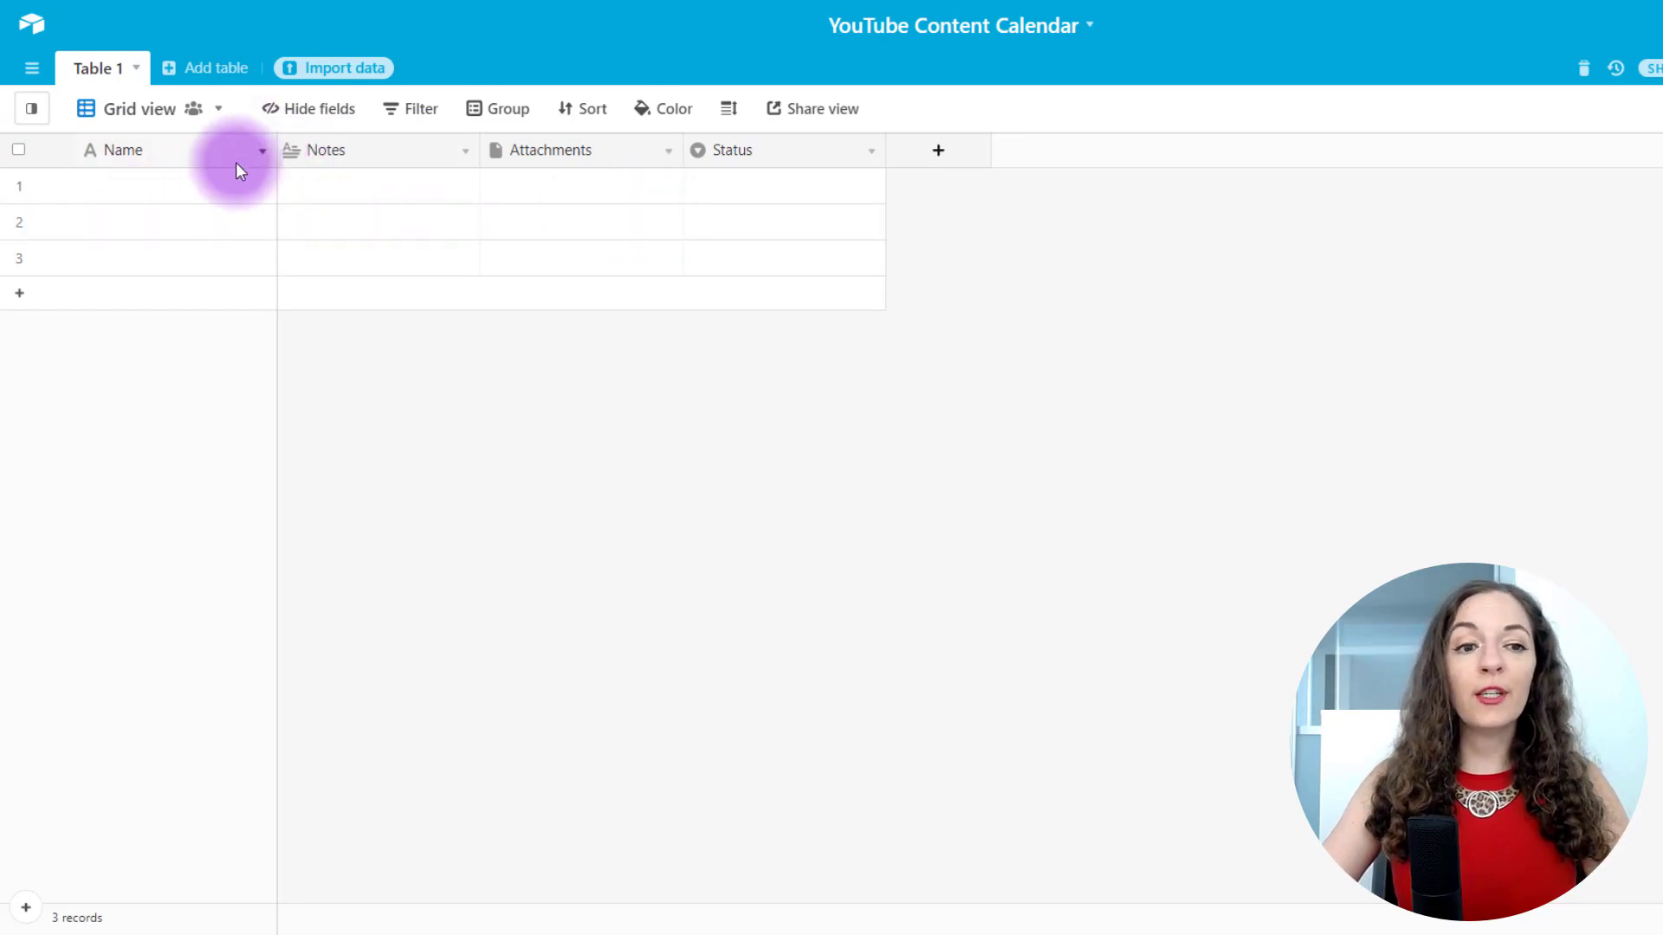
# - Rename the Name field to 'Working Video Title'
pyautogui.click(262, 153)
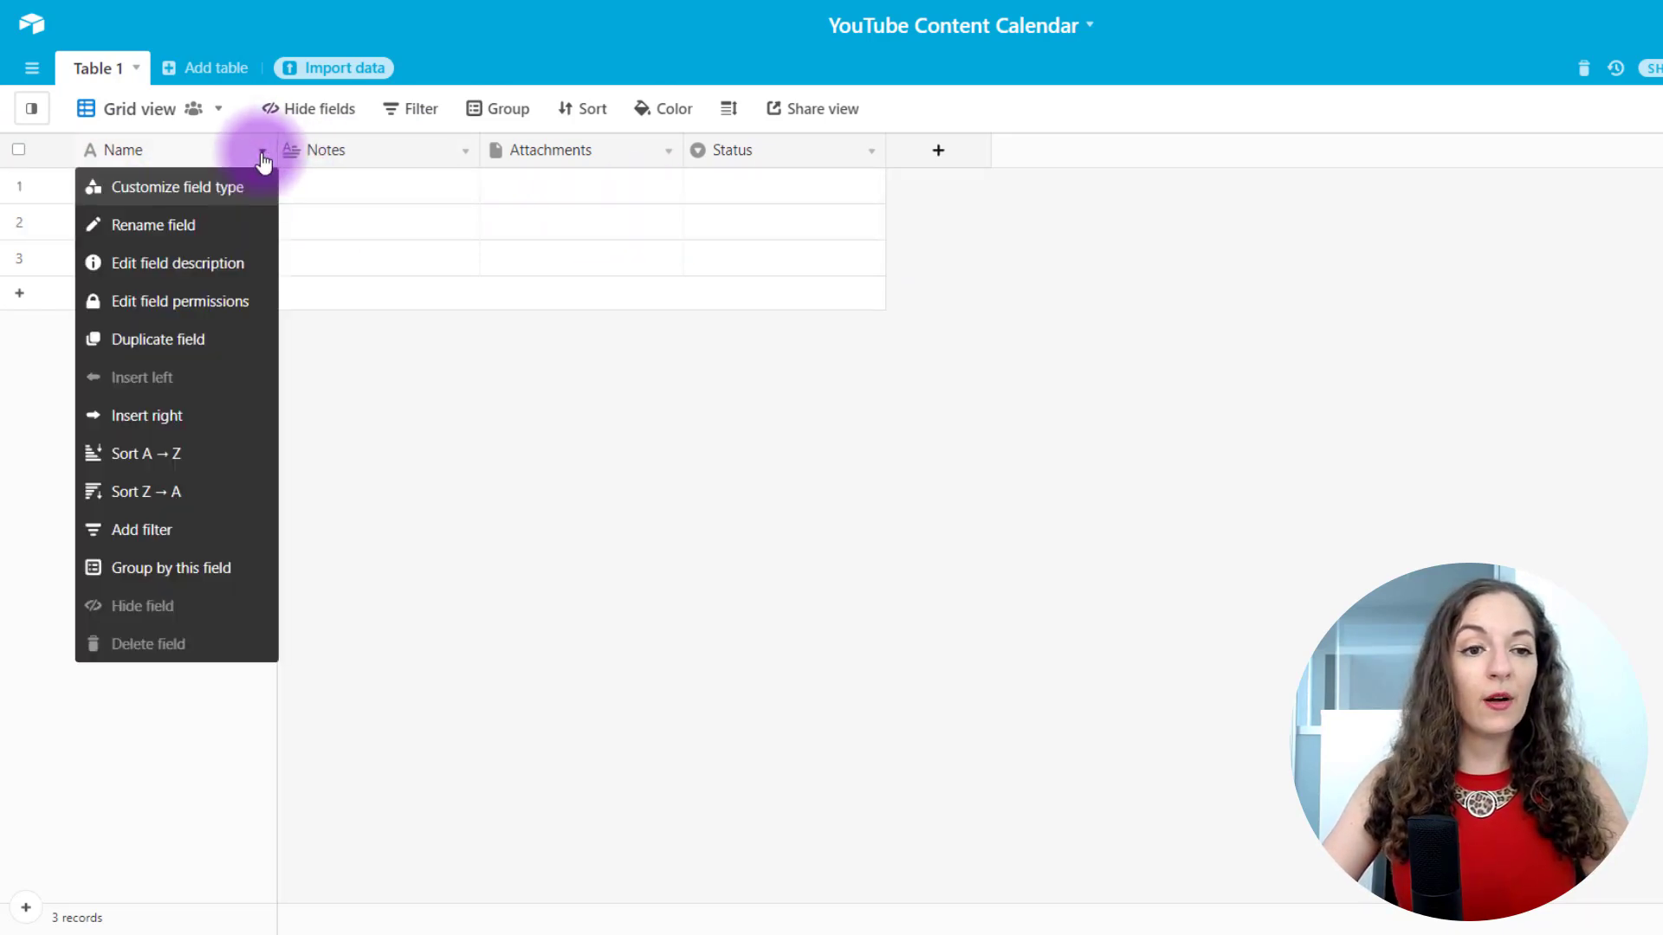
pyautogui.click(154, 227)
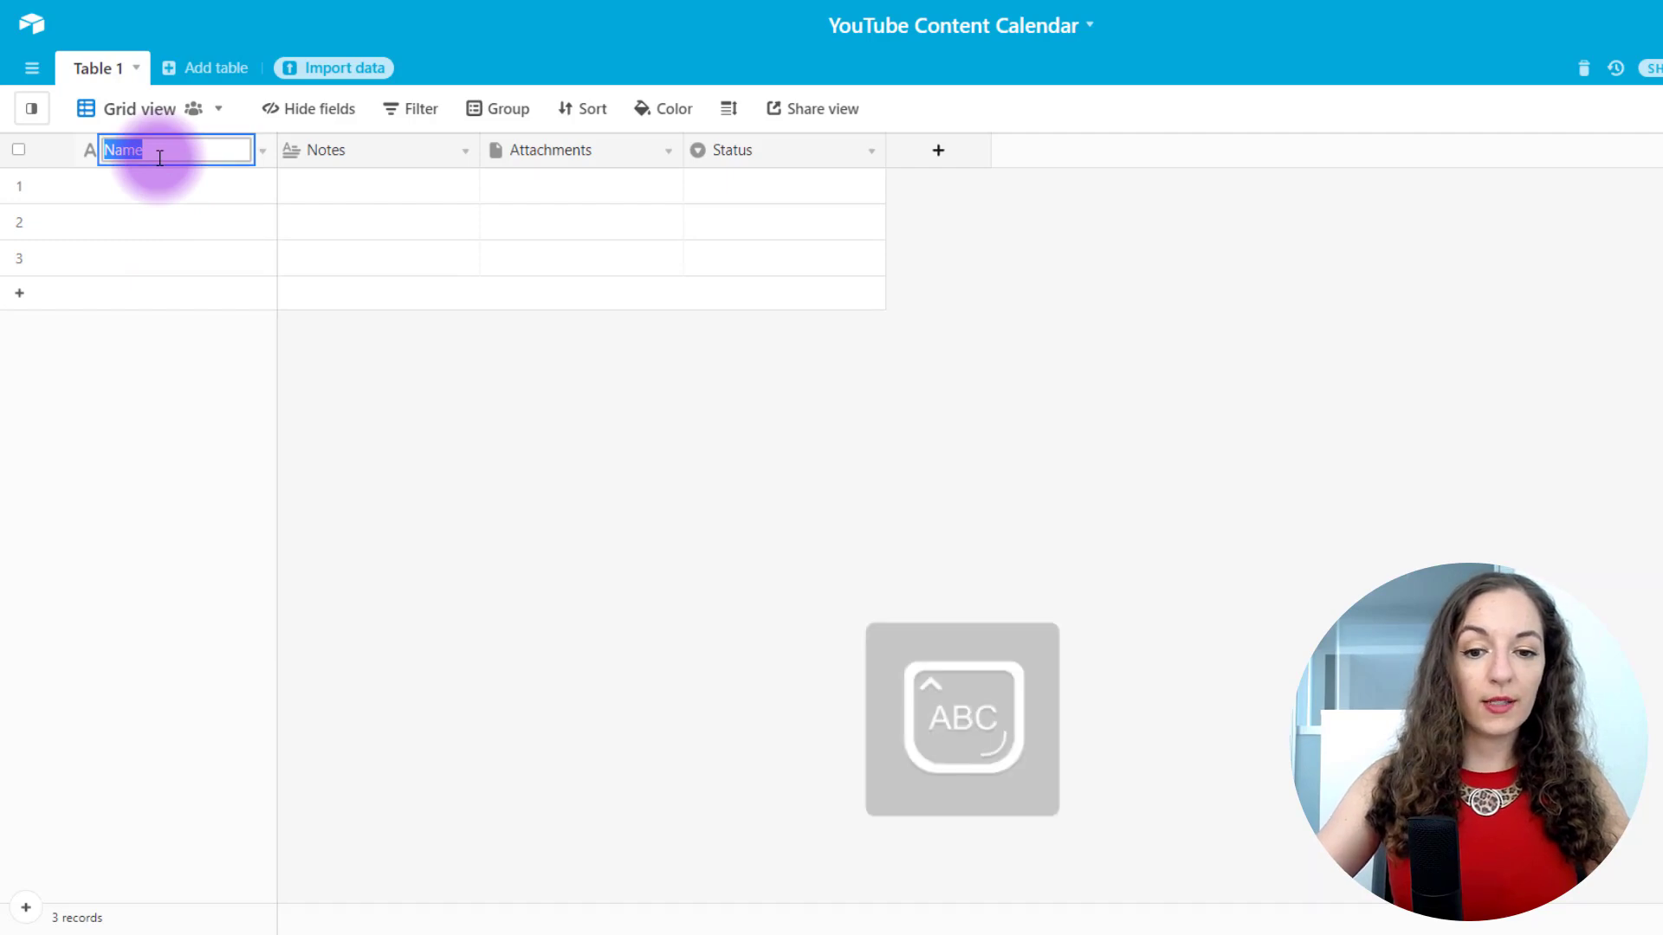
pyautogui.write('Working')
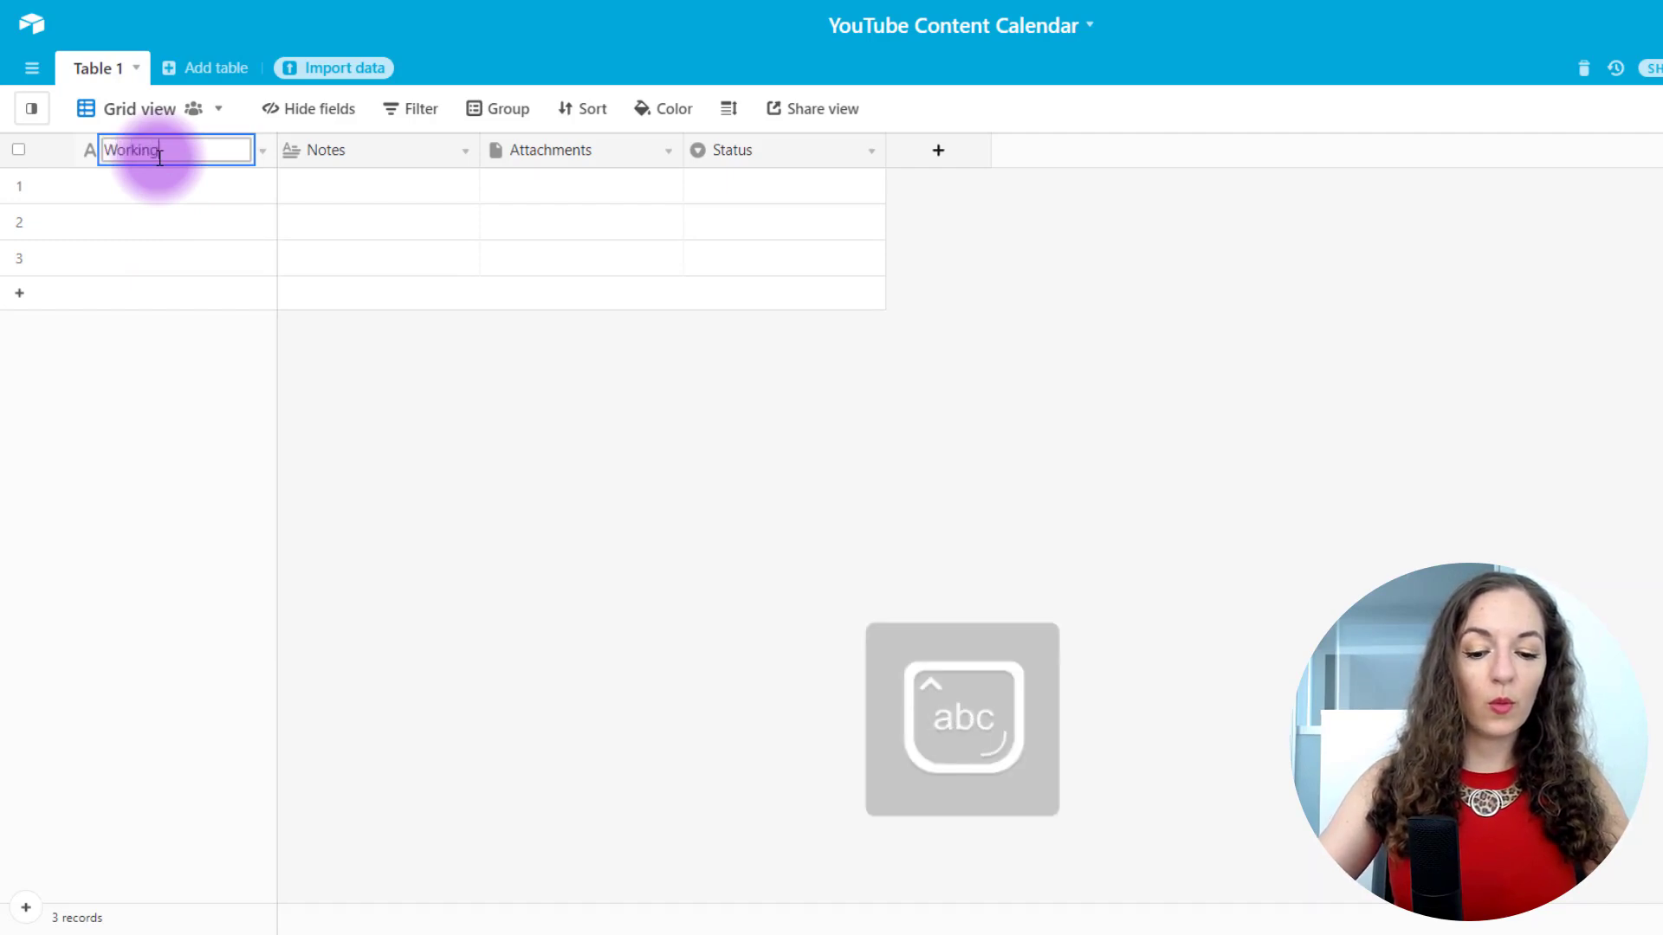
pyautogui.write(' Video Tit')
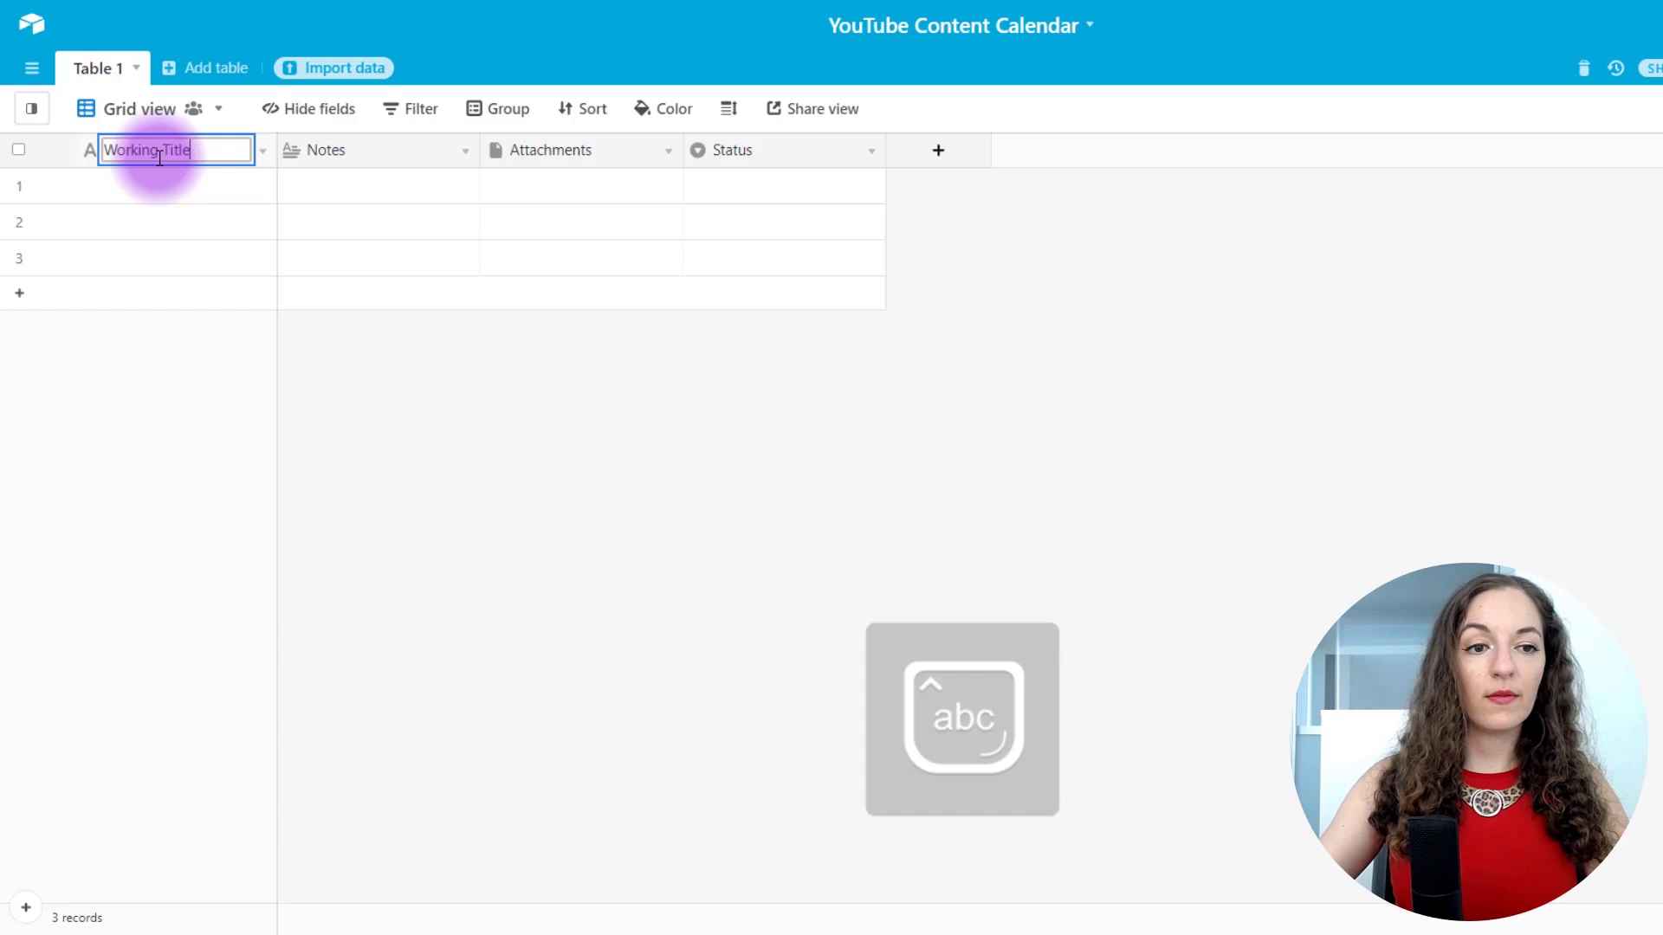
pyautogui.write('le')
pyautogui.click(159, 158)
pyautogui.write('Video')
pyautogui.press('Return')
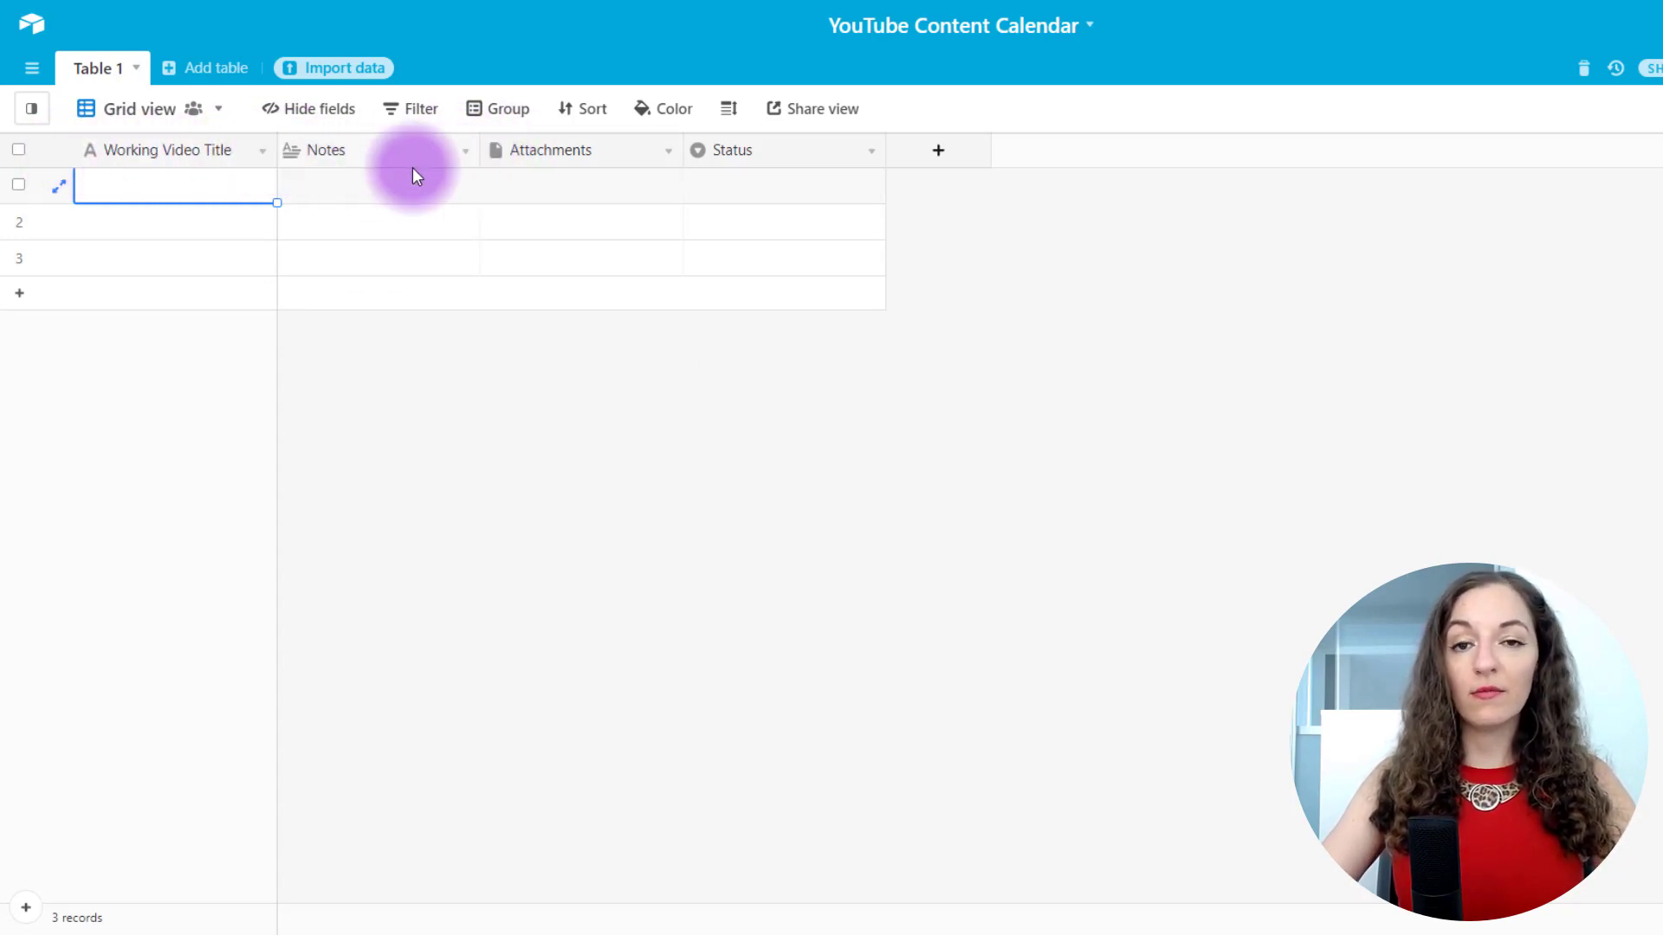
pyautogui.click(465, 156)
pyautogui.click(361, 192)
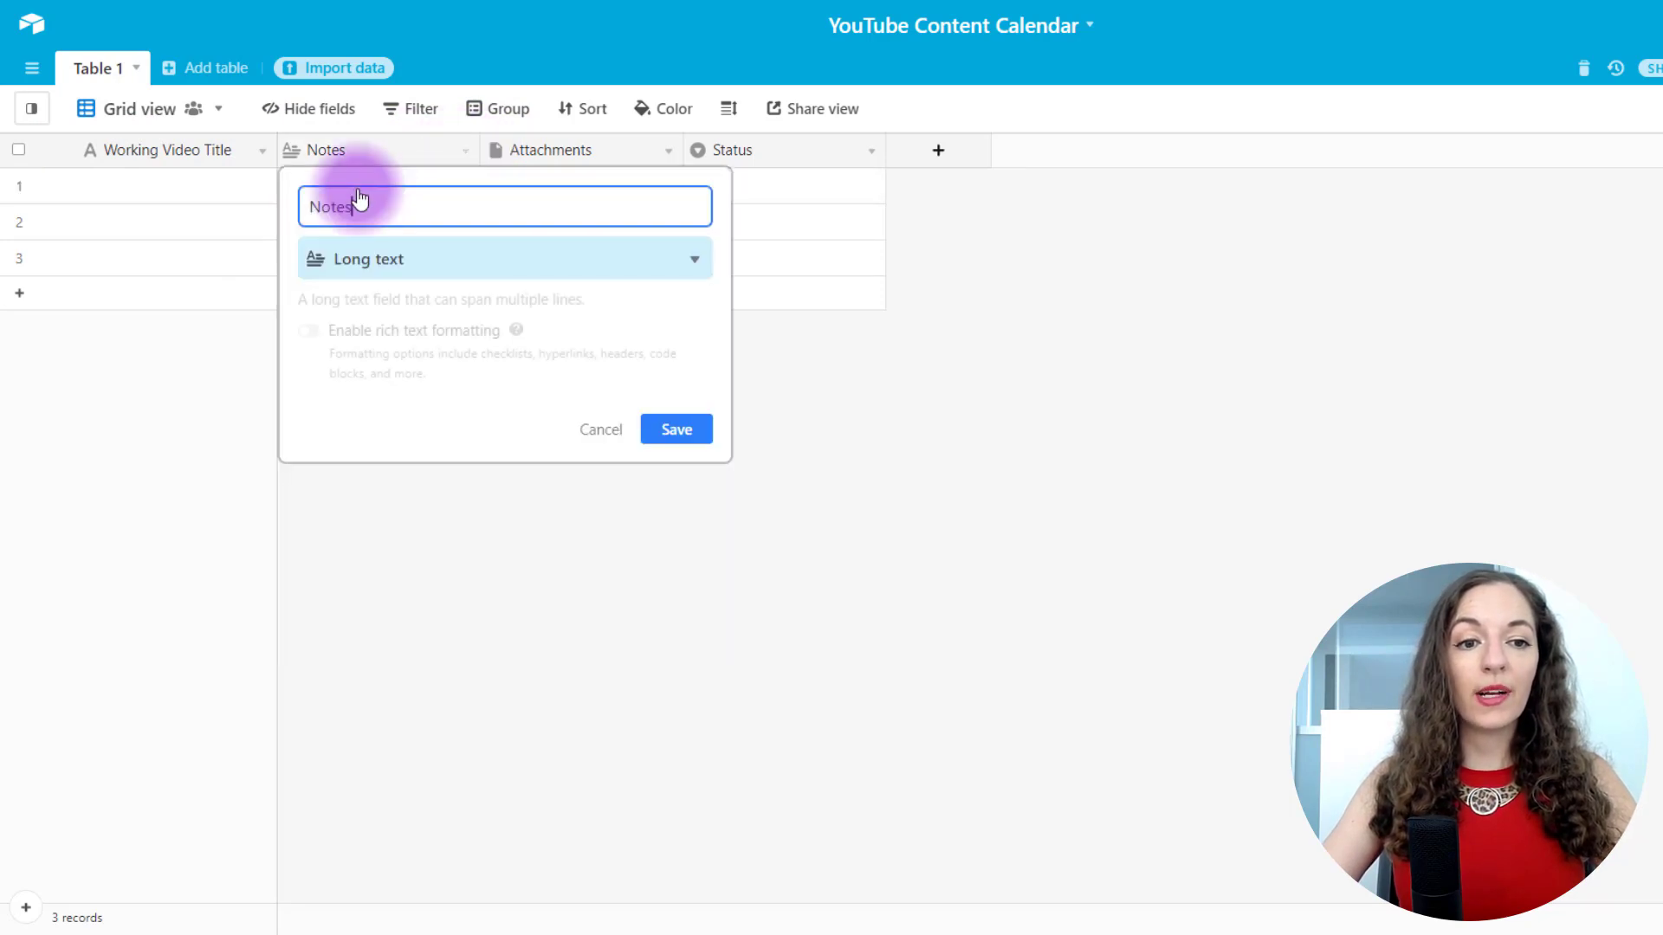
pyautogui.click(620, 272)
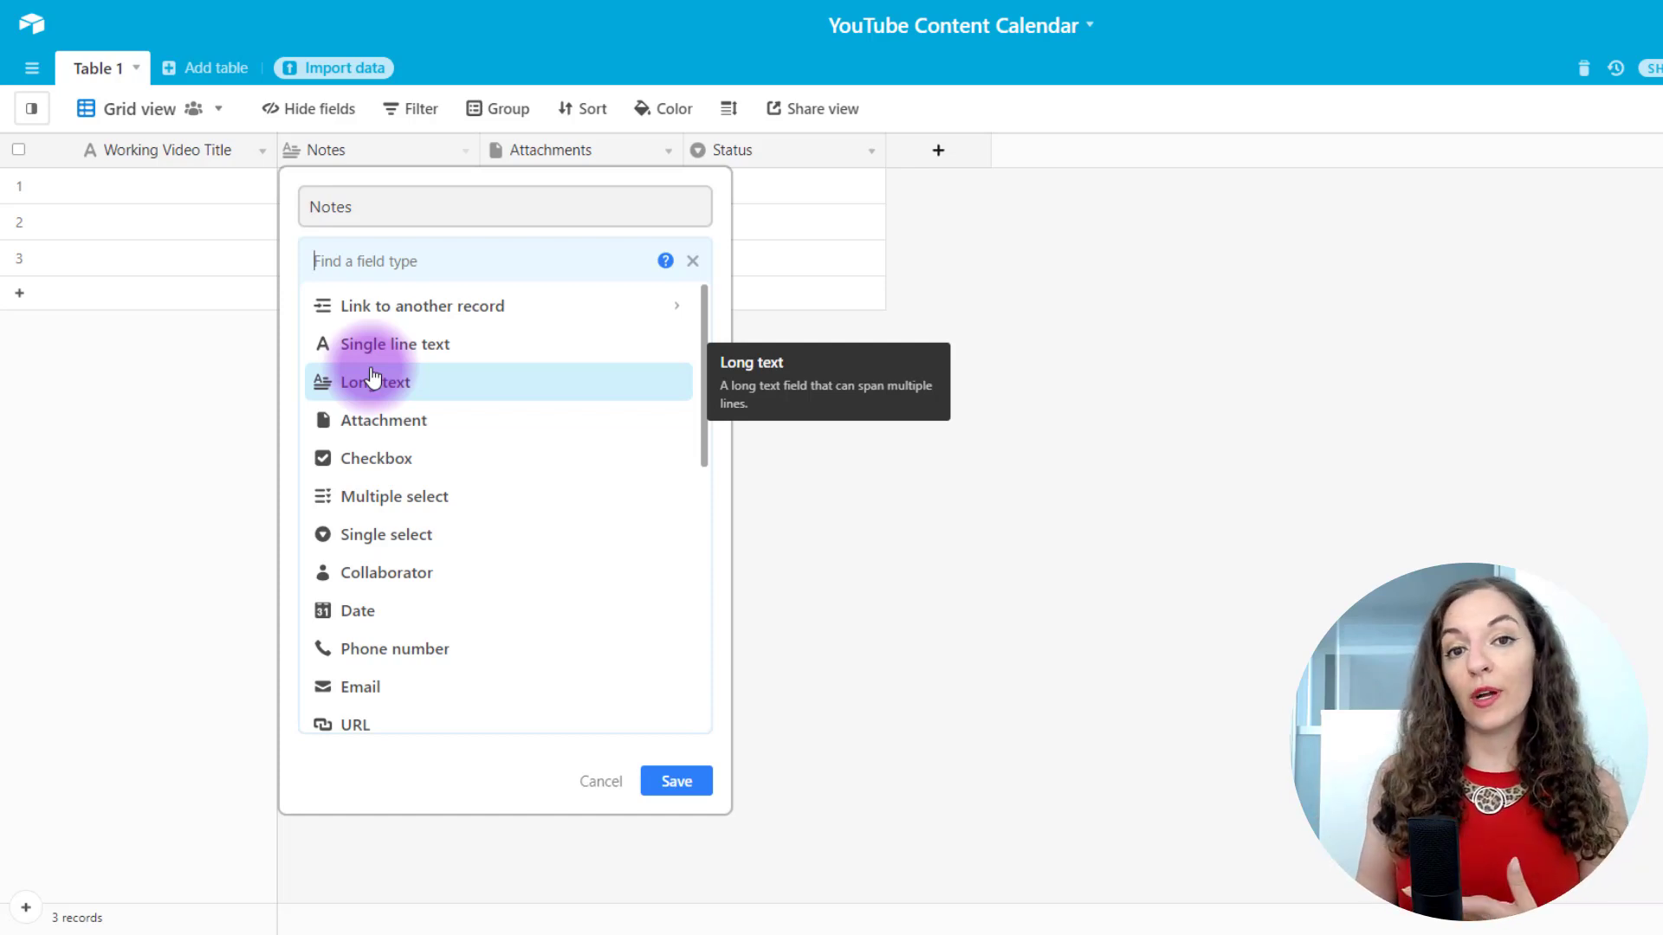
pyautogui.click(346, 200)
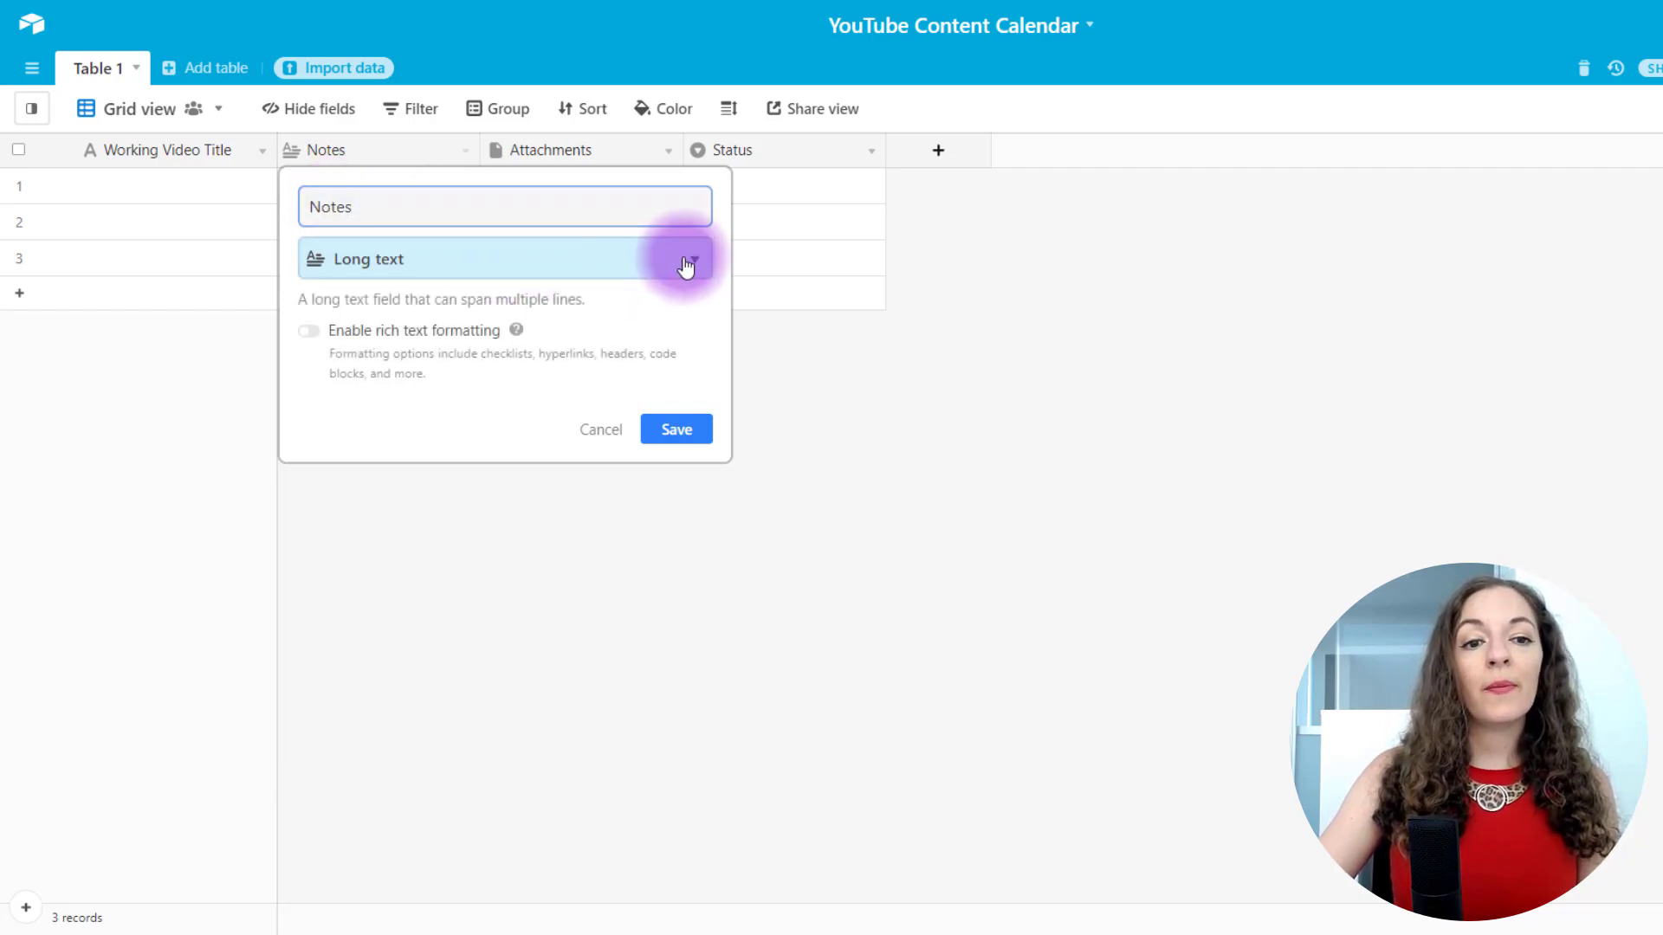
pyautogui.click(682, 265)
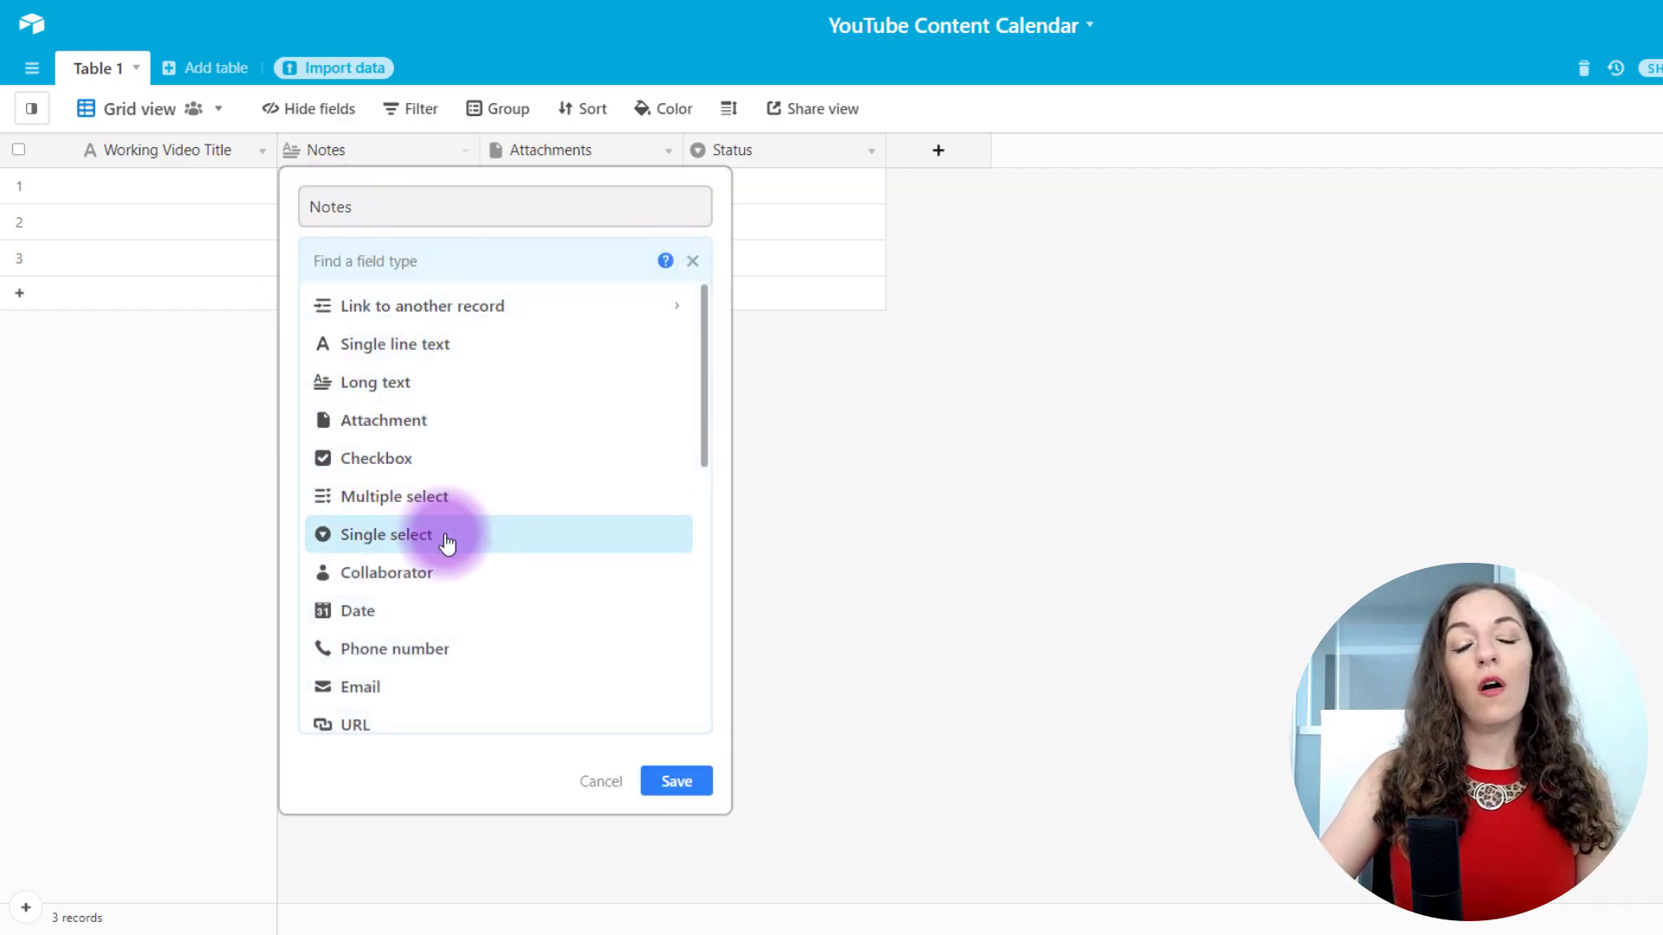
# - Discard the field type change and move the Status column before Attachments
pyautogui.press('Escape')
pyautogui.click(429, 197)
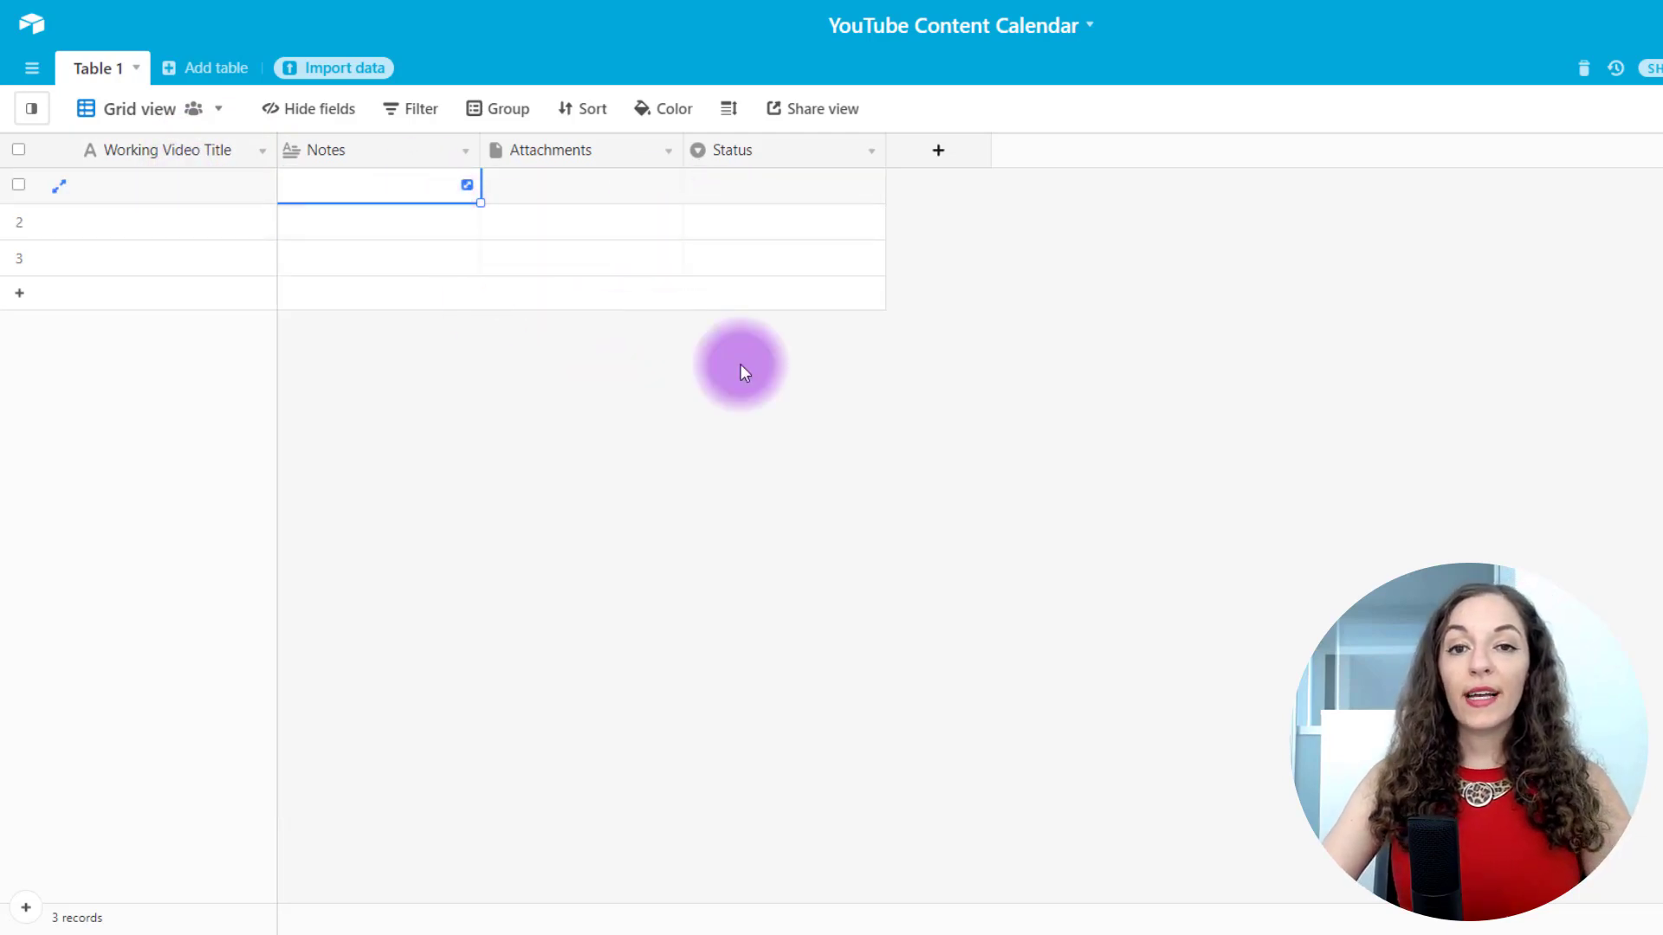
pyautogui.click(751, 150)
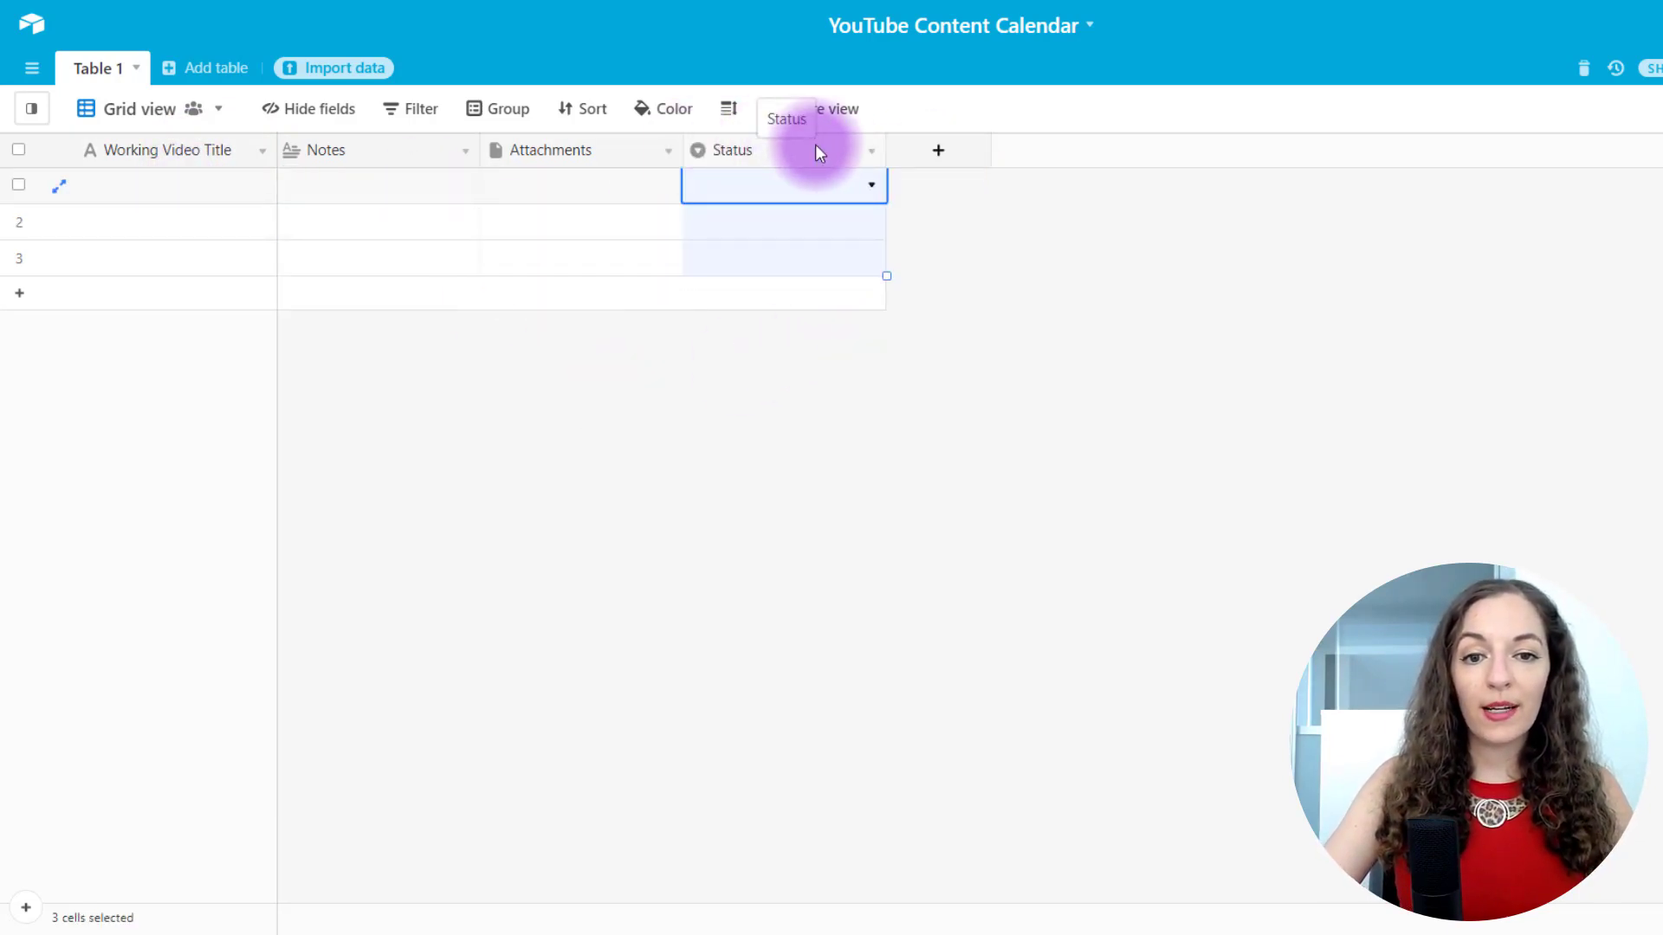
pyautogui.moveTo(814, 144); pyautogui.dragTo(528, 148)
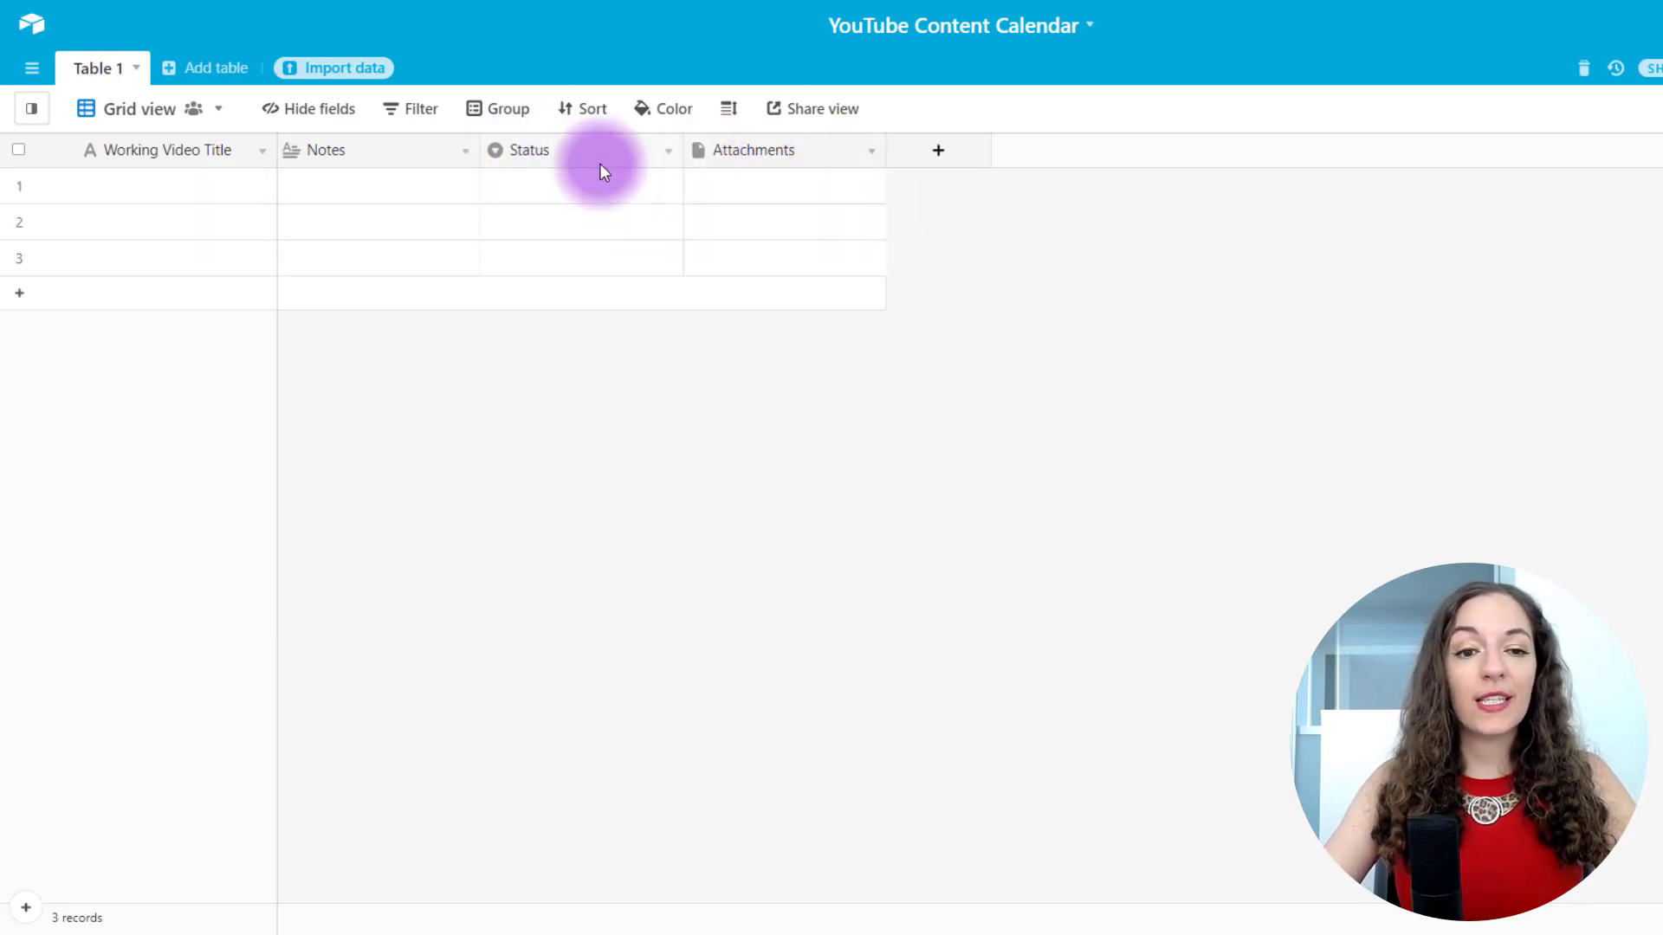
# - Check the first record's Status options without assigning one, then select the Status column
pyautogui.click(554, 183)
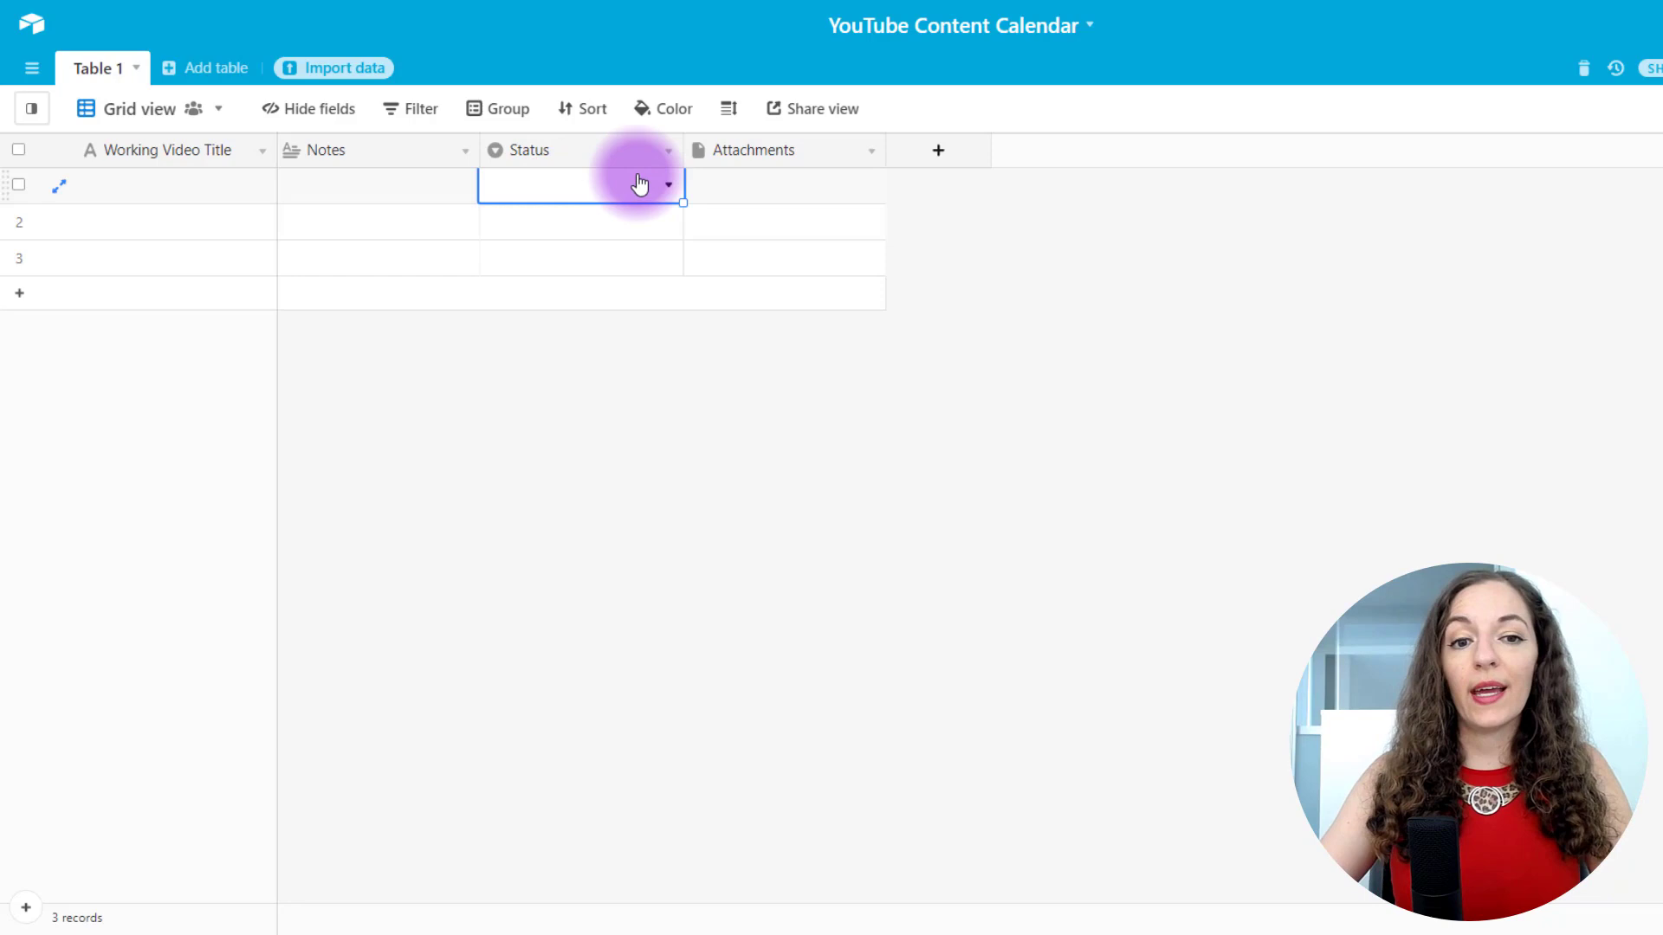
pyautogui.click(663, 184)
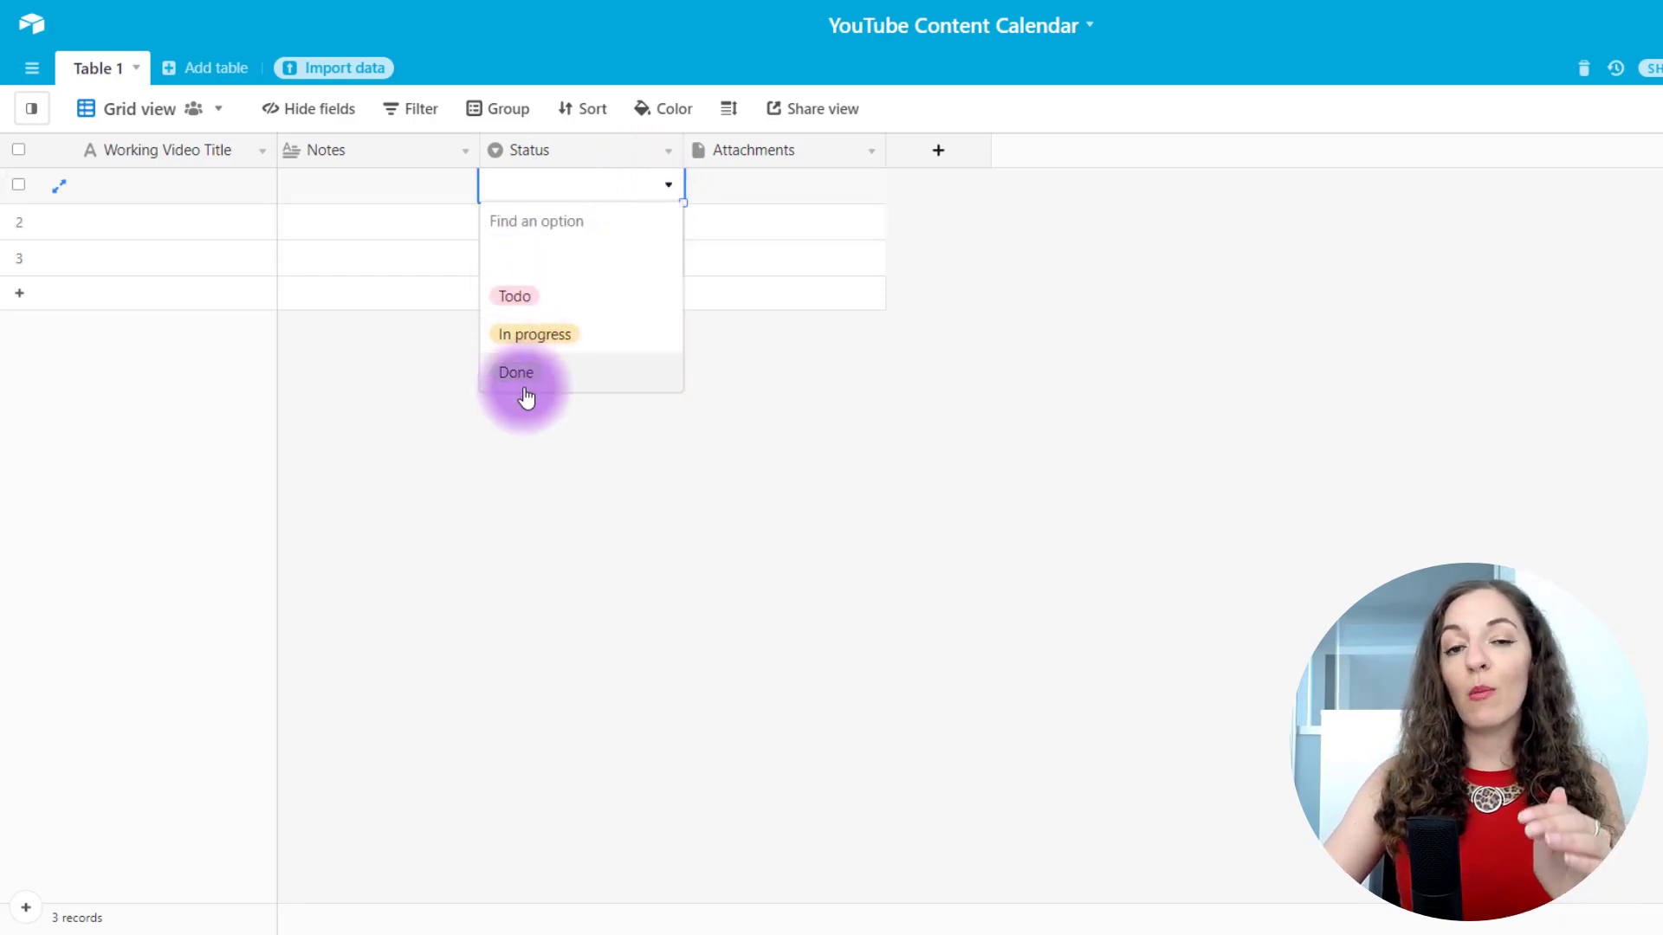
pyautogui.click(425, 231)
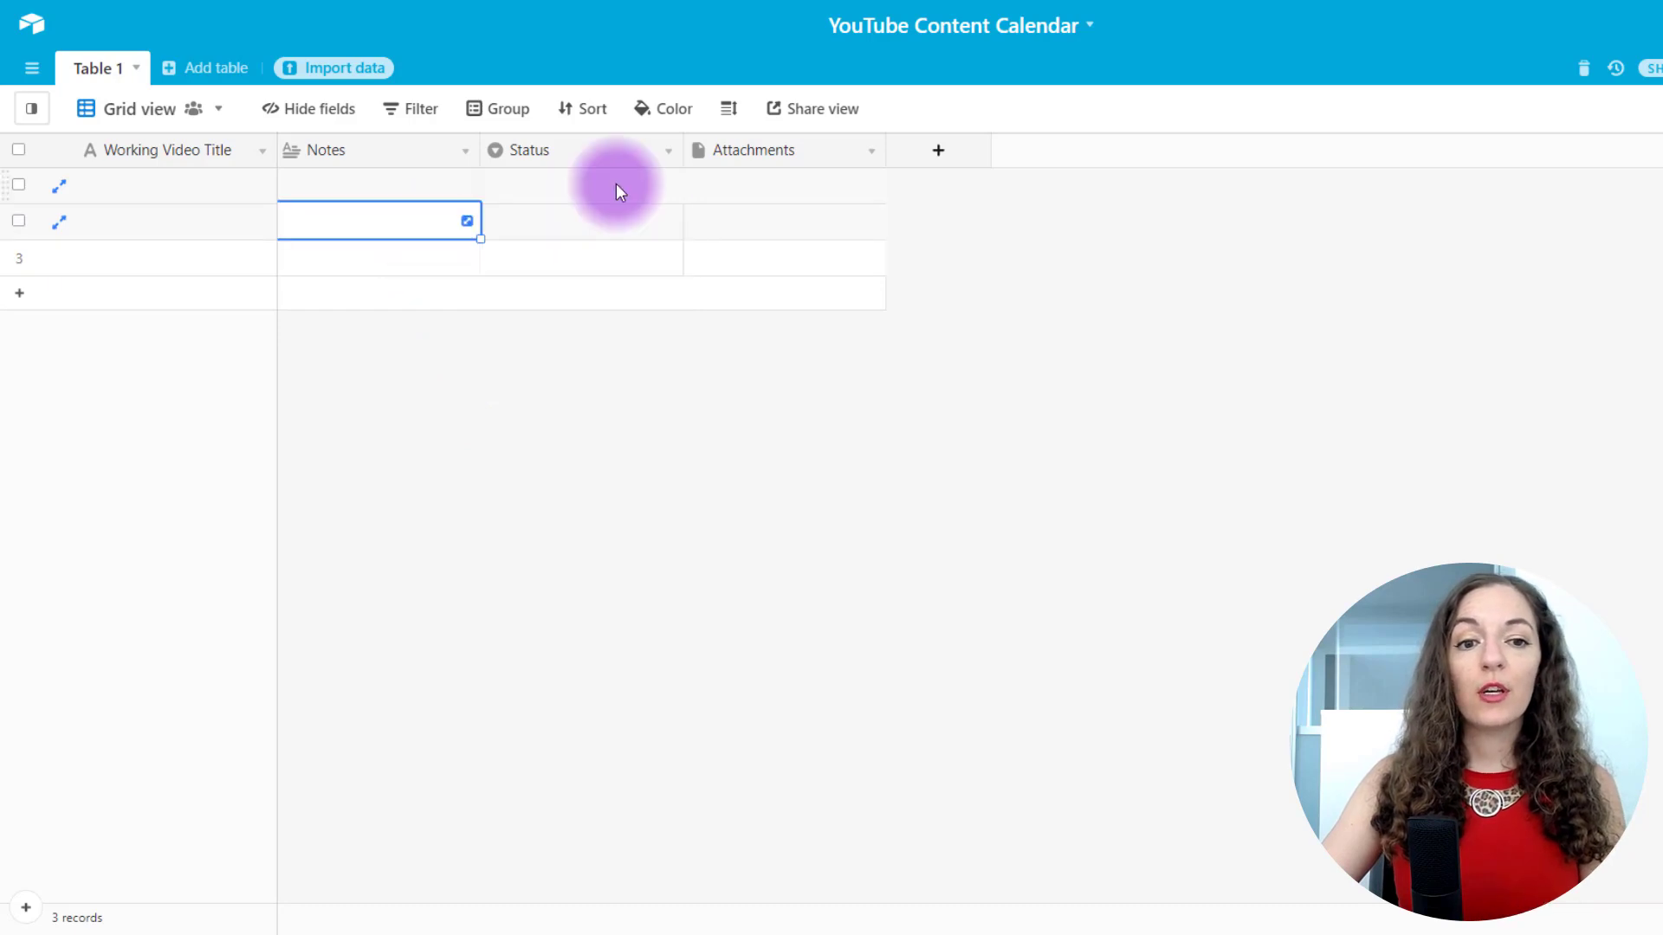
pyautogui.click(615, 183)
pyautogui.click(668, 180)
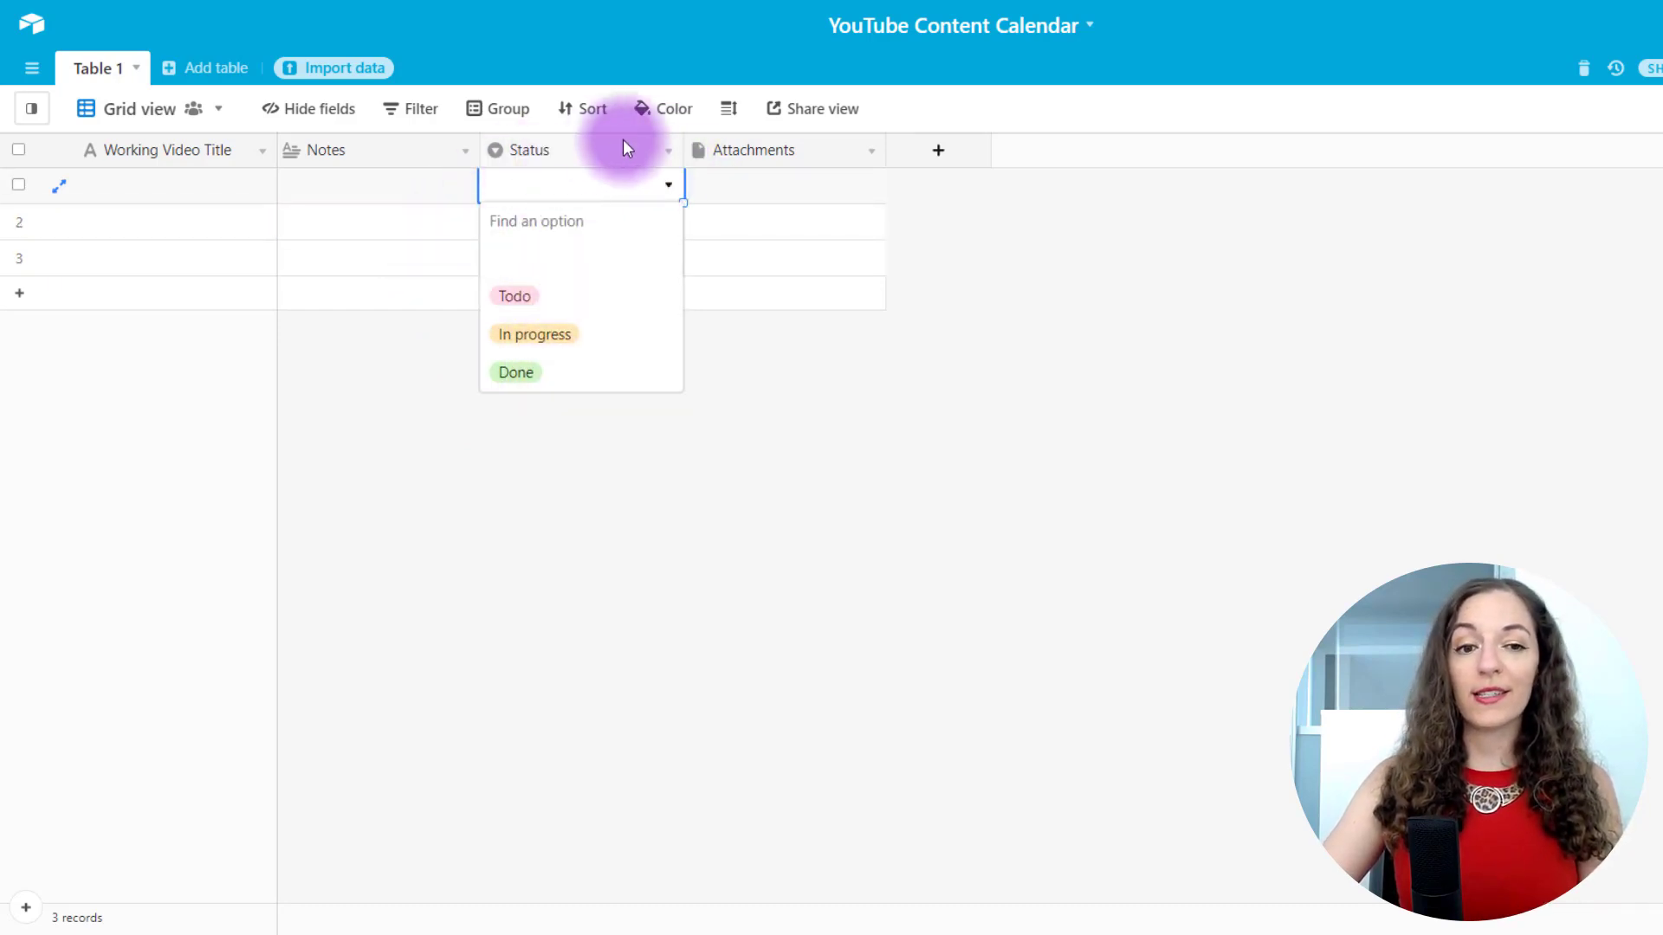
pyautogui.click(658, 154)
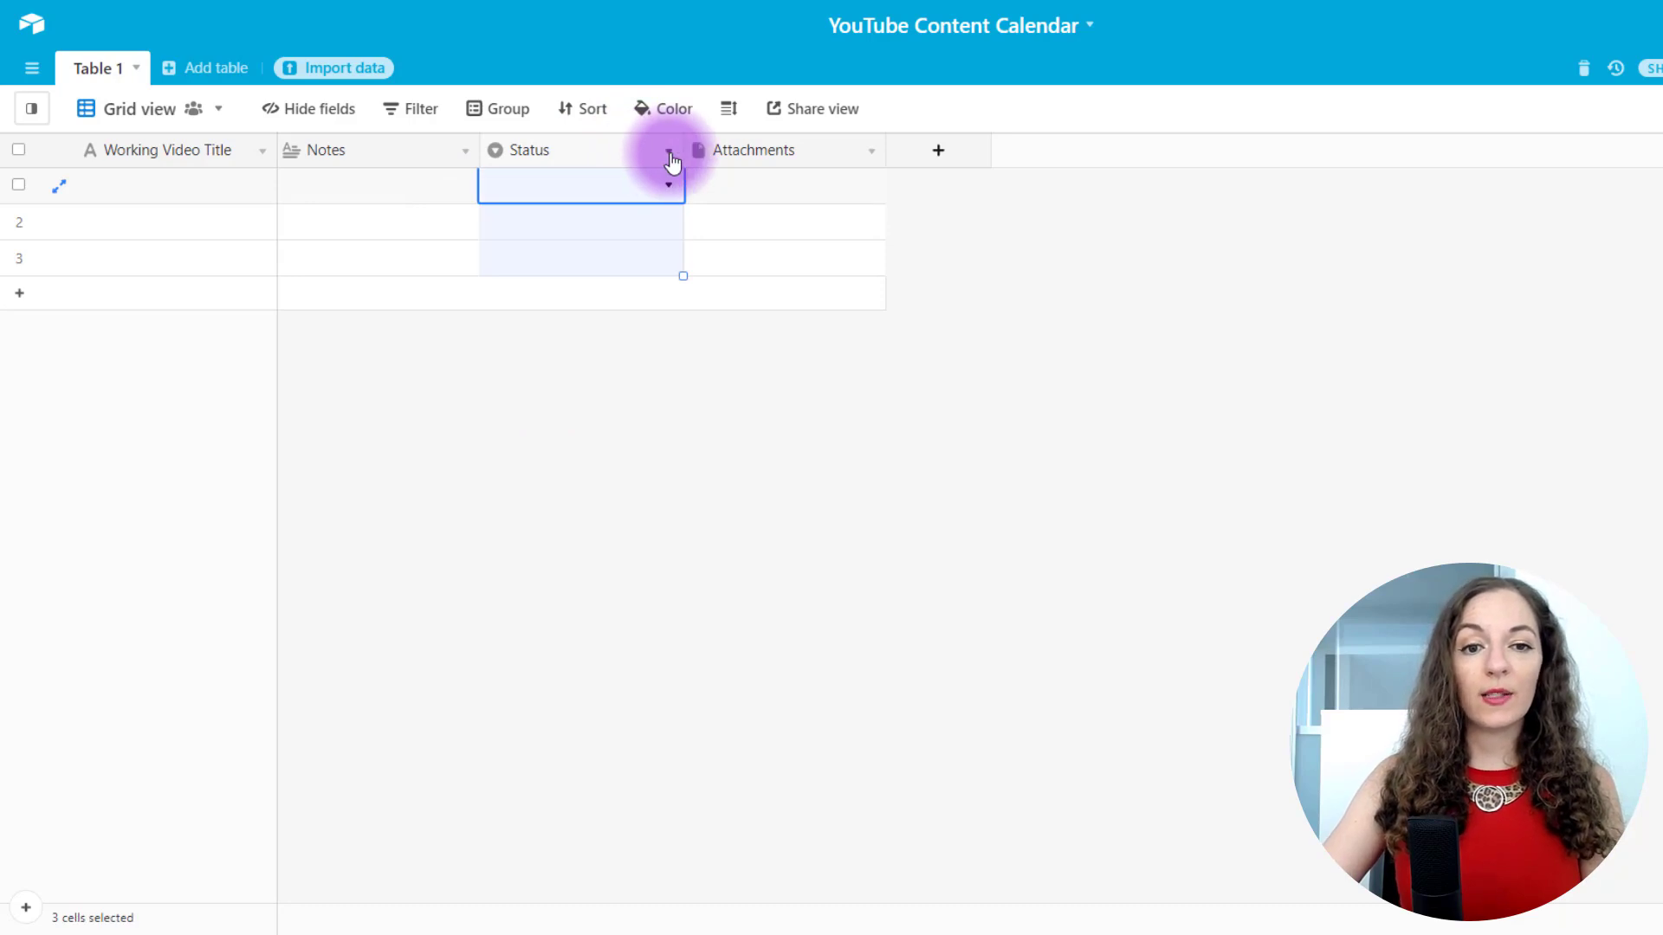
# - Open the Status field's settings, keeping its type as Single select
pyautogui.click(670, 154)
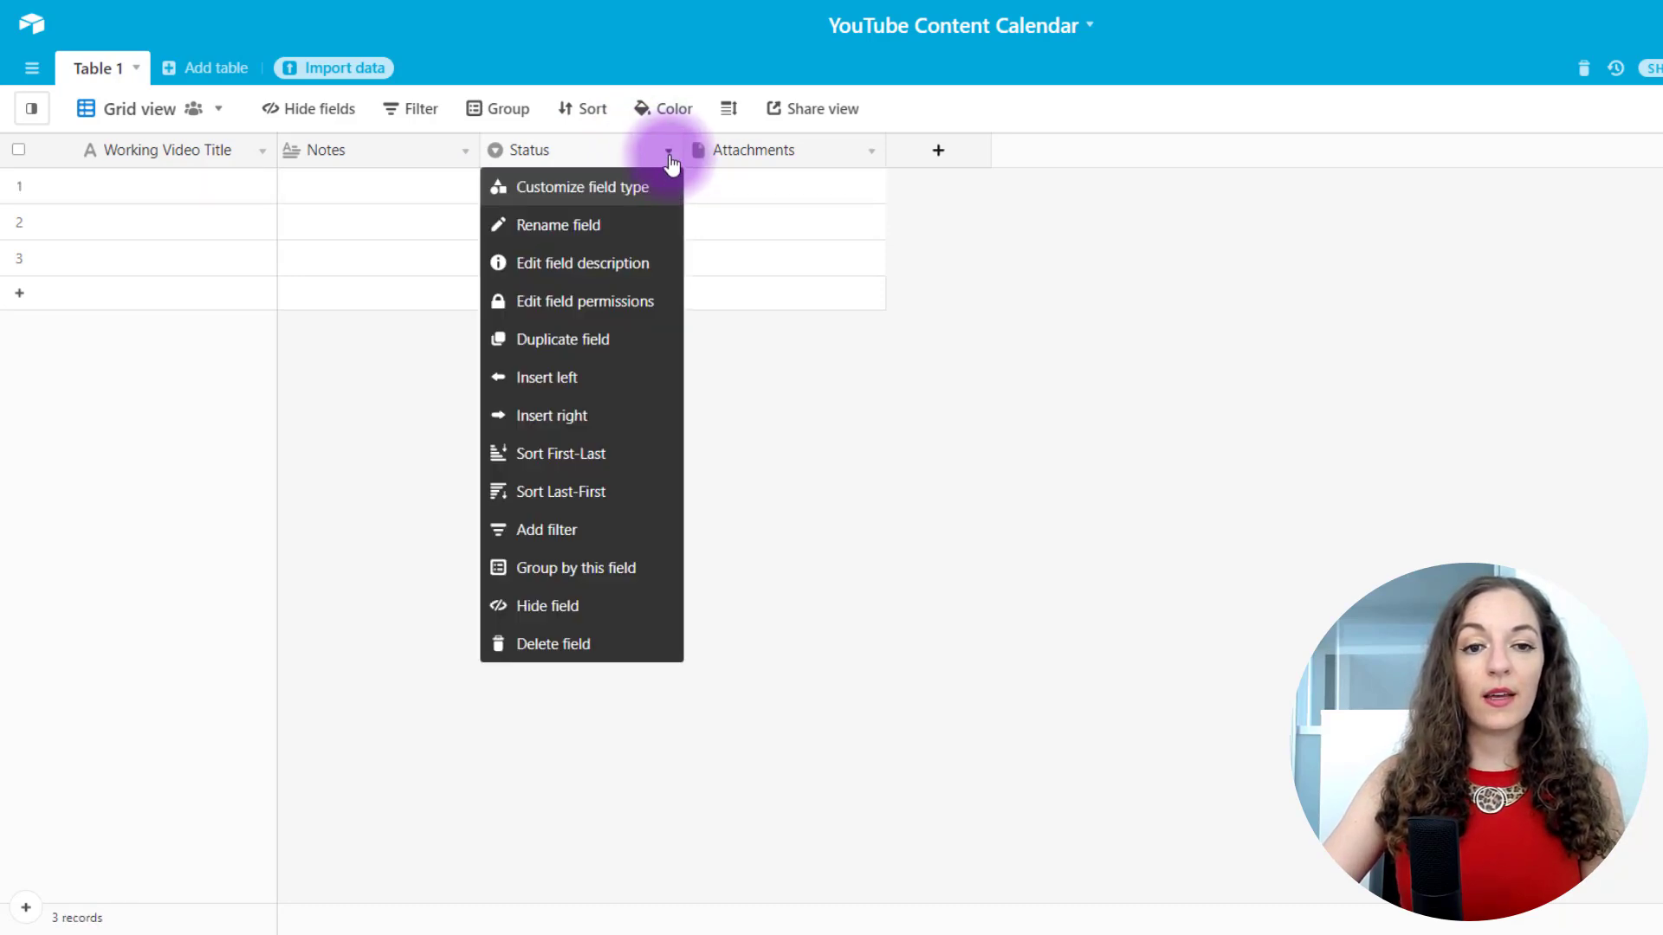
pyautogui.click(562, 189)
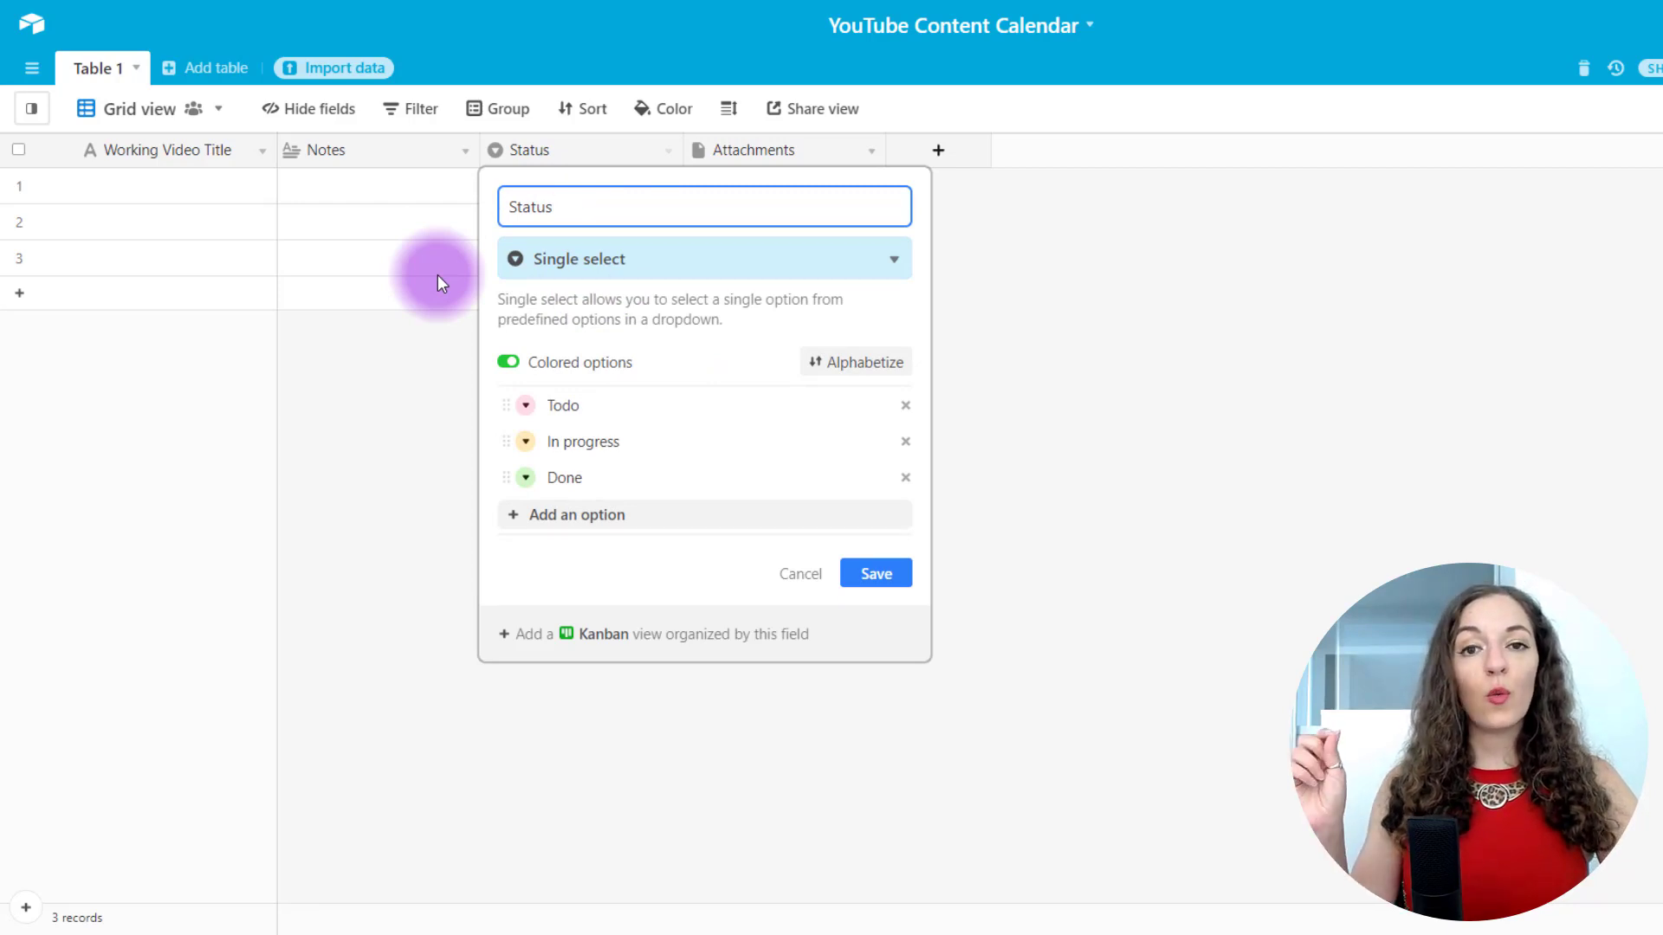
pyautogui.click(880, 274)
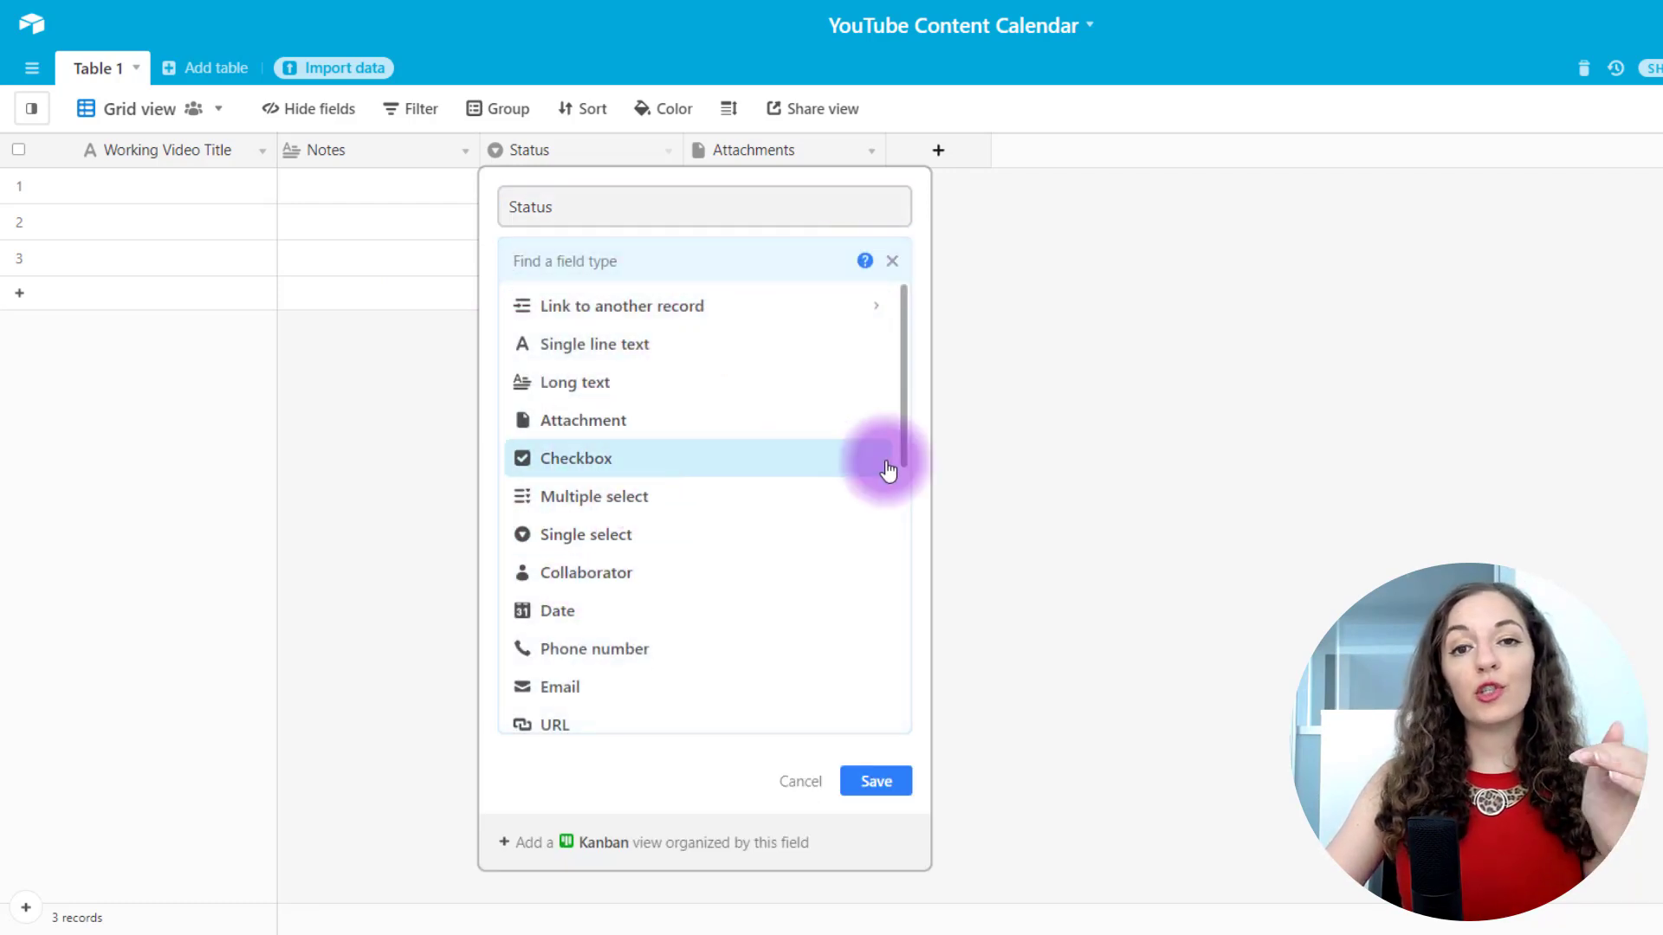
pyautogui.click(597, 537)
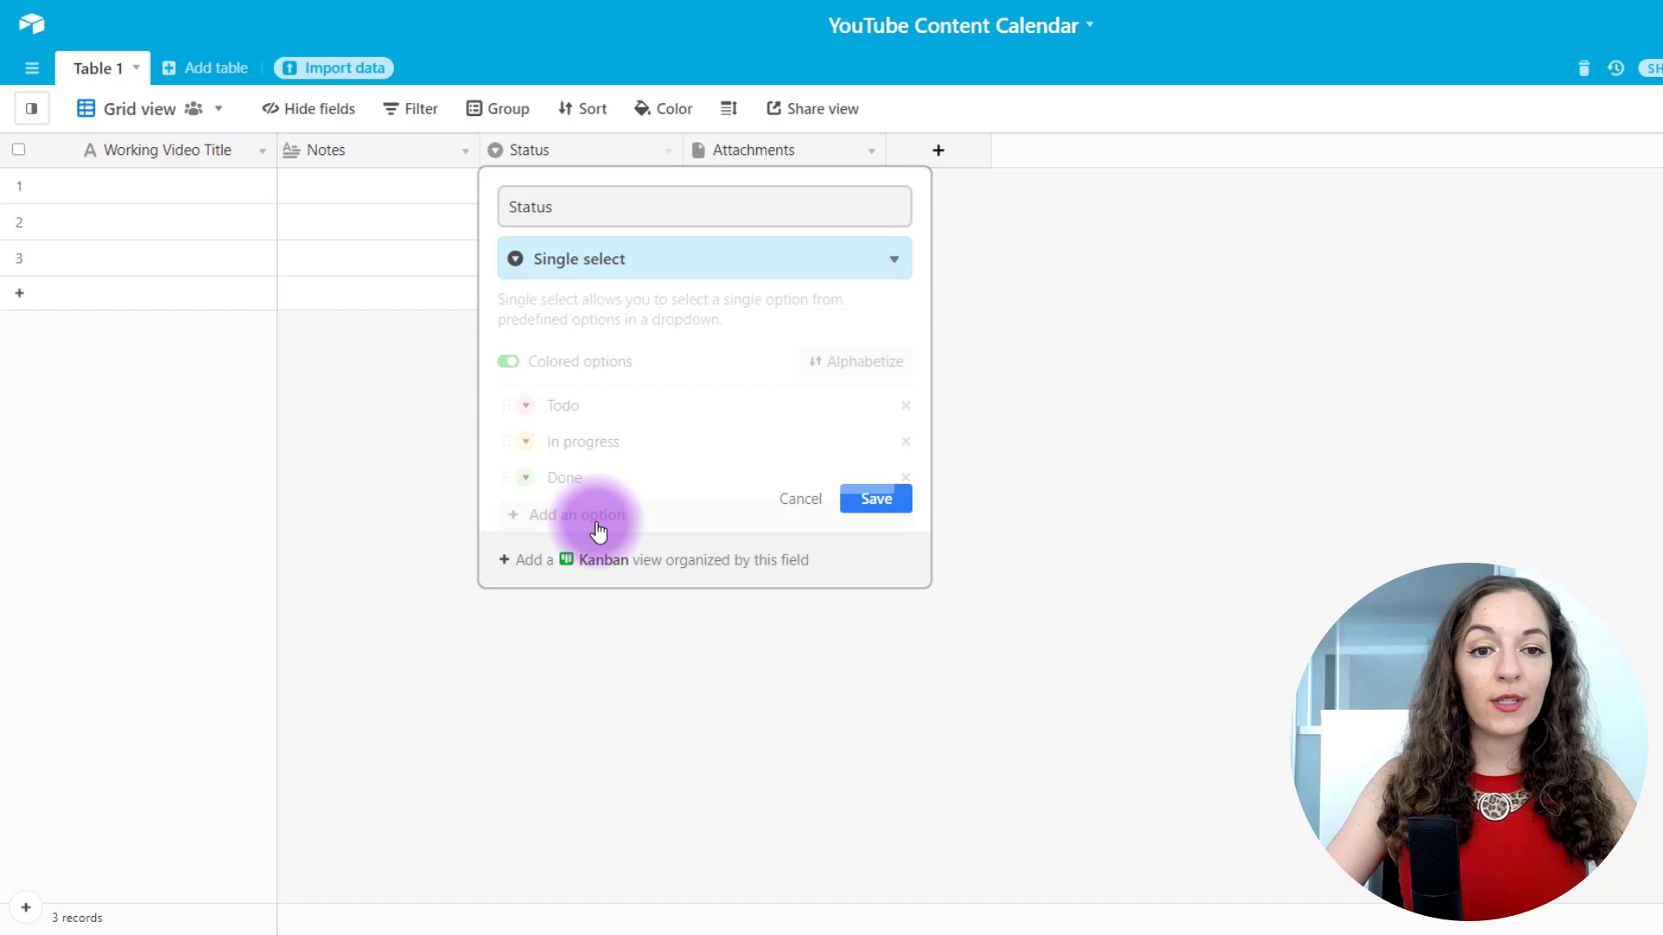
# - Rename the Todo, In progress and Done options to Planning, Filming and Editing
pyautogui.click(565, 407)
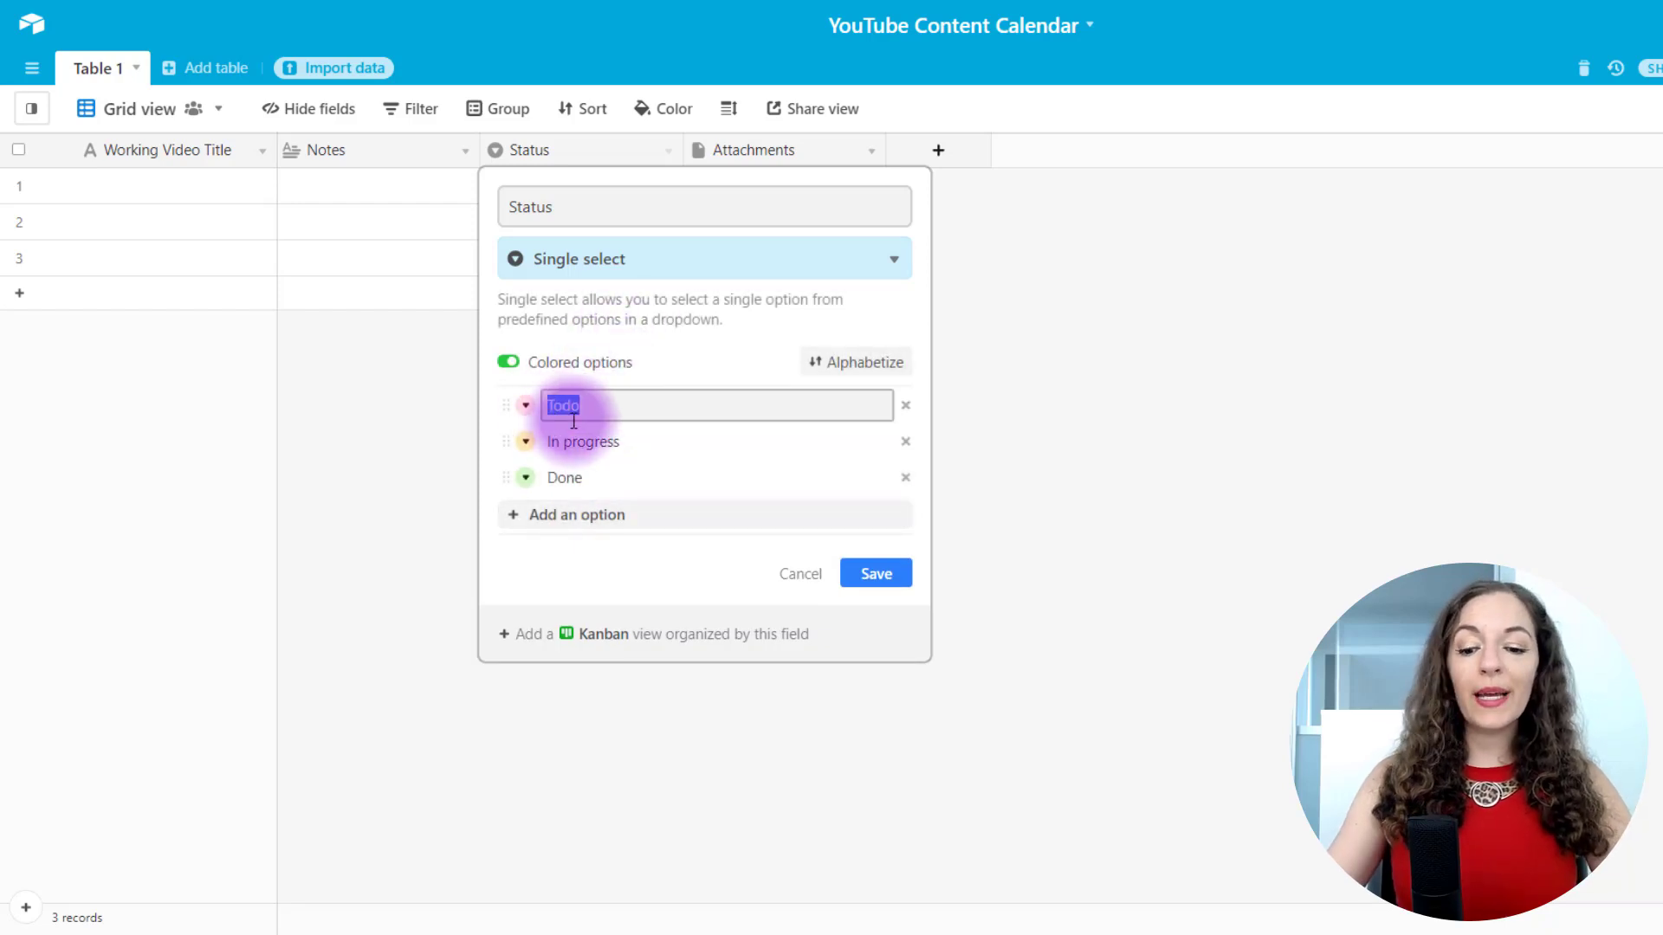
pyautogui.press('capslock')
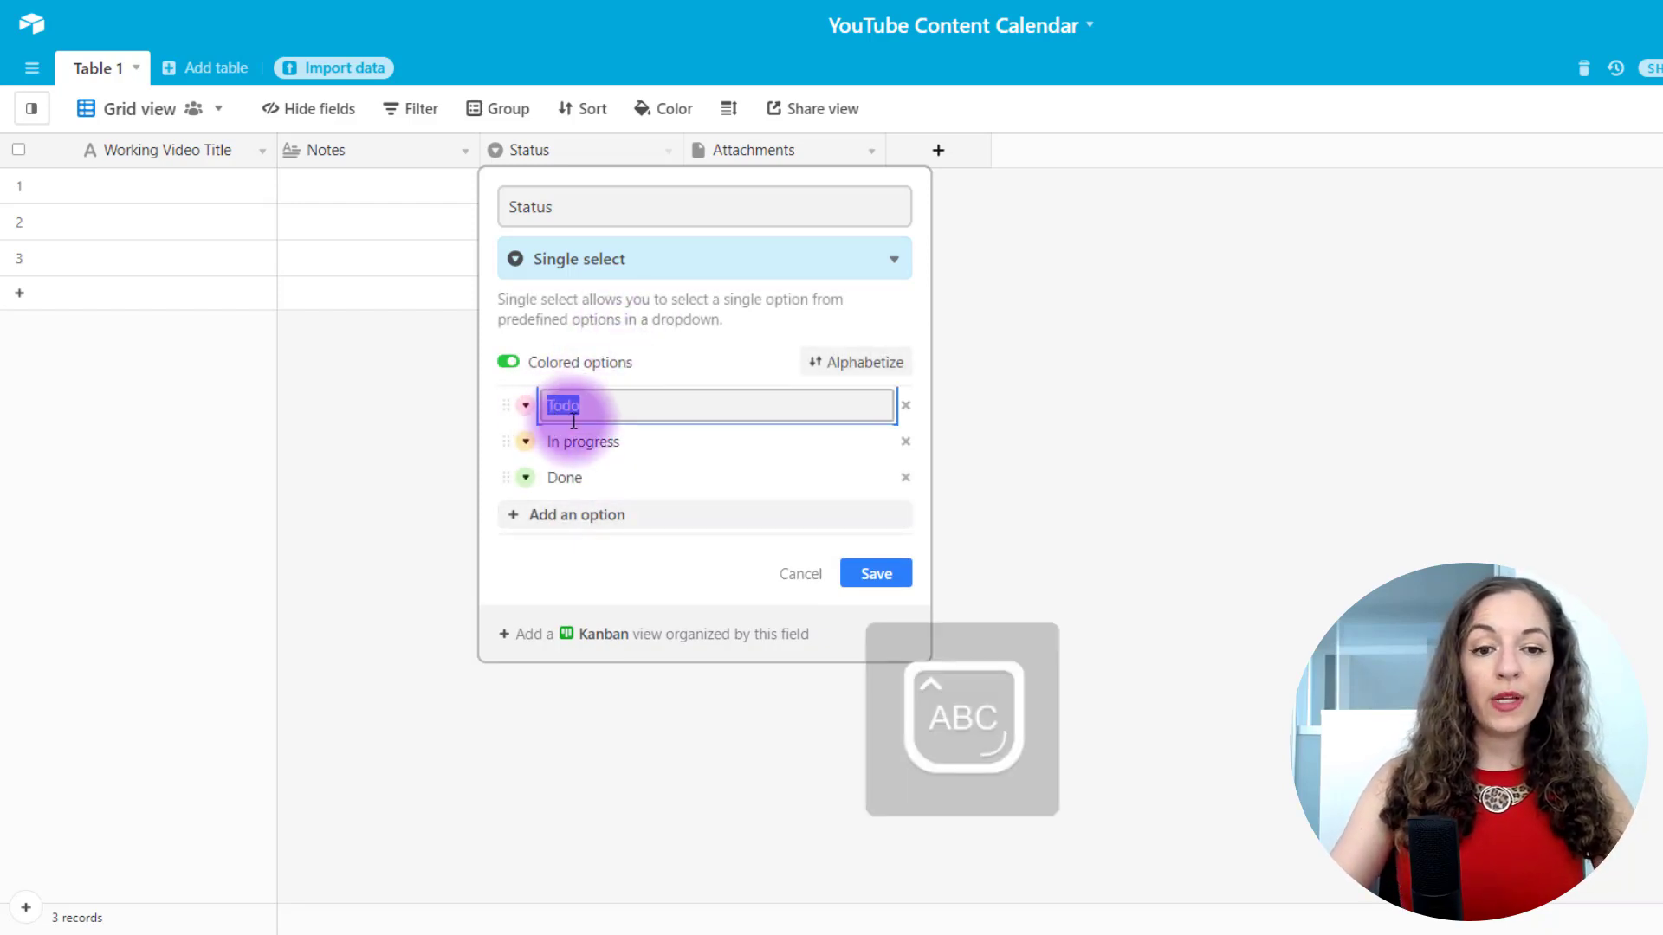
pyautogui.write('P')
pyautogui.press('capslock')
pyautogui.write('lanning')
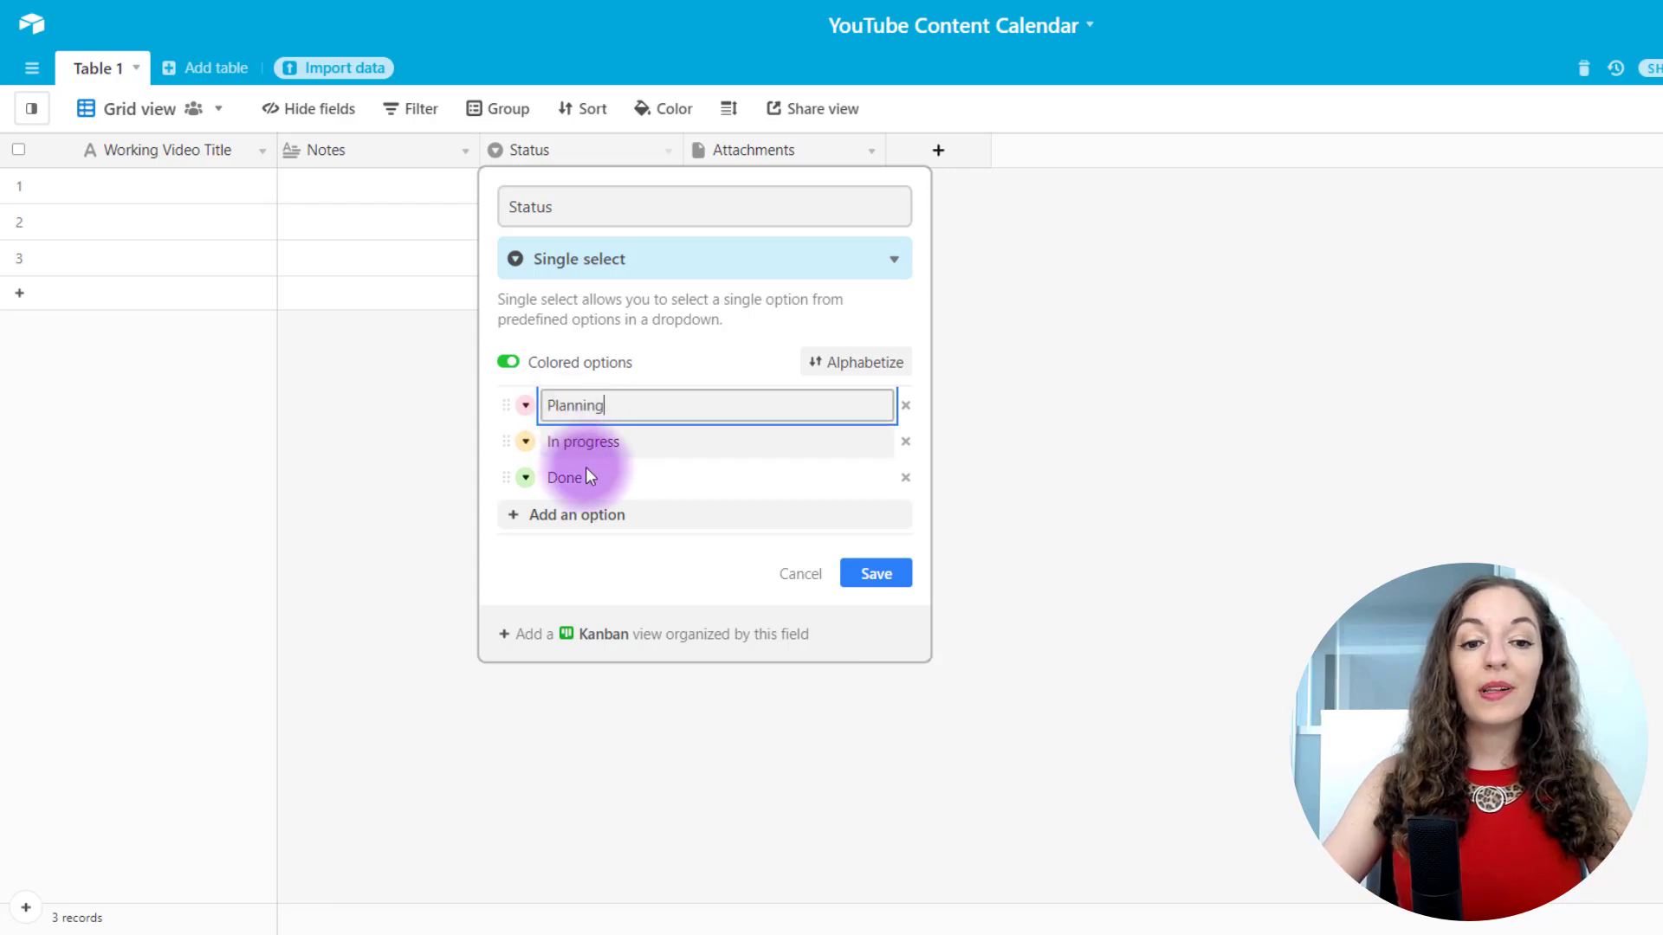
pyautogui.click(561, 445)
pyautogui.moveTo(631, 445); pyautogui.dragTo(549, 441)
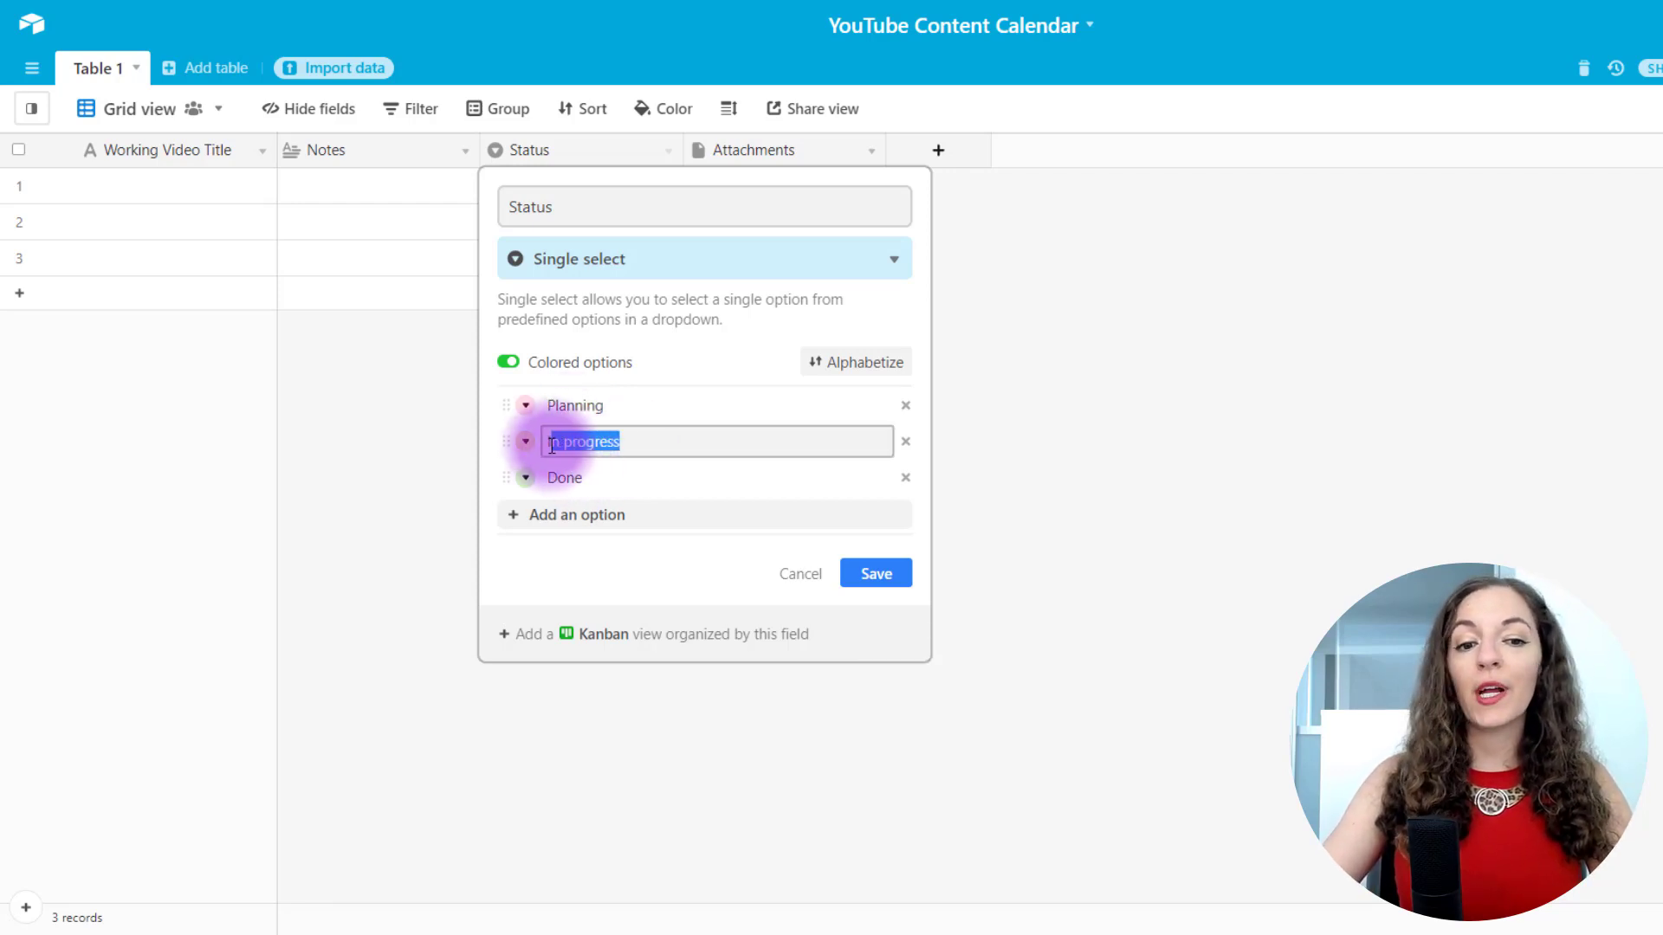
pyautogui.press('capslock')
pyautogui.write('F')
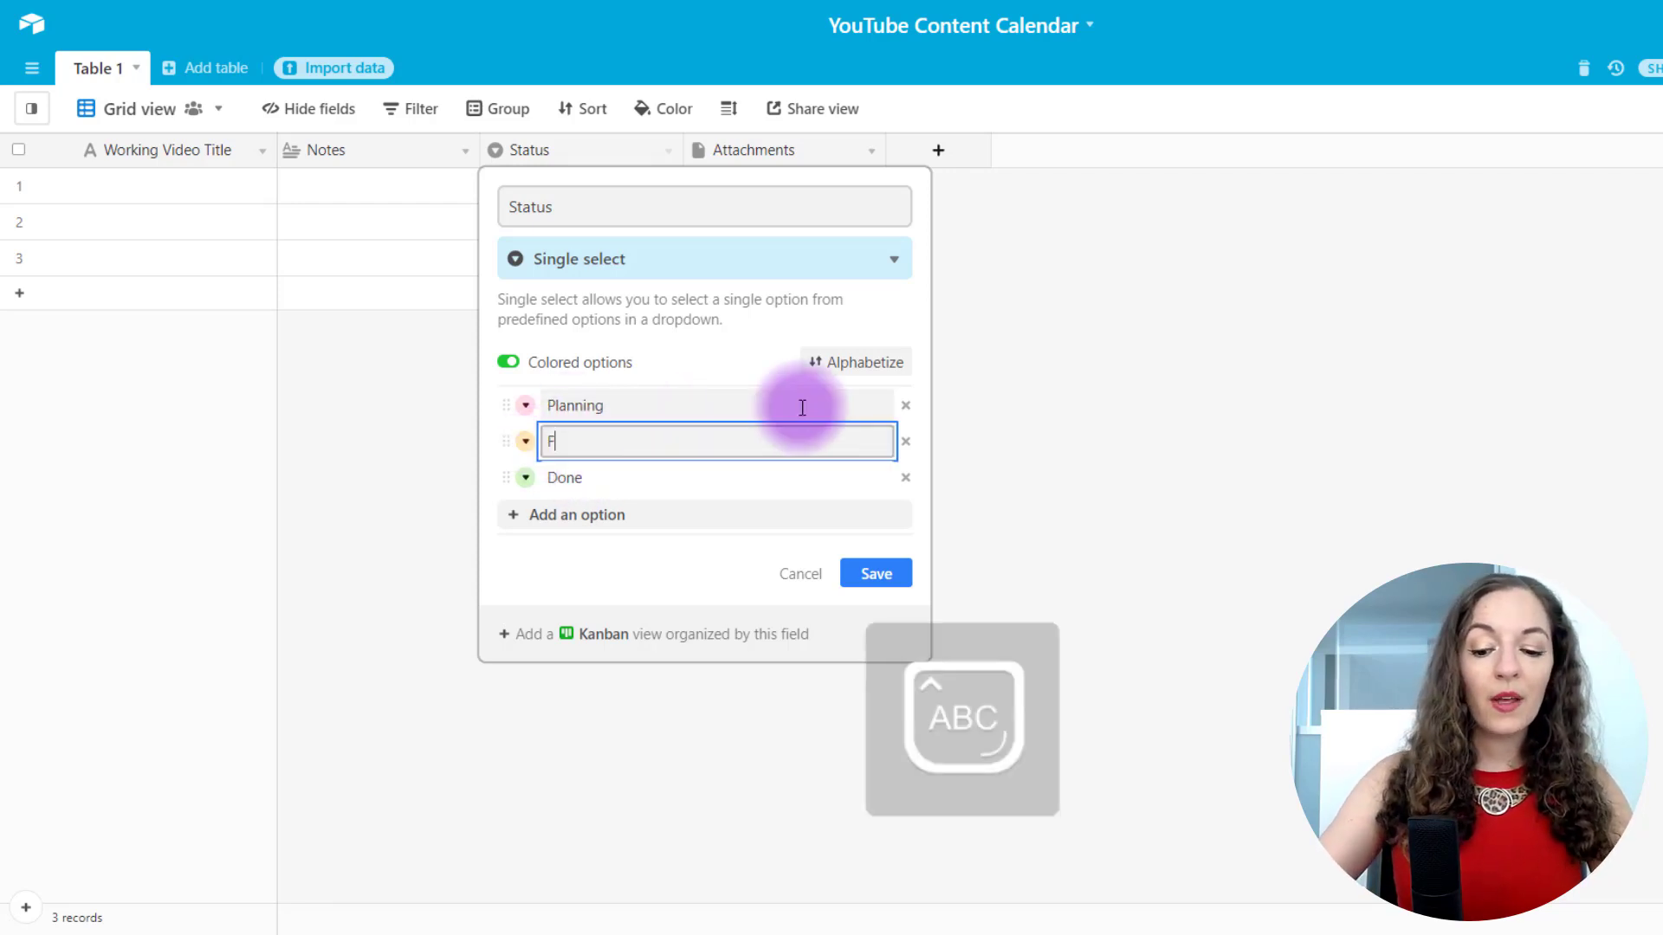
pyautogui.press('capslock')
pyautogui.write('ilming')
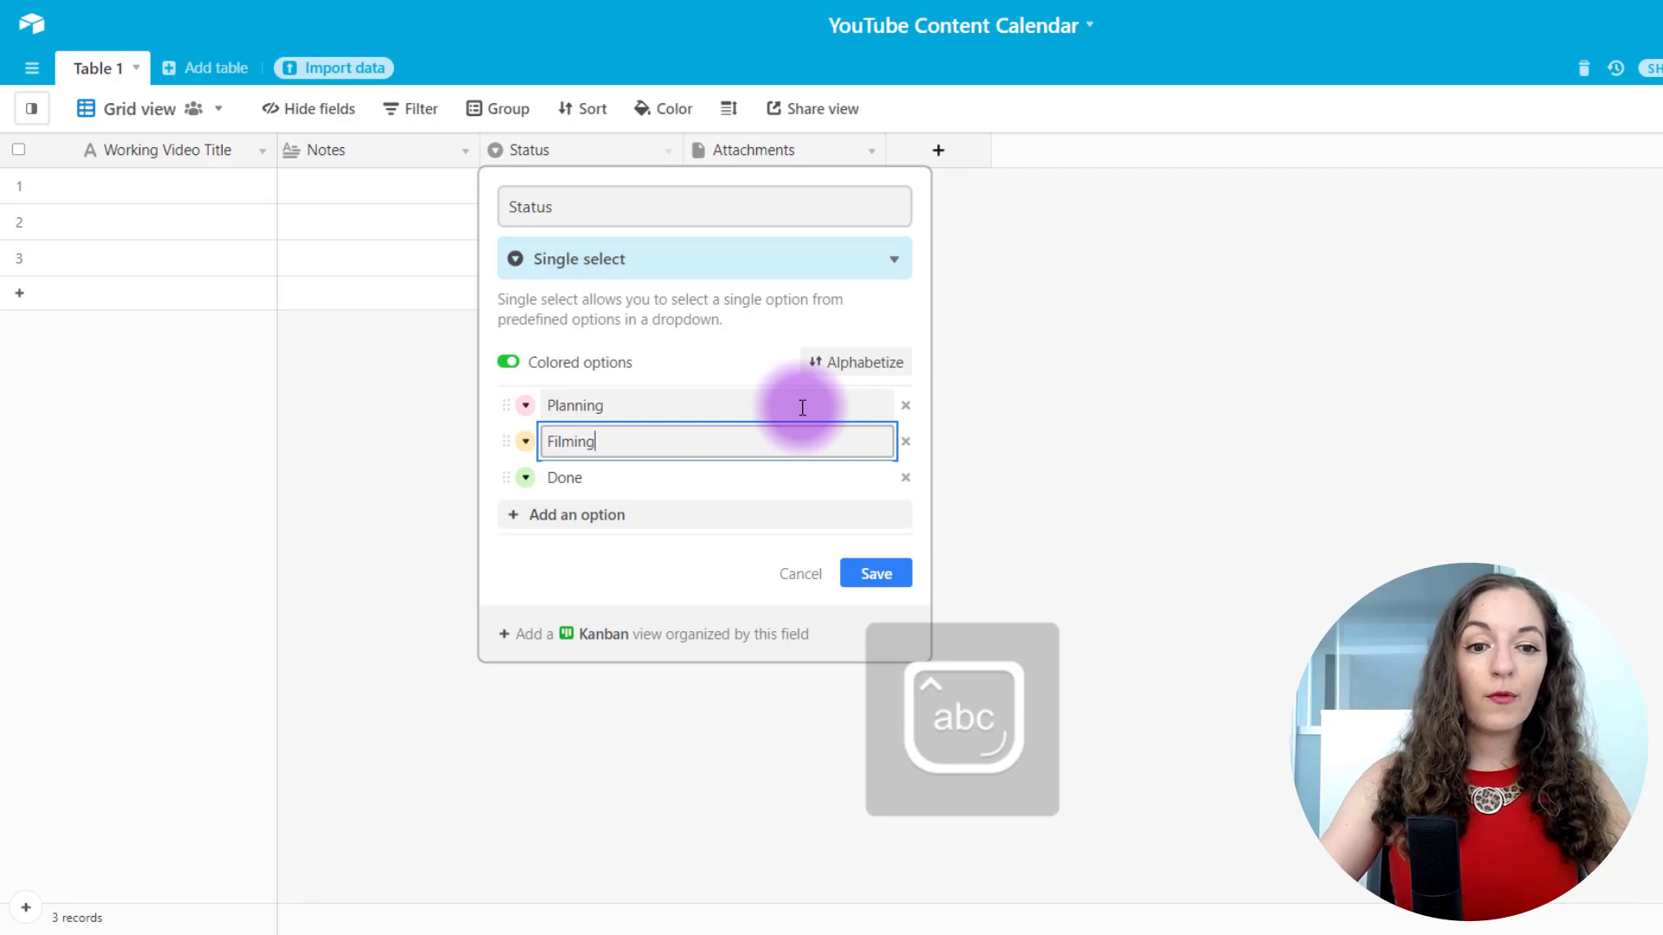
pyautogui.click(567, 476)
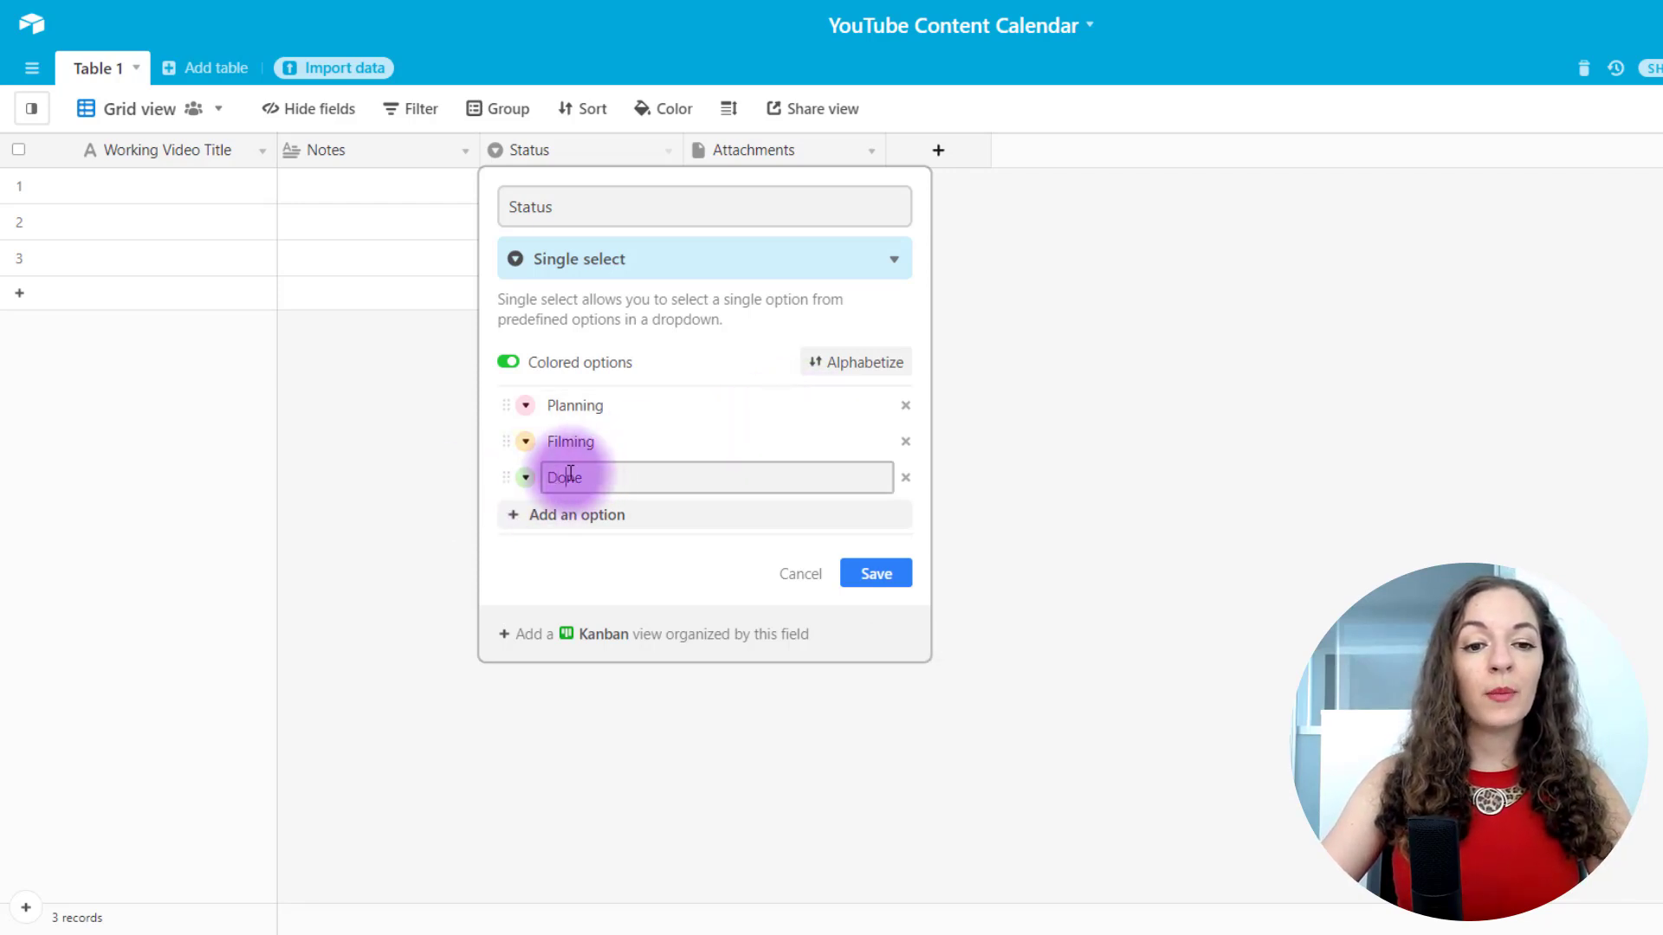
pyautogui.doubleClick(569, 477)
pyautogui.press('capslock')
pyautogui.write('E')
pyautogui.press('capslock')
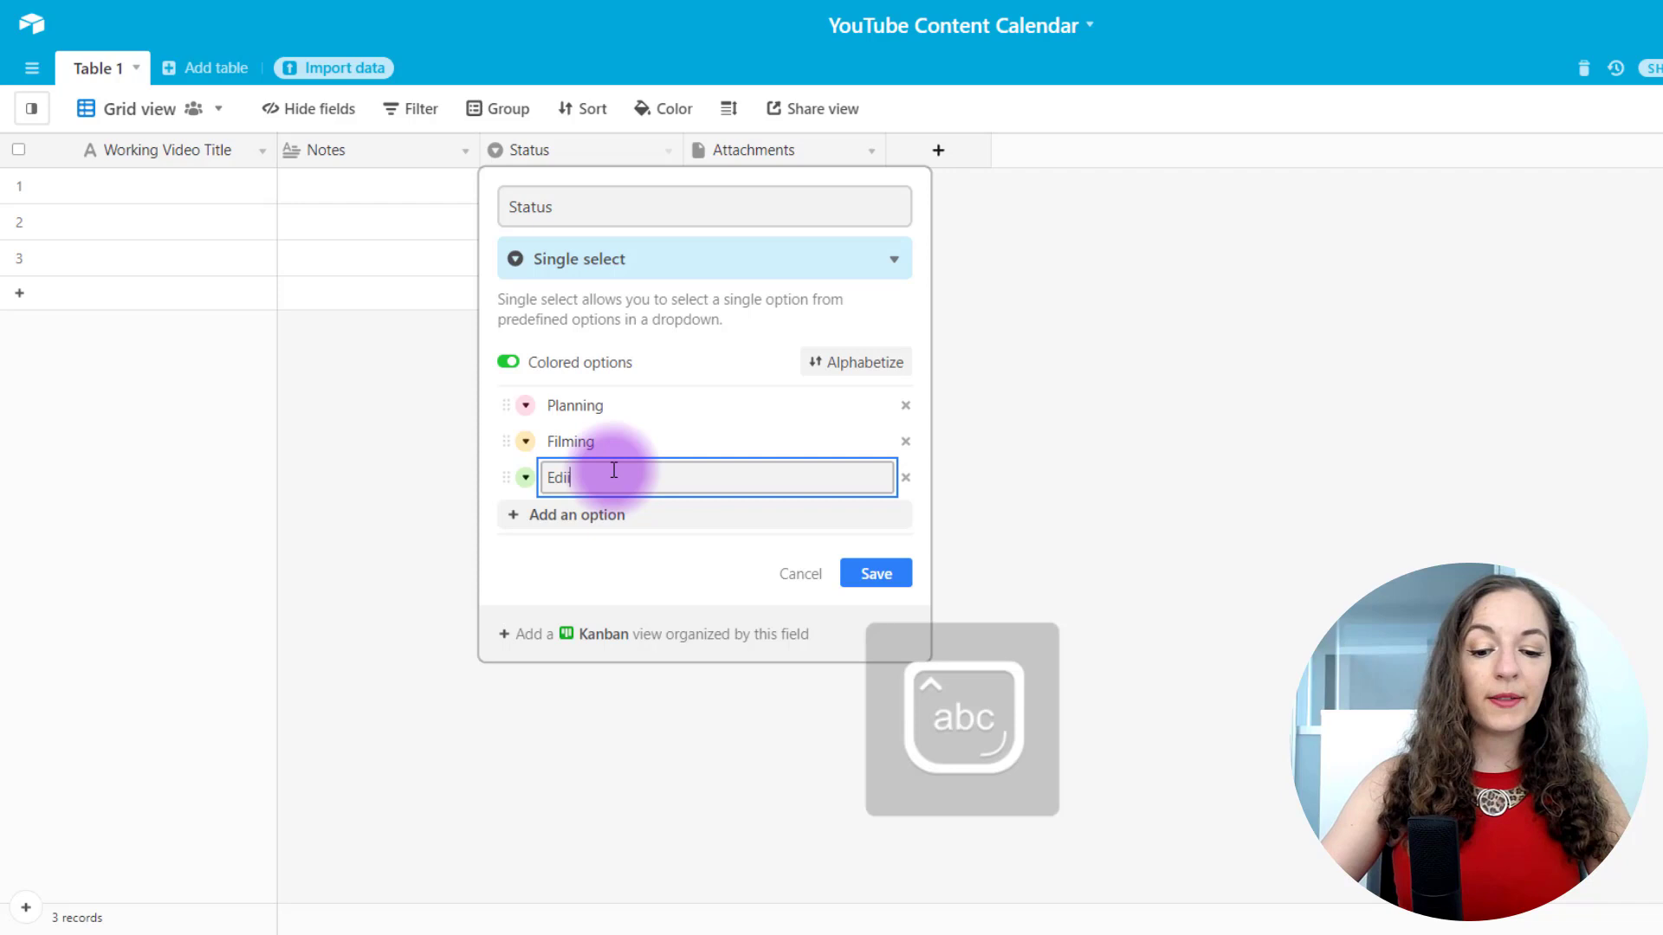
pyautogui.write('diting')
# - Add two more Status options: SEO Research and Scheduled/Published
pyautogui.click(597, 514)
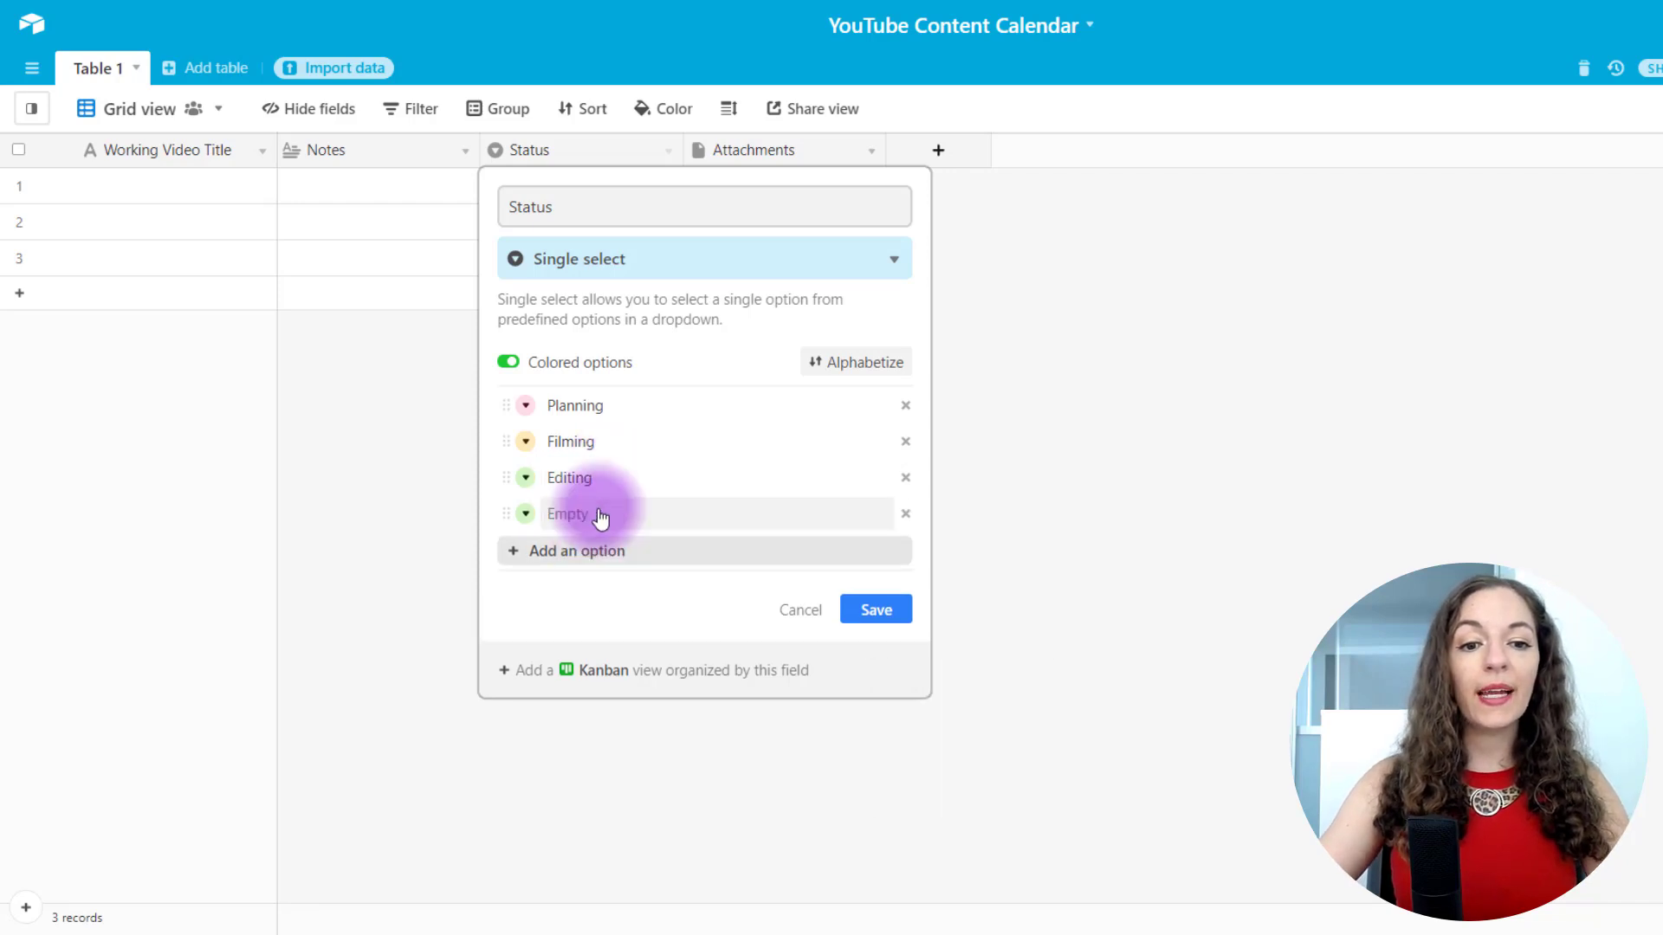
pyautogui.write('SEO')
pyautogui.press('capslock')
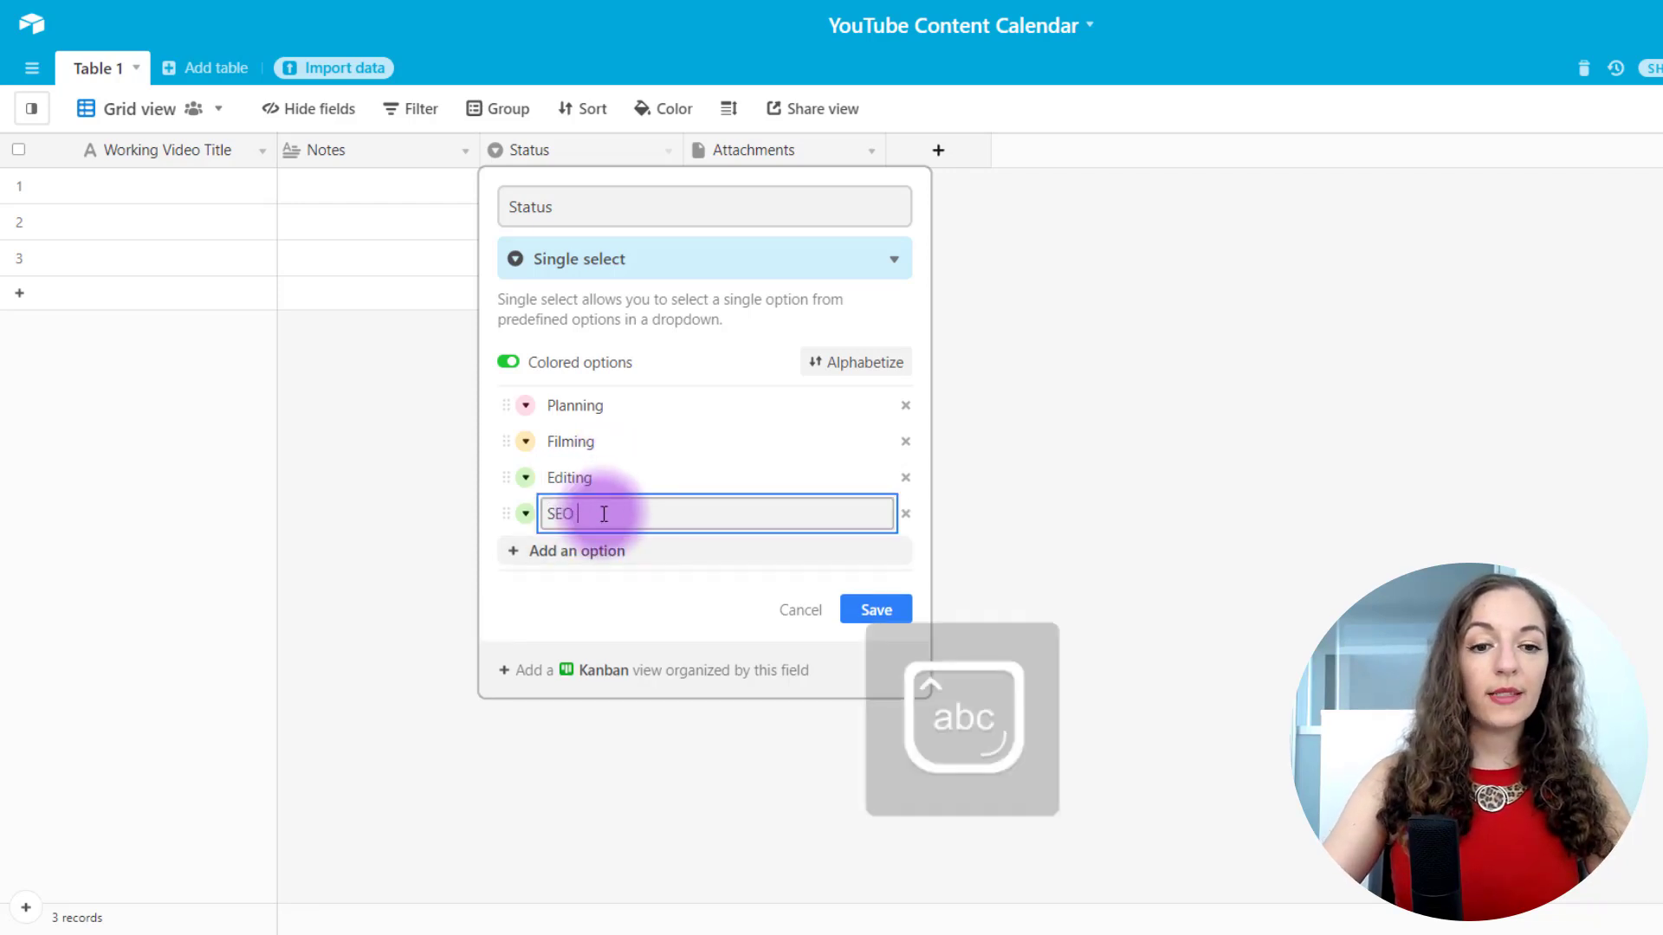
pyautogui.write('Researc')
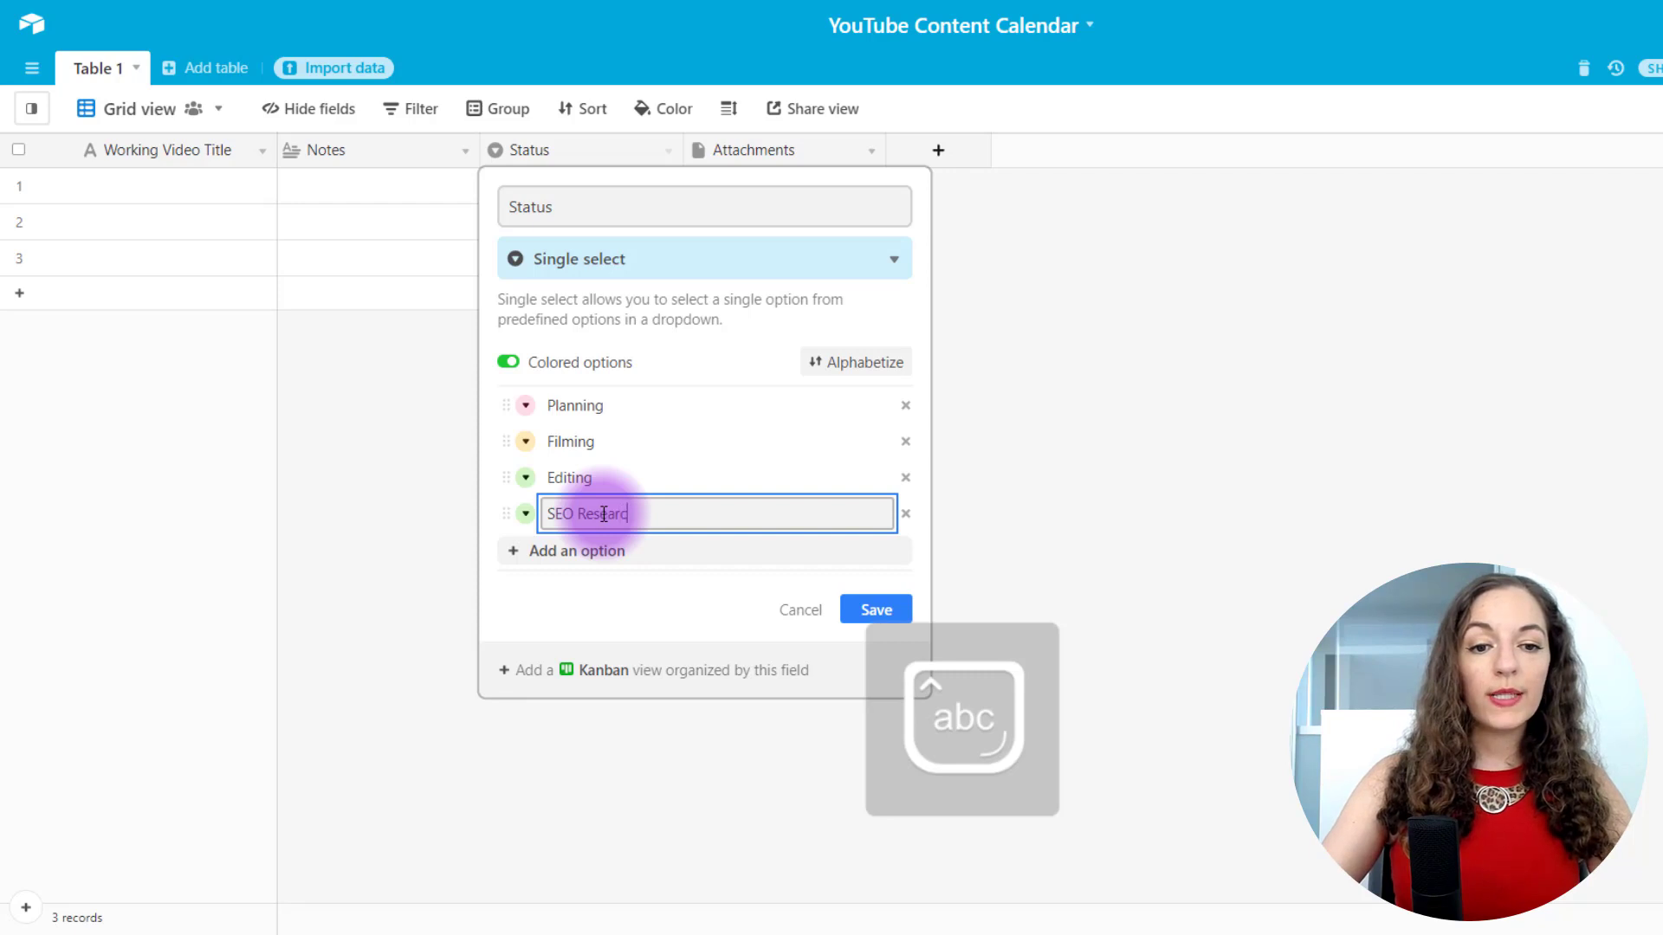
pyautogui.write('h')
pyautogui.click(605, 559)
pyautogui.write('S')
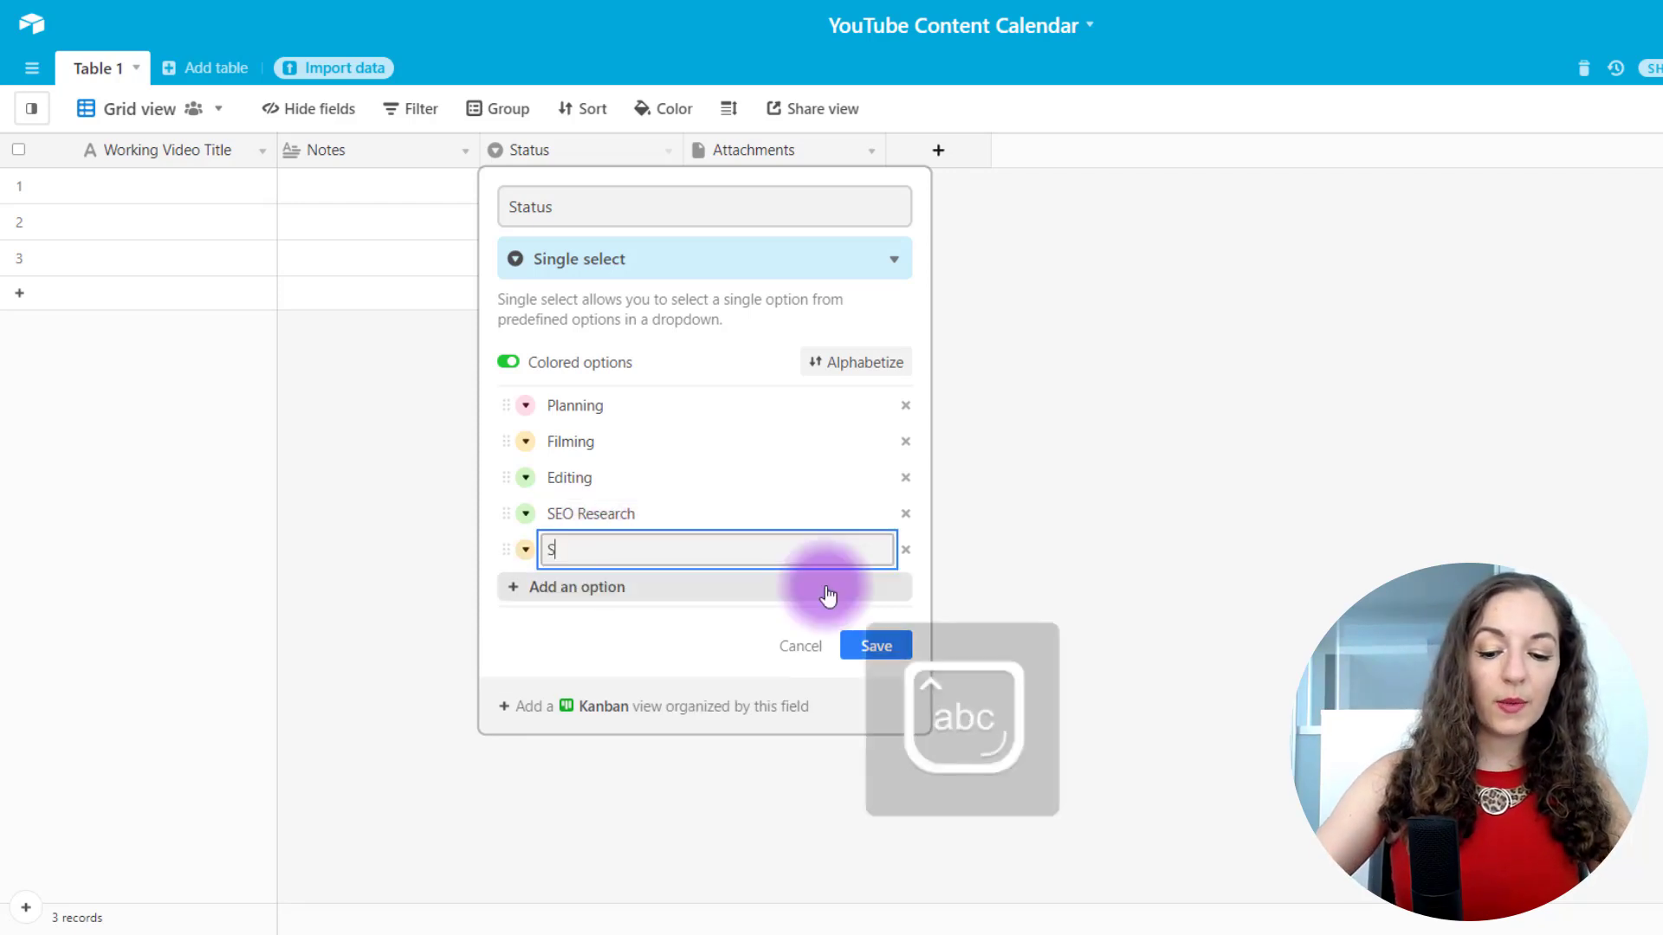
pyautogui.write('cheduled')
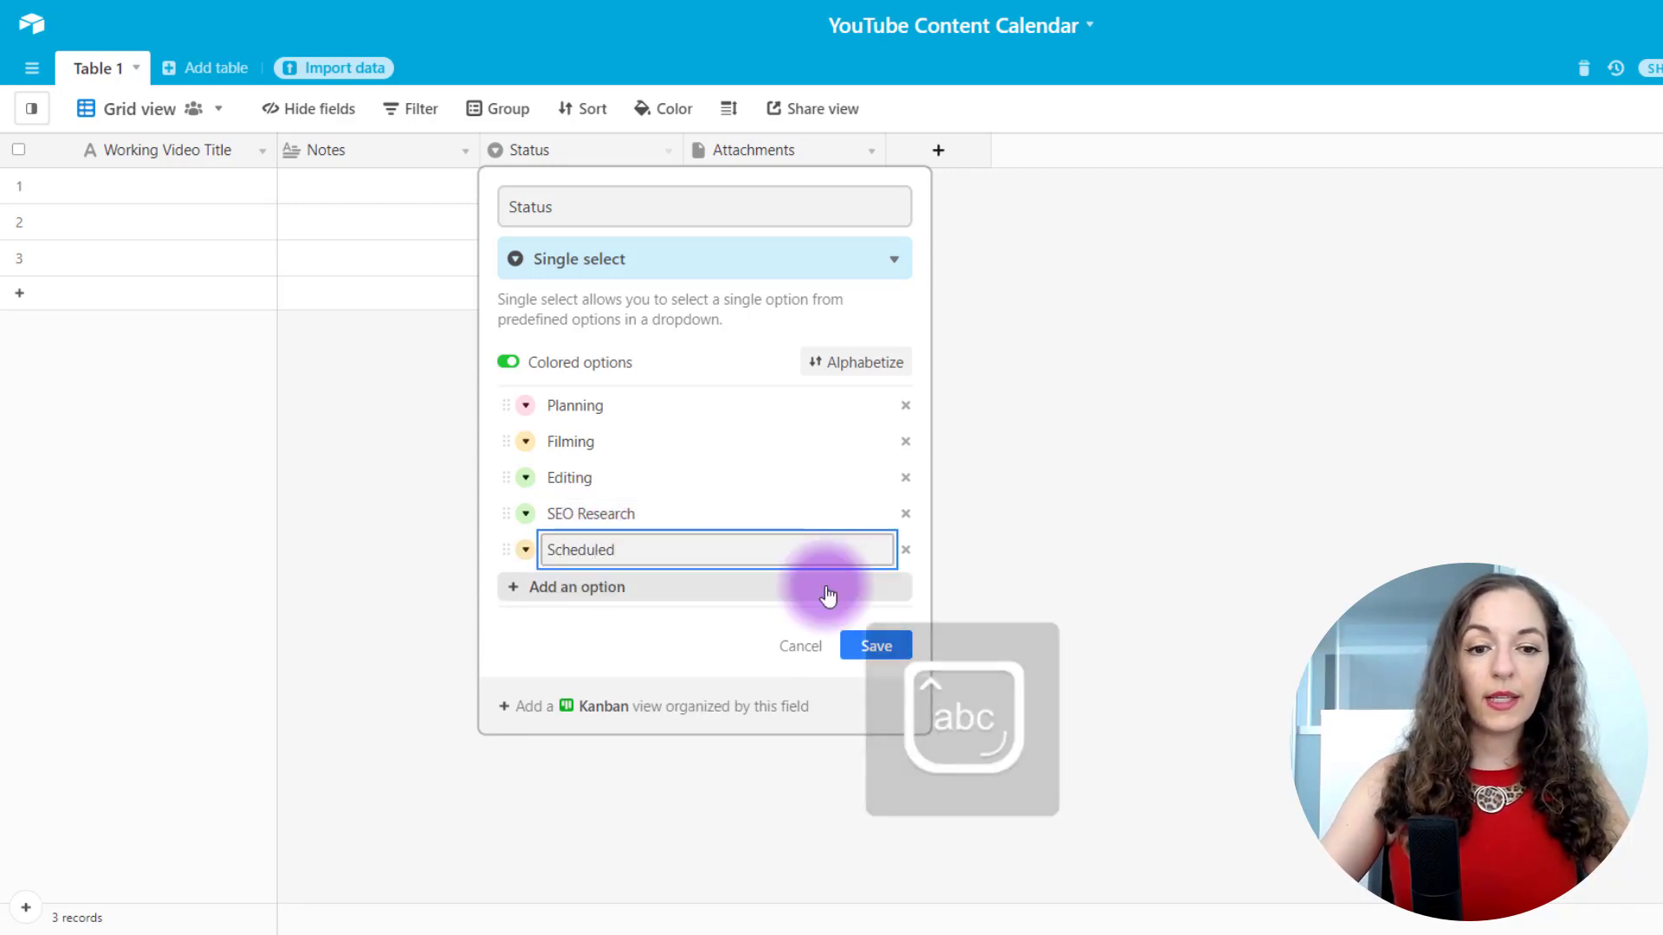
pyautogui.write('/P')
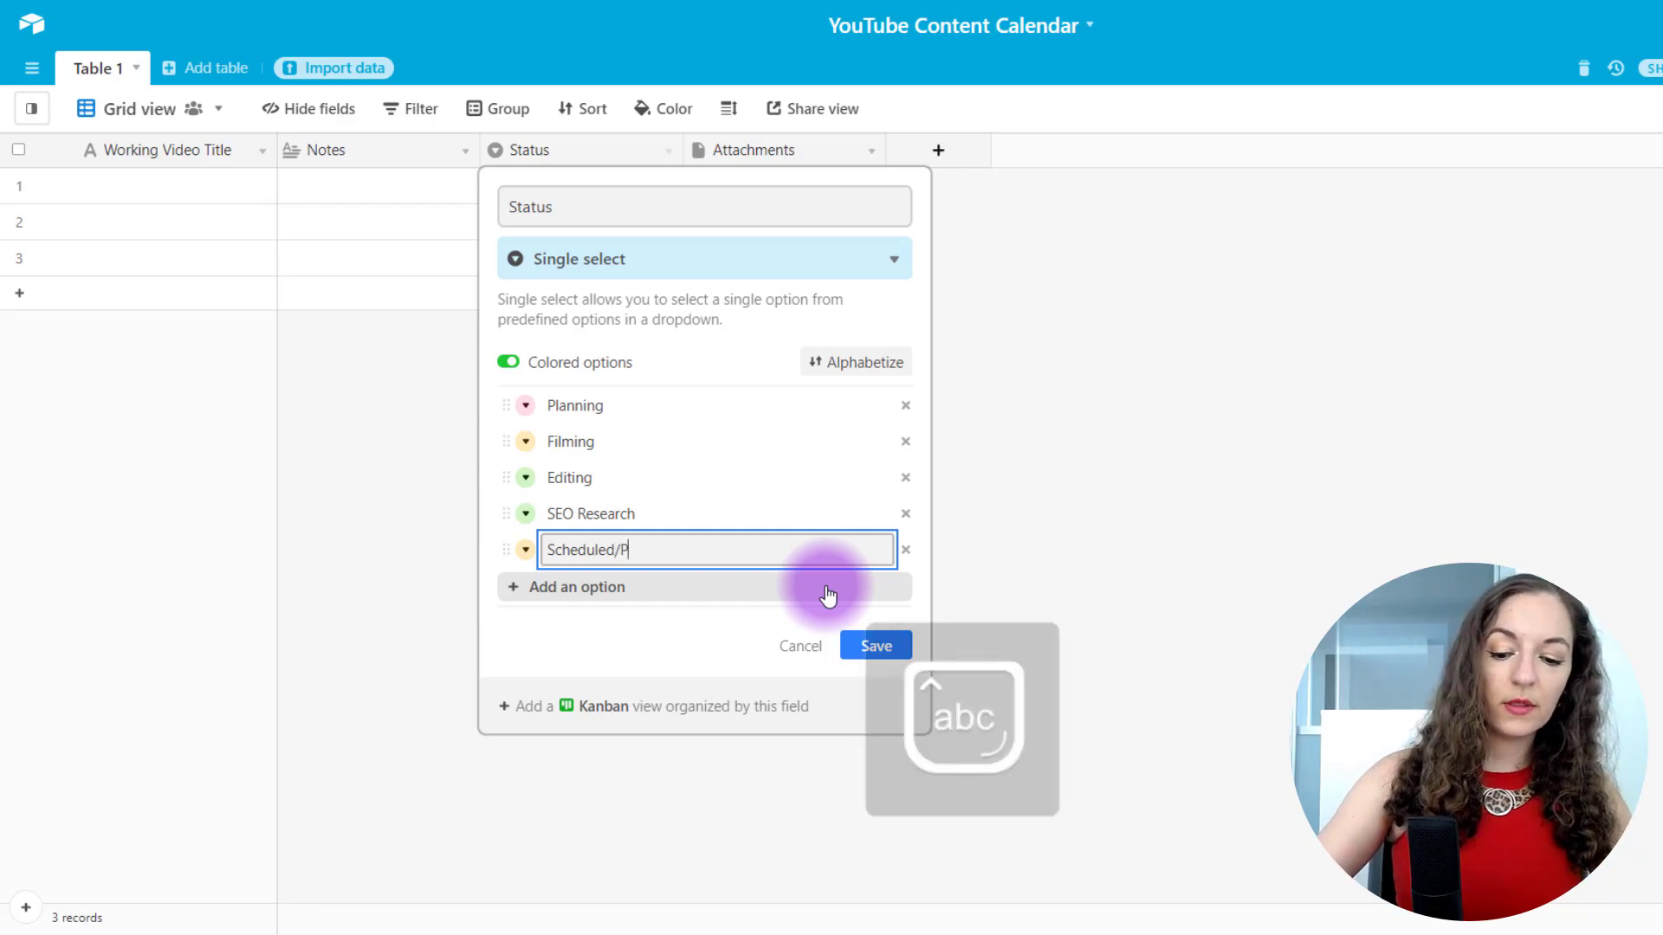
pyautogui.write('ublishe')
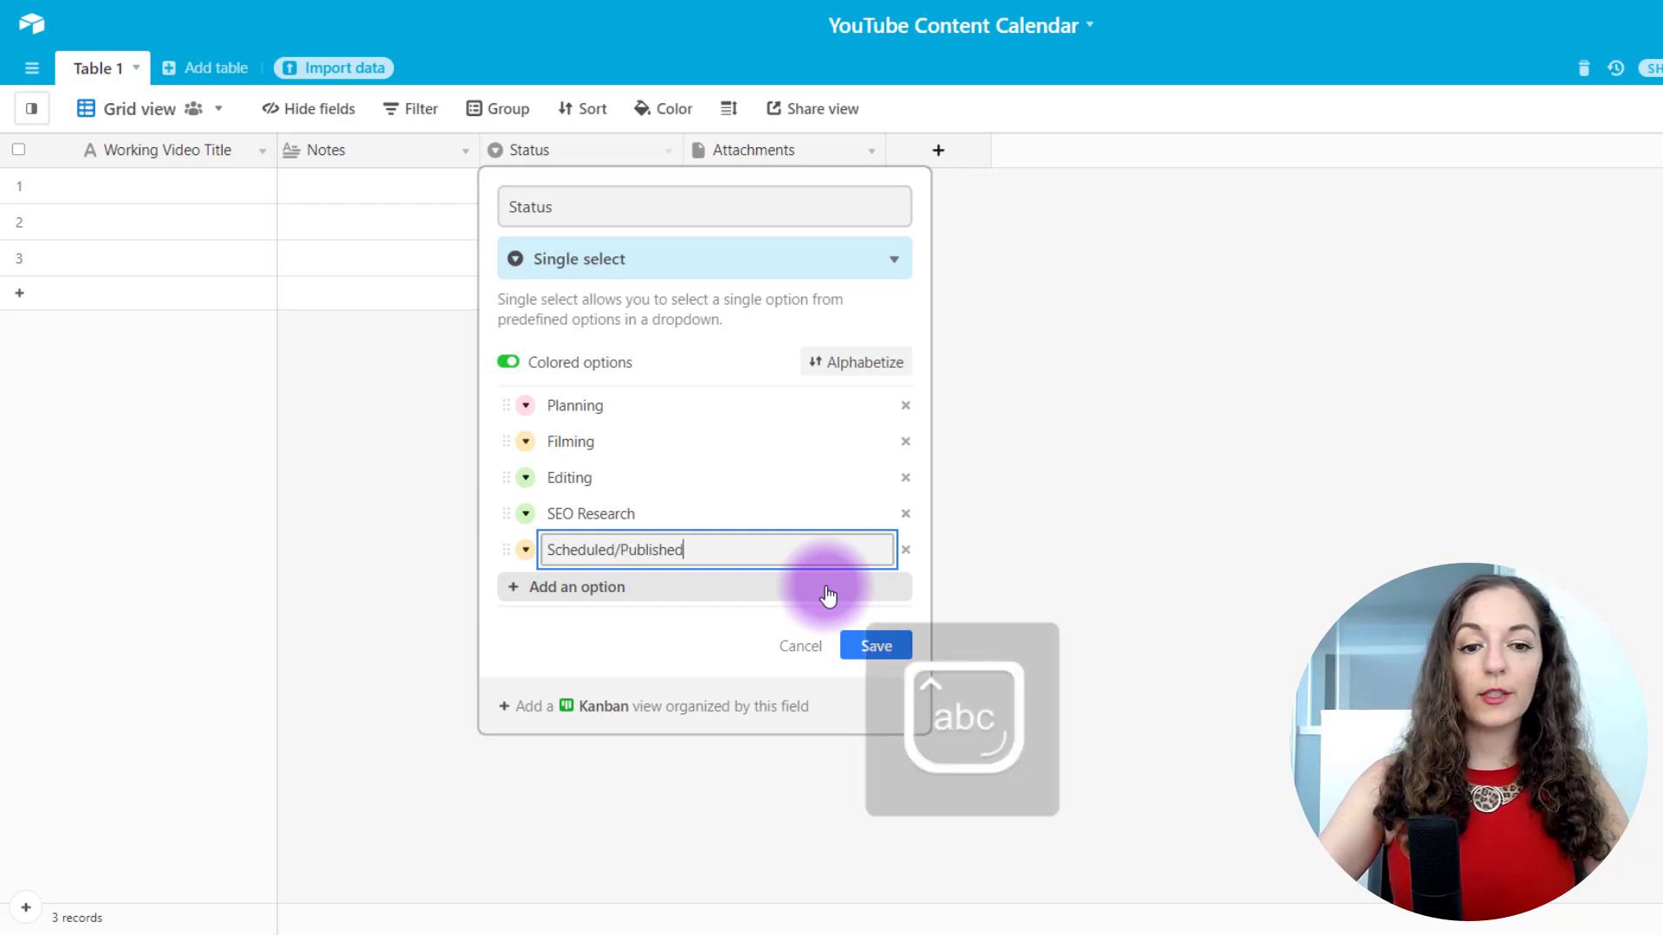
pyautogui.write('d')
pyautogui.click(875, 647)
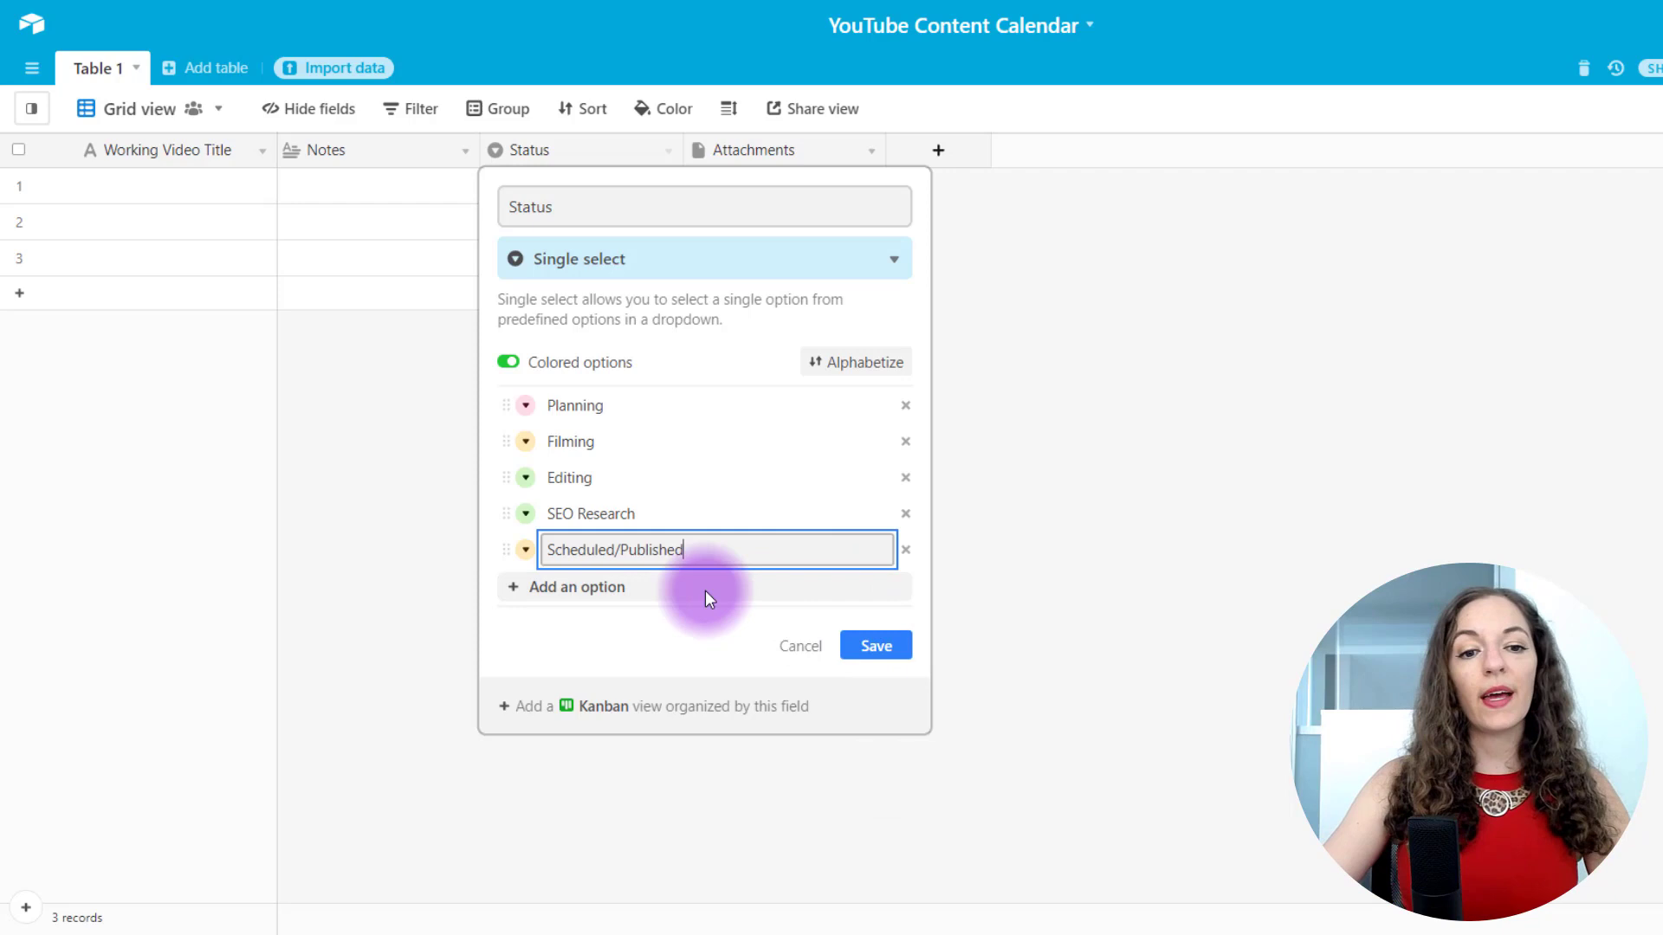
# - Give SEO Research and Scheduled/Published new colours
pyautogui.click(523, 515)
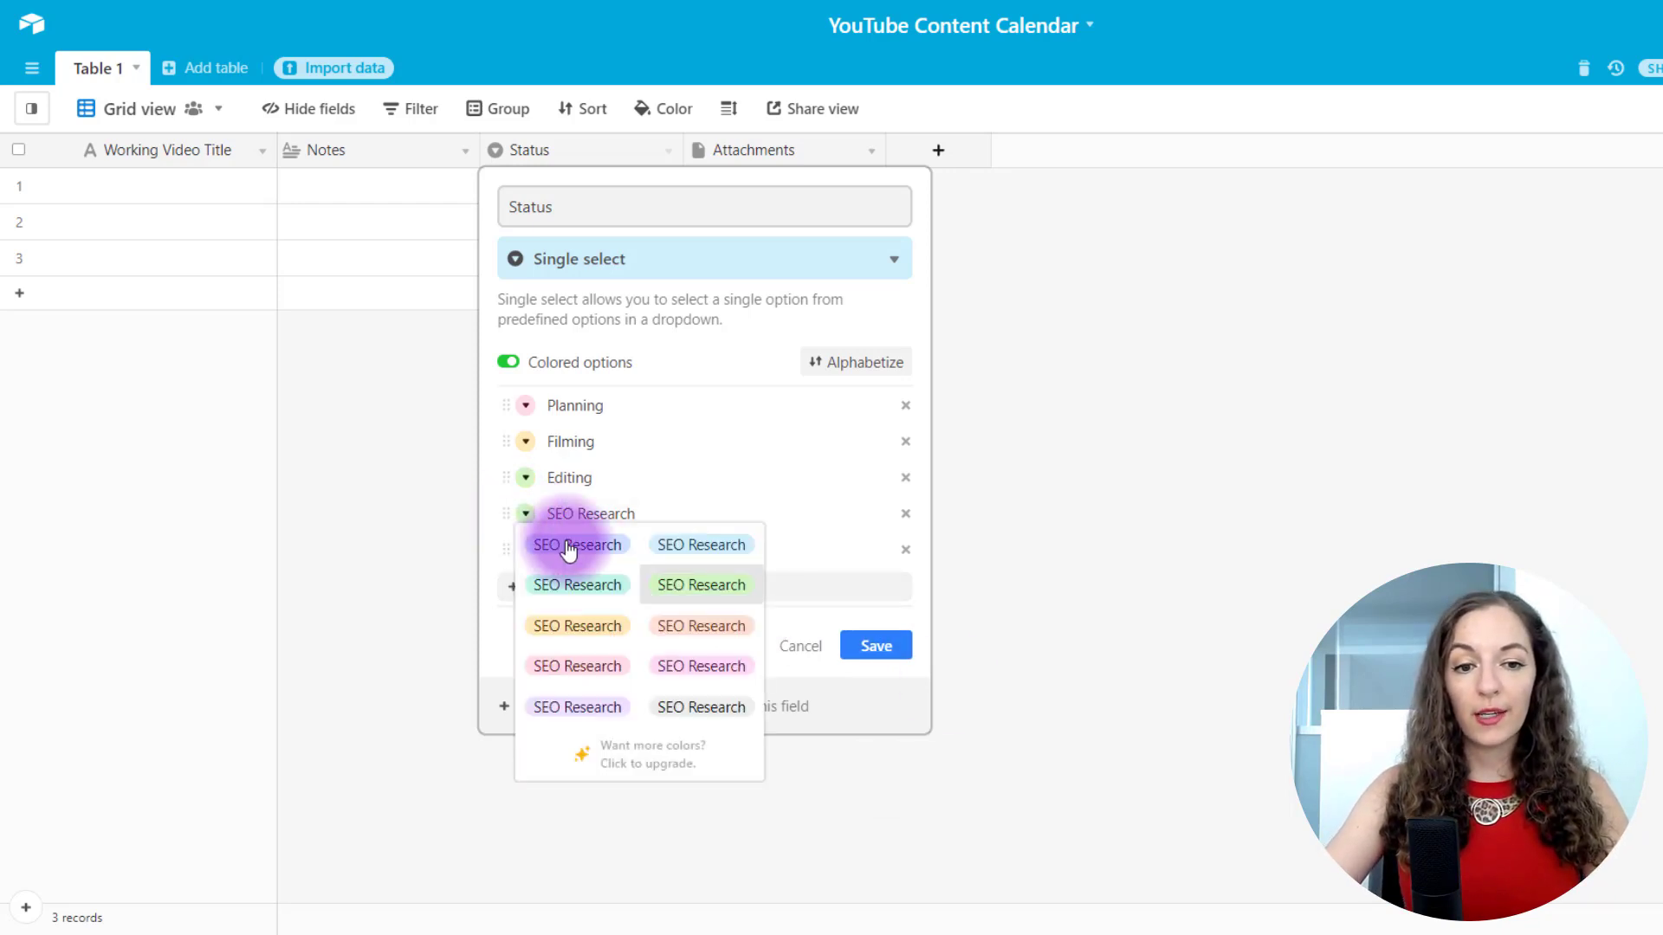
pyautogui.click(550, 545)
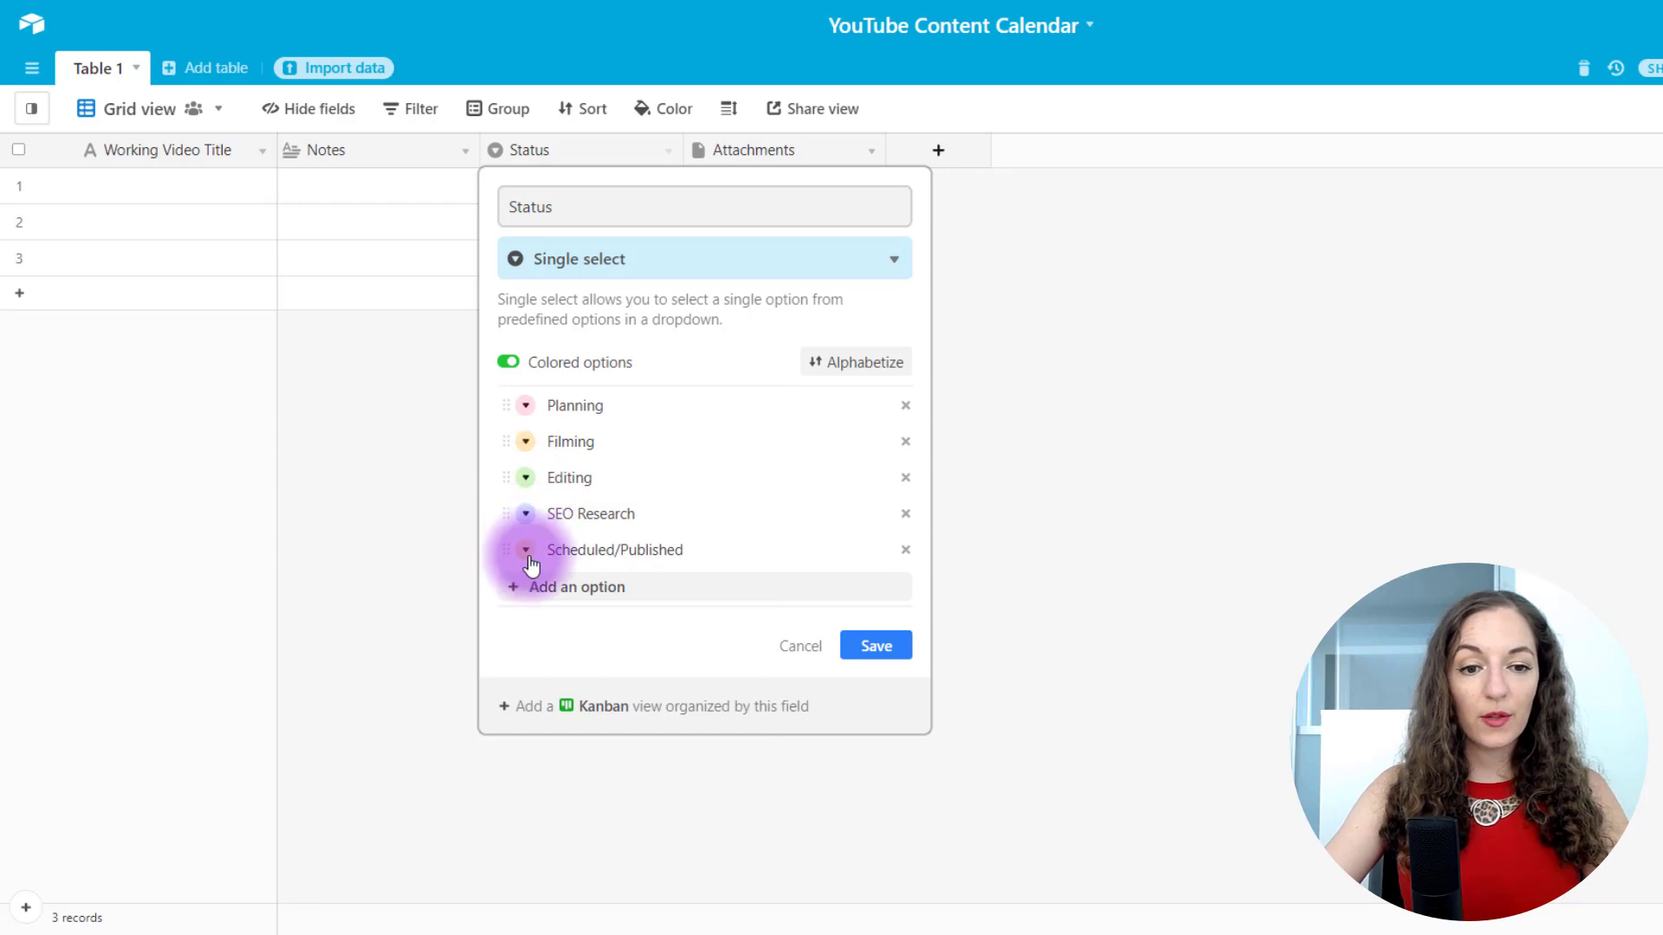
pyautogui.click(525, 550)
pyautogui.click(701, 752)
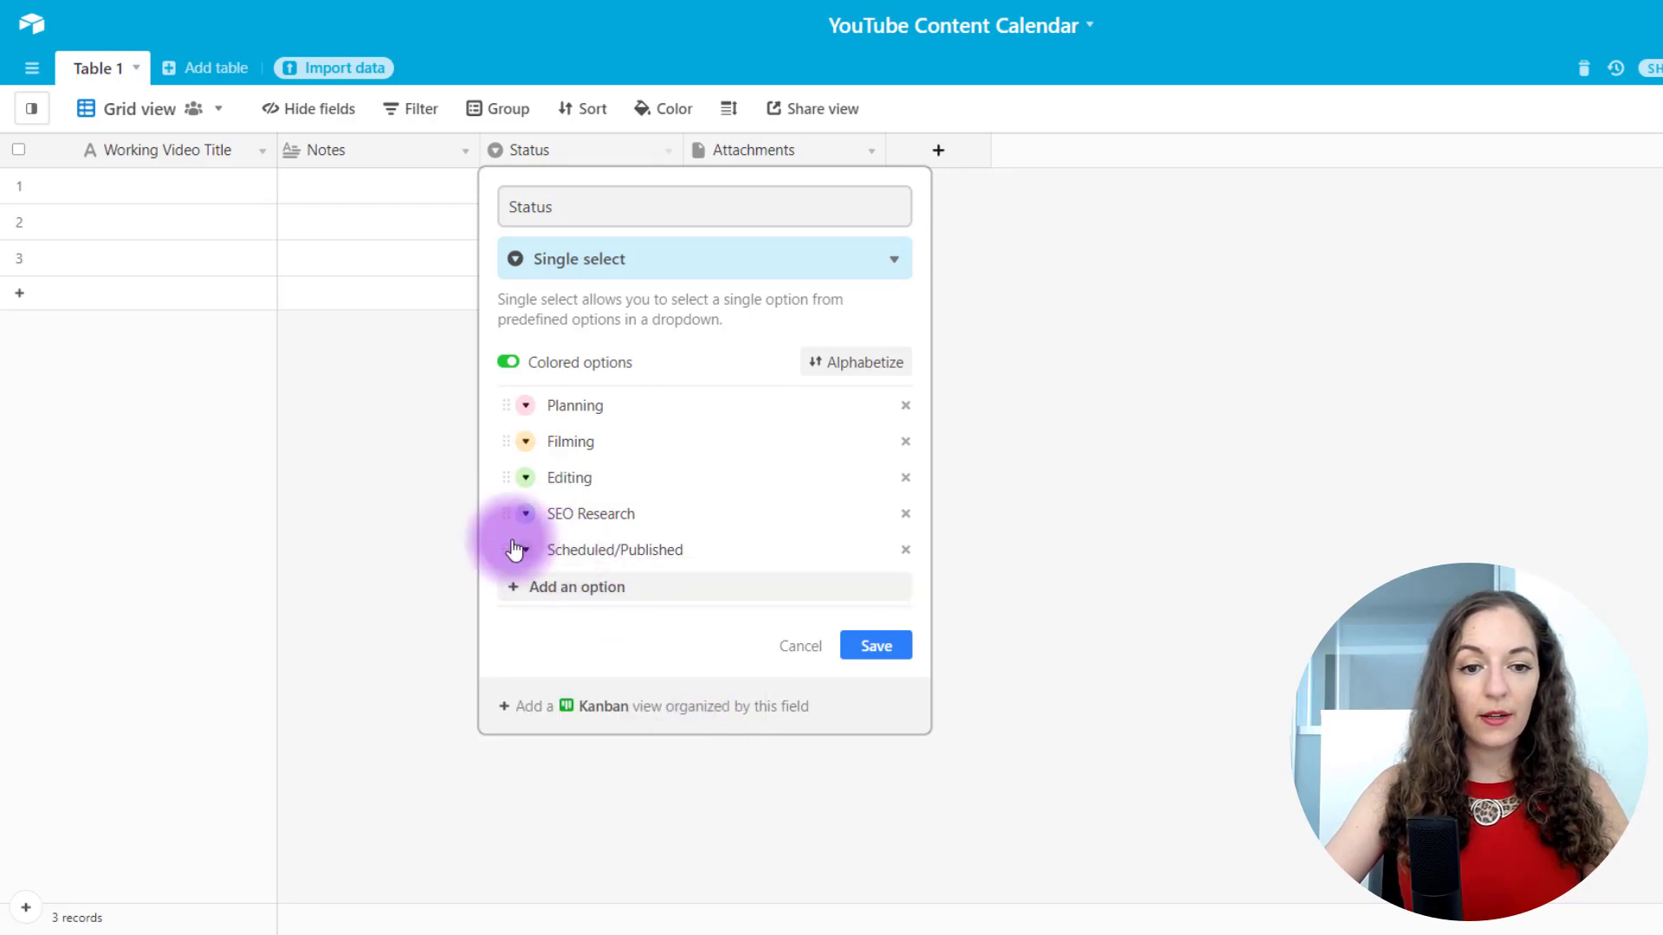
# - Save the Status field's new choices and select row 1's Attachments cell
pyautogui.click(889, 655)
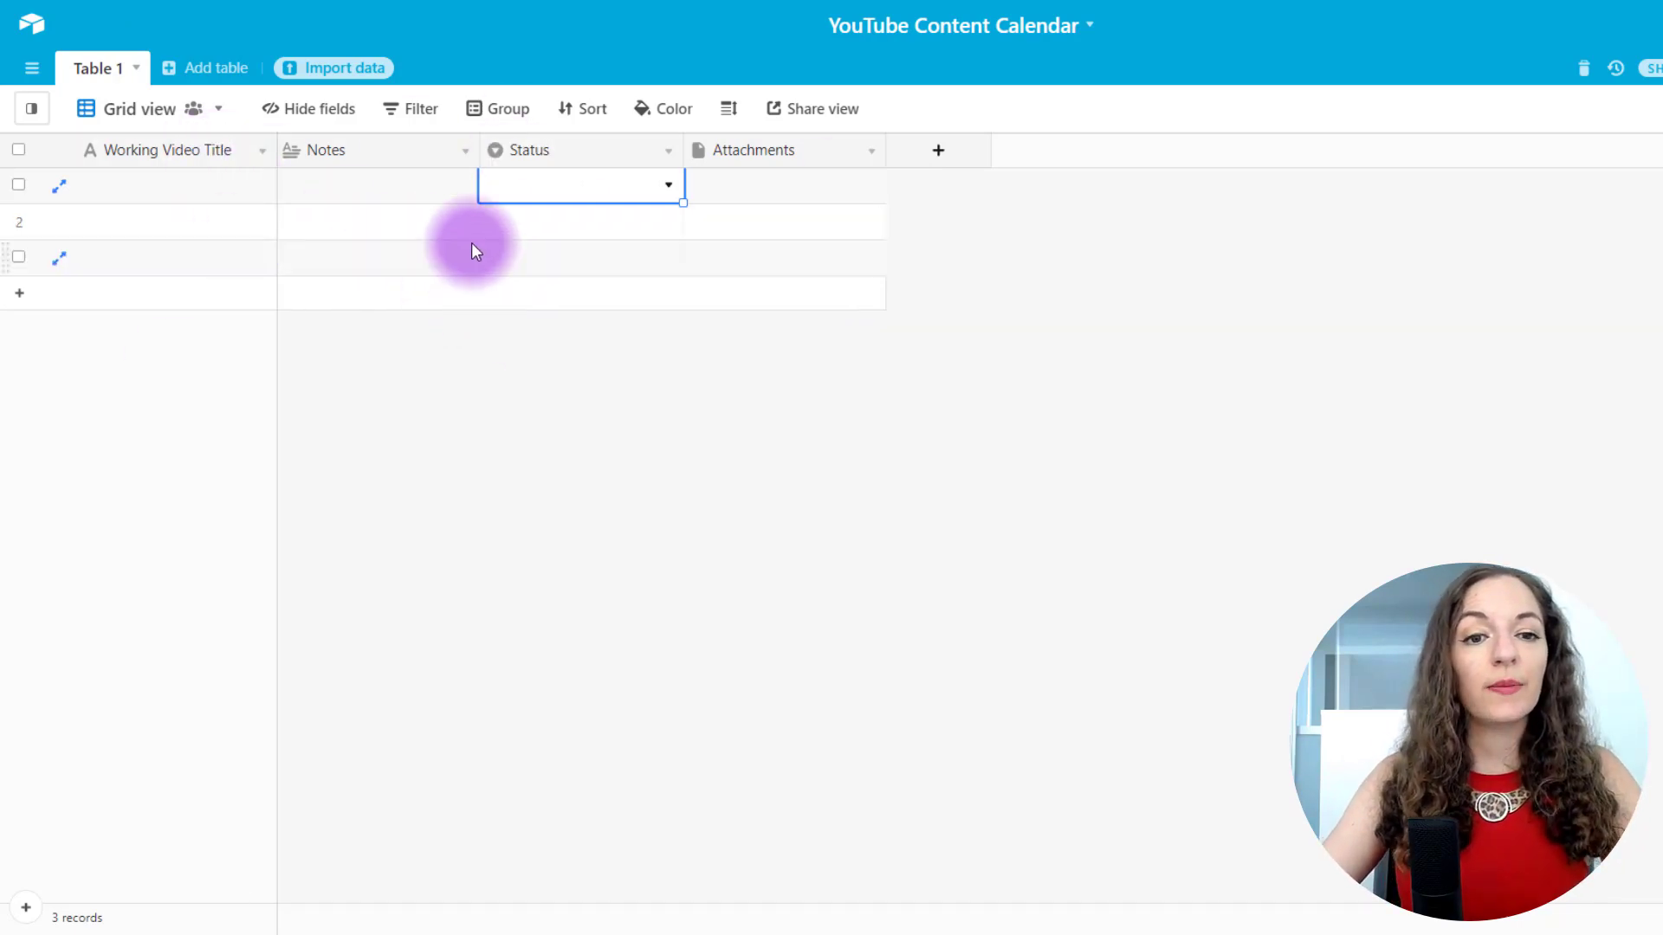
pyautogui.click(724, 185)
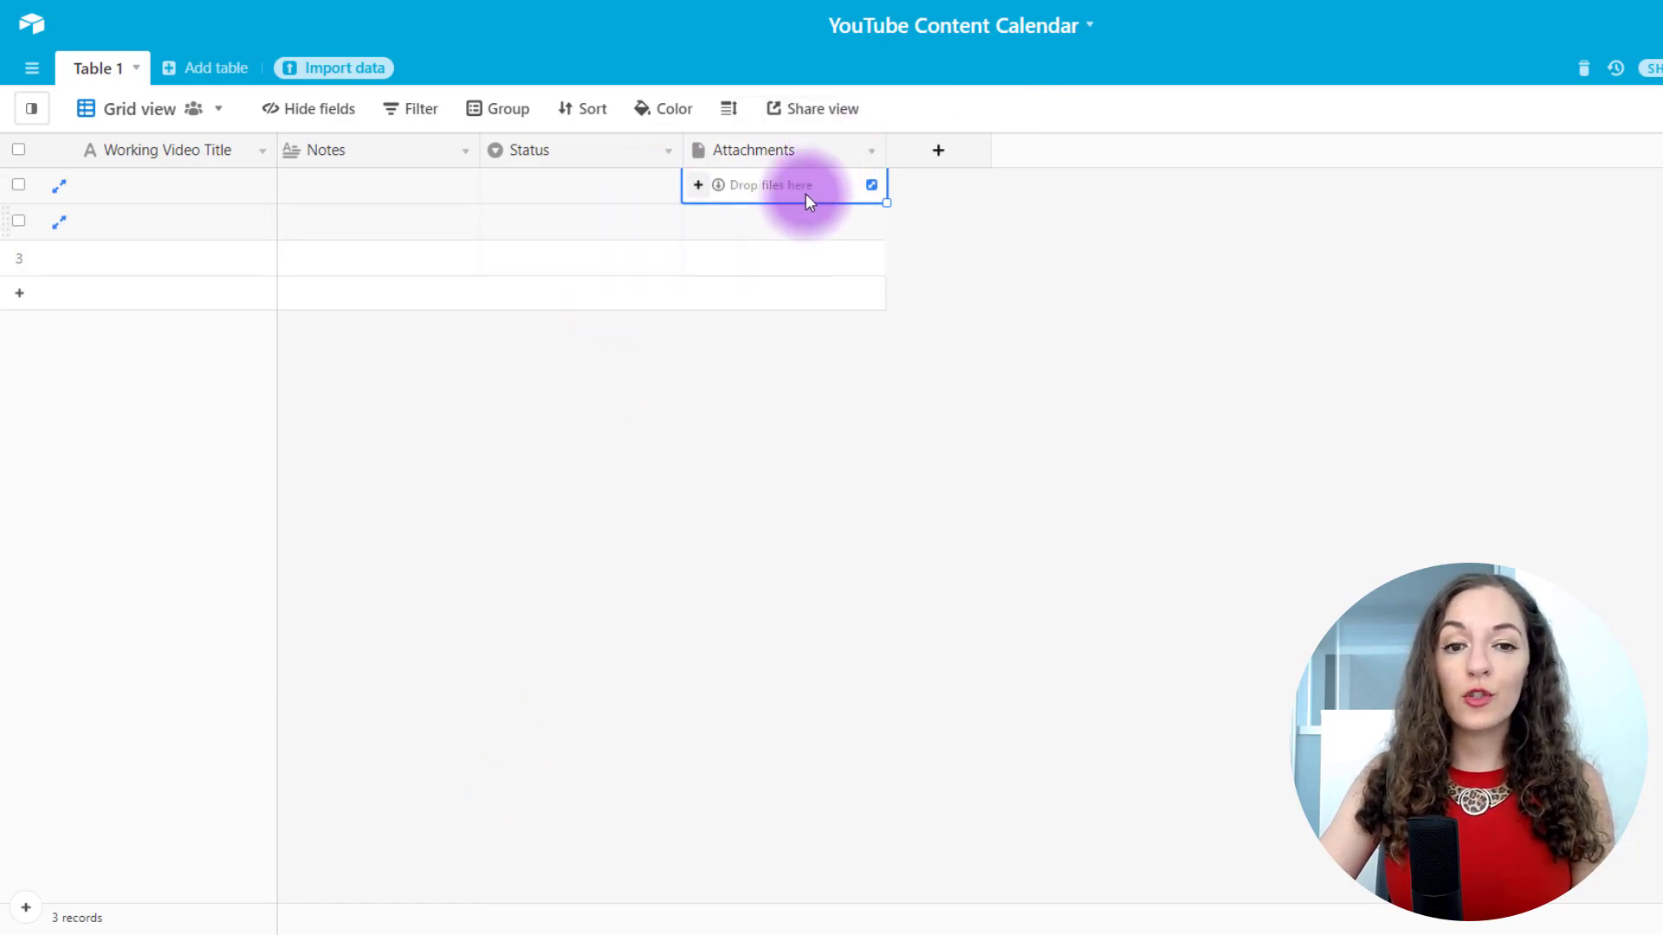
pyautogui.click(699, 195)
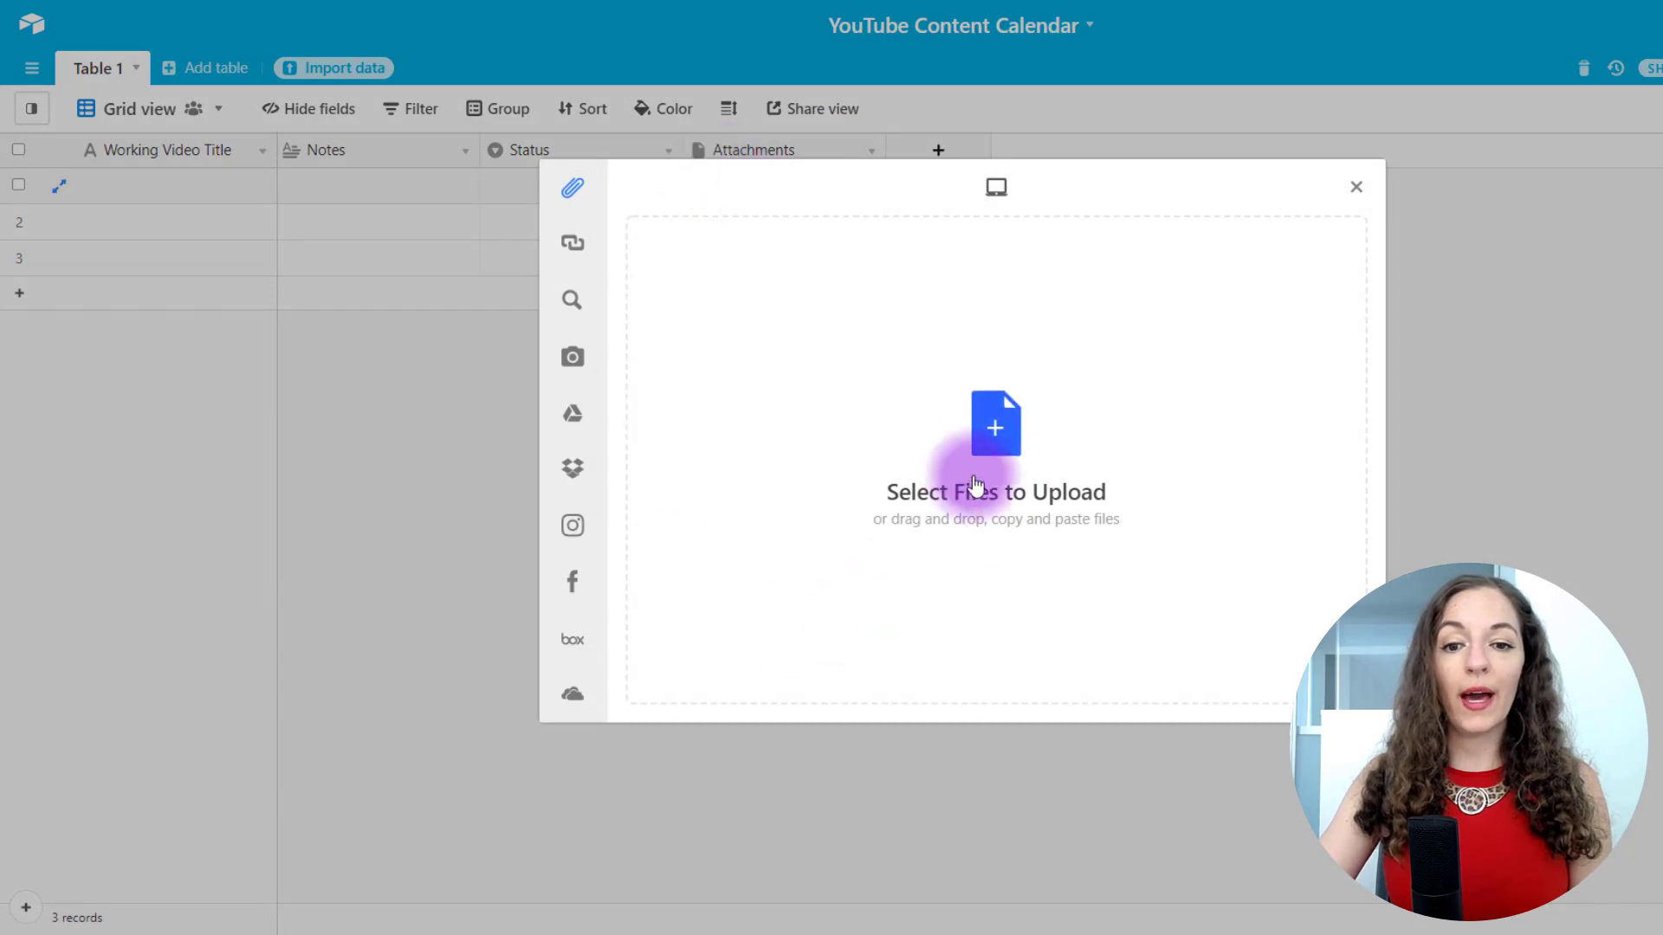
pyautogui.click(923, 451)
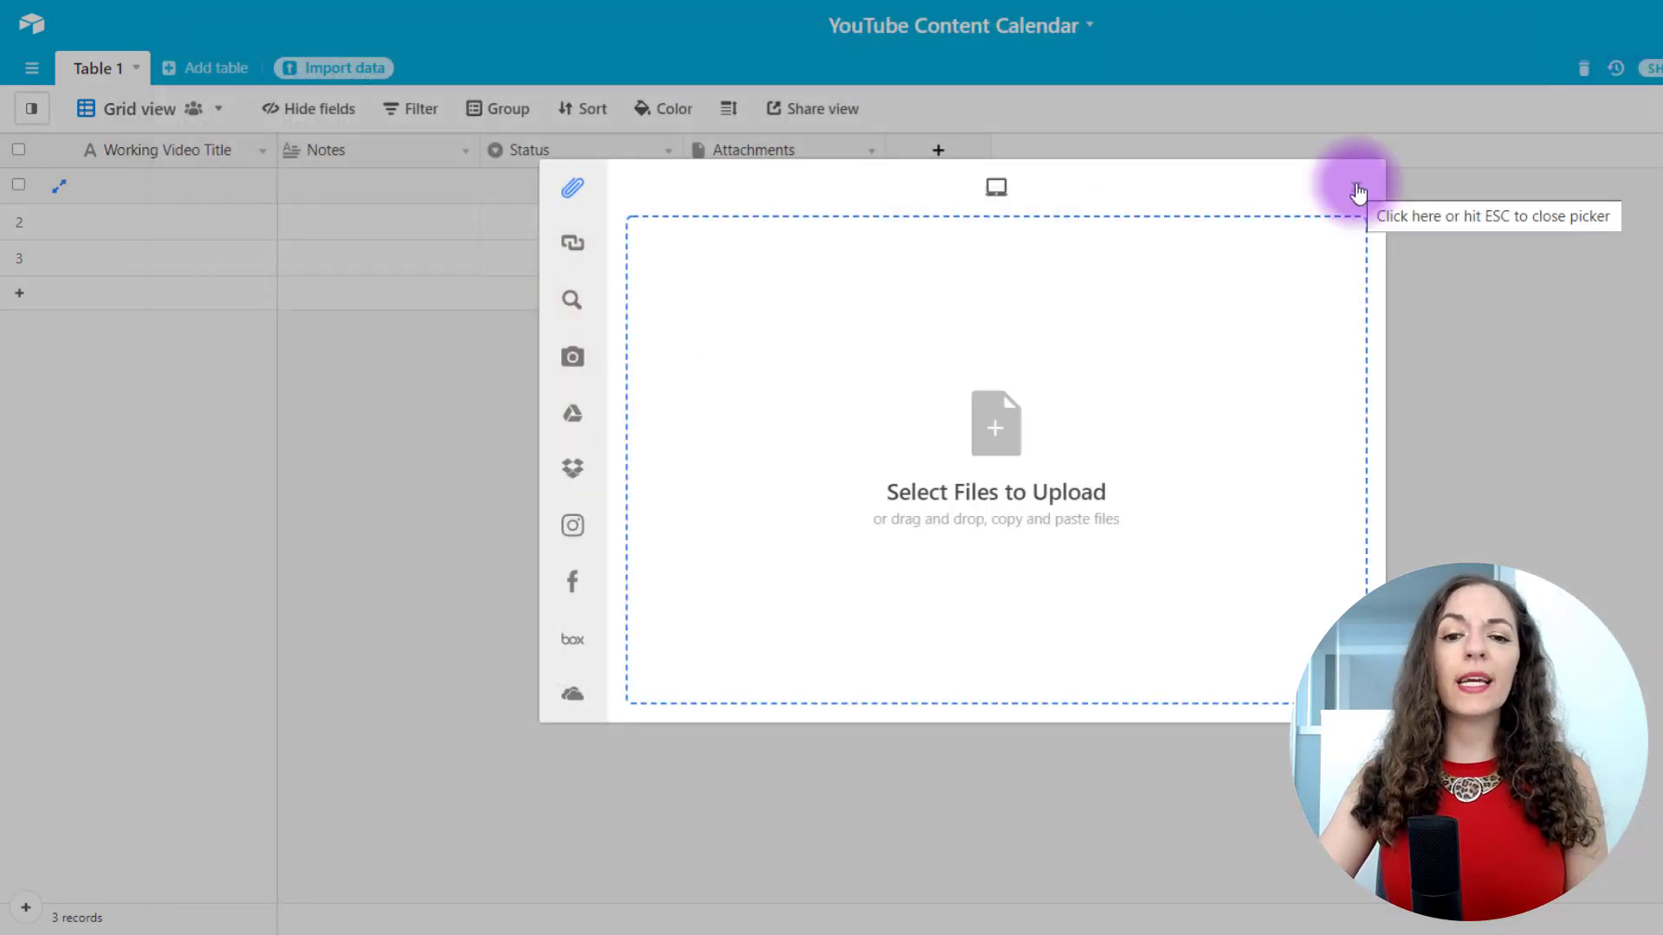
pyautogui.click(1357, 191)
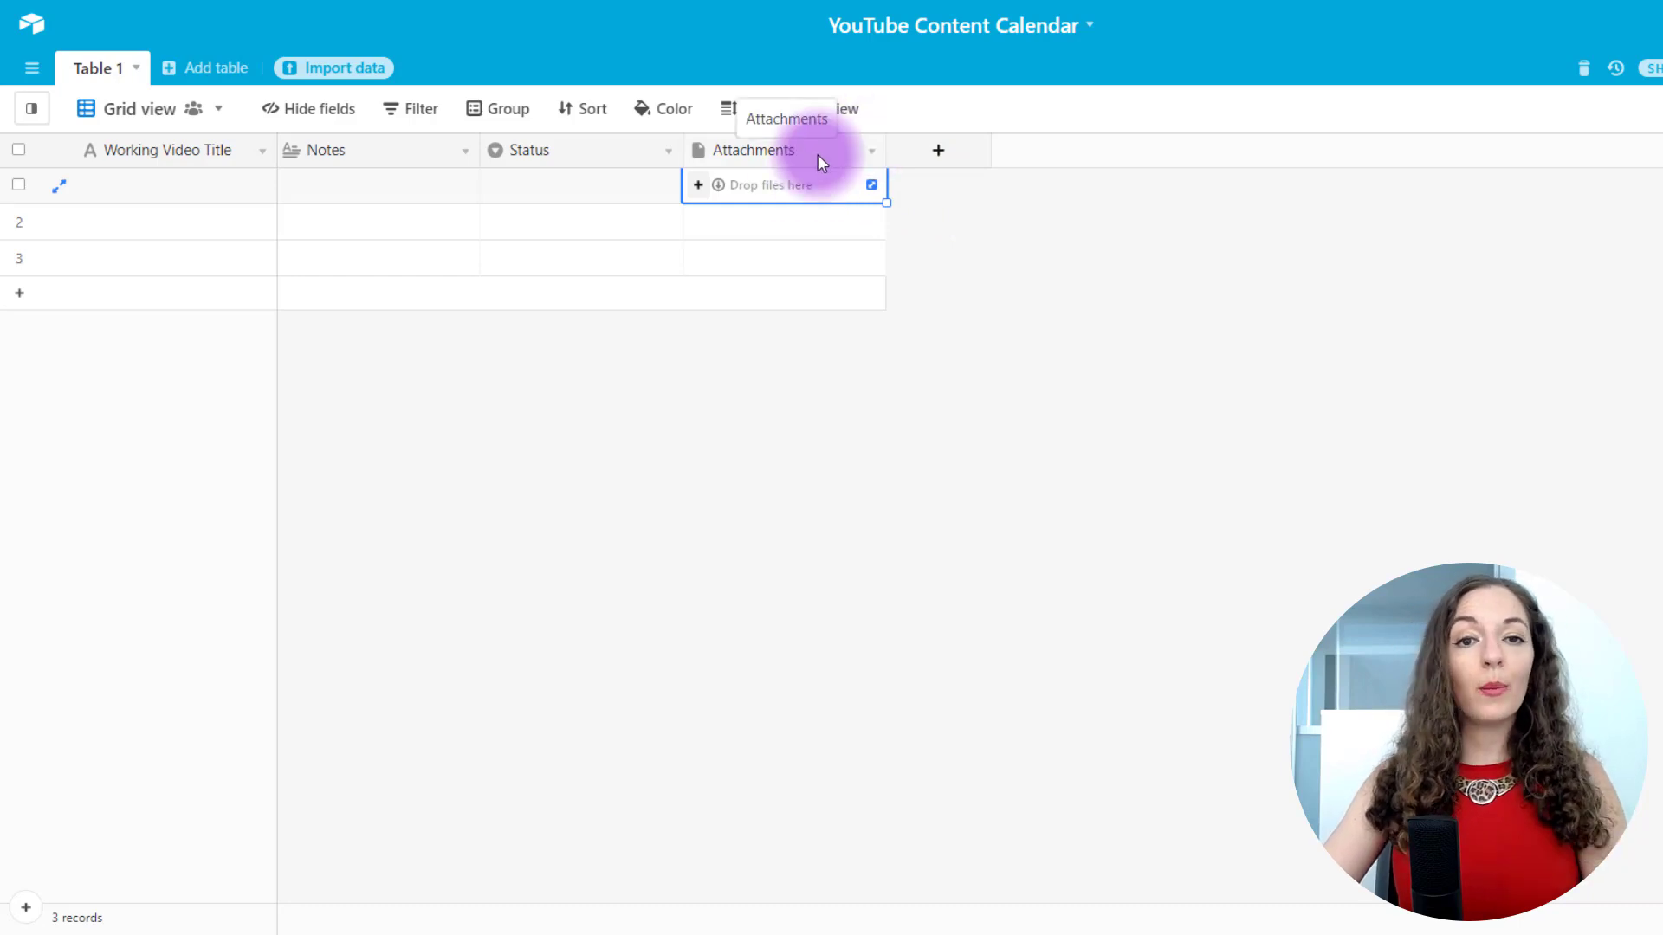
# - Delete the Attachments field from Table 1
pyautogui.click(871, 153)
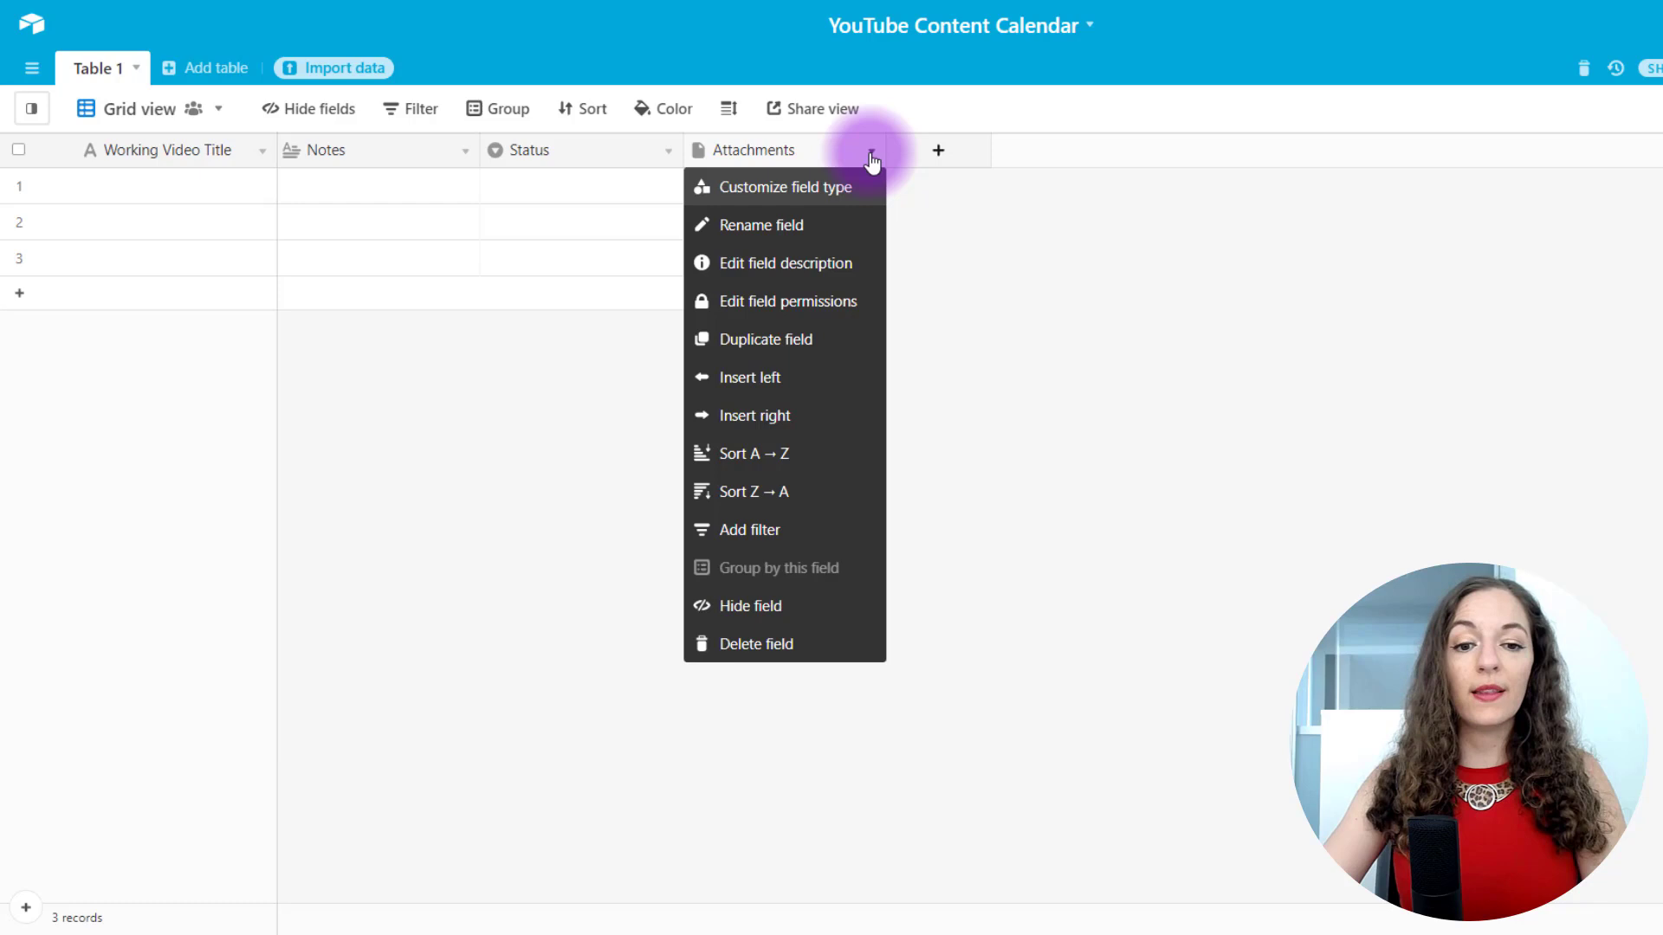
pyautogui.click(770, 646)
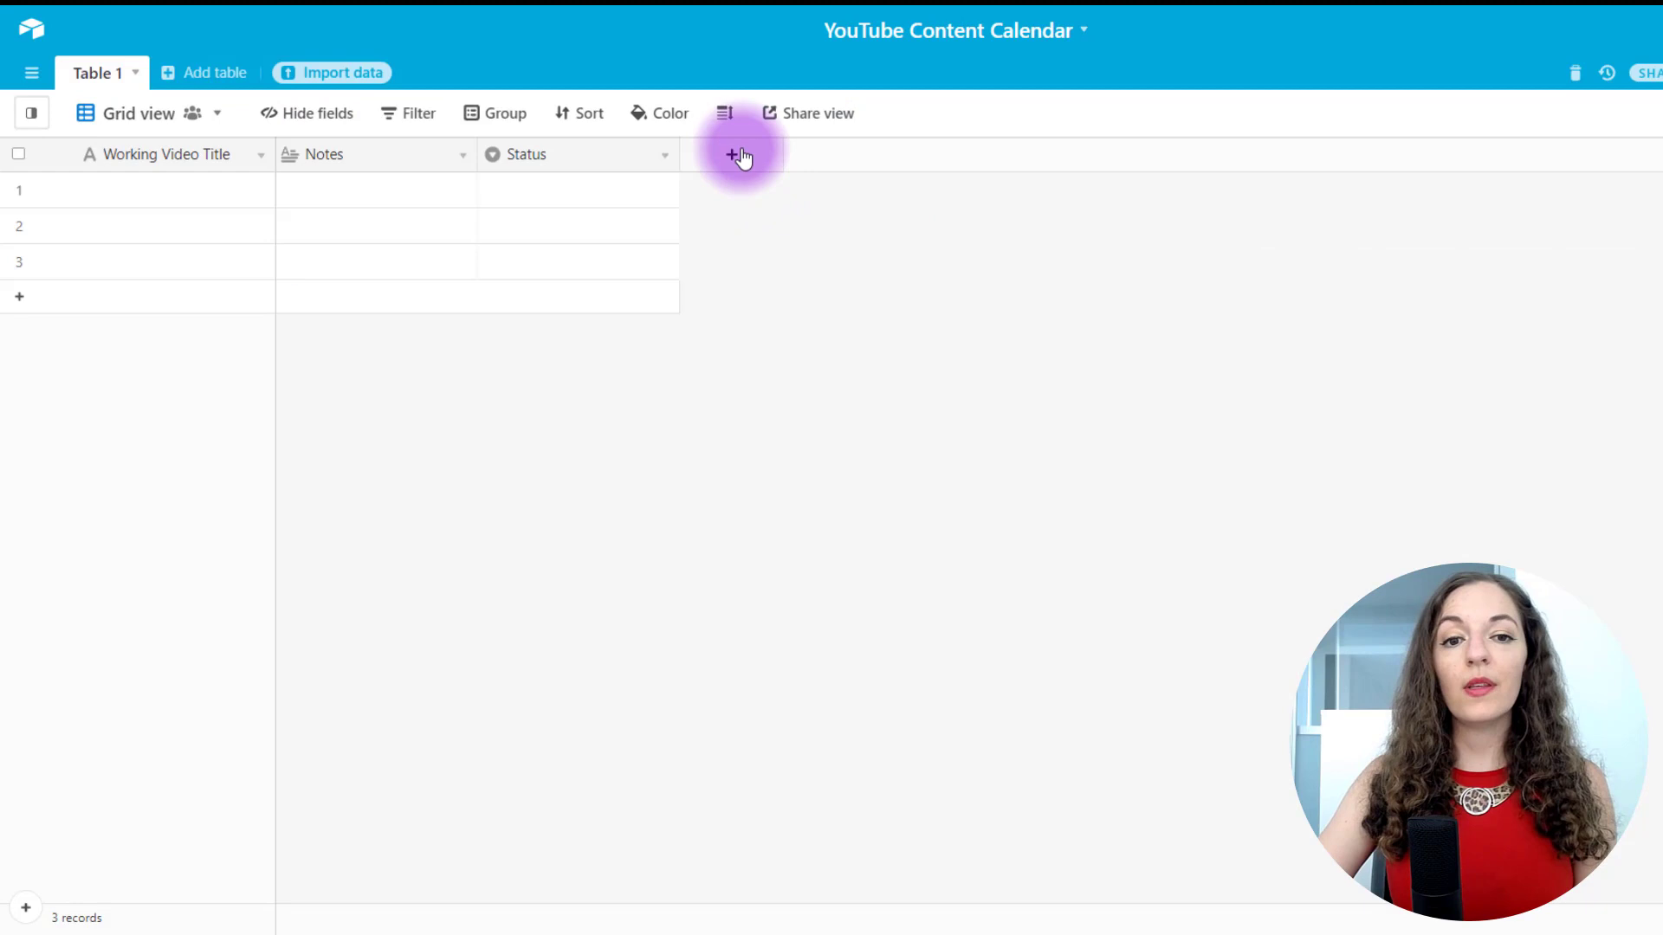
# - Start a new single-select field named Day
pyautogui.click(734, 157)
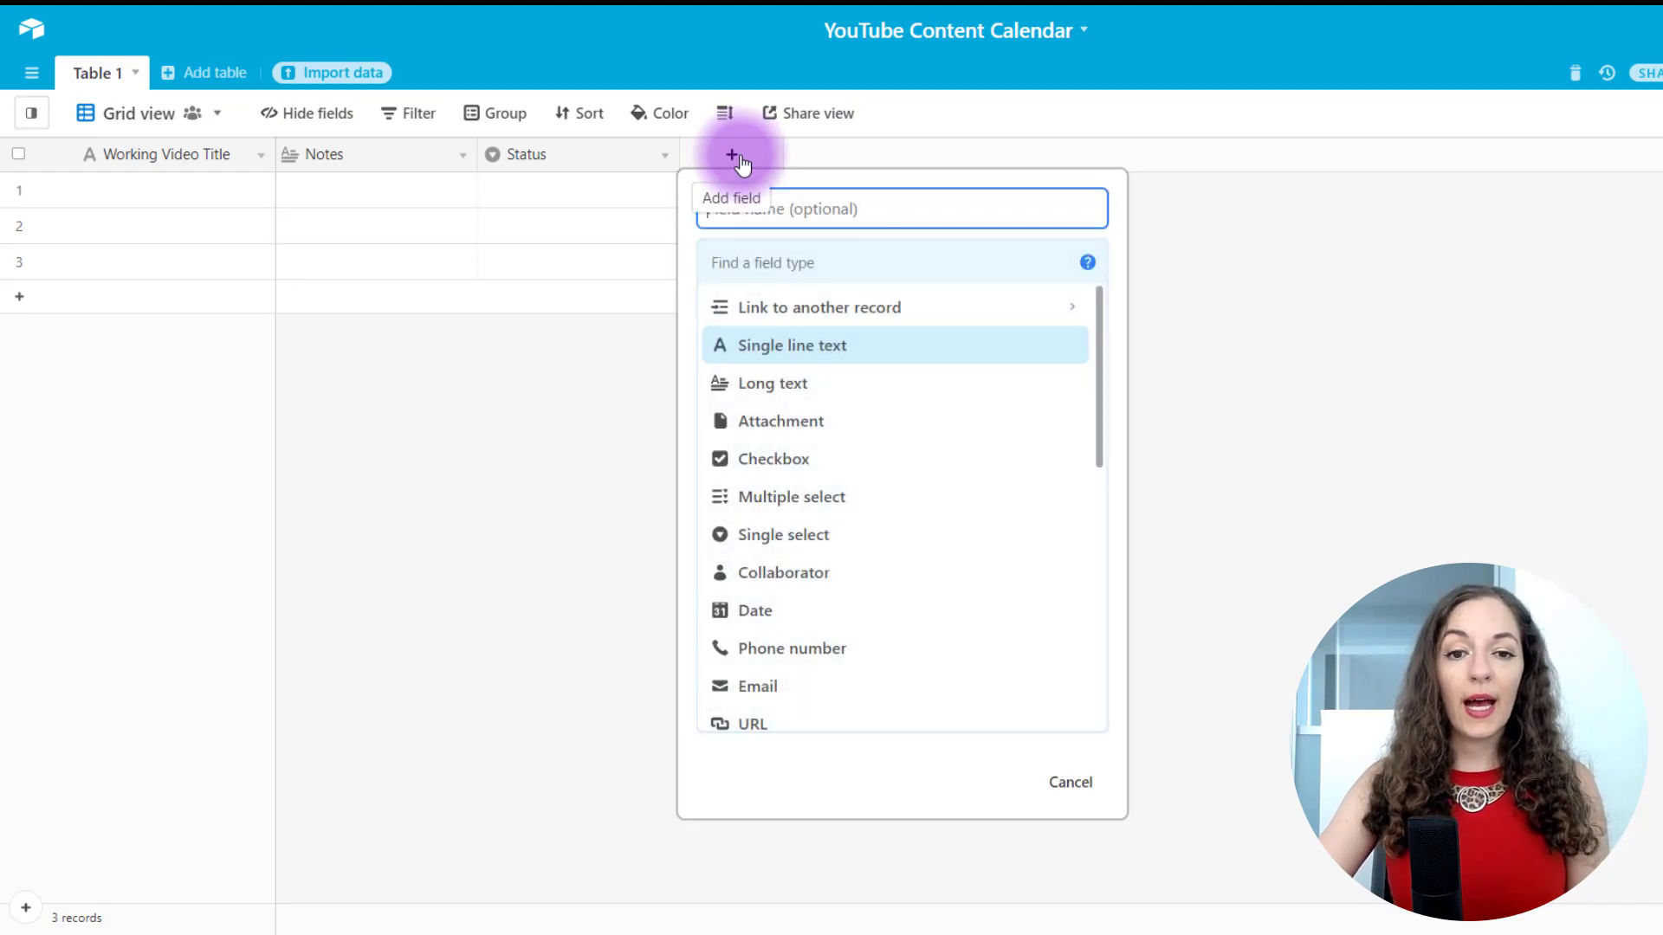
pyautogui.click(798, 543)
pyautogui.click(804, 209)
pyautogui.write('Day')
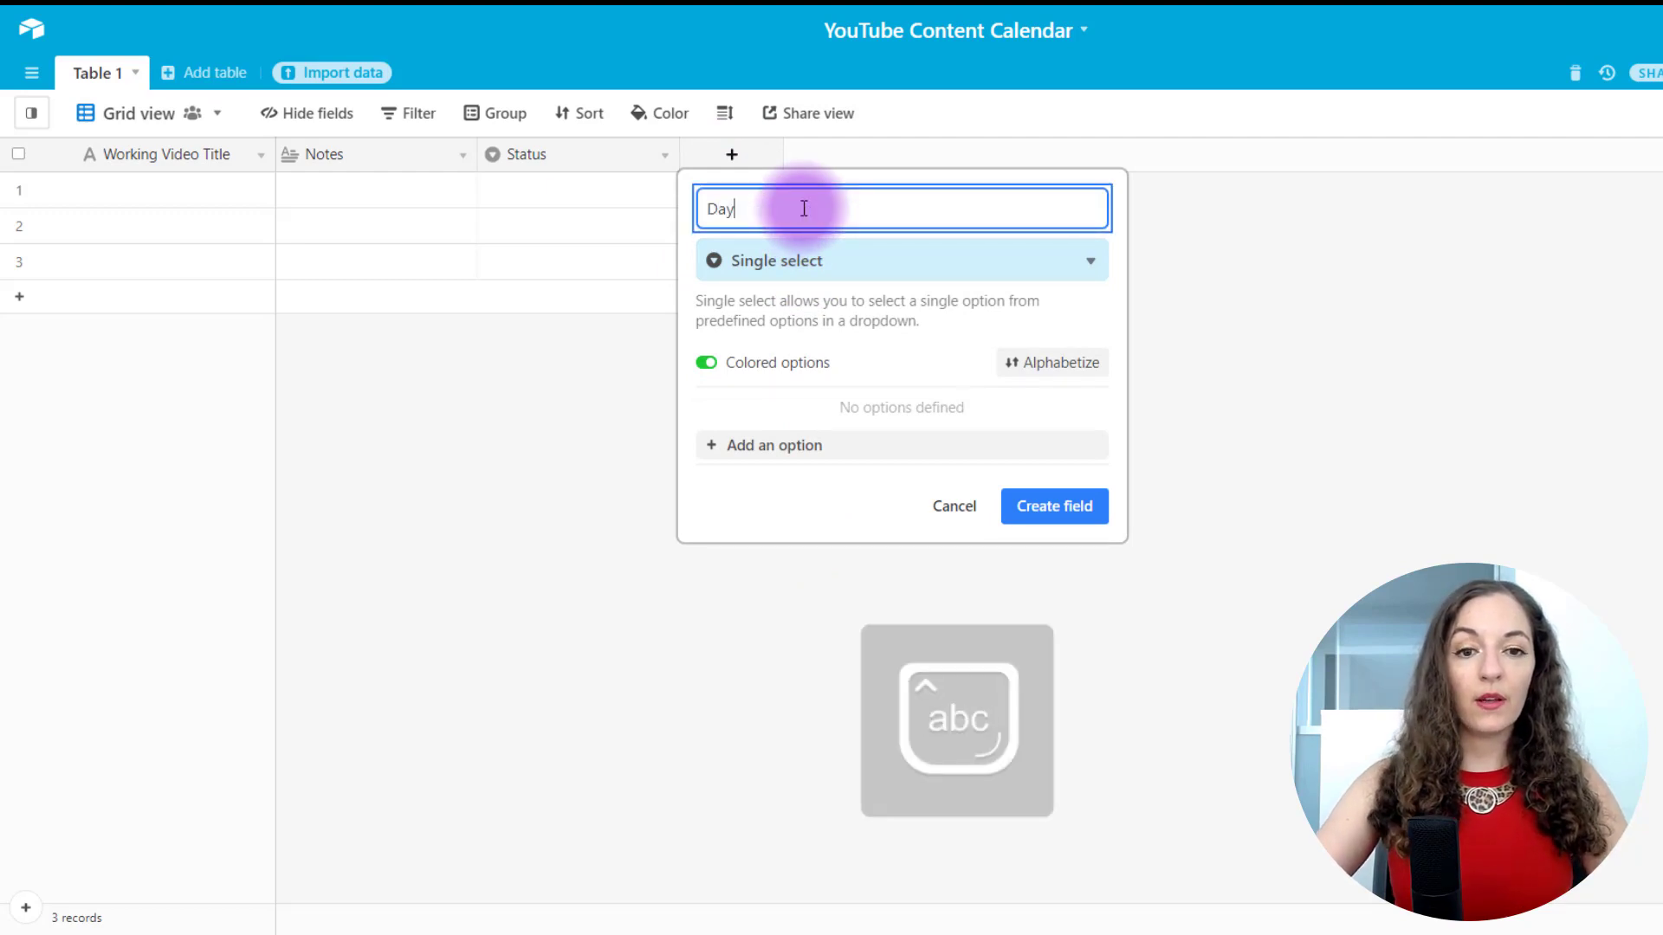
# - Give the Day field Monday and Wednesday options, create it, and open the first record's Day choices
pyautogui.click(779, 444)
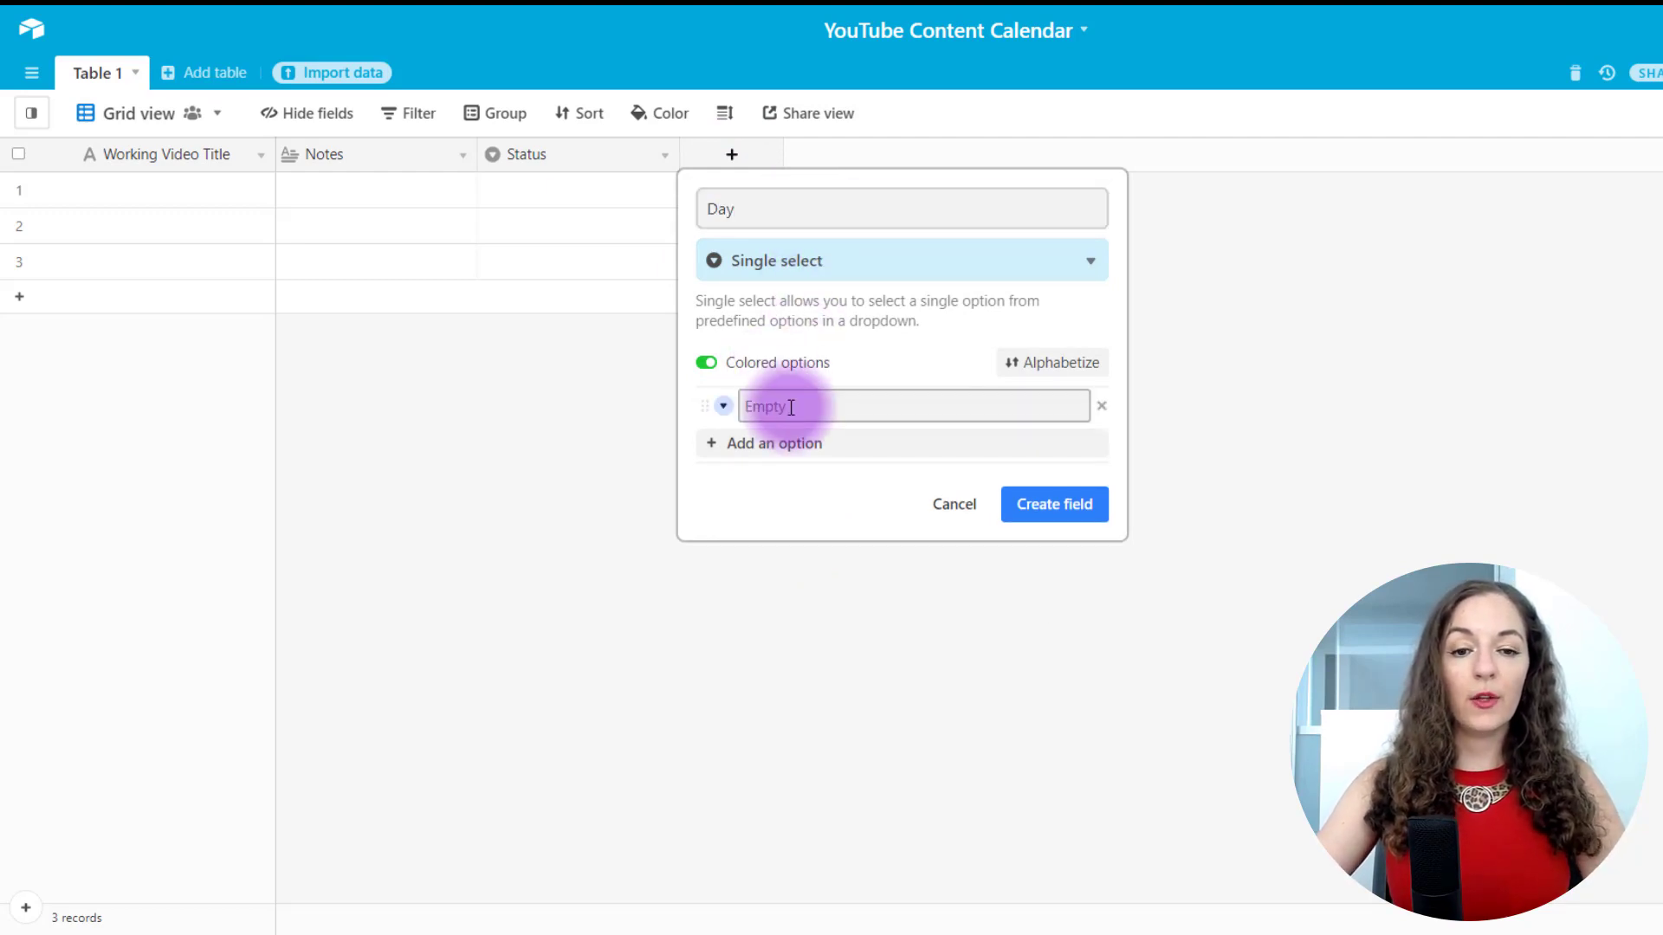
pyautogui.press('capslock')
pyautogui.write('M')
pyautogui.press('capslock')
pyautogui.write('onday')
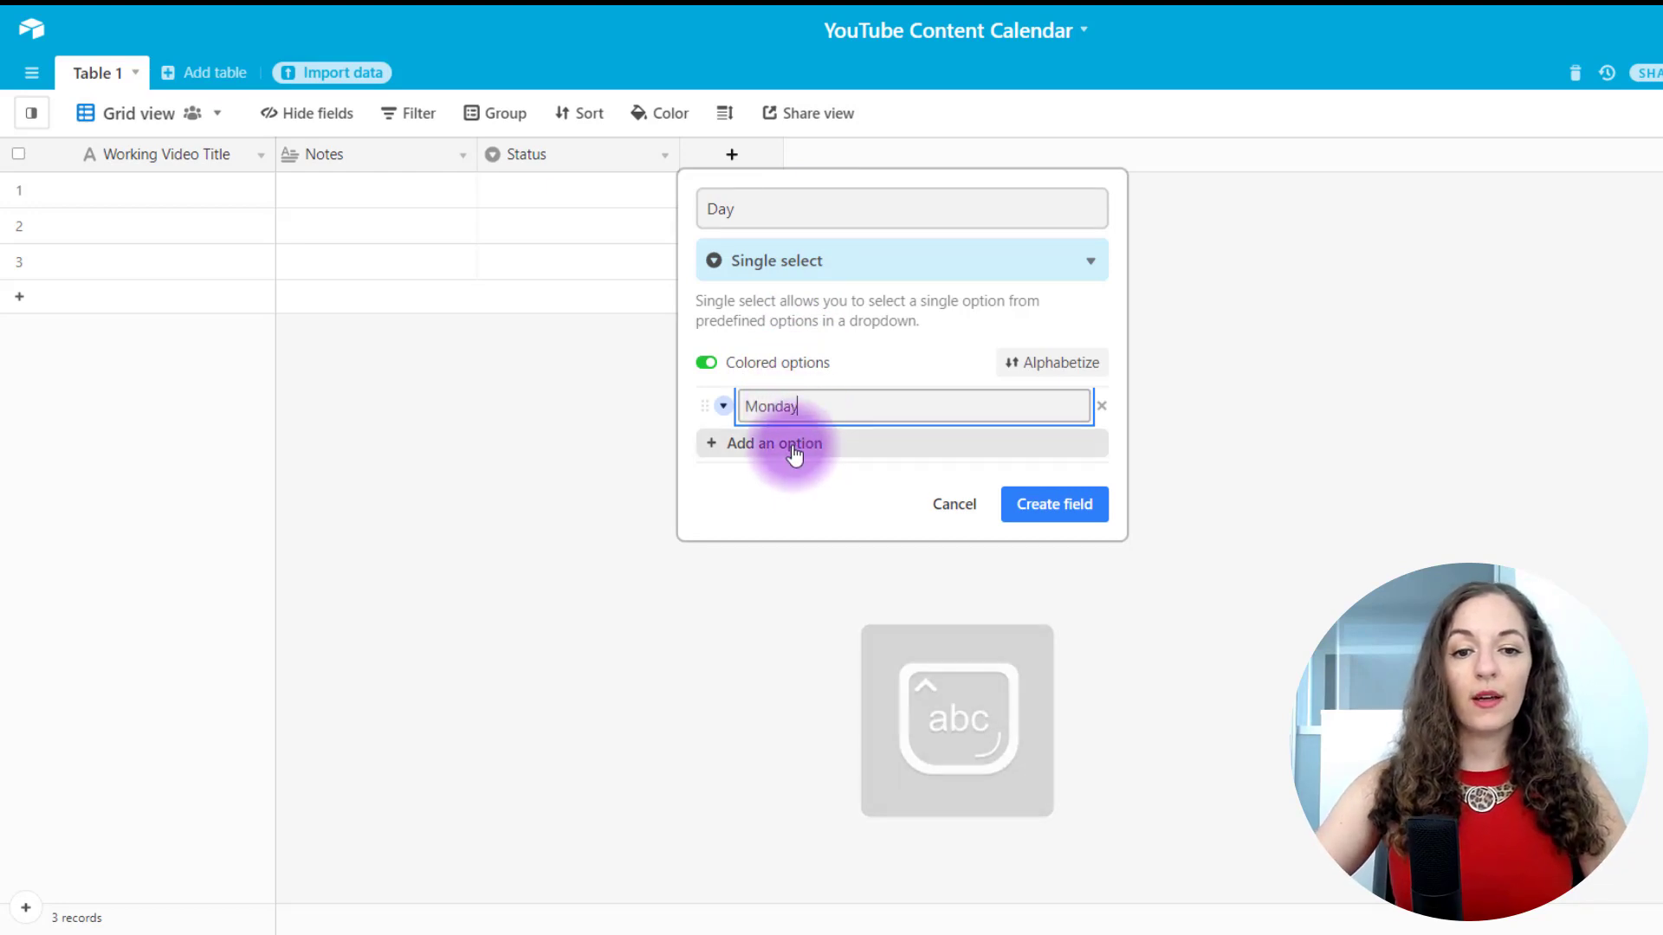
pyautogui.click(795, 445)
pyautogui.write('Wednesday')
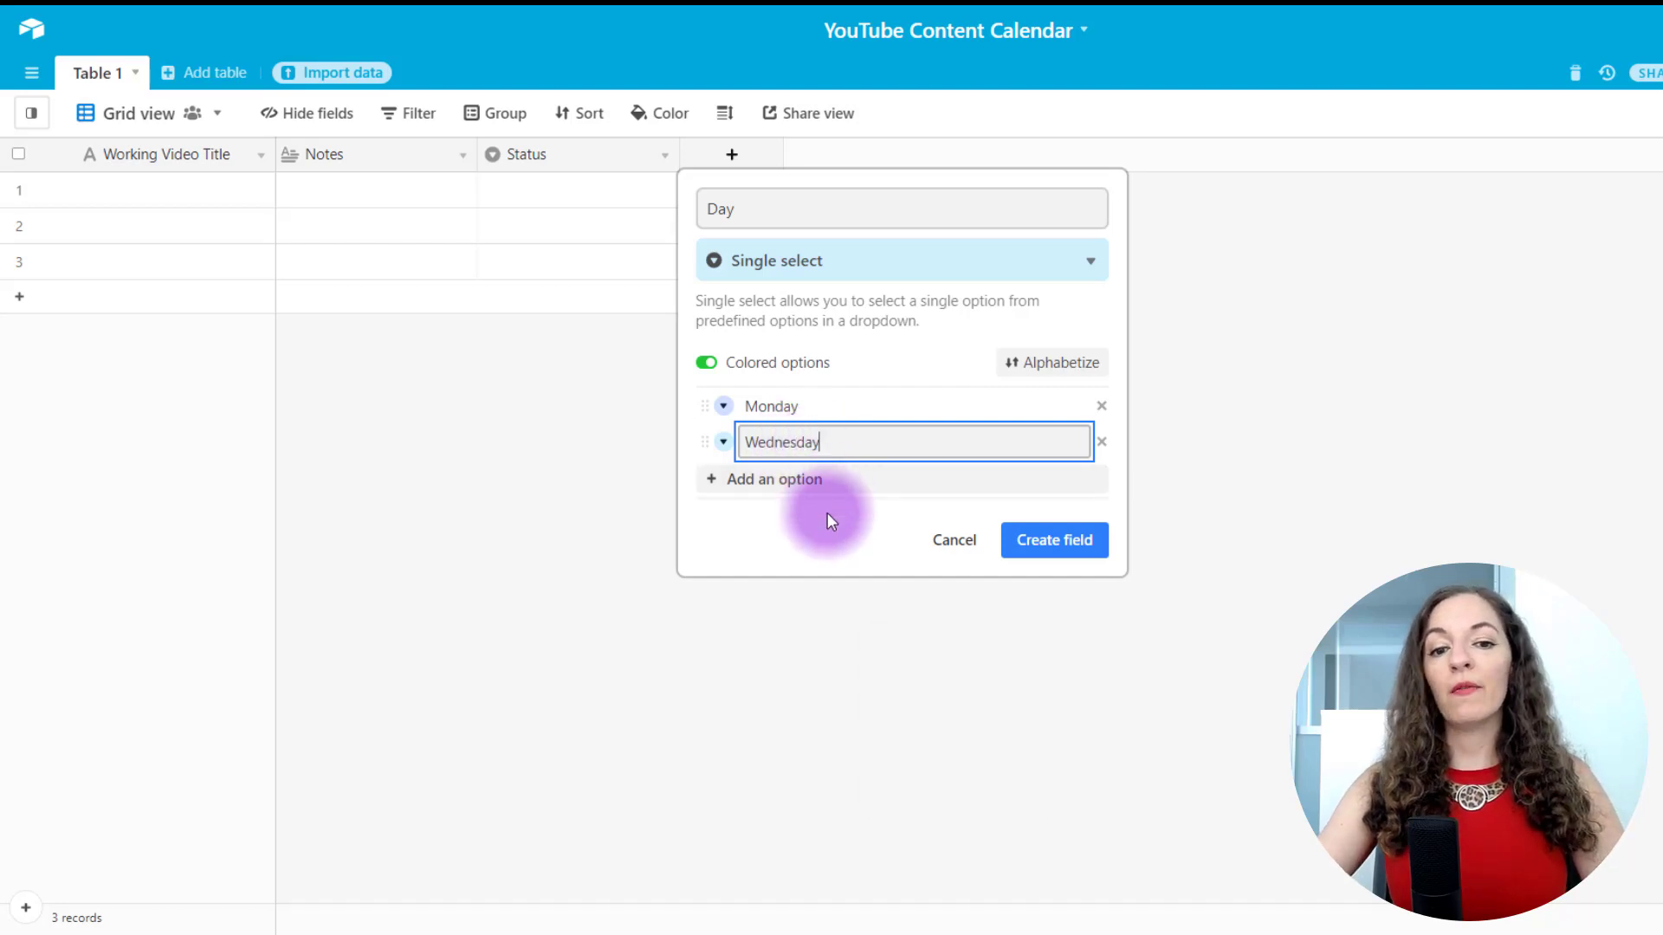
pyautogui.click(828, 511)
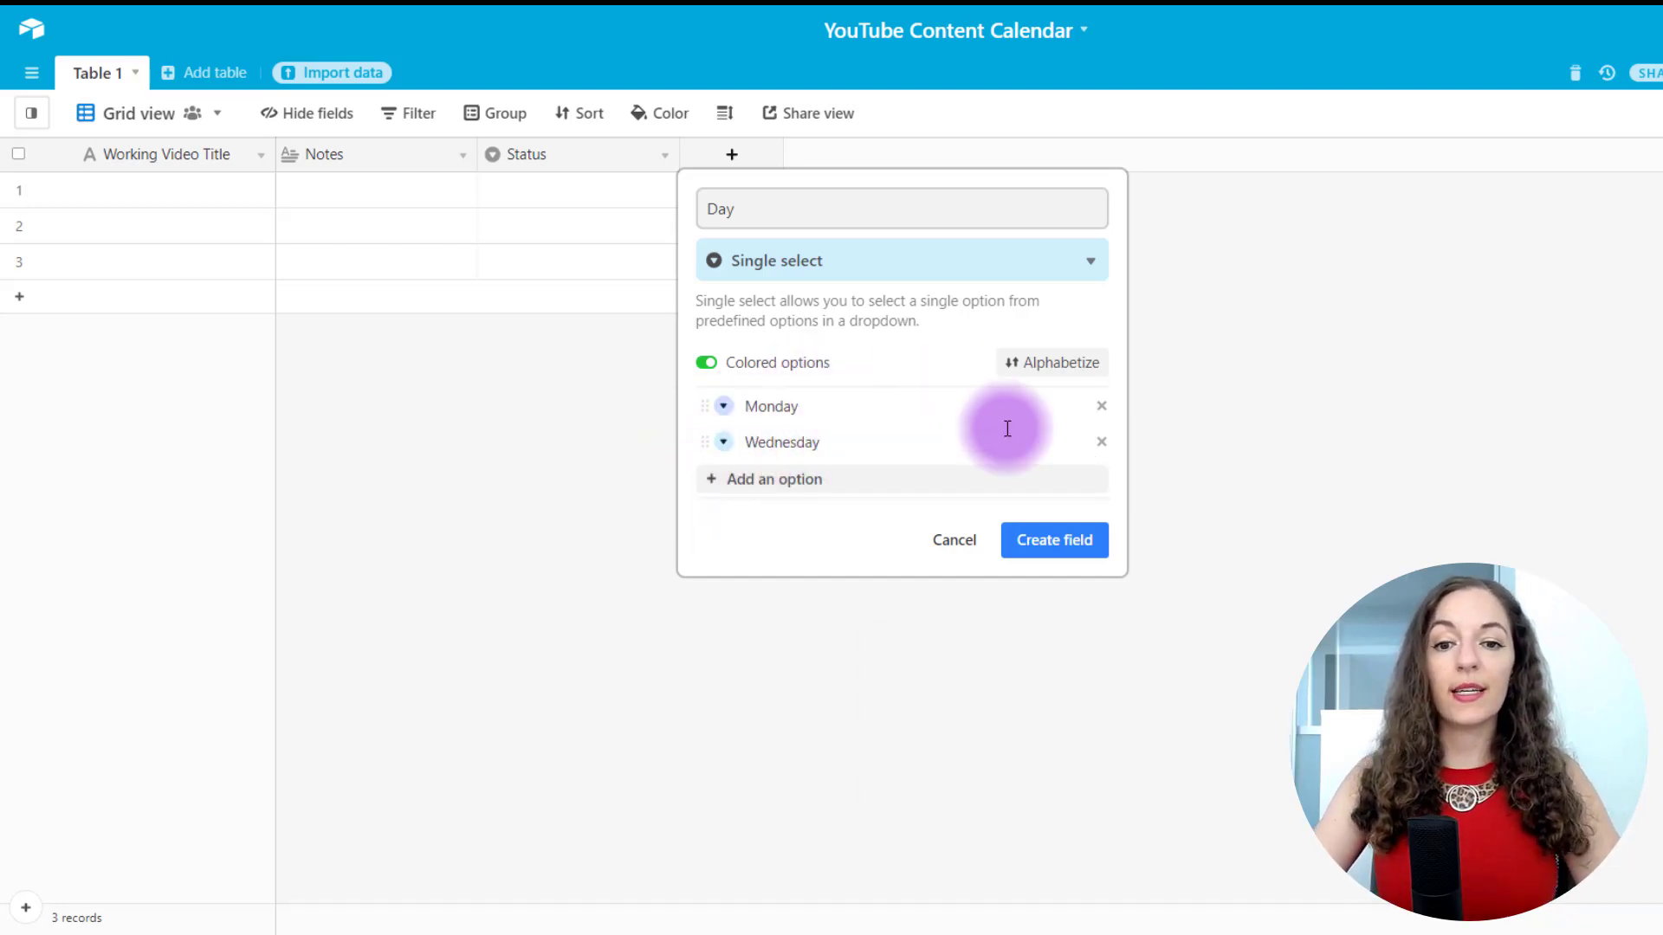
pyautogui.click(1056, 543)
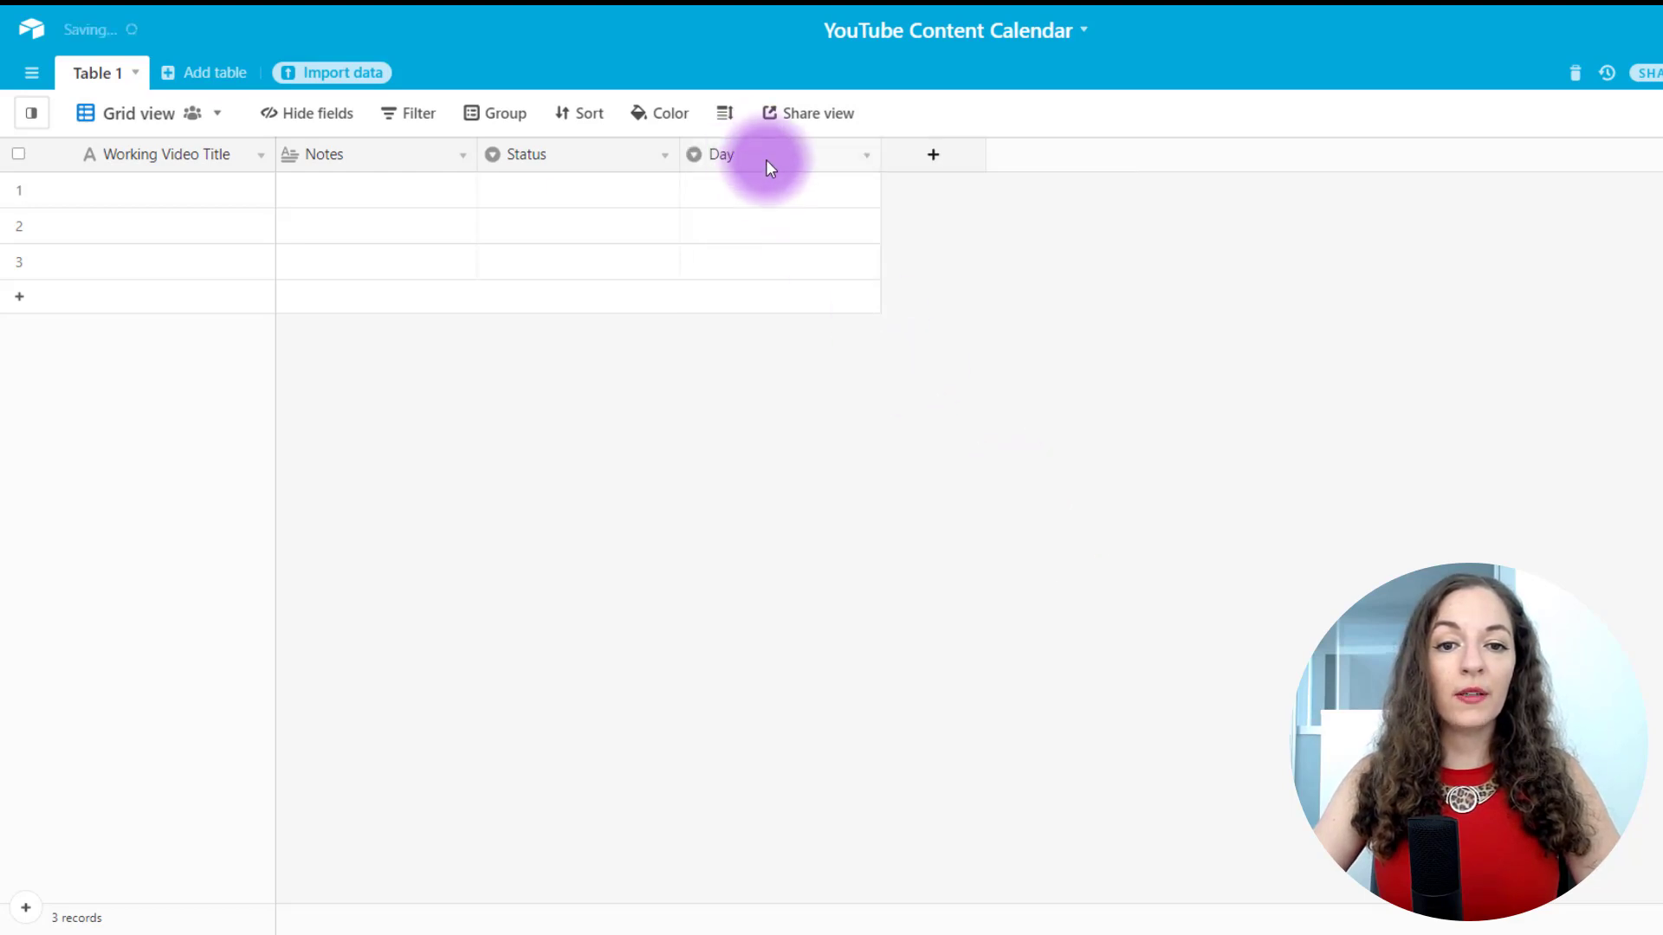
pyautogui.doubleClick(762, 190)
# - Add a Release Date date field with Friendly format and an included 12-hour time
pyautogui.click(868, 188)
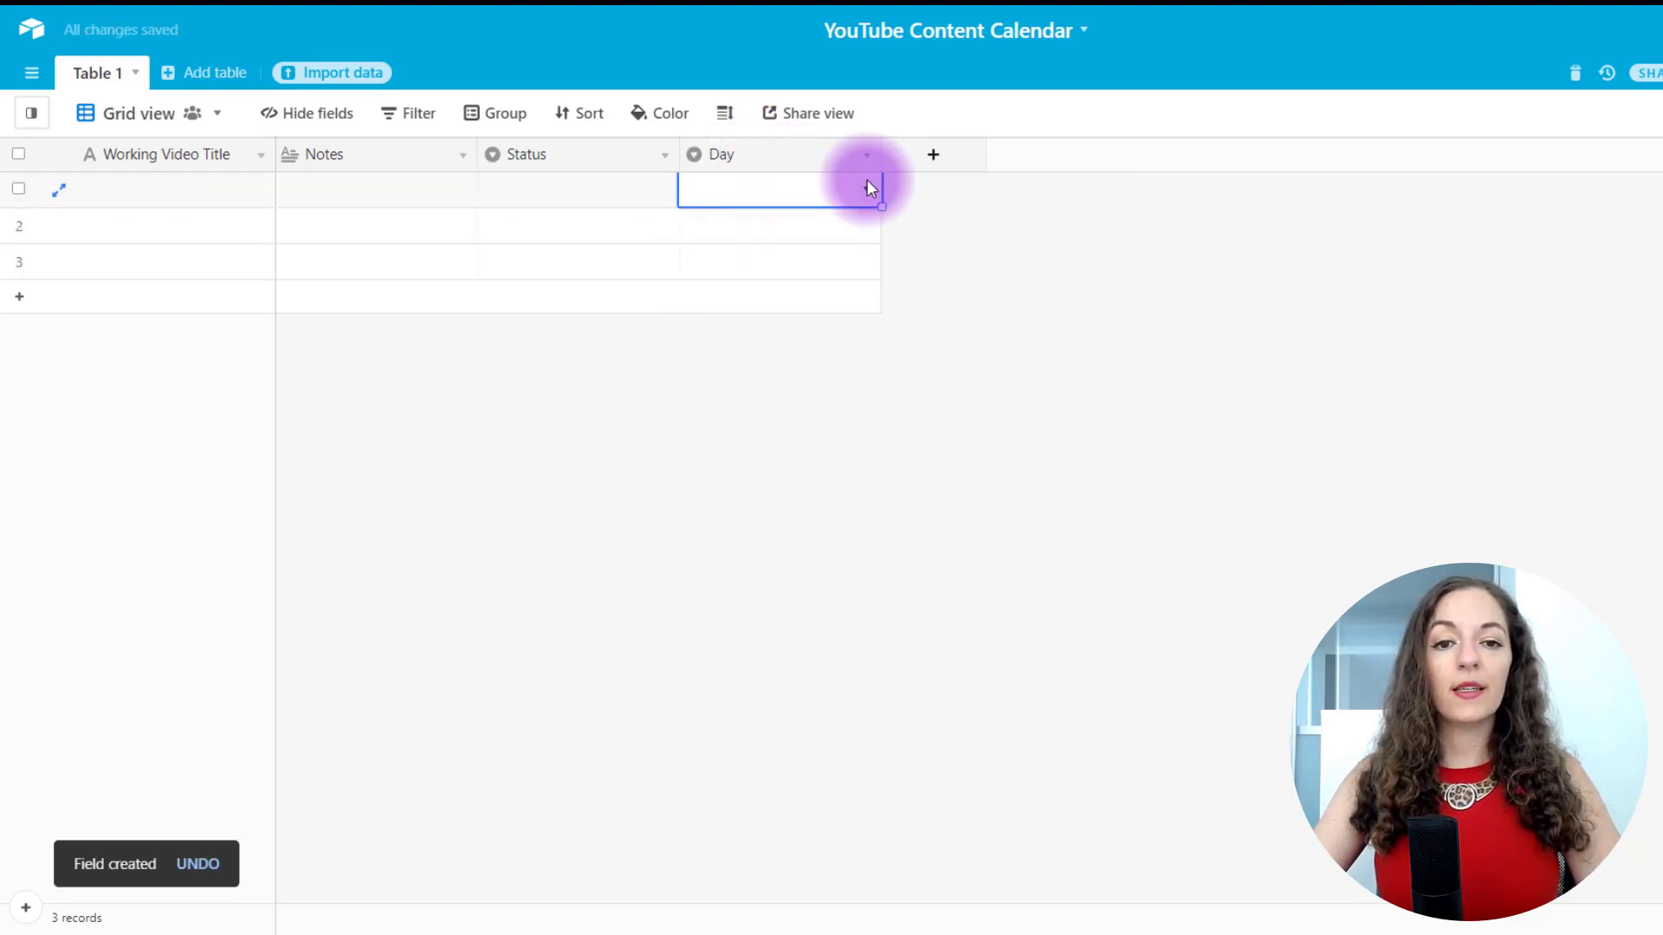
pyautogui.click(933, 155)
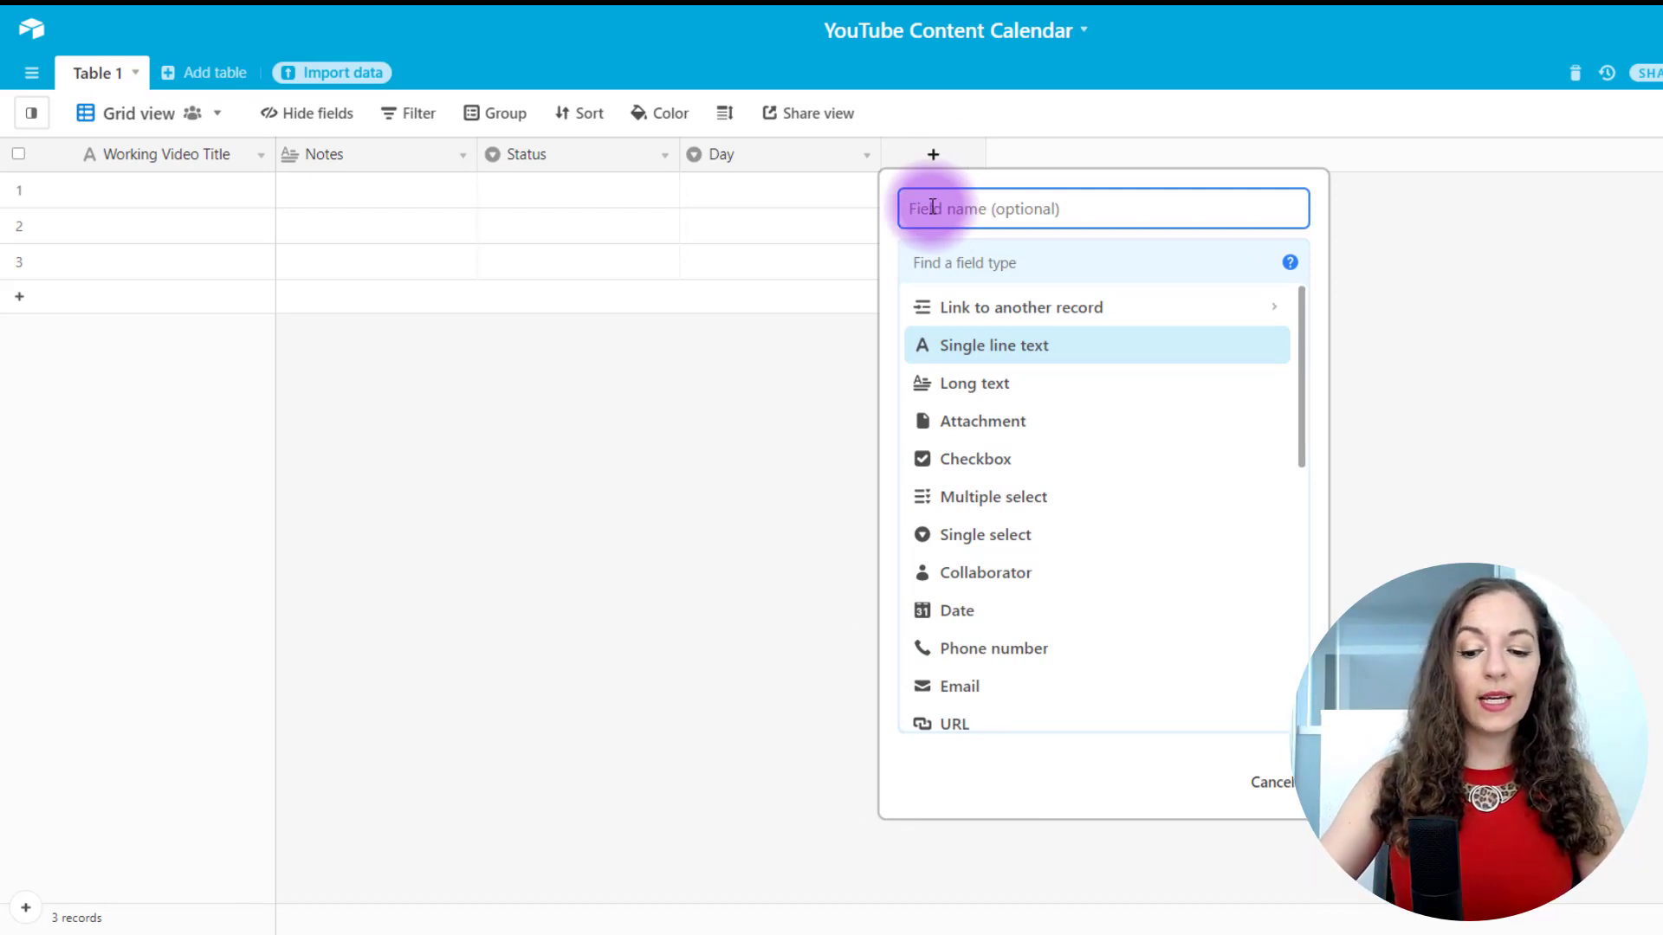
pyautogui.write('P')
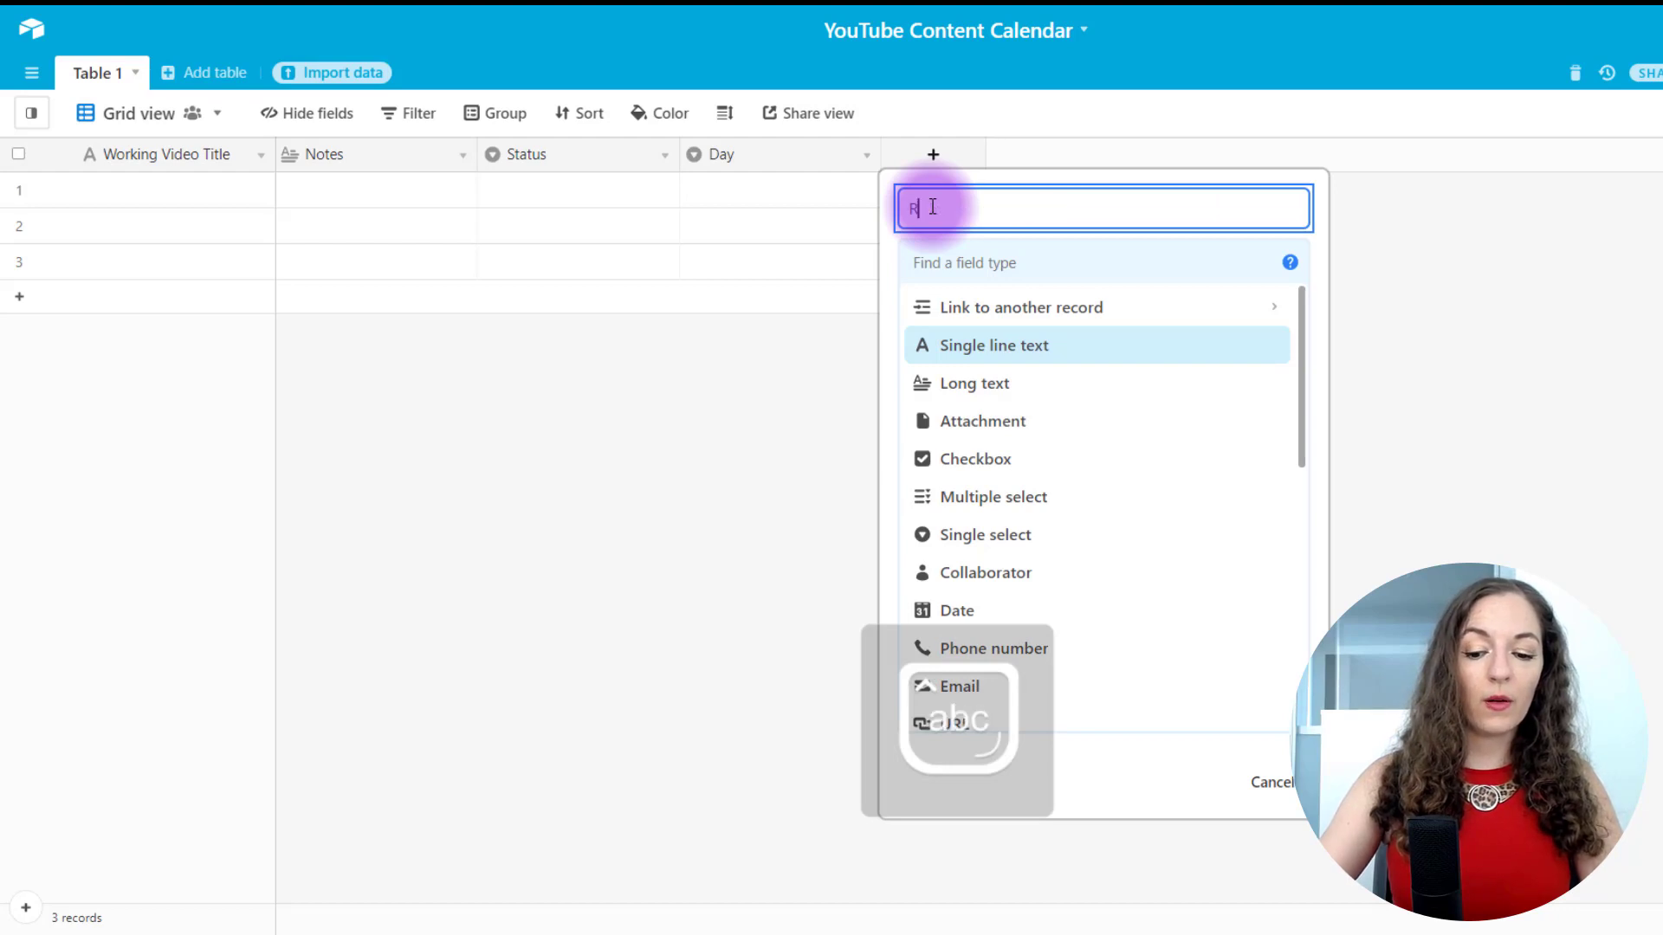
pyautogui.write('elease Date')
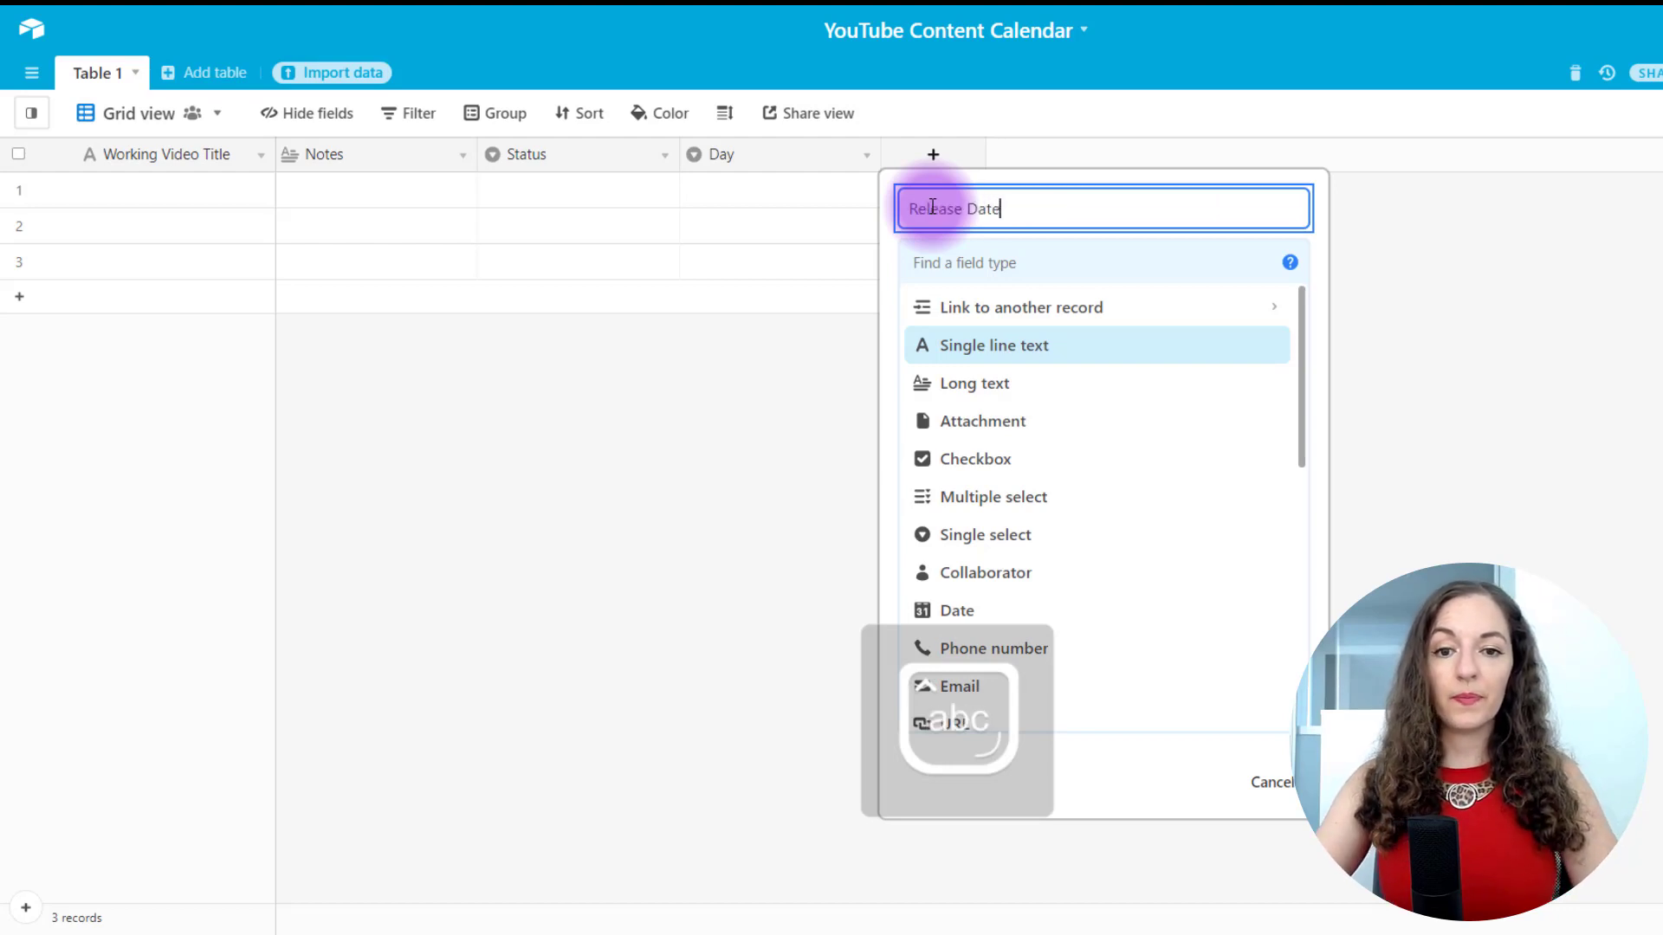
pyautogui.click(958, 611)
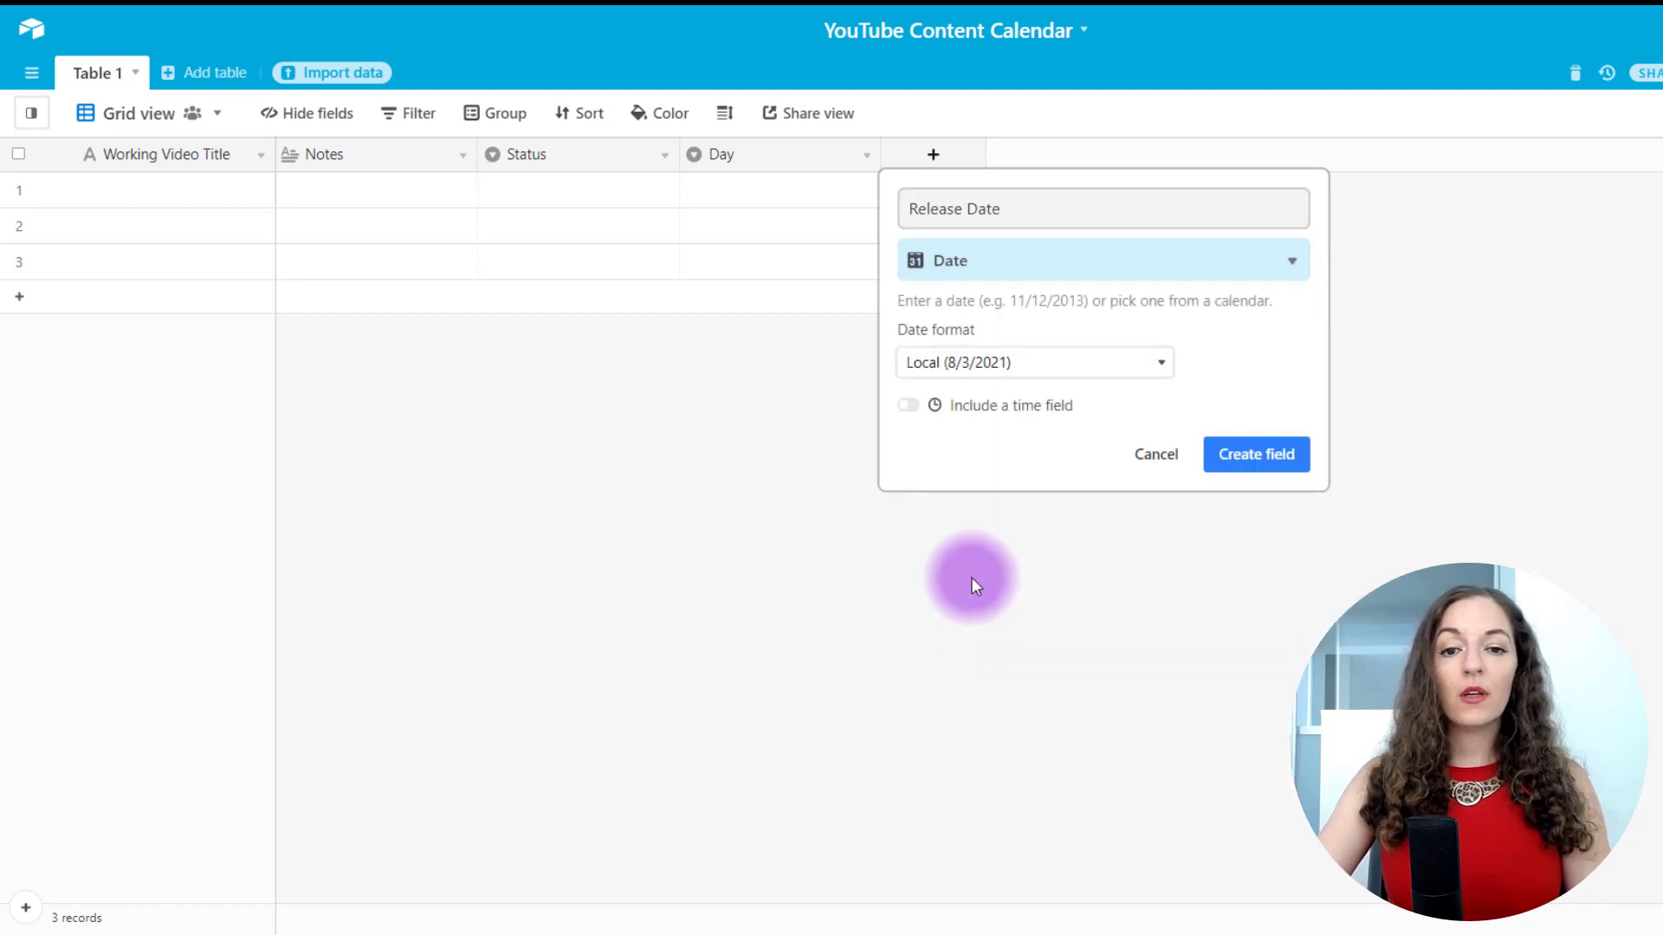
pyautogui.click(1148, 360)
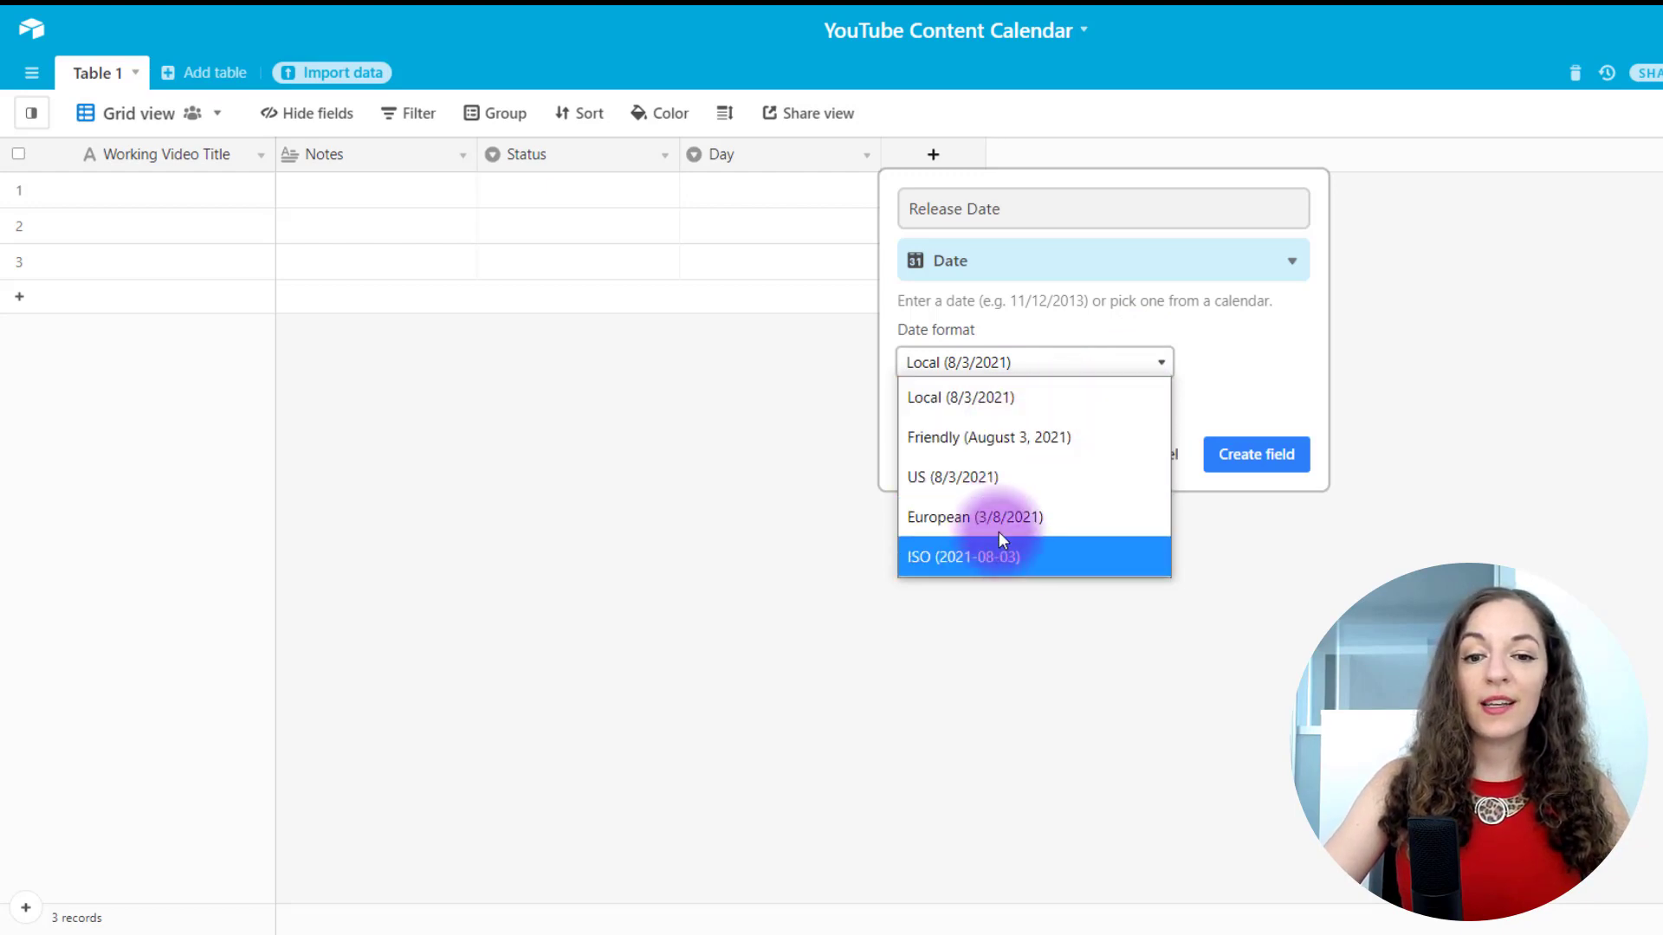
pyautogui.click(974, 437)
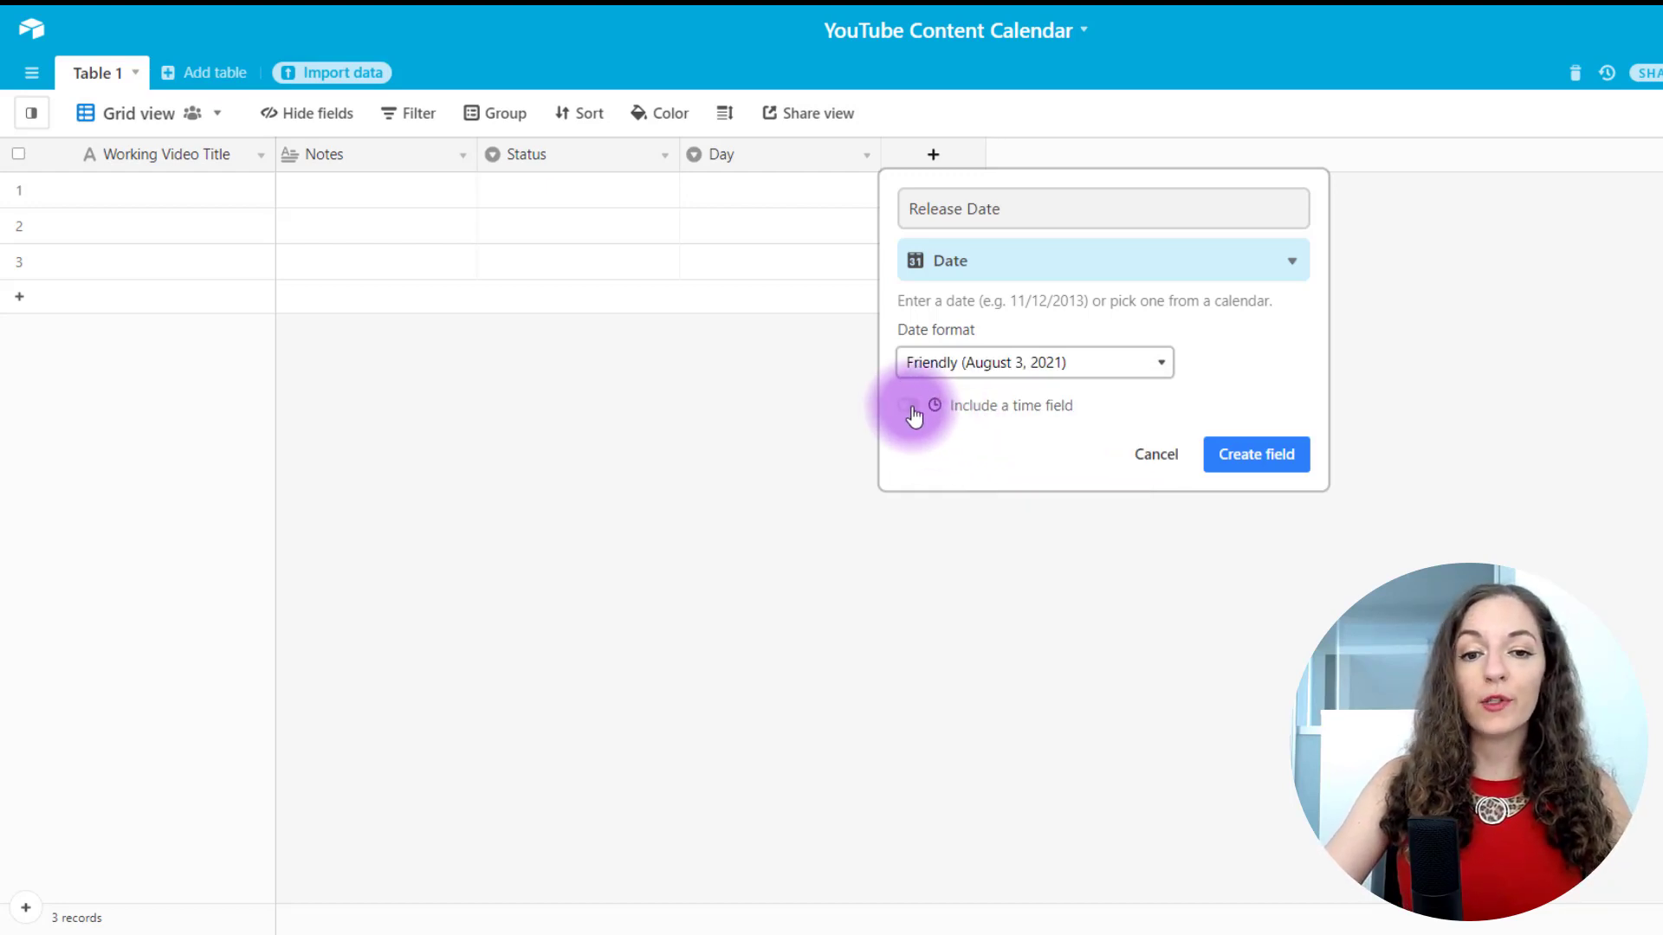
pyautogui.click(908, 405)
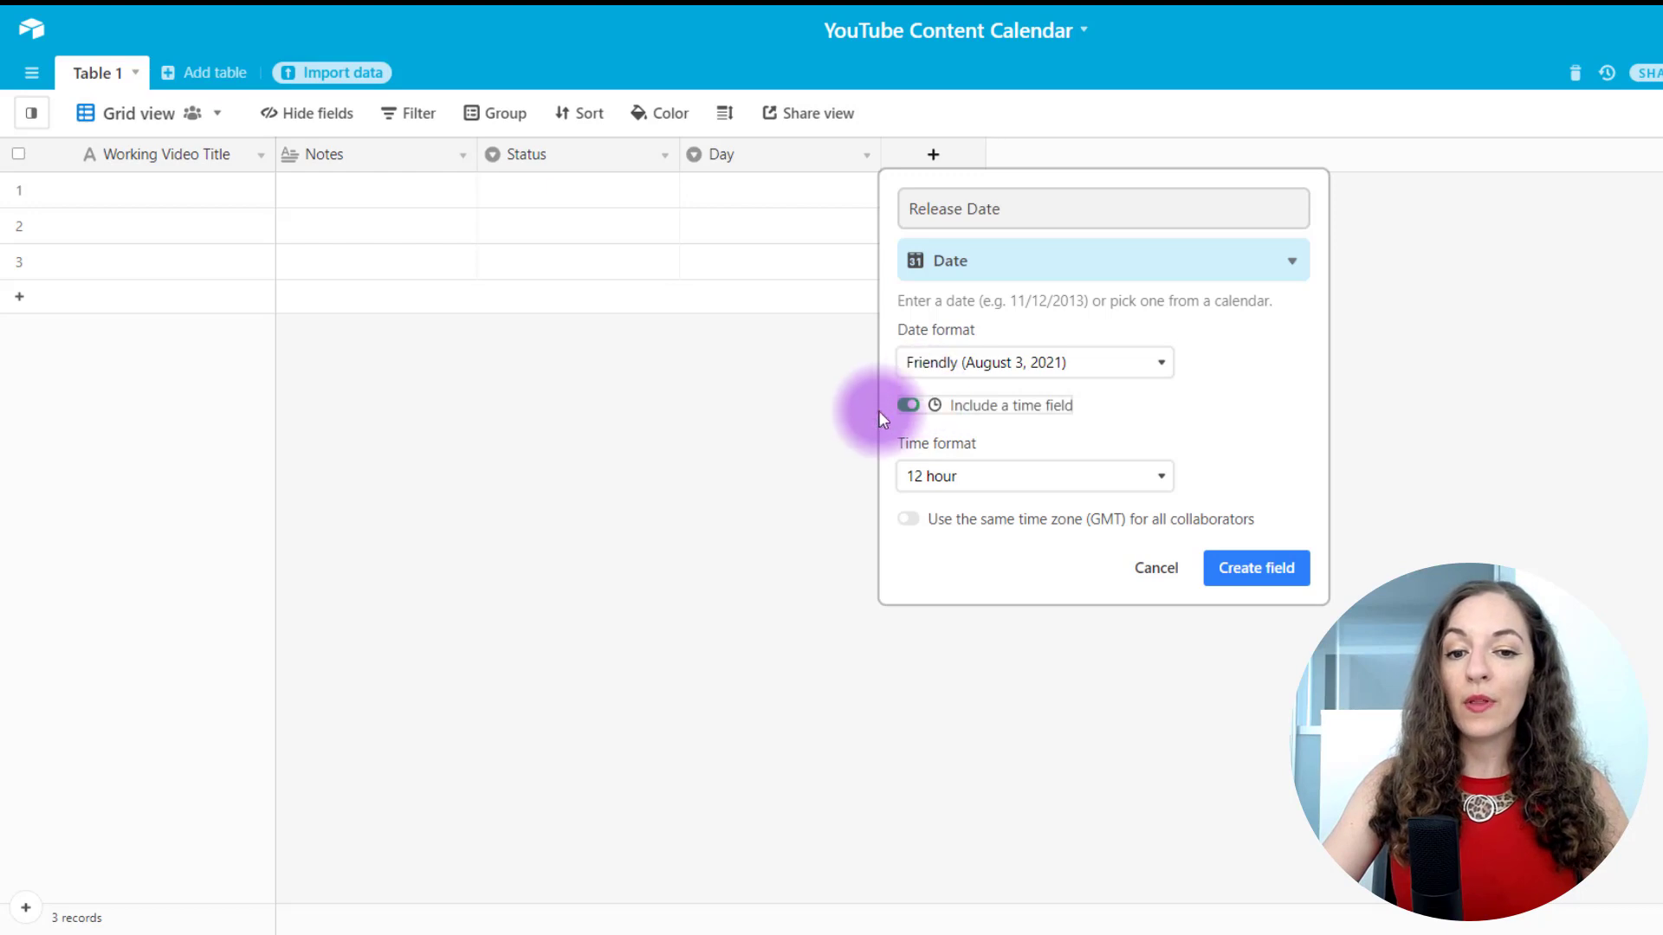
pyautogui.click(1105, 477)
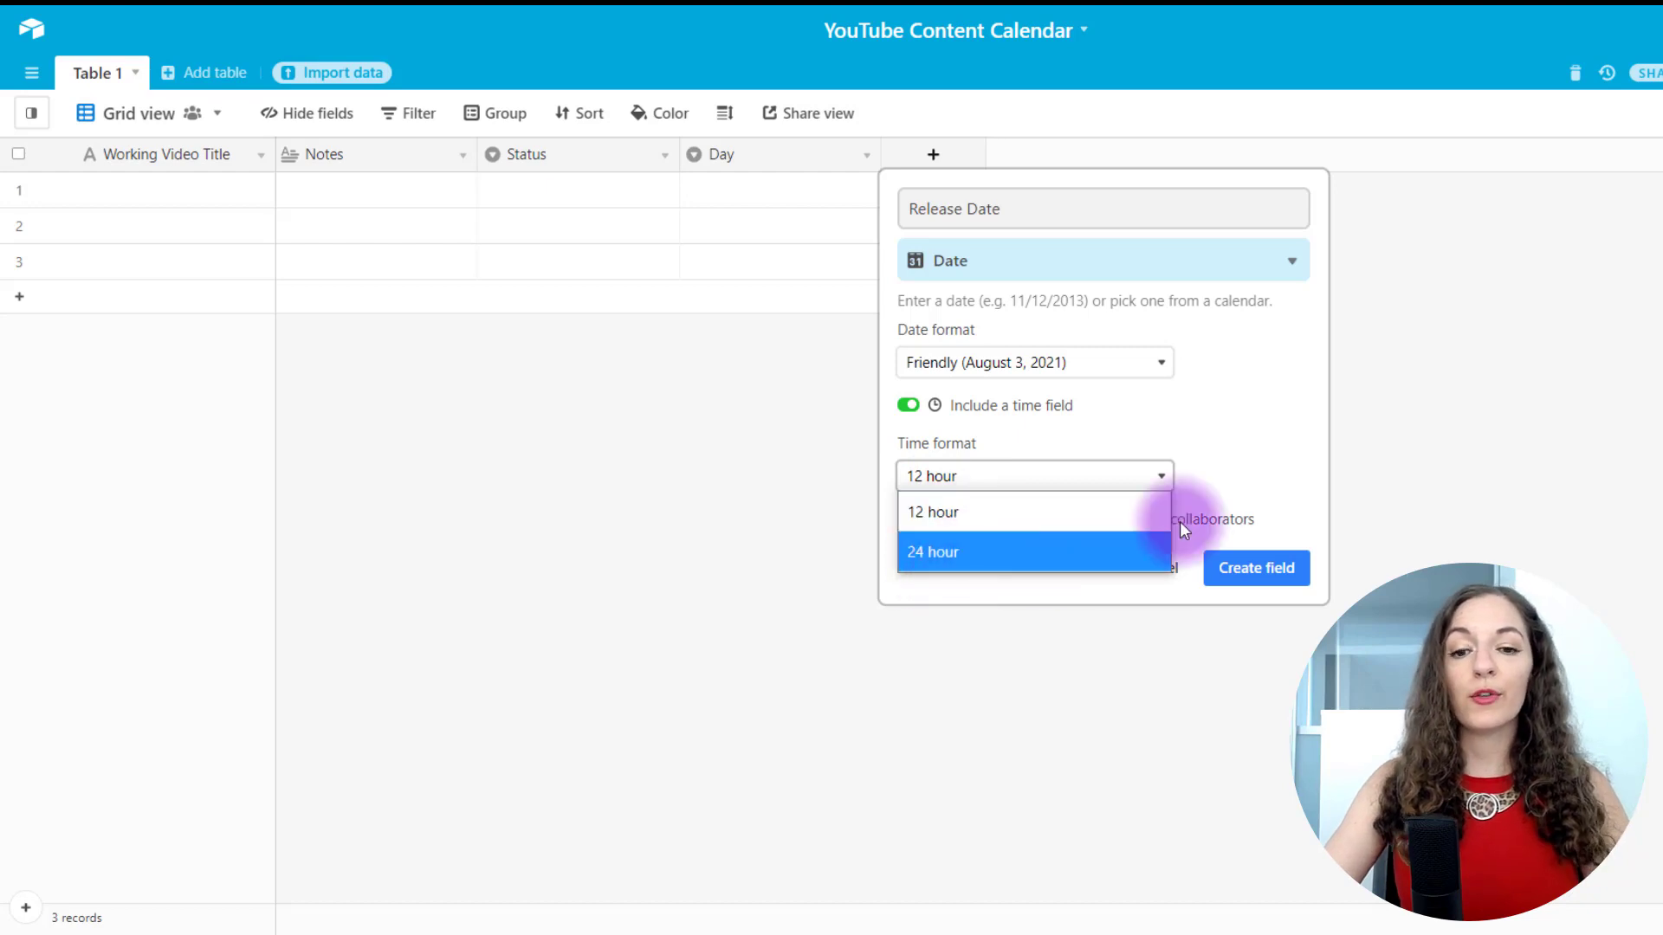
pyautogui.click(1225, 434)
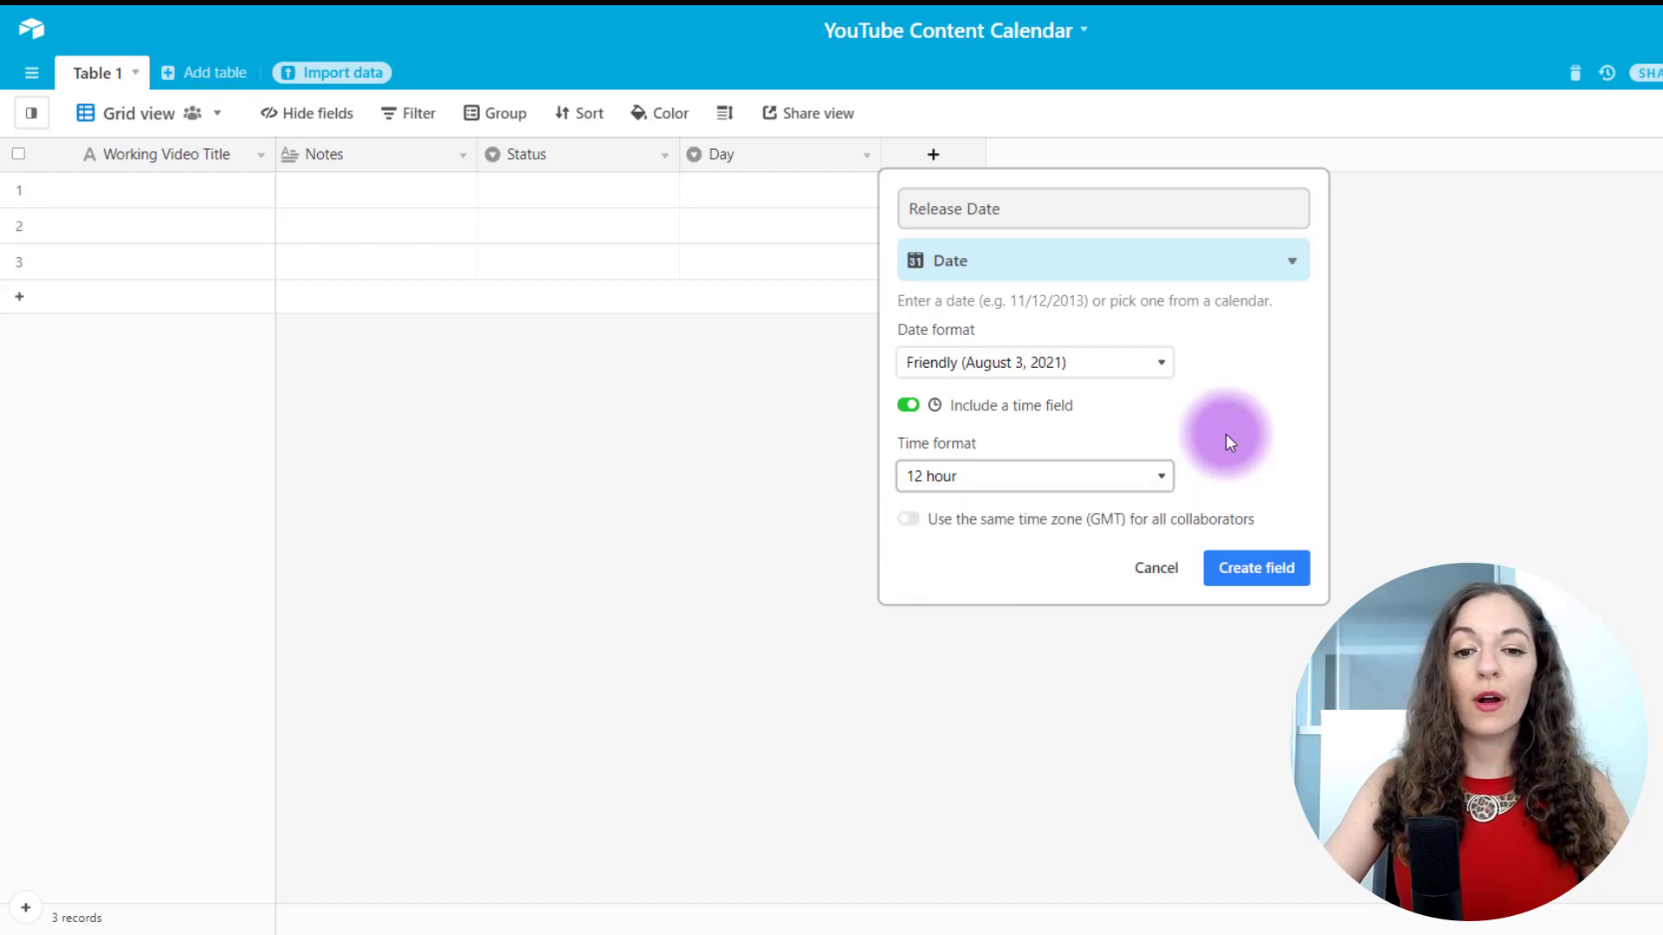
pyautogui.click(1242, 582)
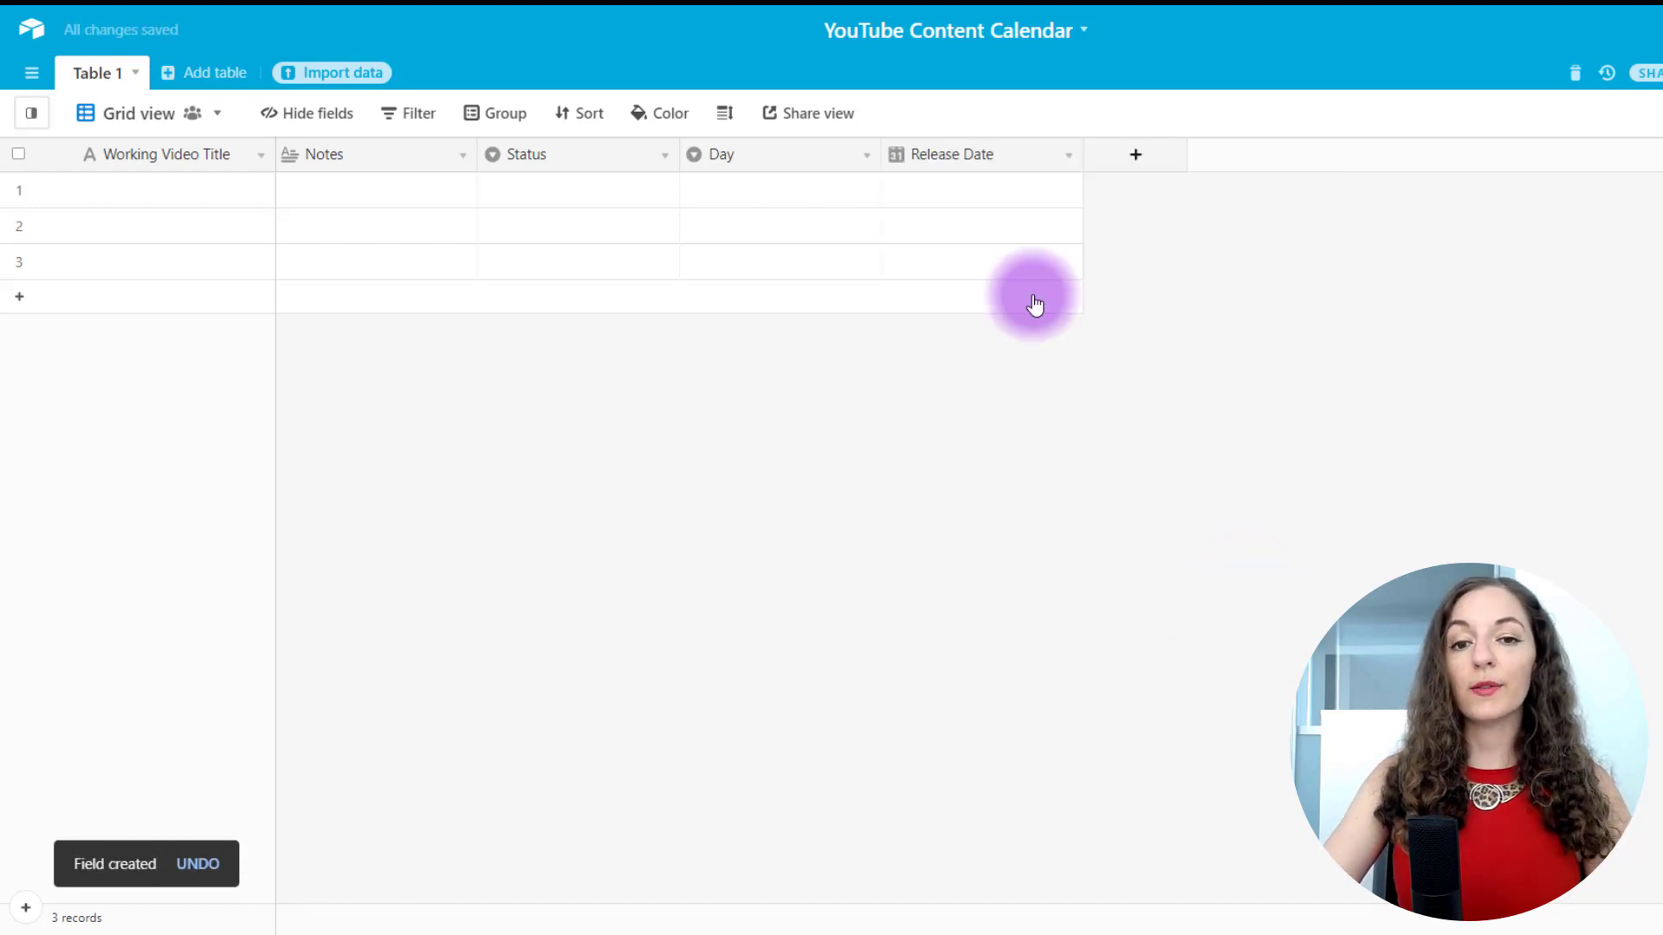
pyautogui.doubleClick(1015, 193)
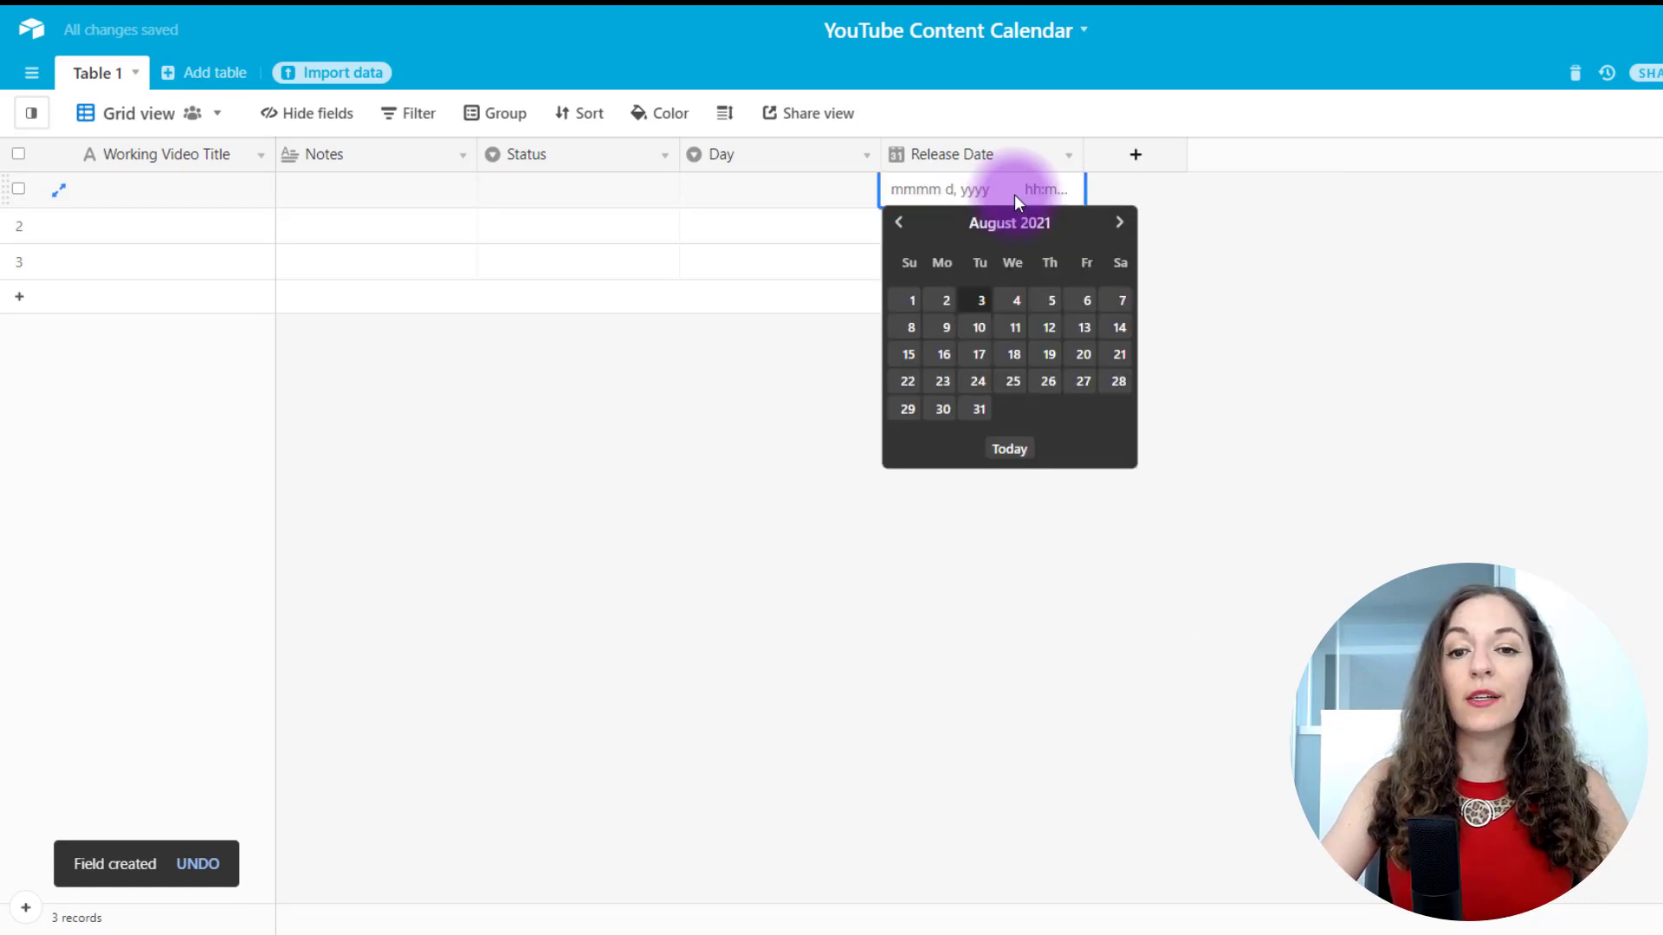
pyautogui.click(947, 336)
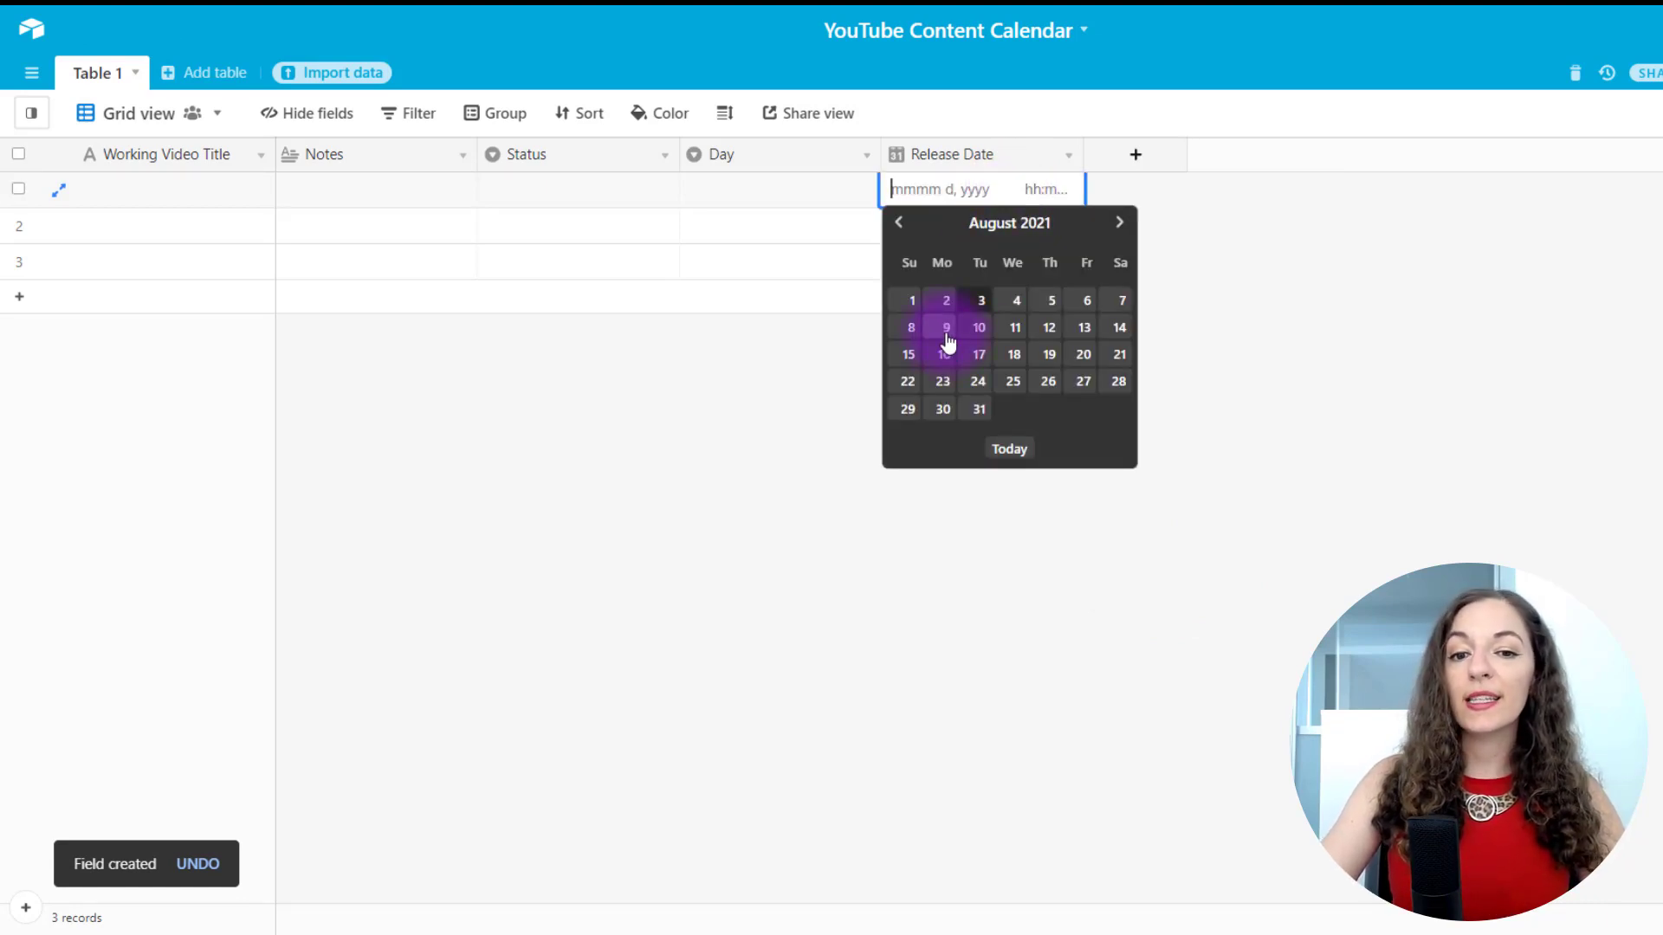
pyautogui.click(1053, 190)
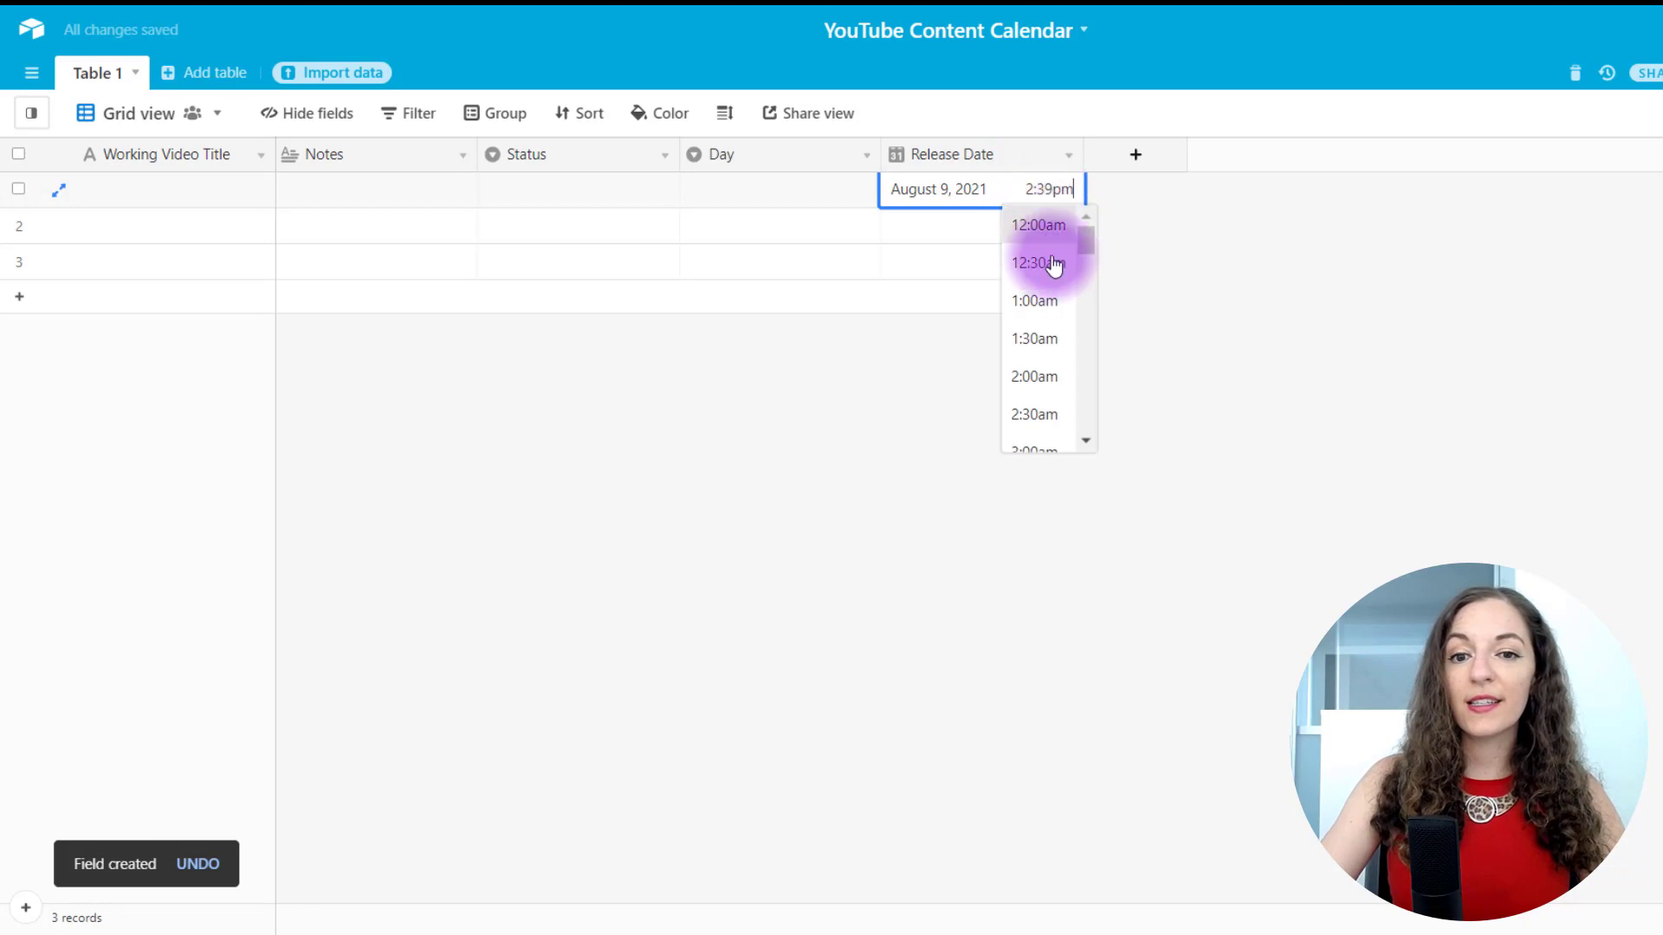
pyautogui.click(1019, 215)
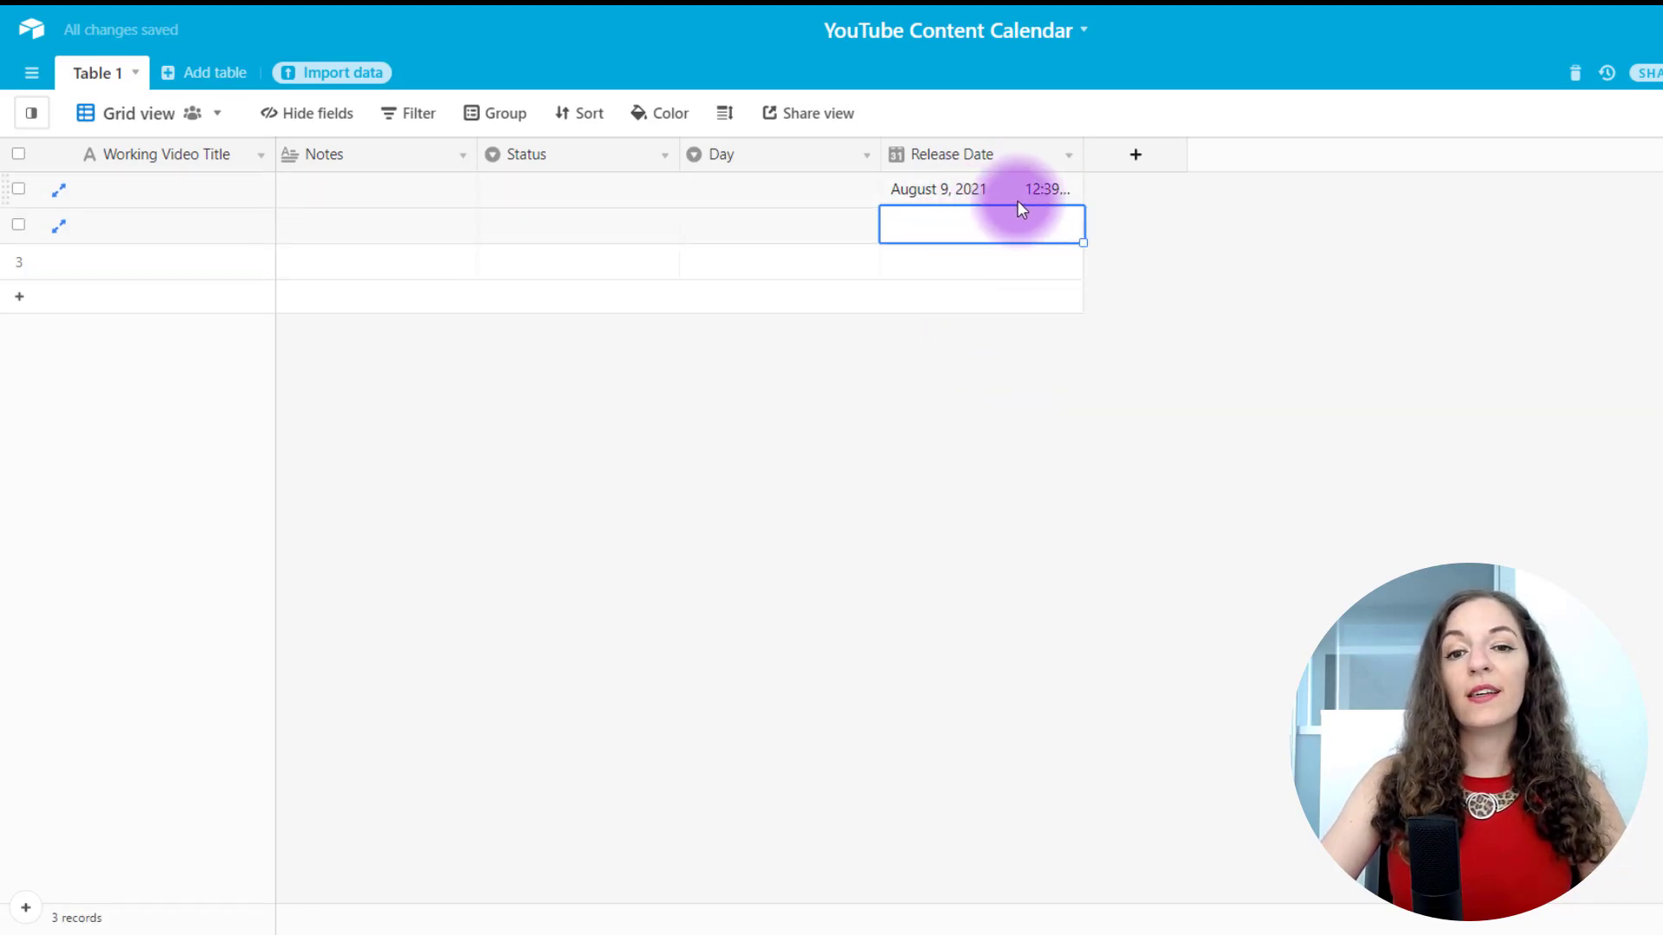
pyautogui.click(1011, 177)
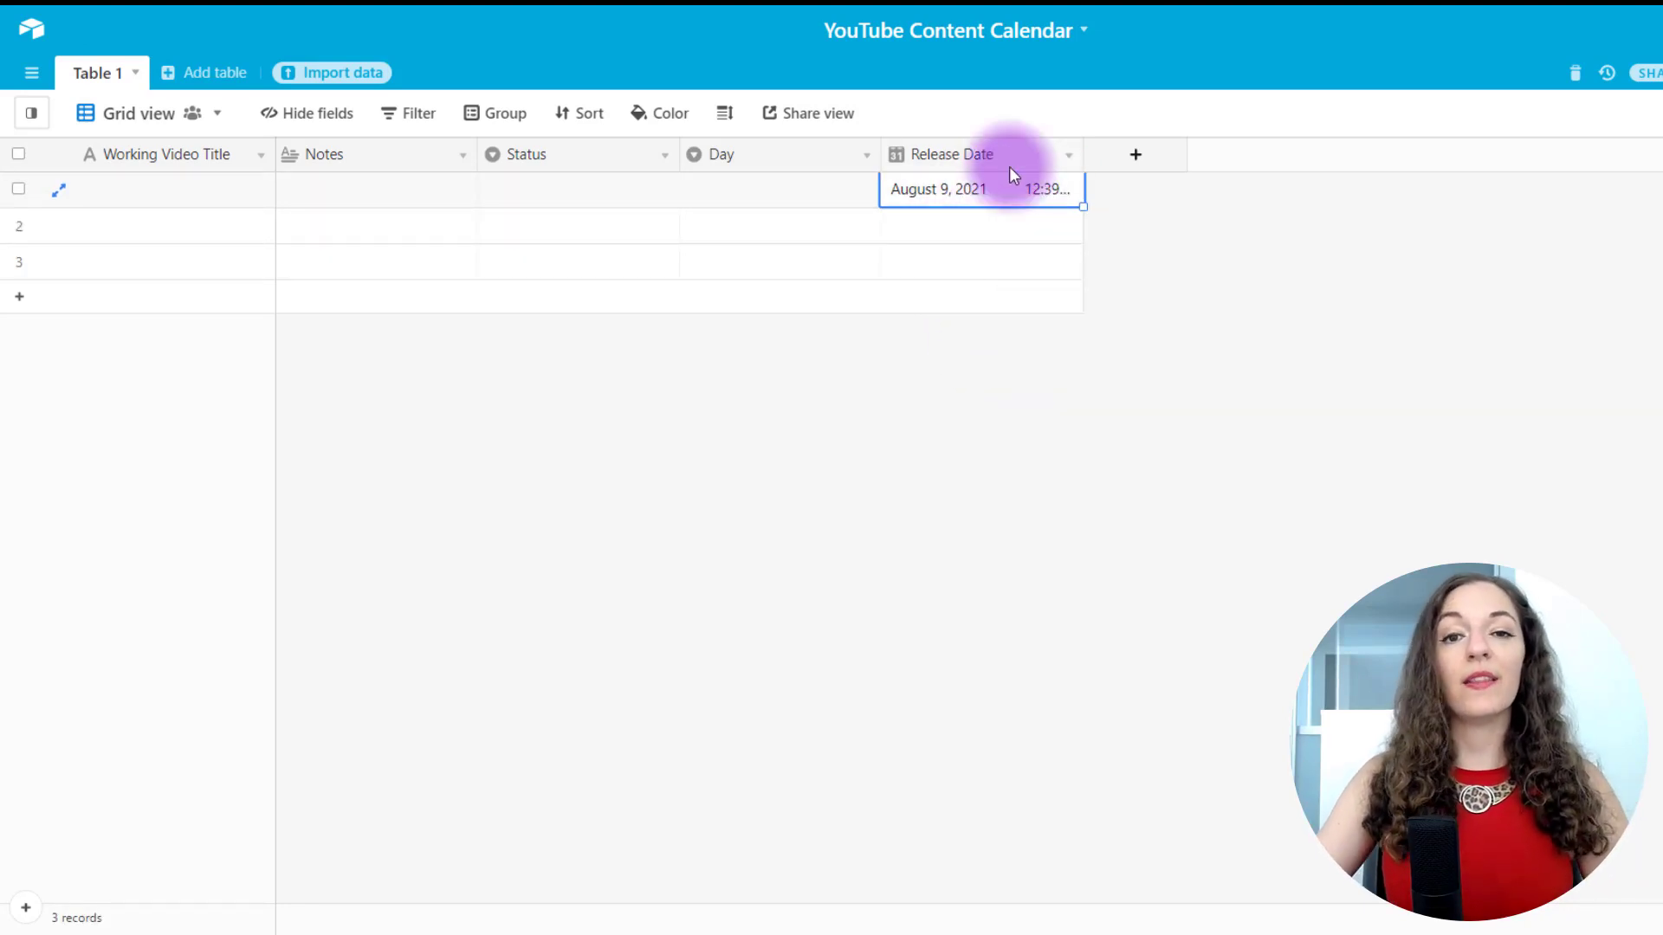
pyautogui.press('Delete')
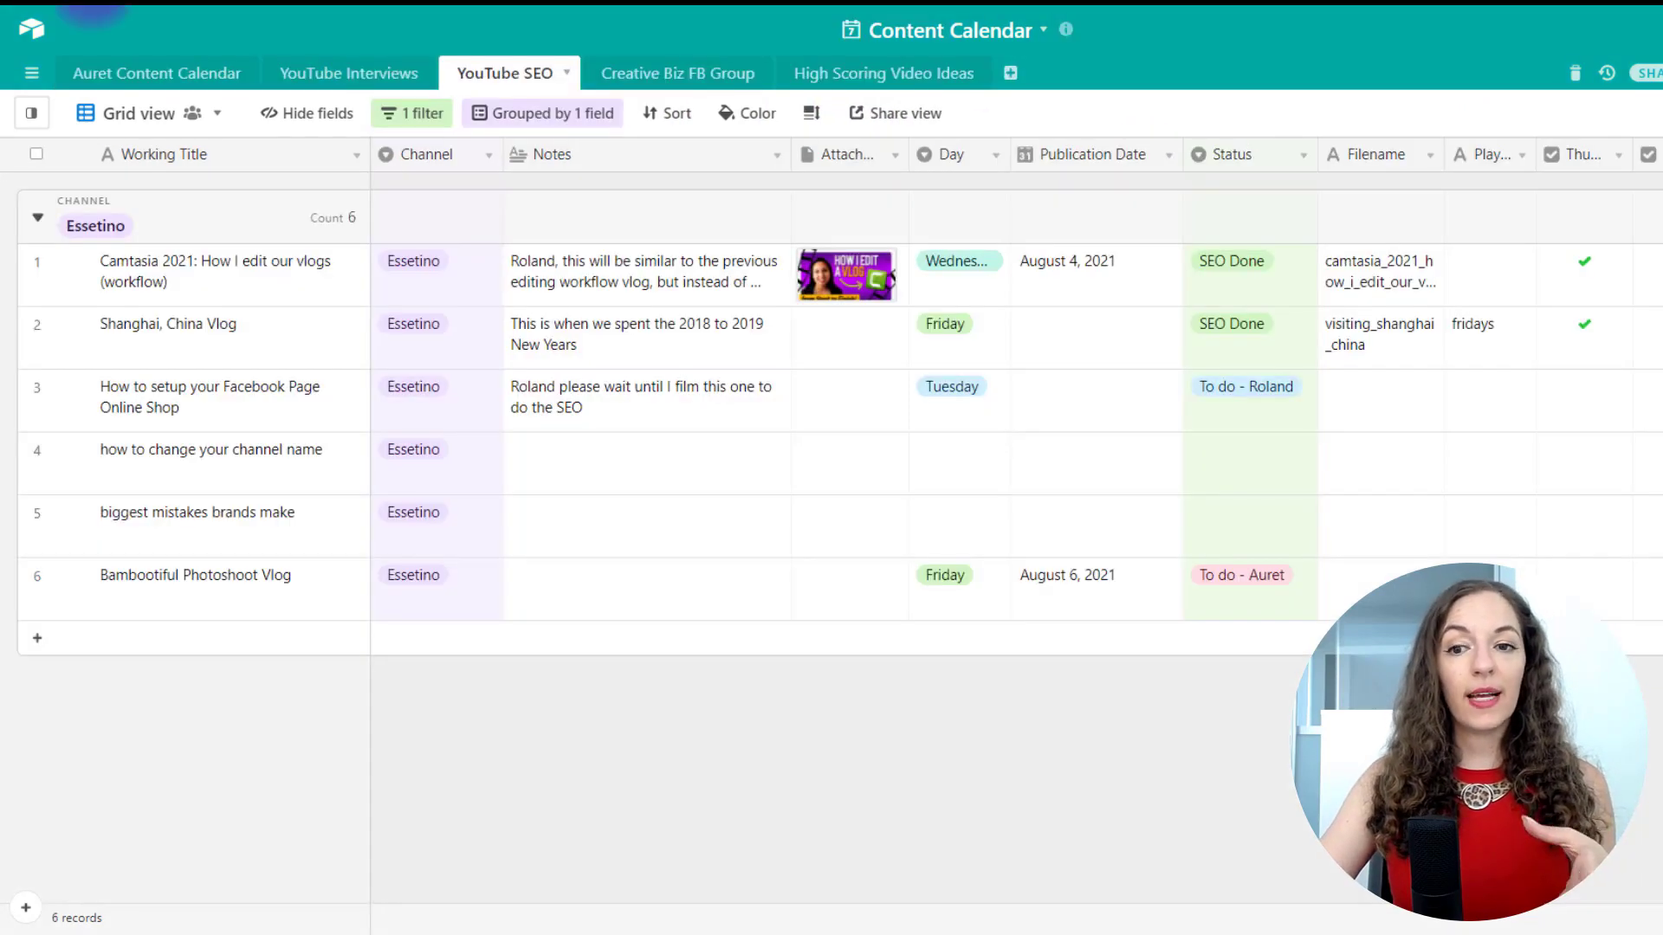
pyautogui.moveTo(1632, 155); pyautogui.dragTo(1660, 154)
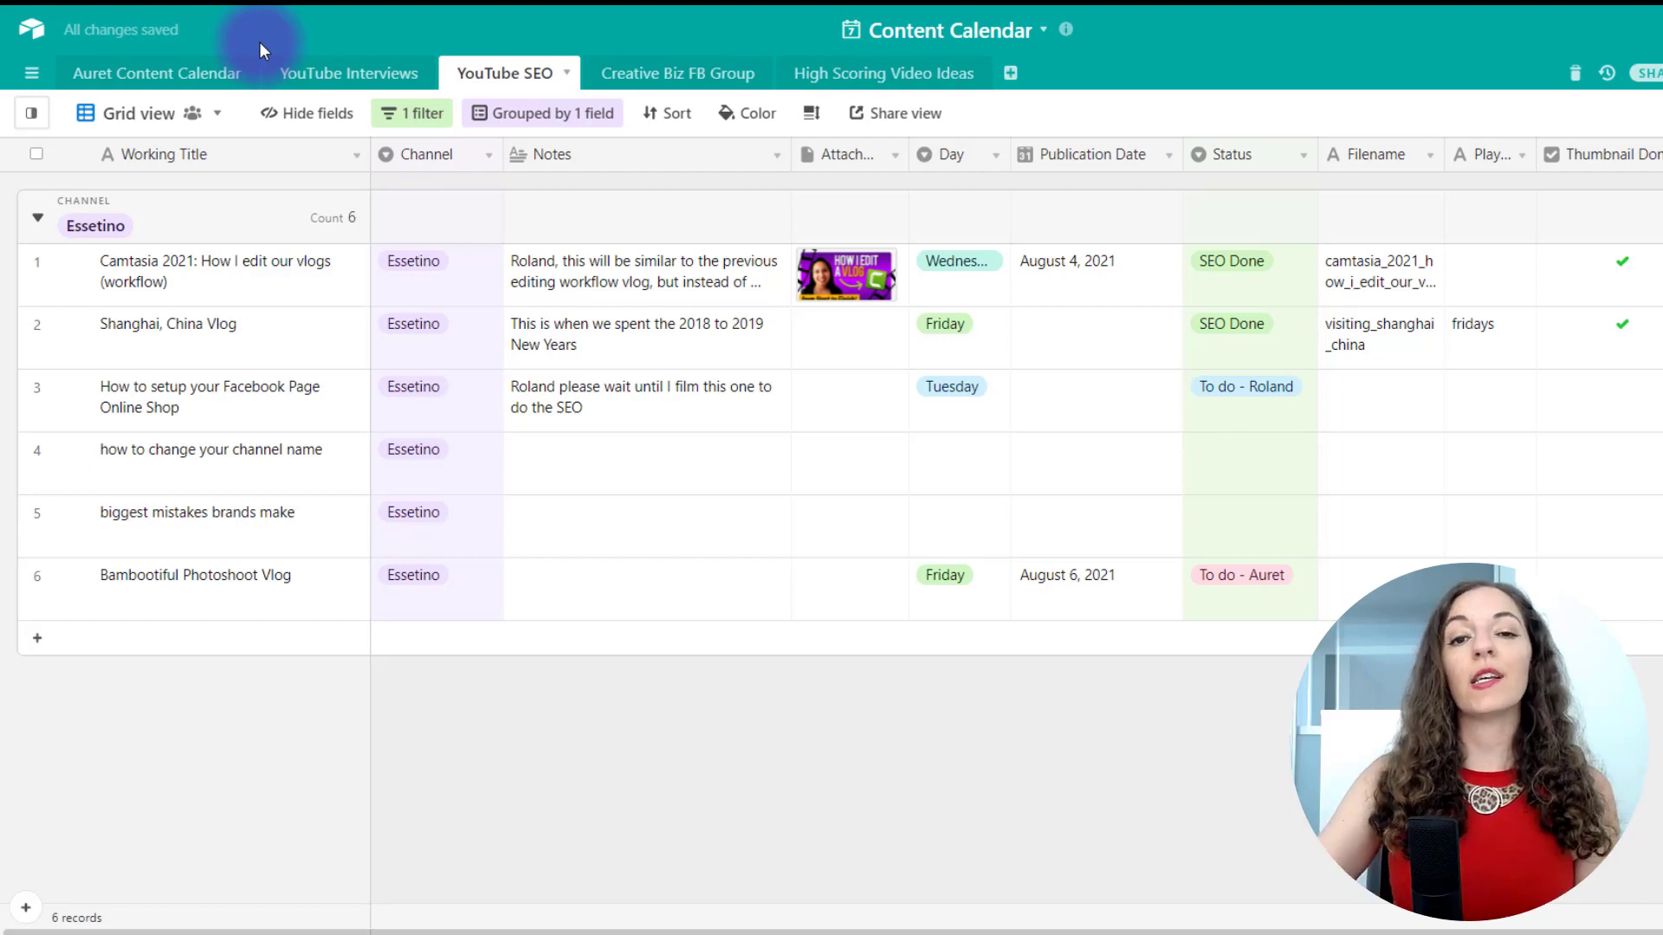
pyautogui.click(1621, 328)
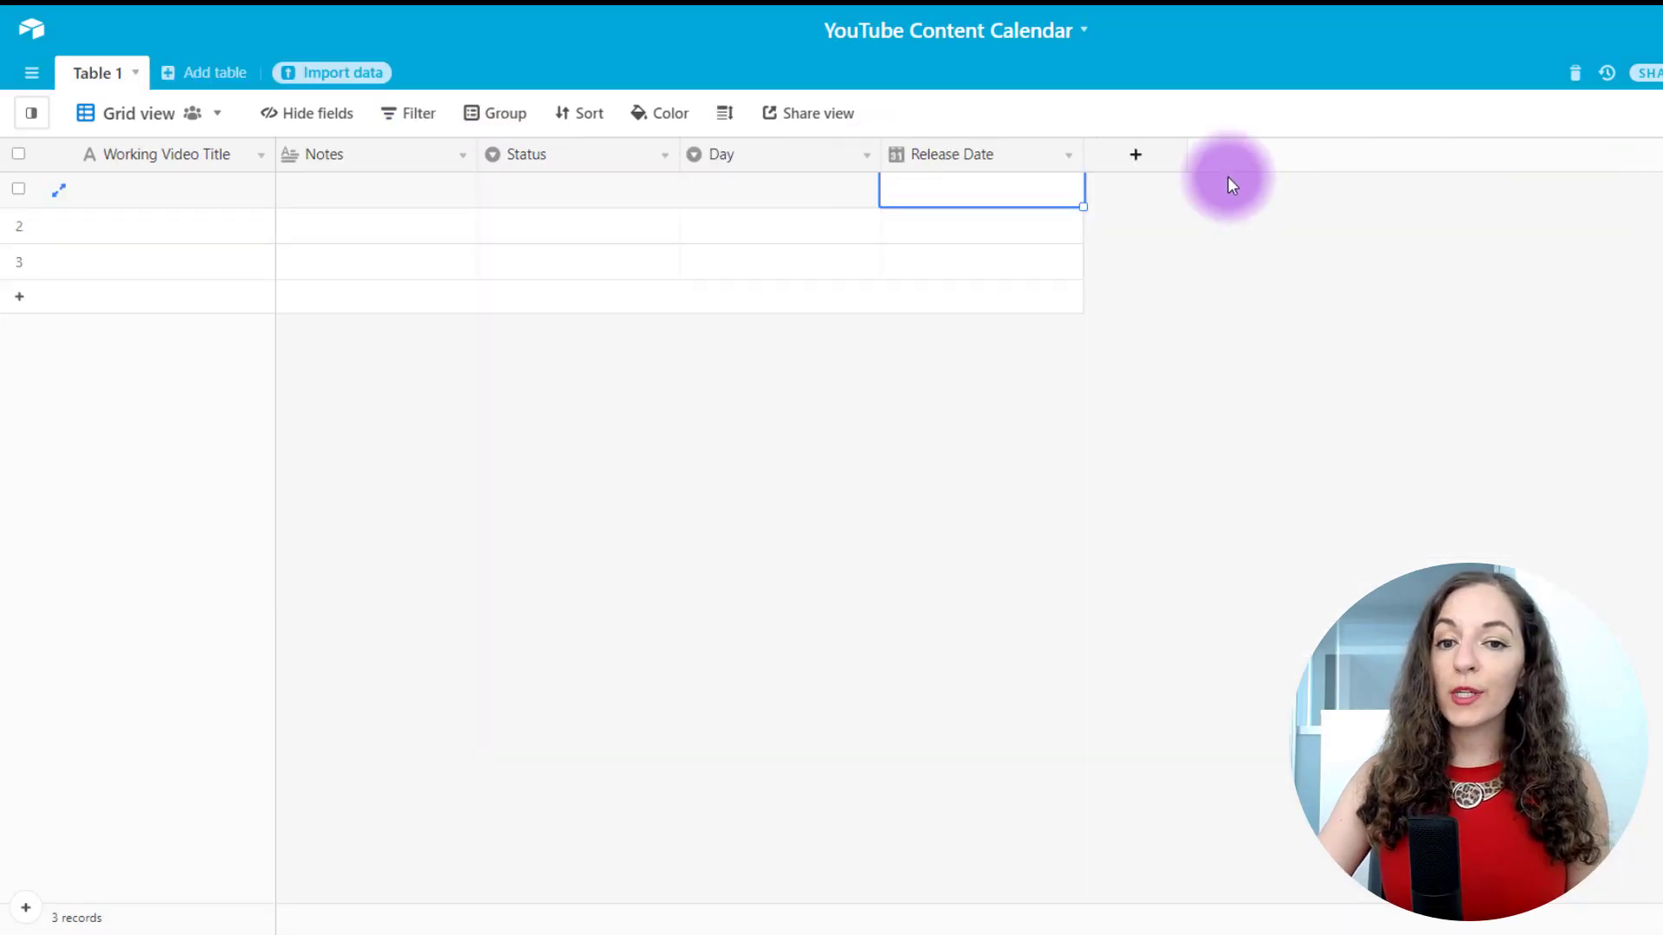
# - Create a checkbox field named 'Thumbnail Done?' and leave its default style
pyautogui.click(1134, 158)
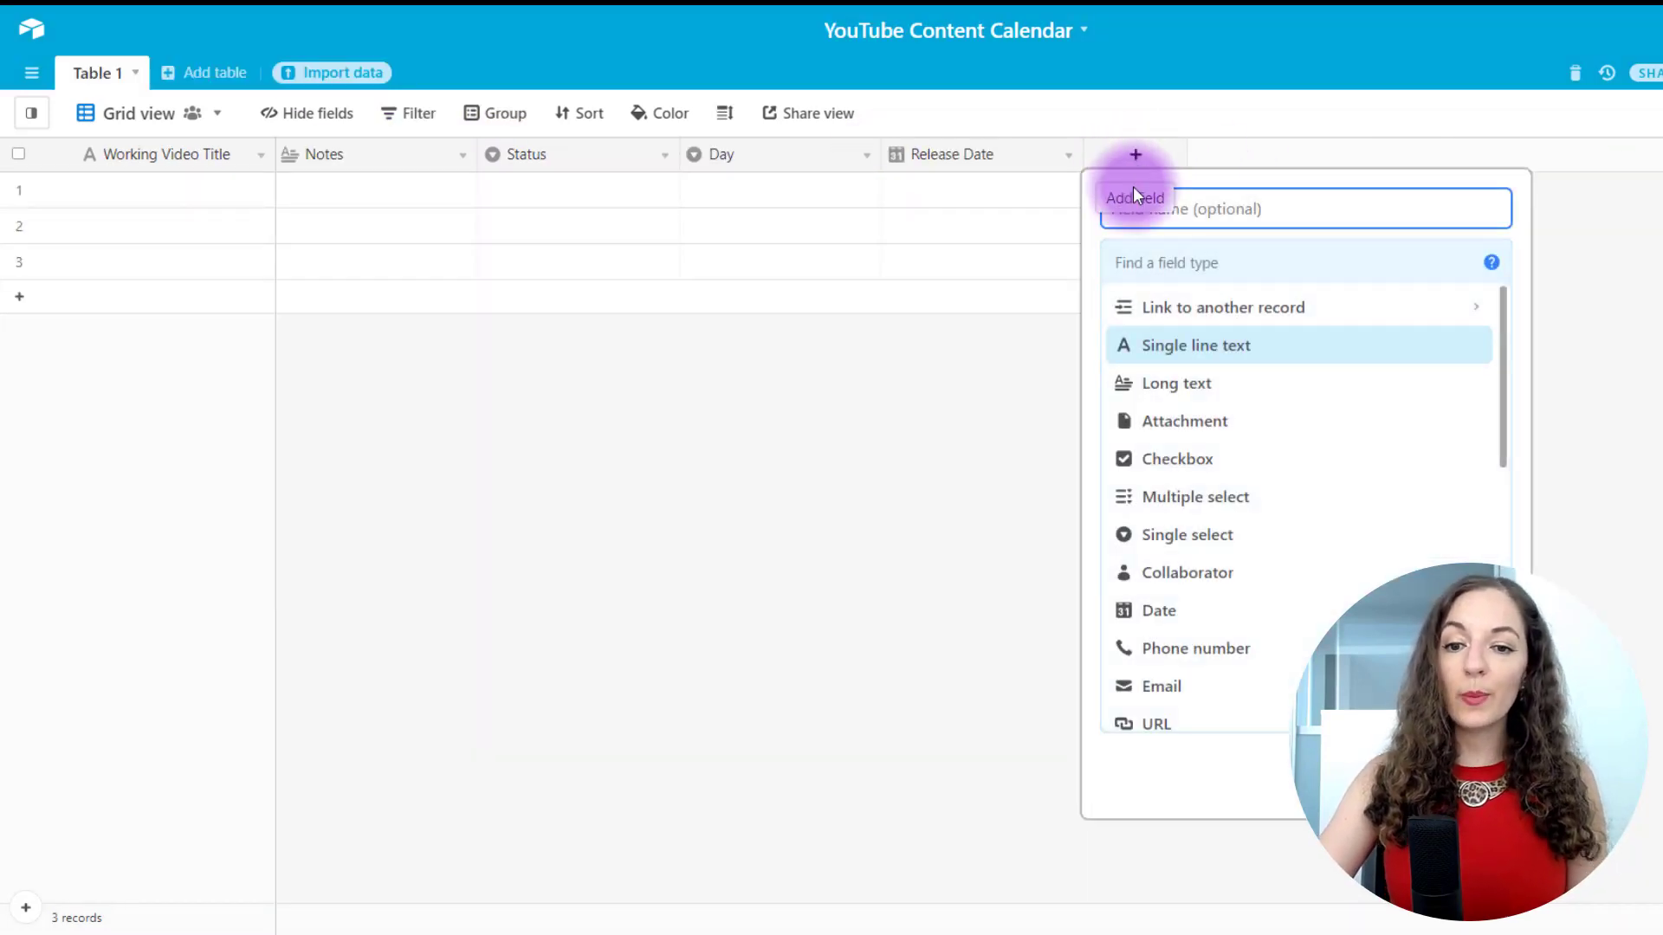
pyautogui.click(1166, 464)
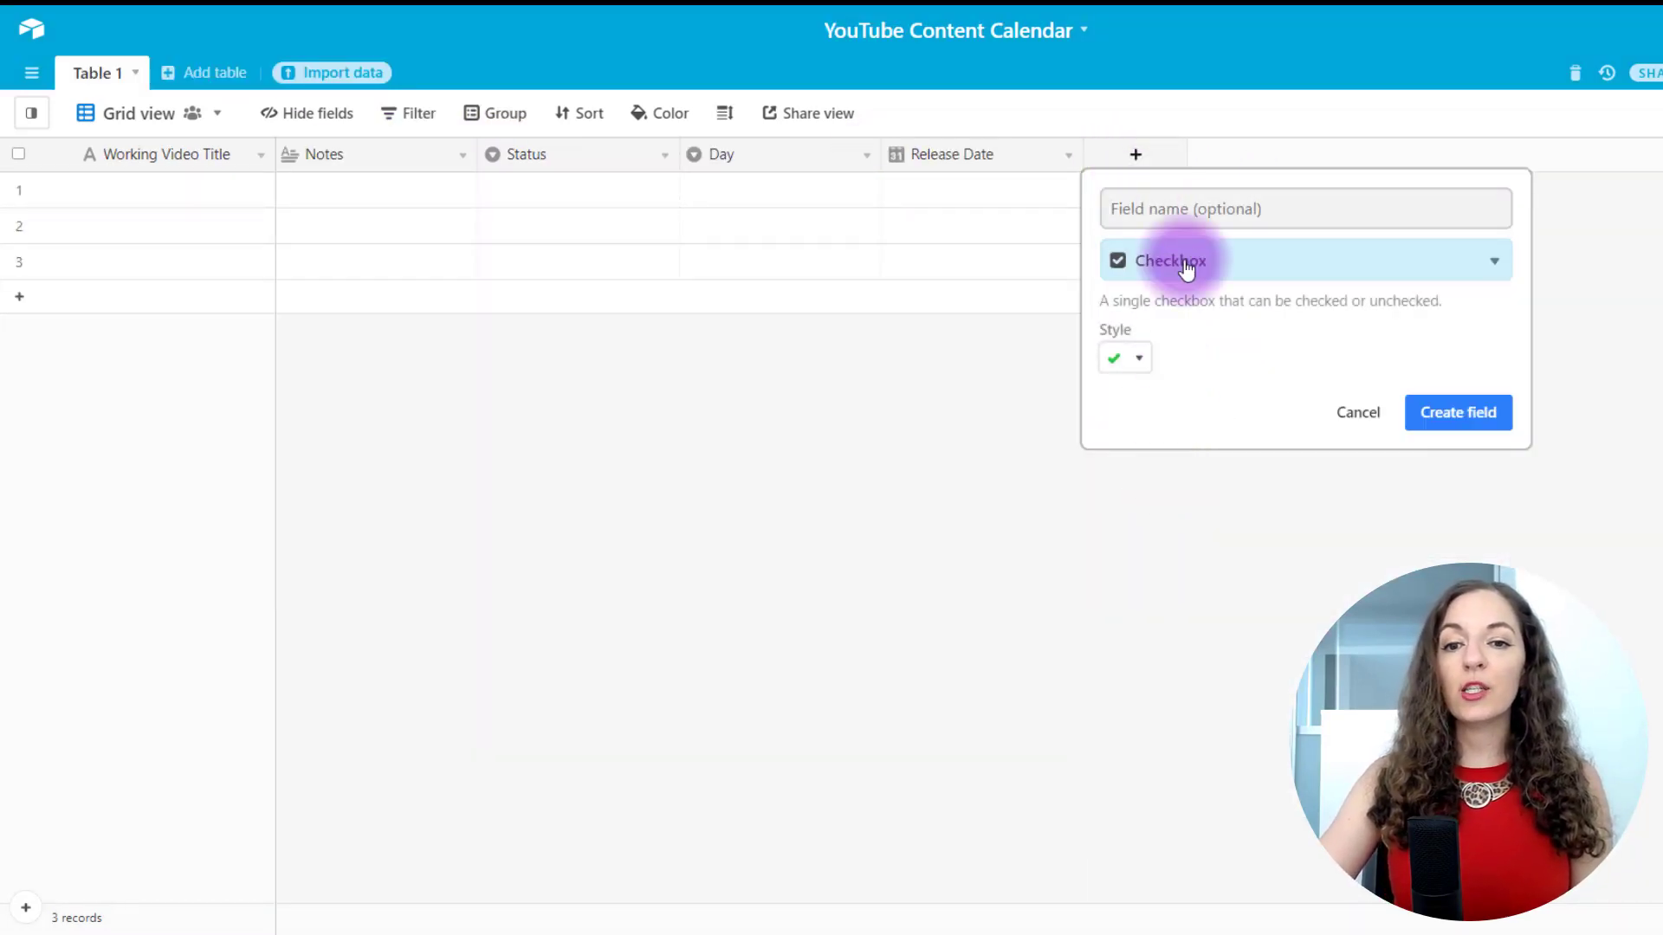
pyautogui.click(1184, 209)
pyautogui.write('Thu')
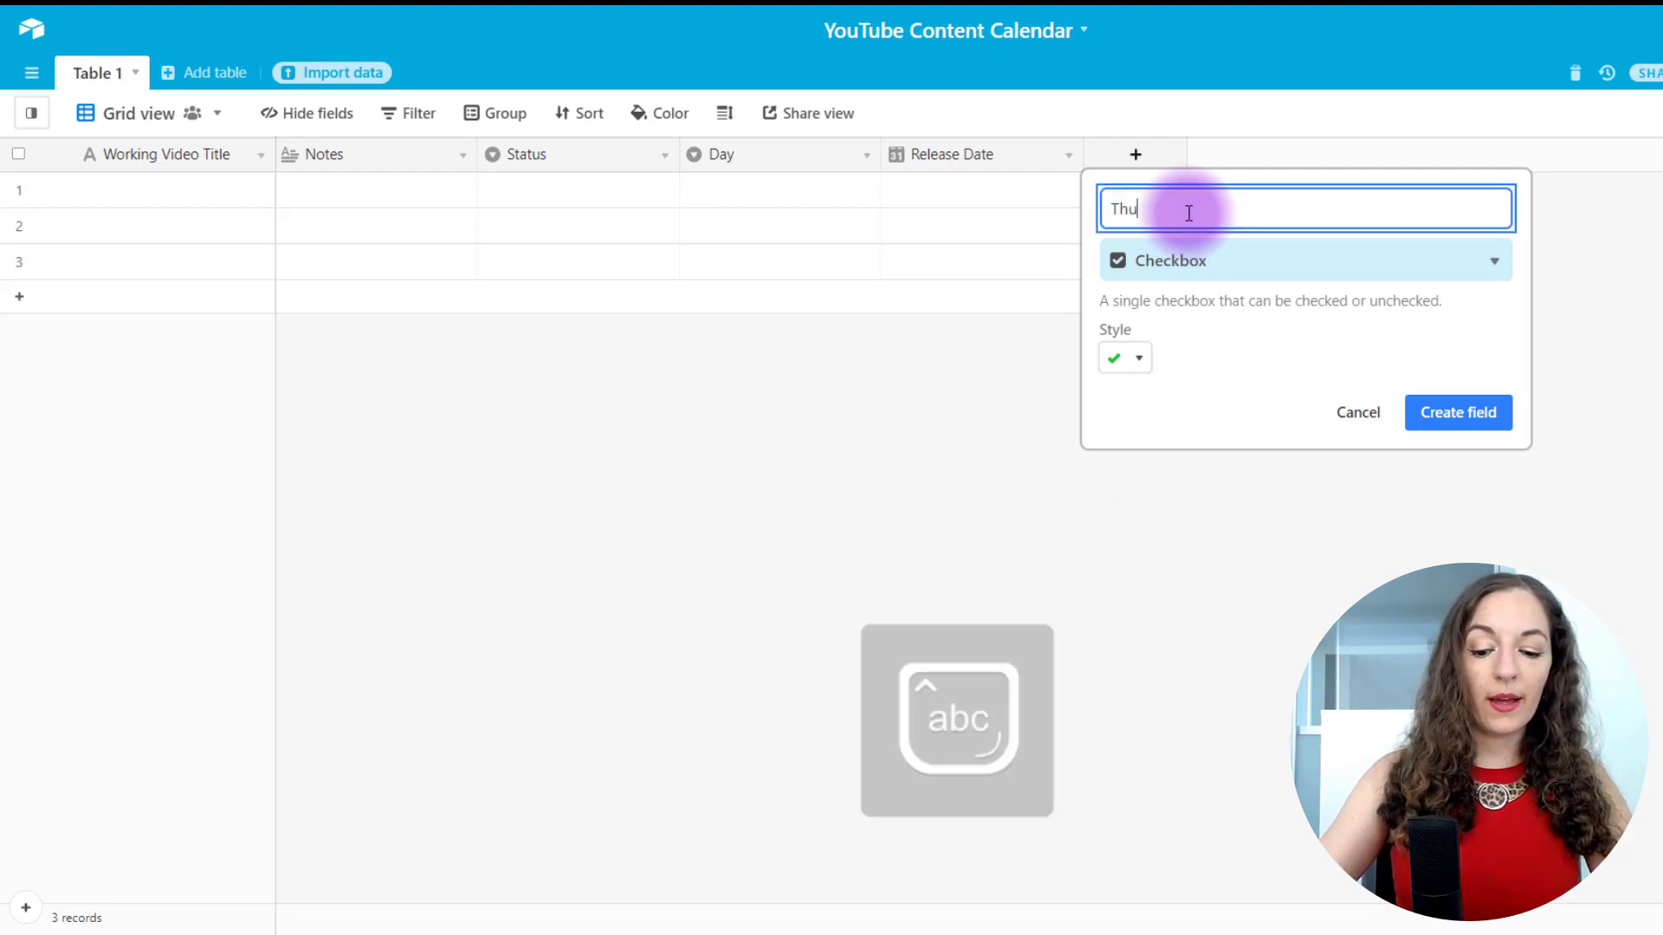
pyautogui.write('mbnail Do')
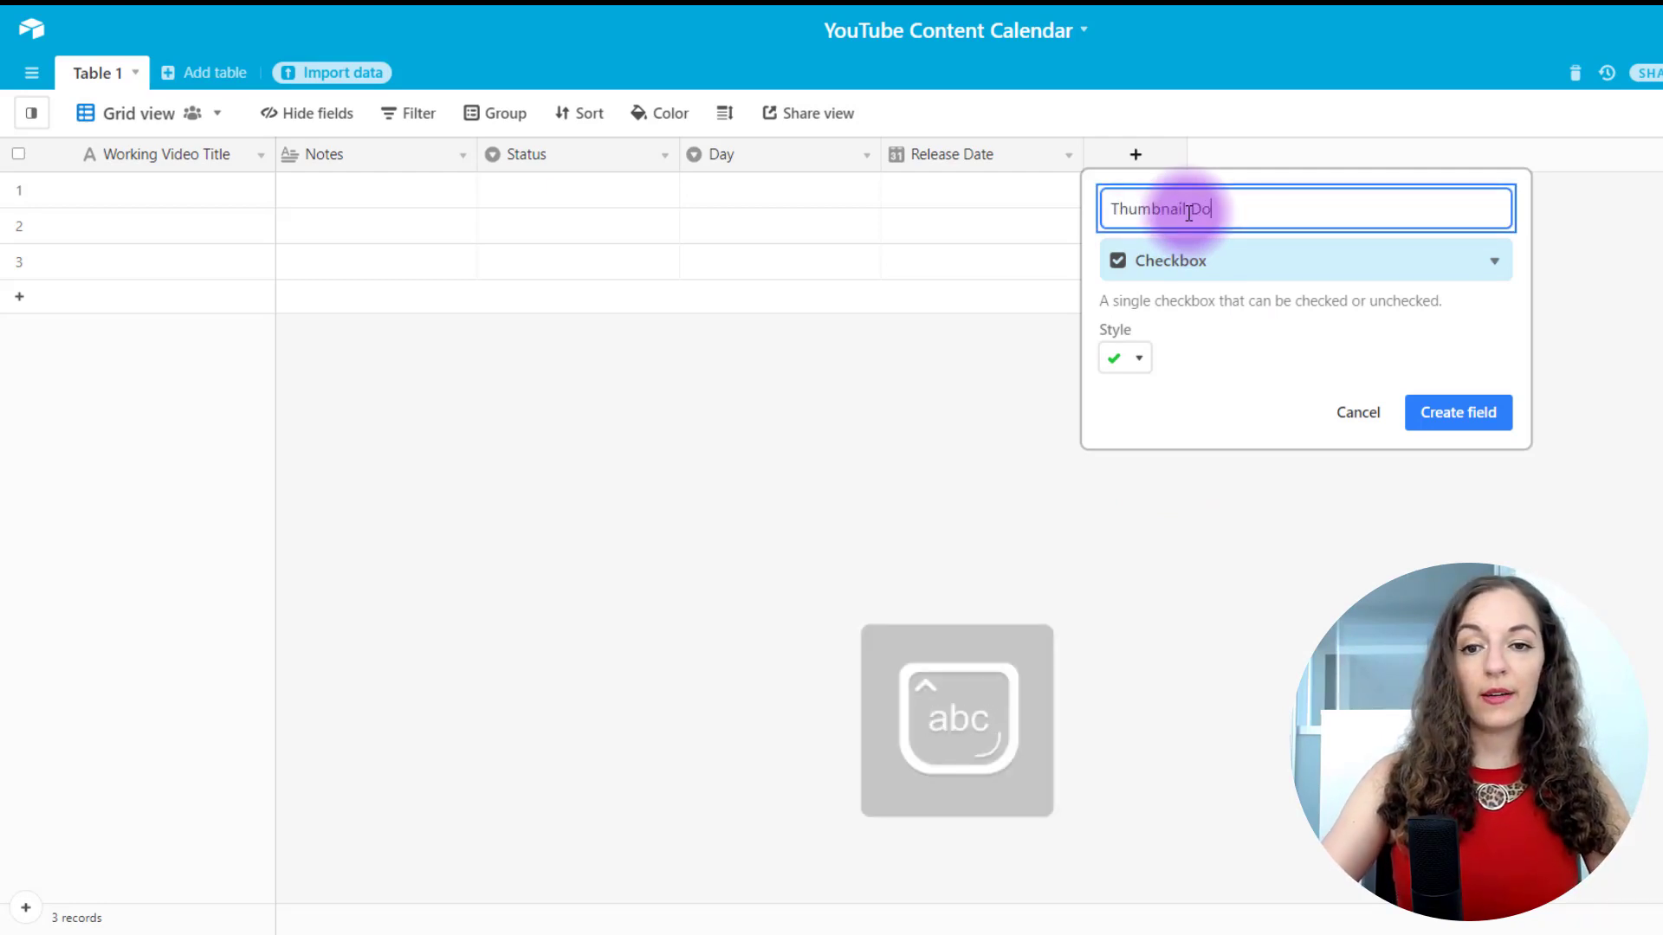
pyautogui.write('ne?')
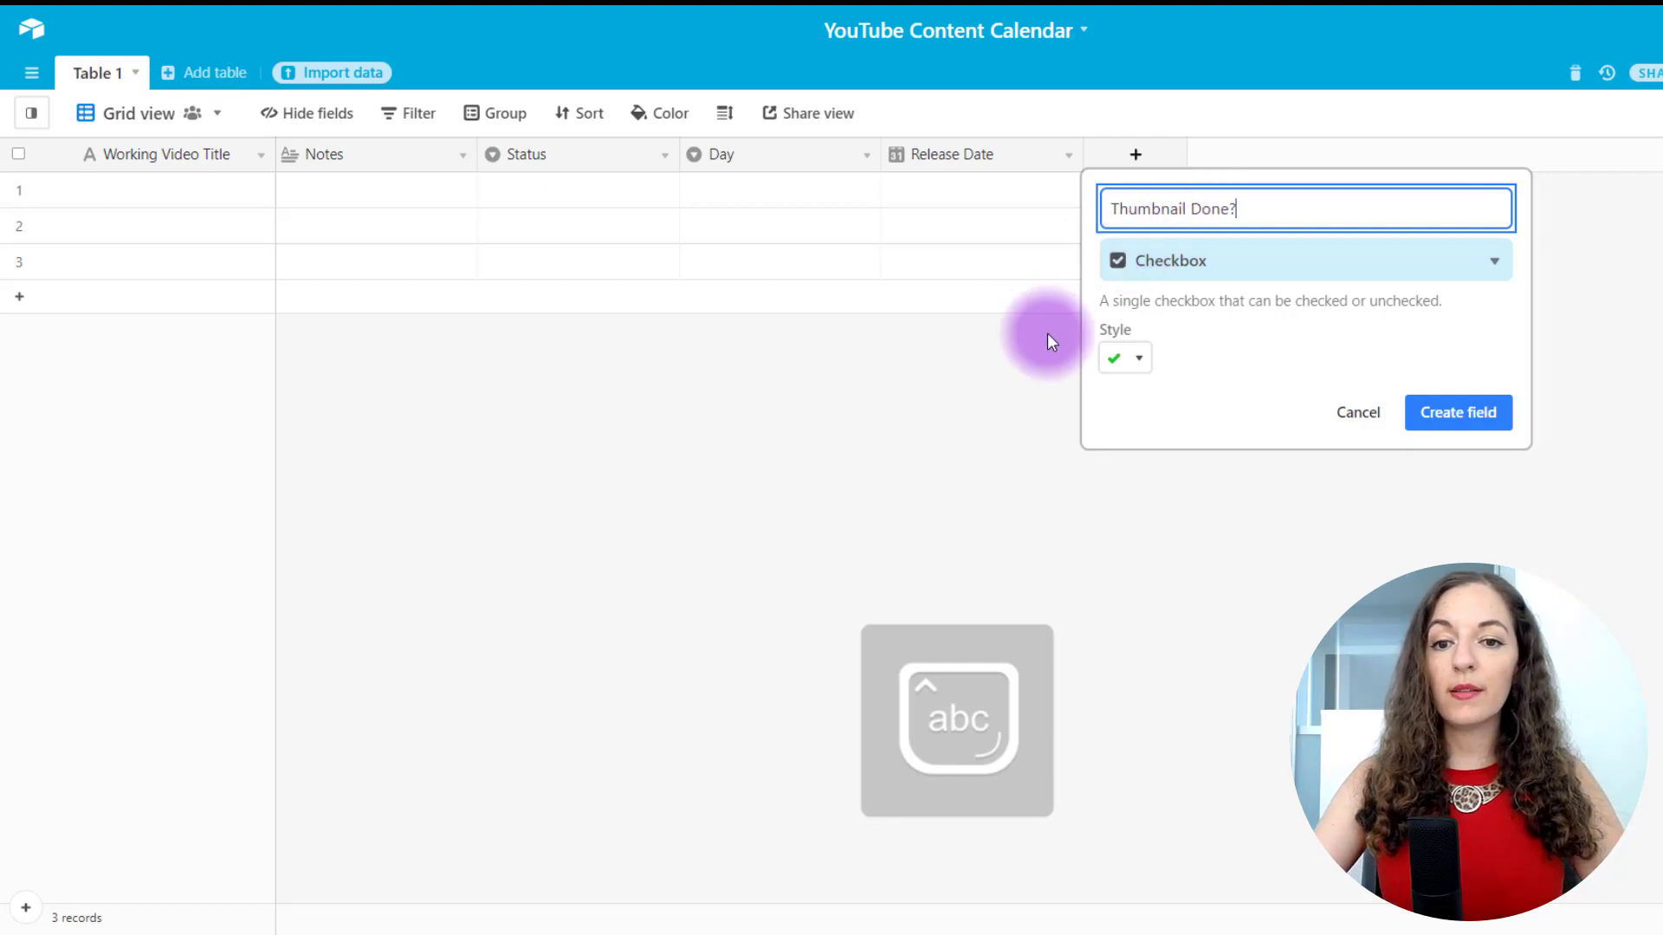
pyautogui.click(1127, 374)
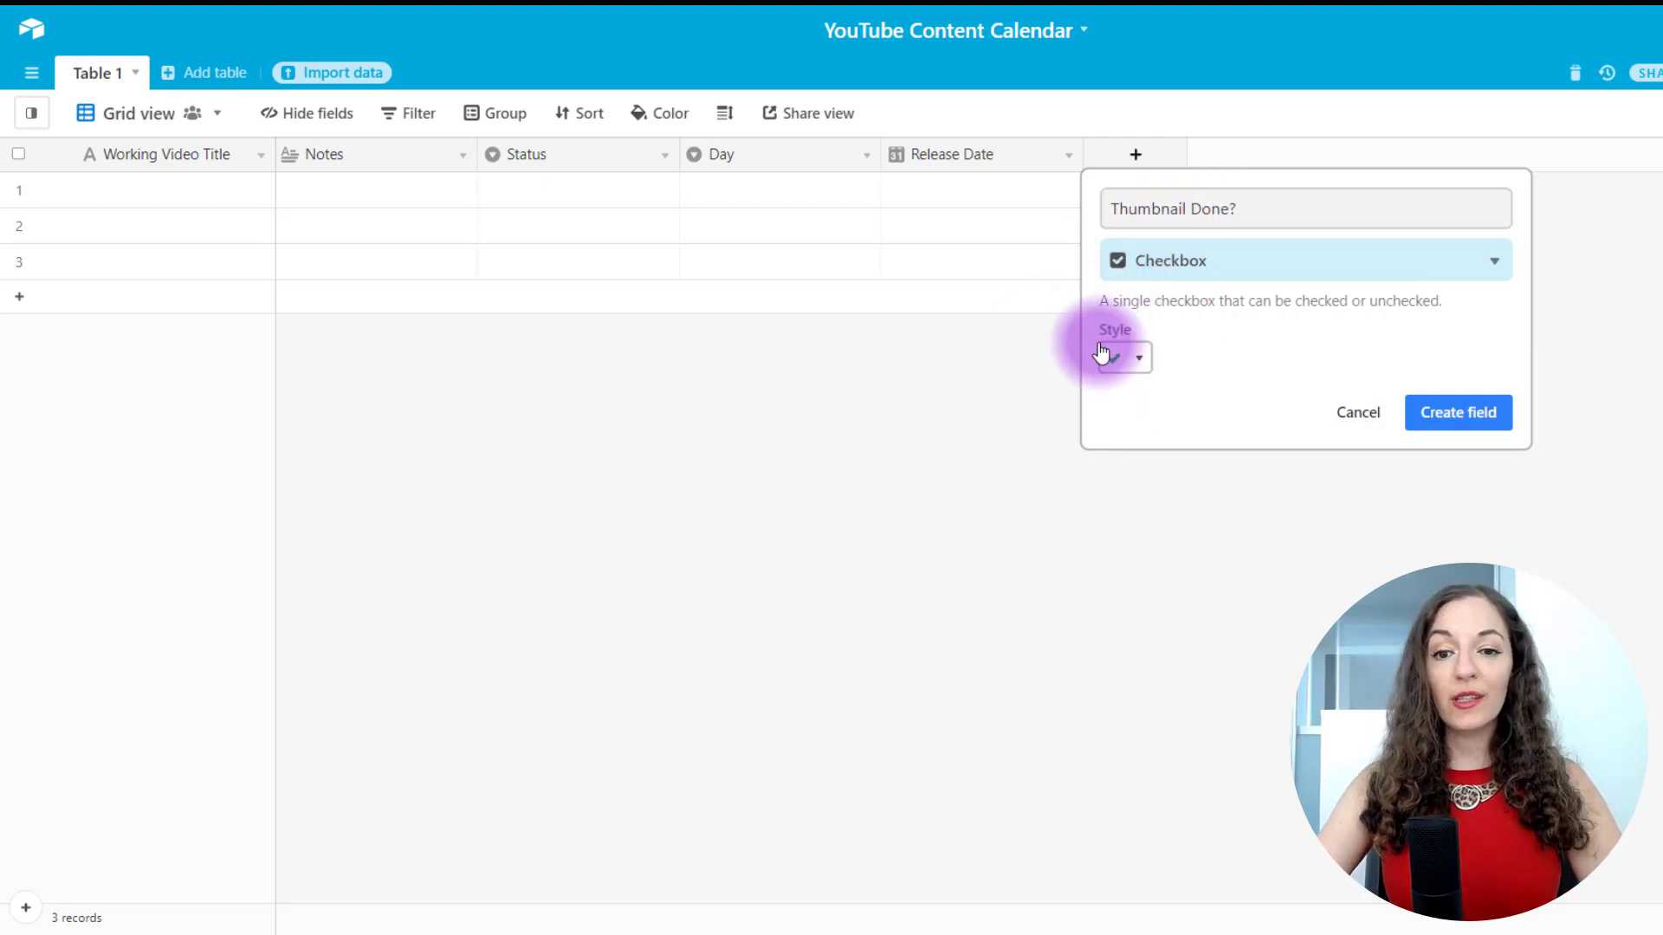
pyautogui.click(1141, 360)
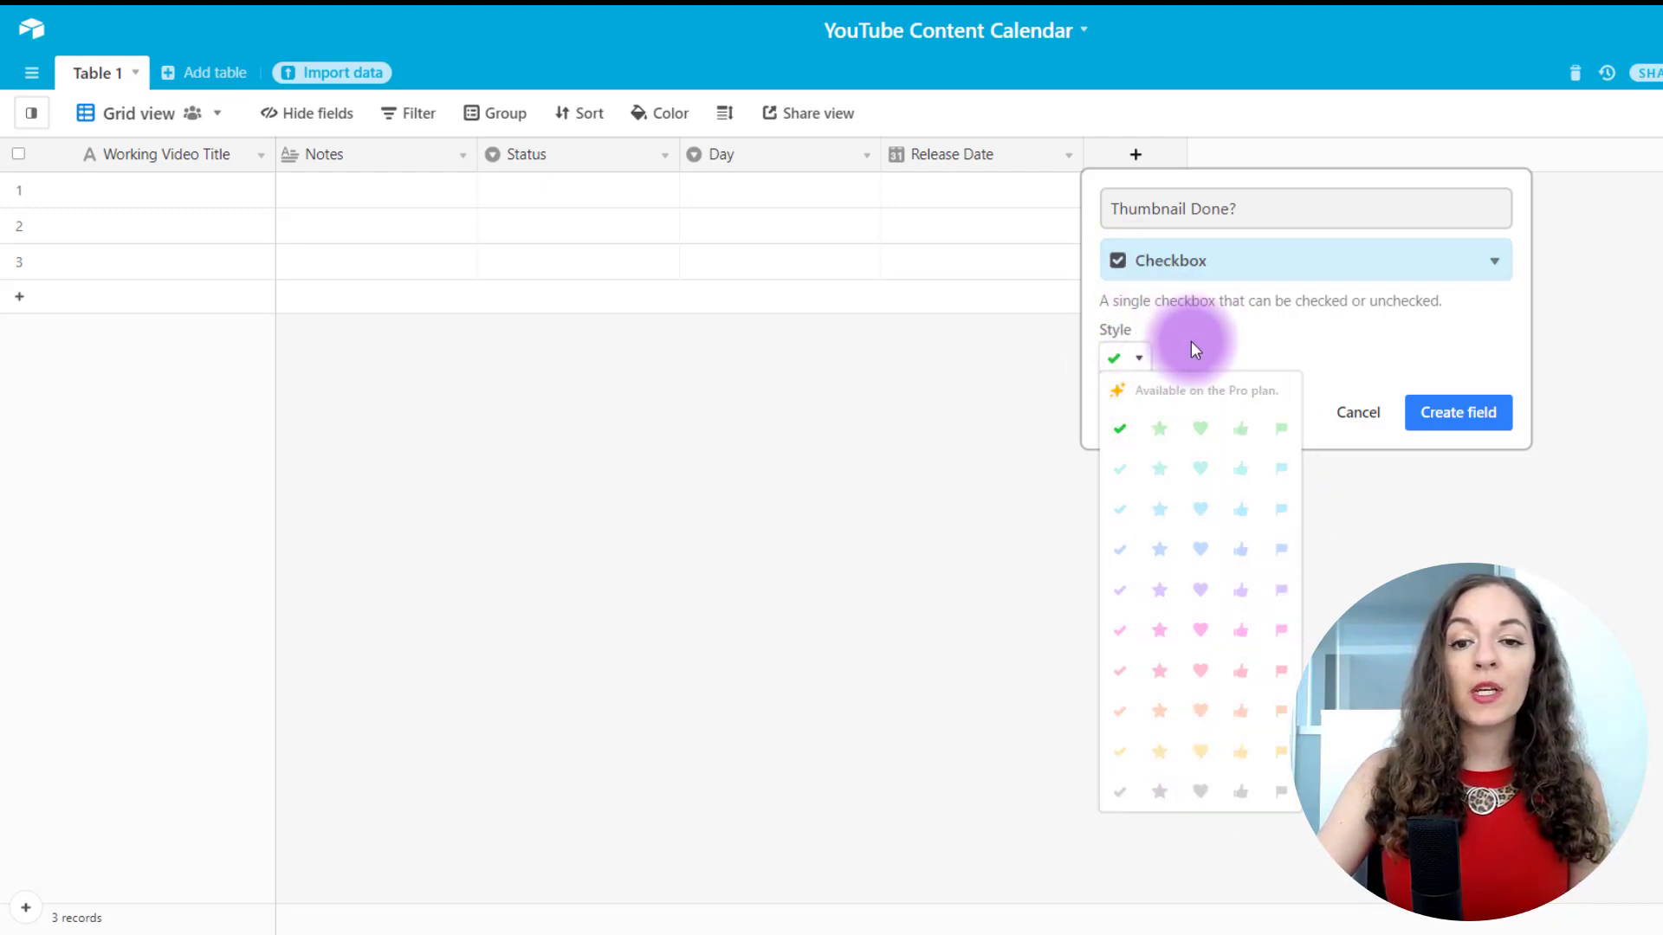
pyautogui.click(1113, 358)
pyautogui.click(1486, 420)
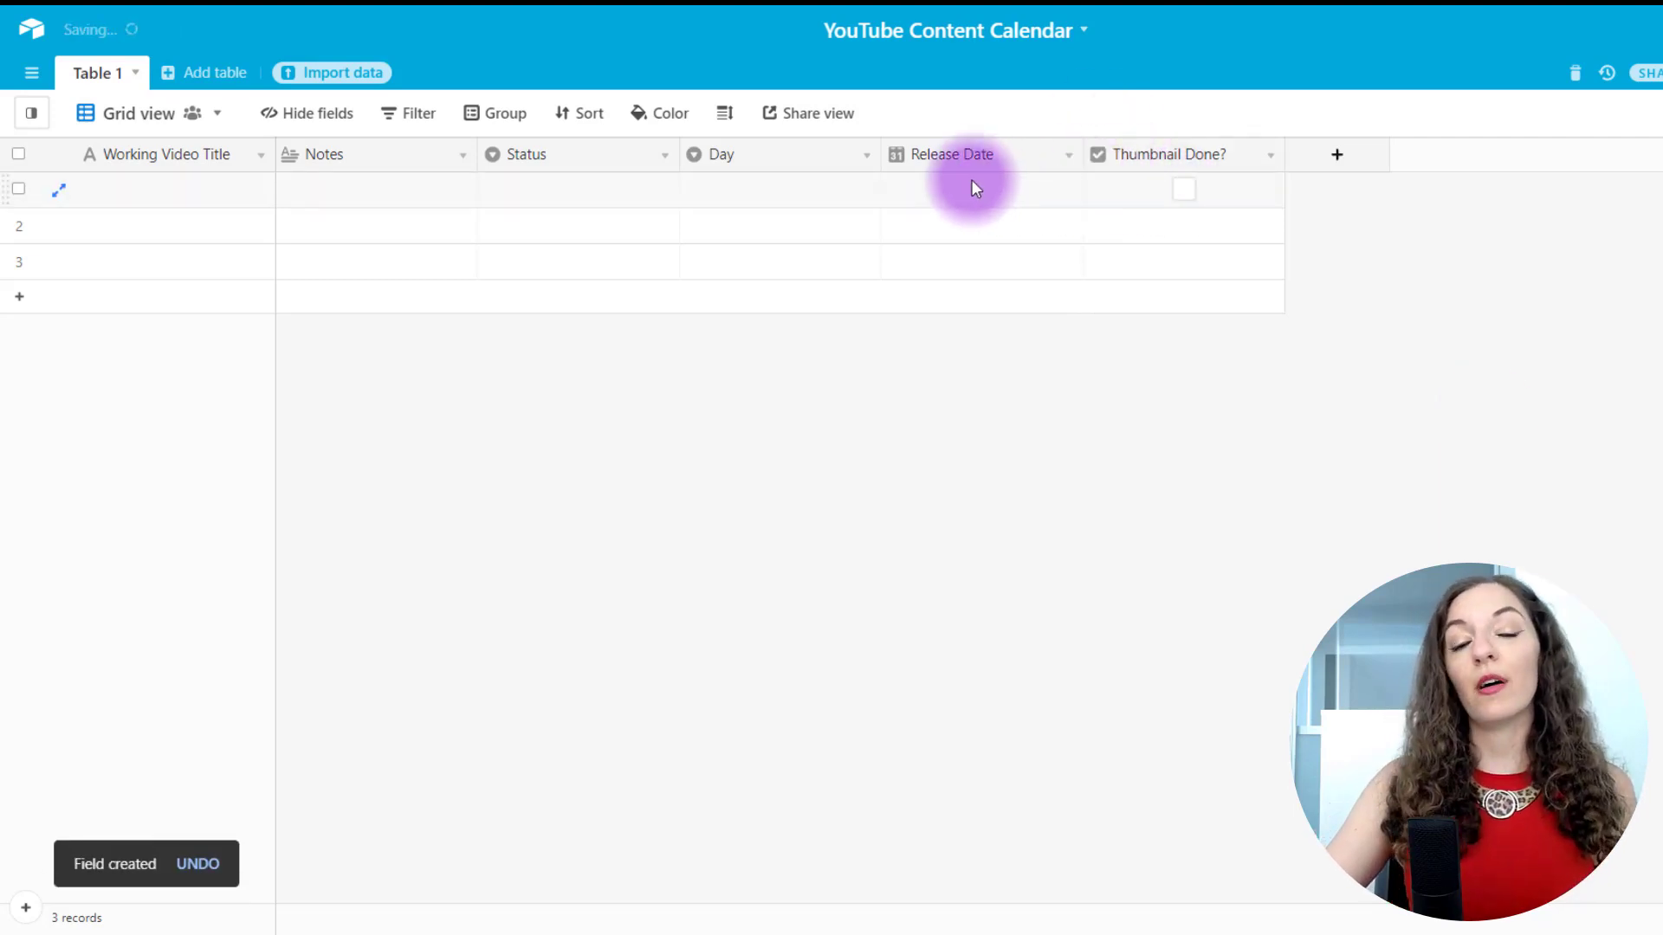
# - Enter 'Video Topic 1' as the first record's title and 'Notes Topic 1' as its notes
pyautogui.click(152, 190)
pyautogui.click(150, 184)
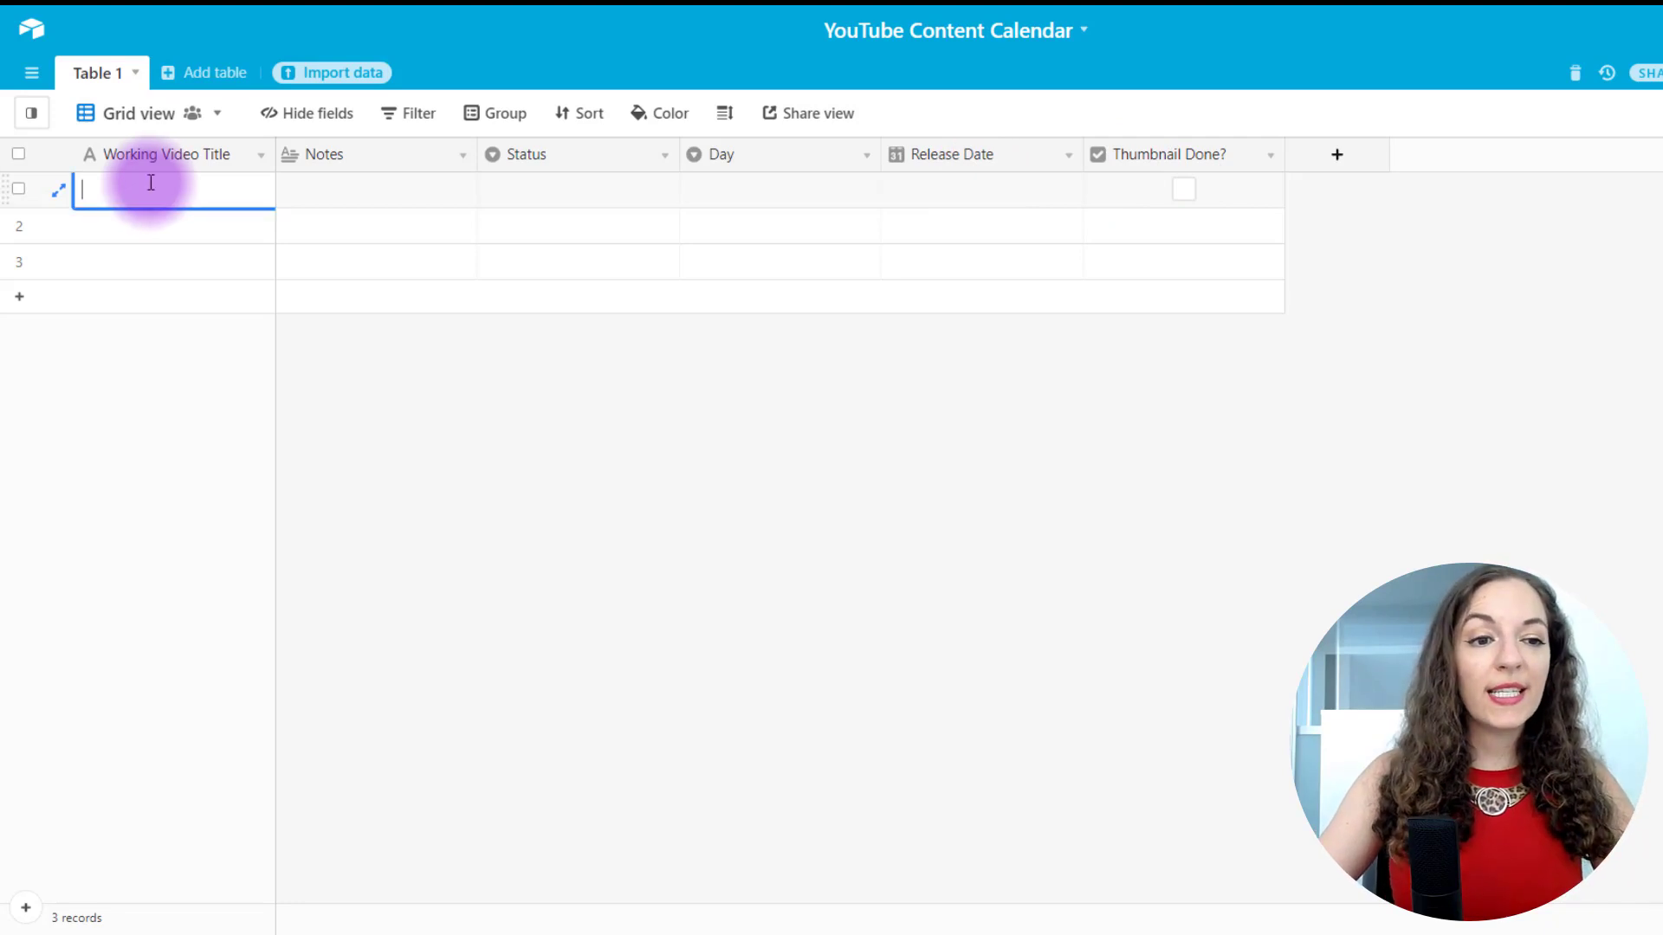
pyautogui.write('Video')
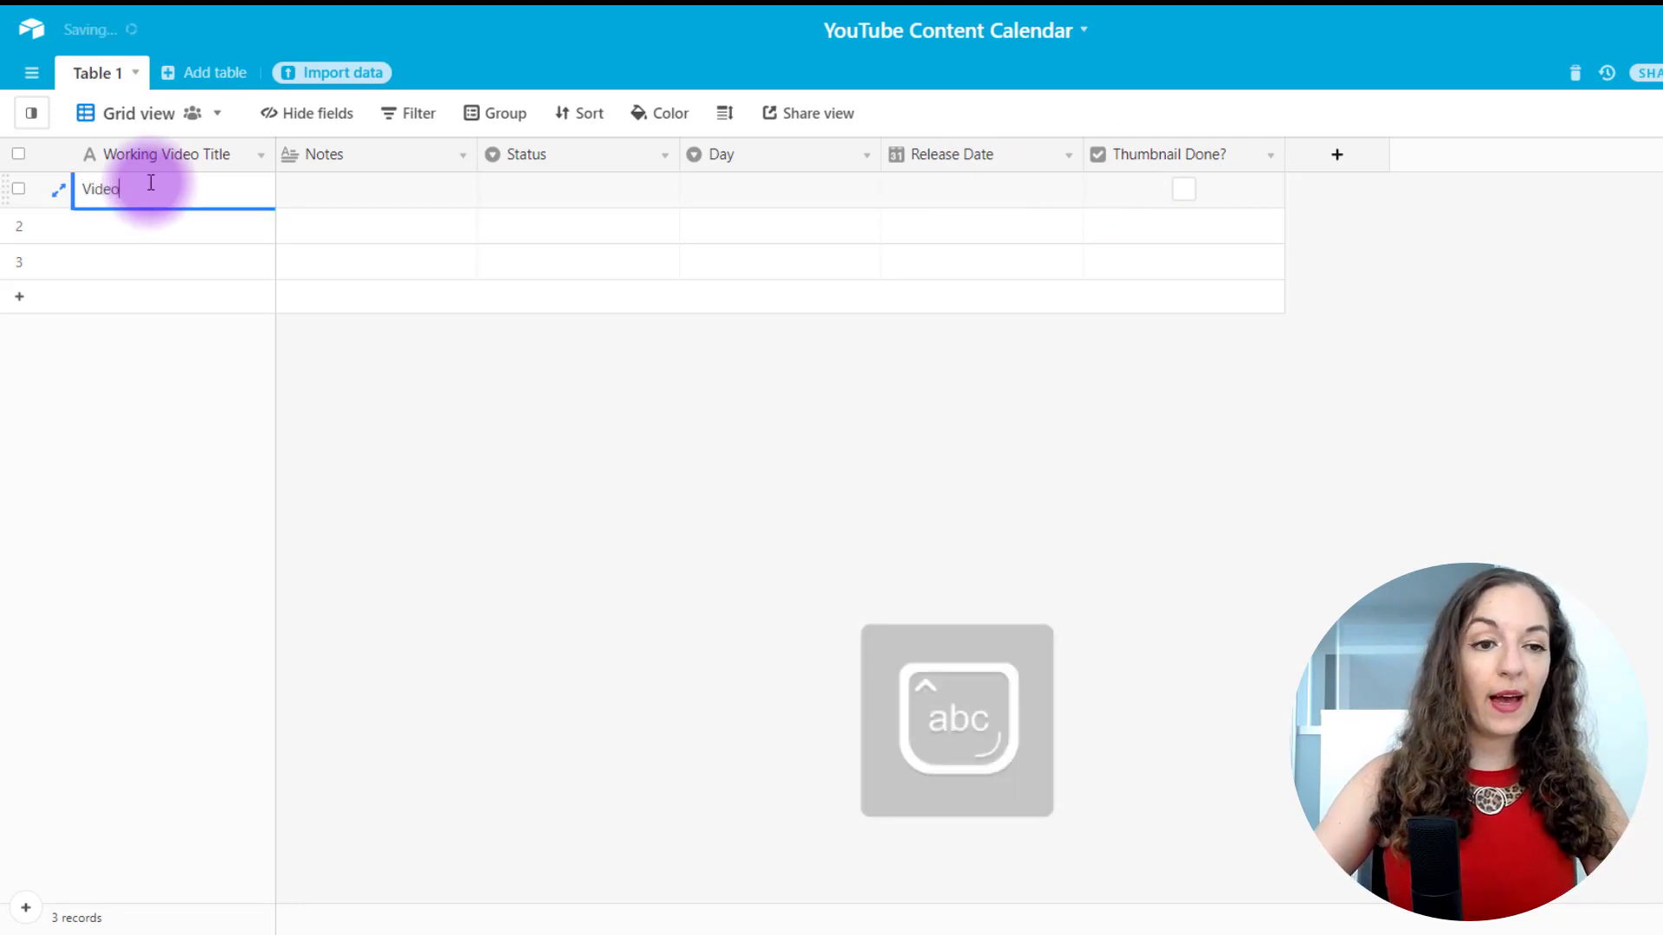
pyautogui.write(' To')
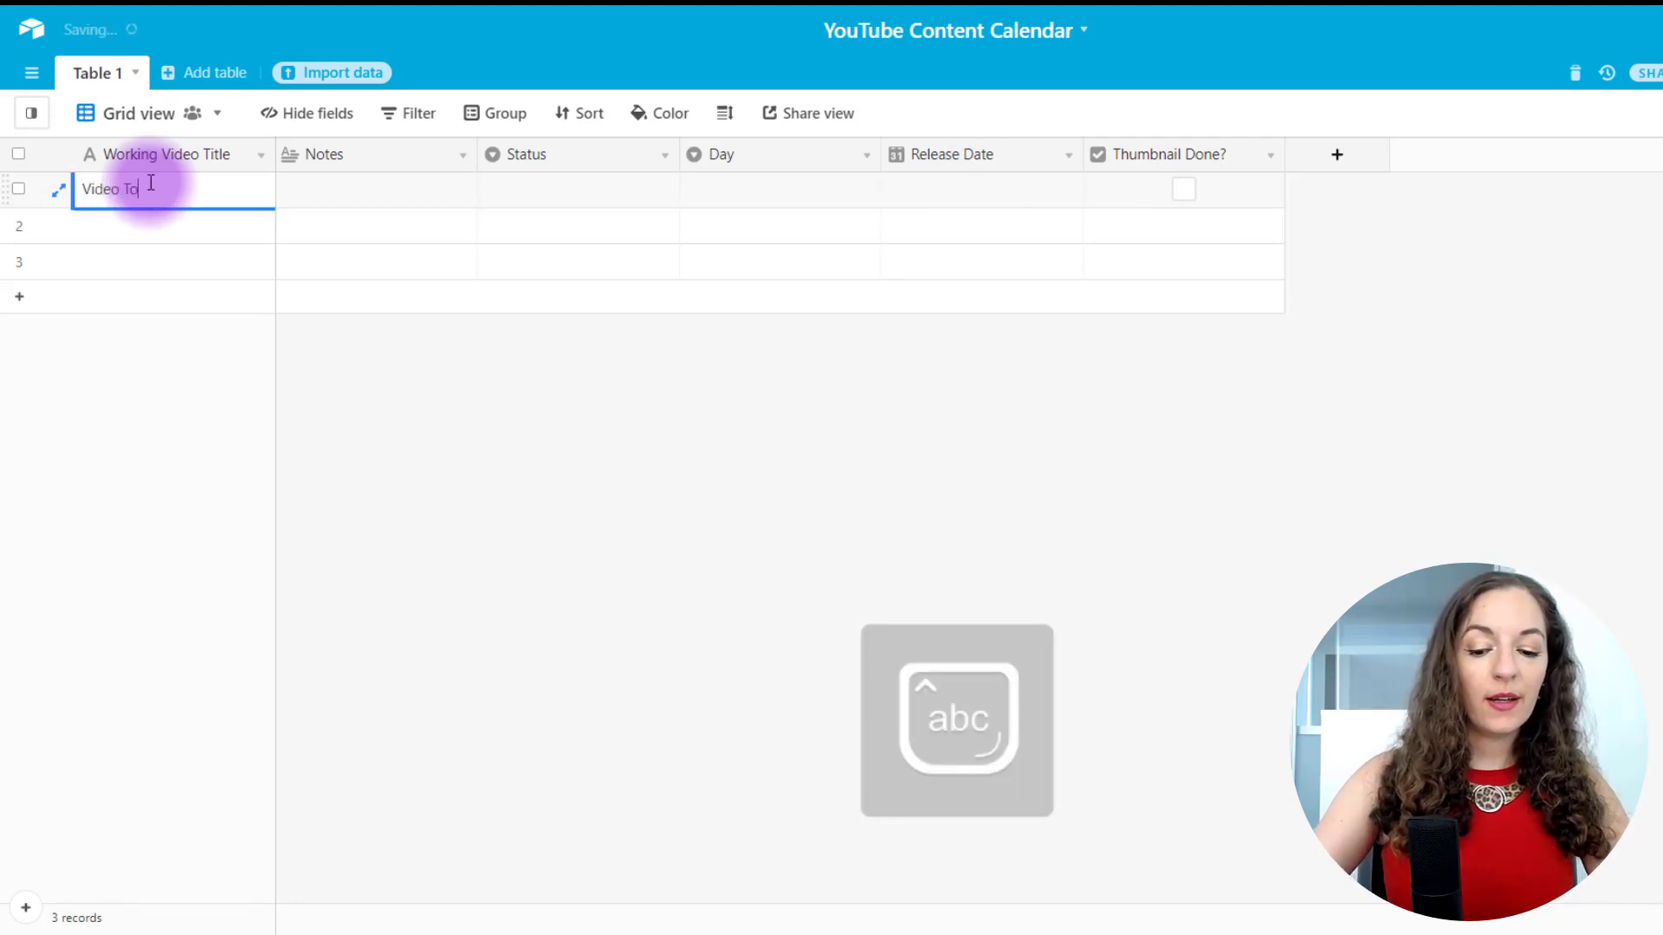
pyautogui.write('pic 1')
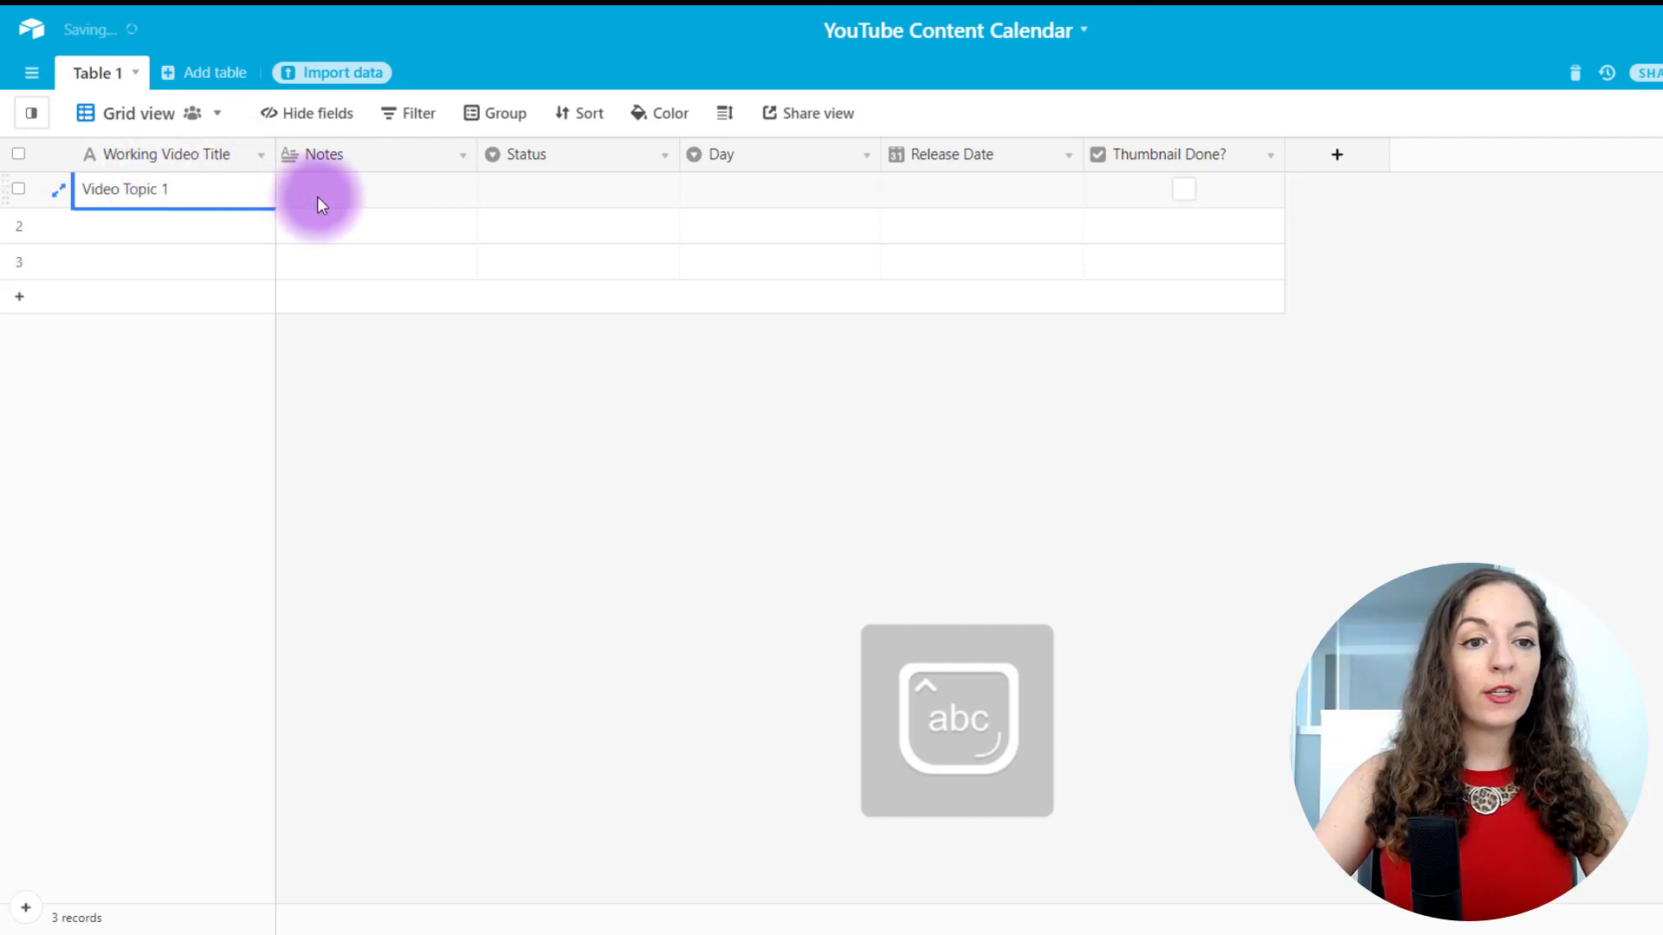
pyautogui.click(320, 198)
pyautogui.click(321, 196)
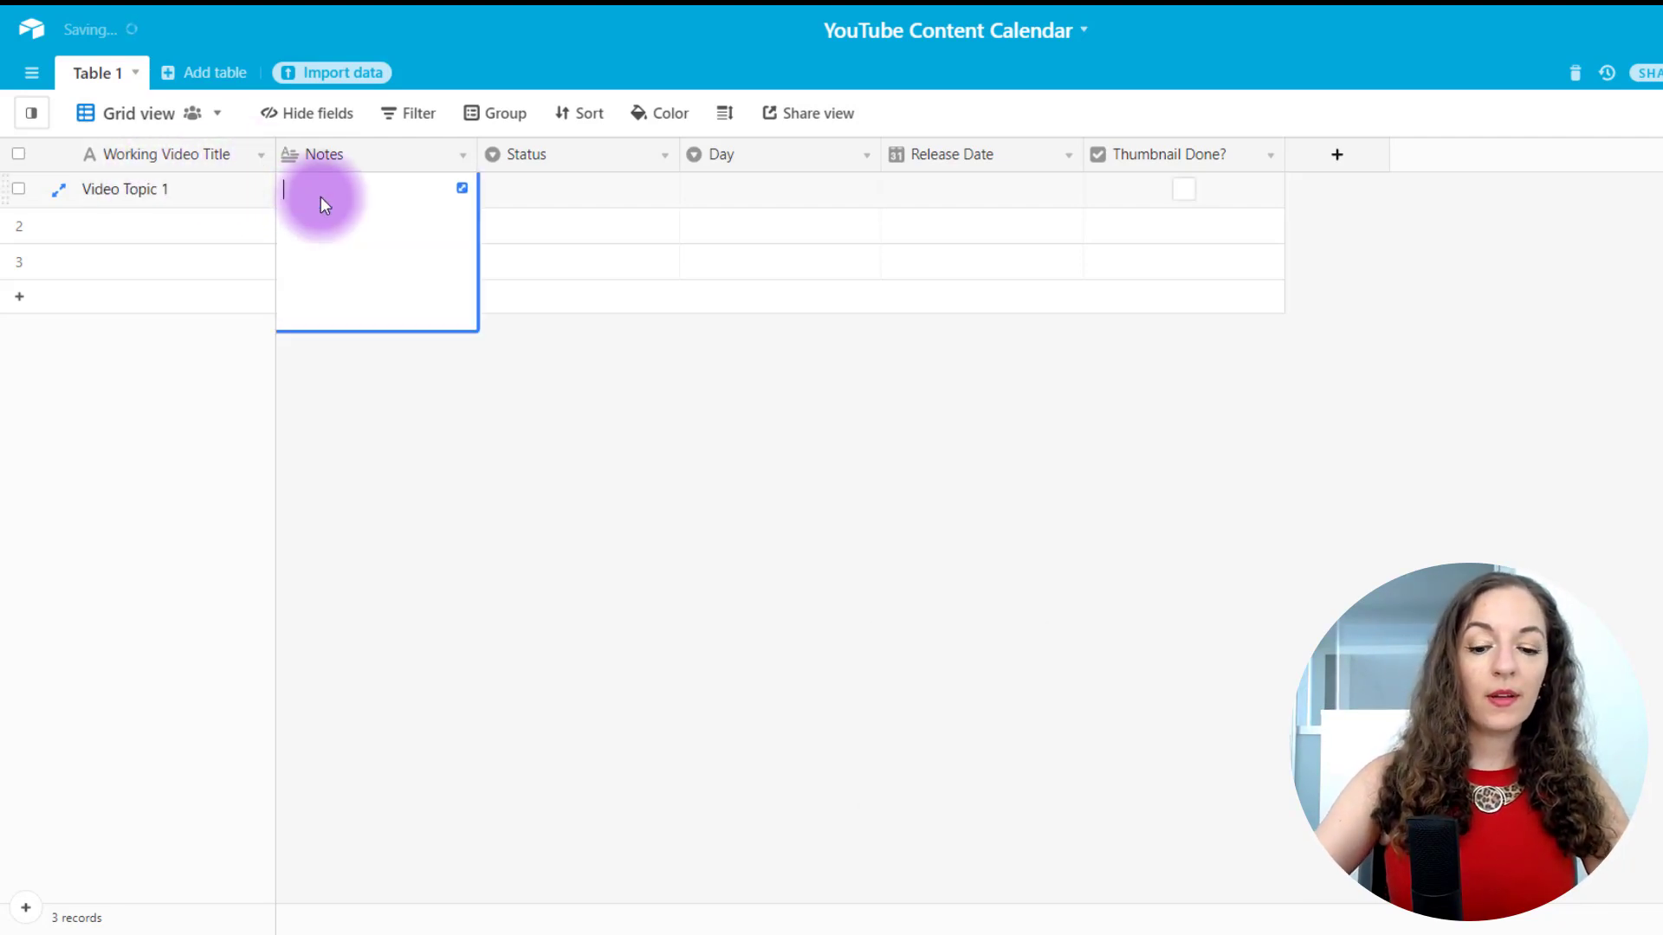
pyautogui.write('Notes T')
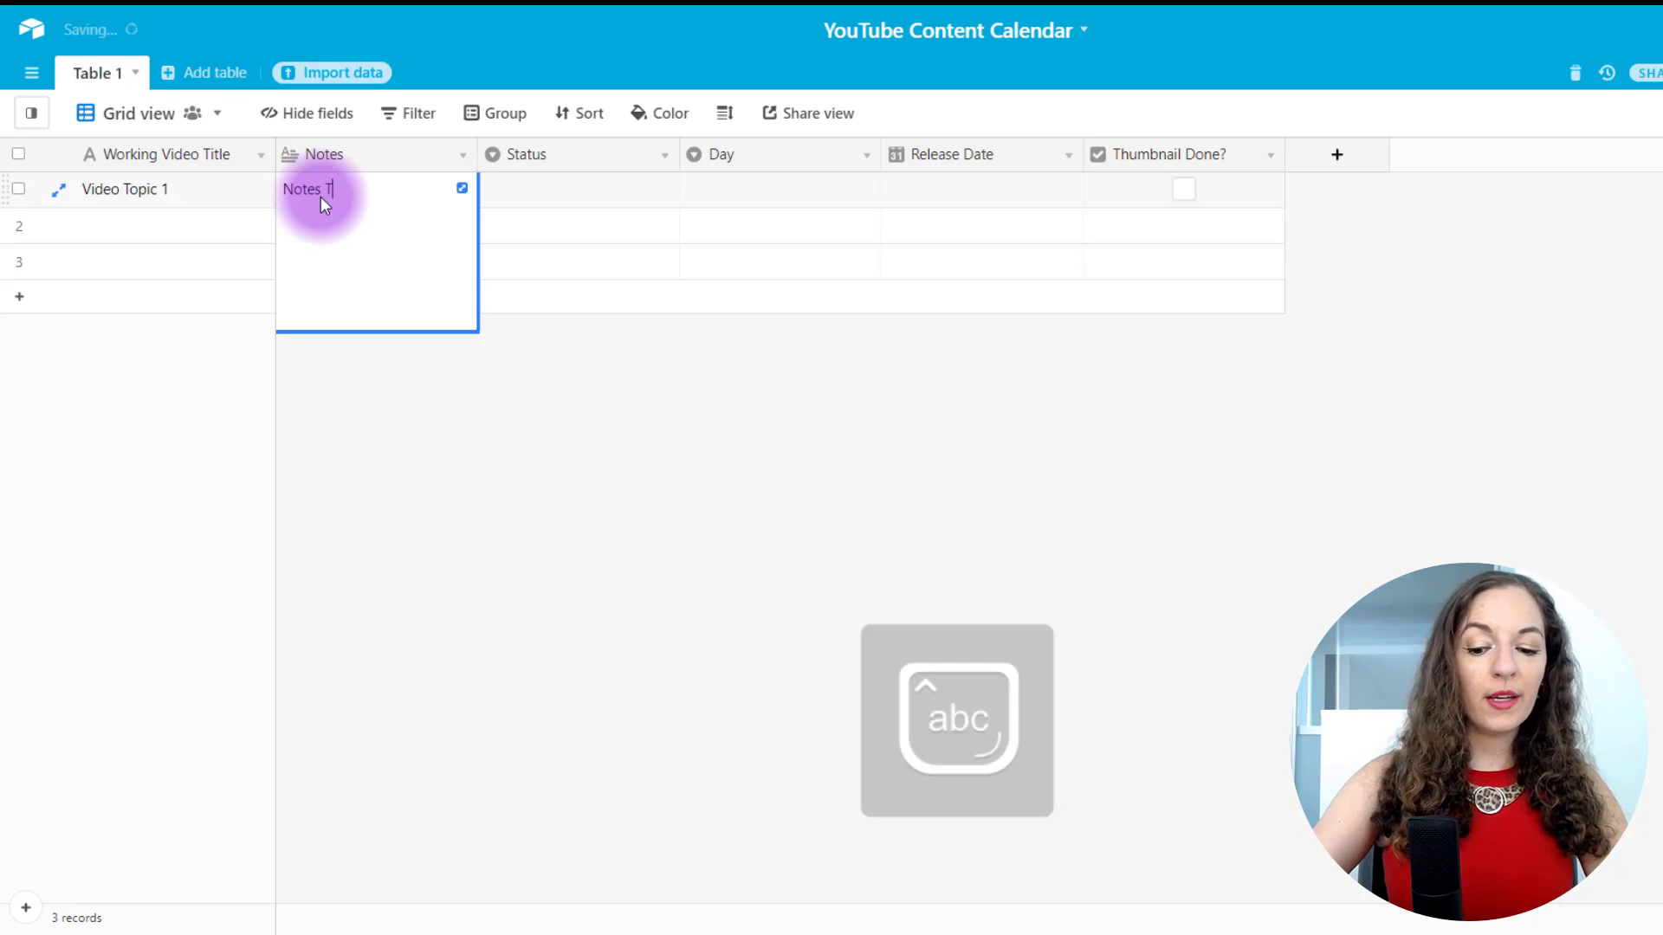
pyautogui.write('opic 1')
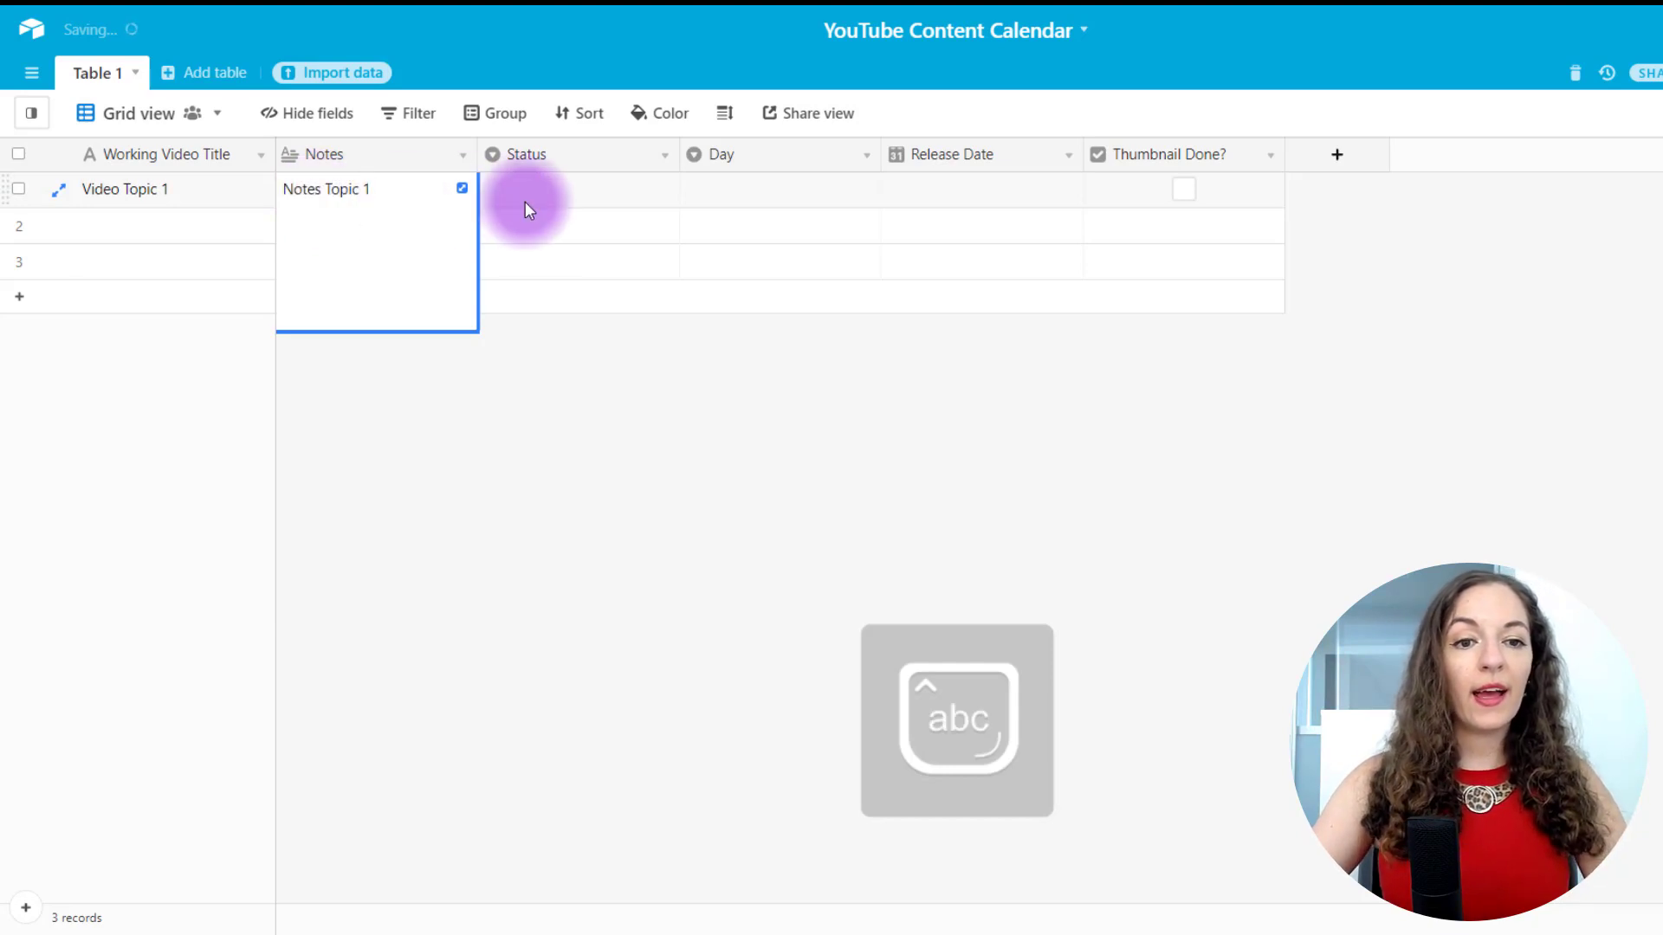
# - Set the first record's Status to Planning, Day to Monday and Release Date to August 9, 2021
pyautogui.click(530, 202)
pyautogui.click(537, 202)
pyautogui.click(520, 302)
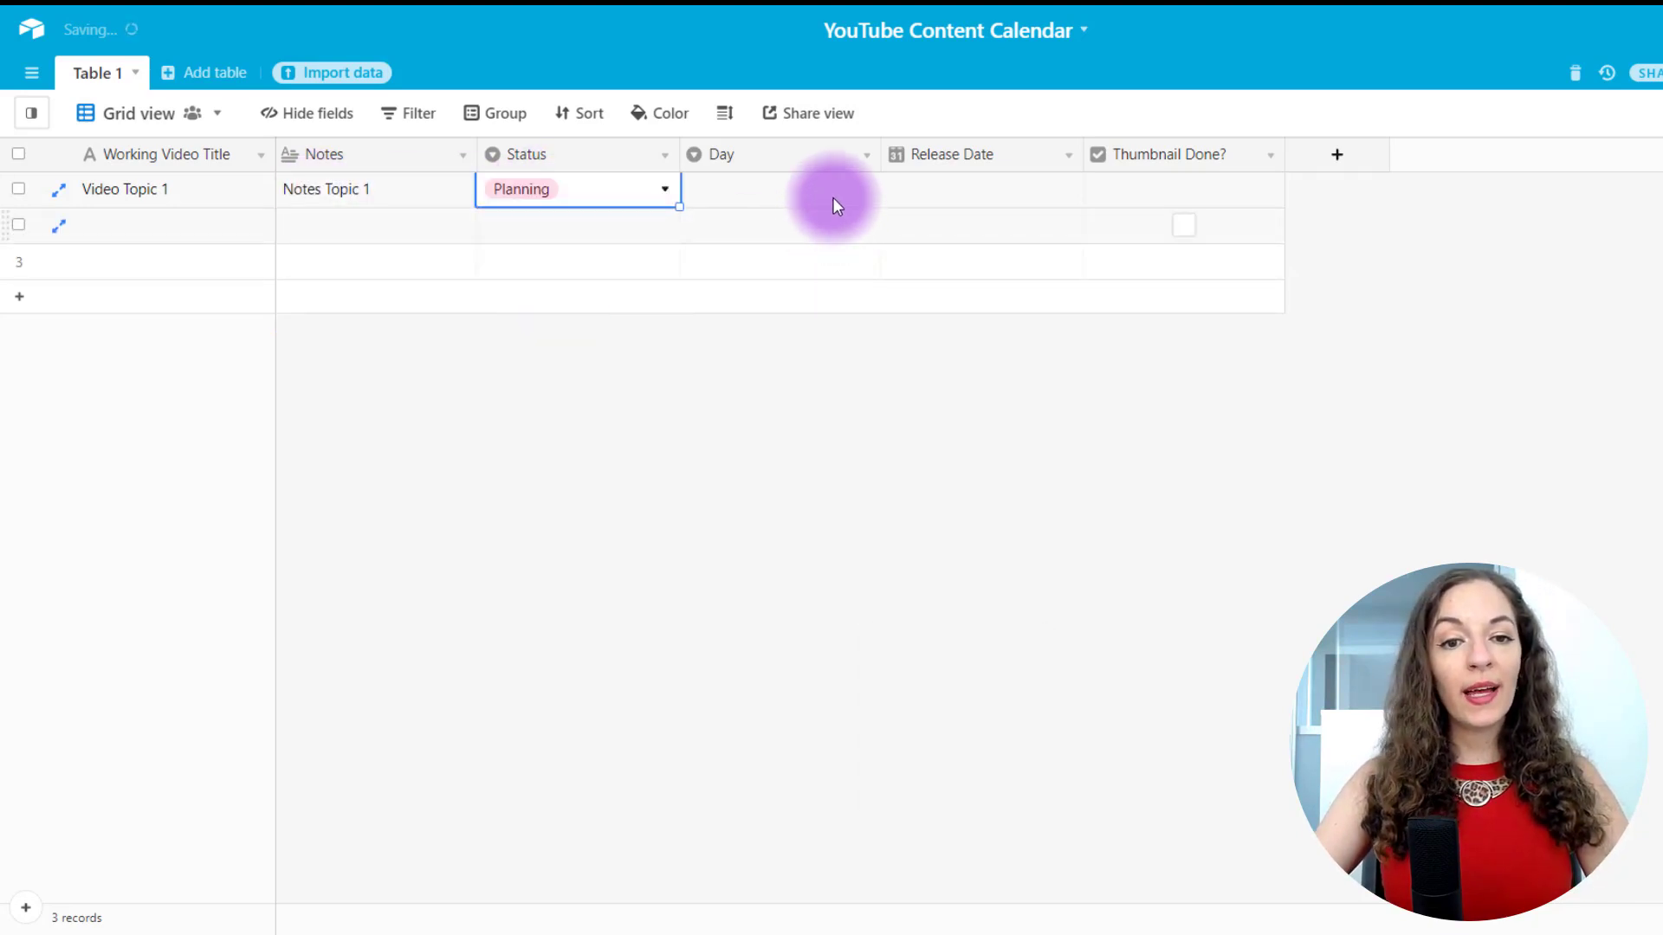
pyautogui.click(833, 199)
pyautogui.click(827, 202)
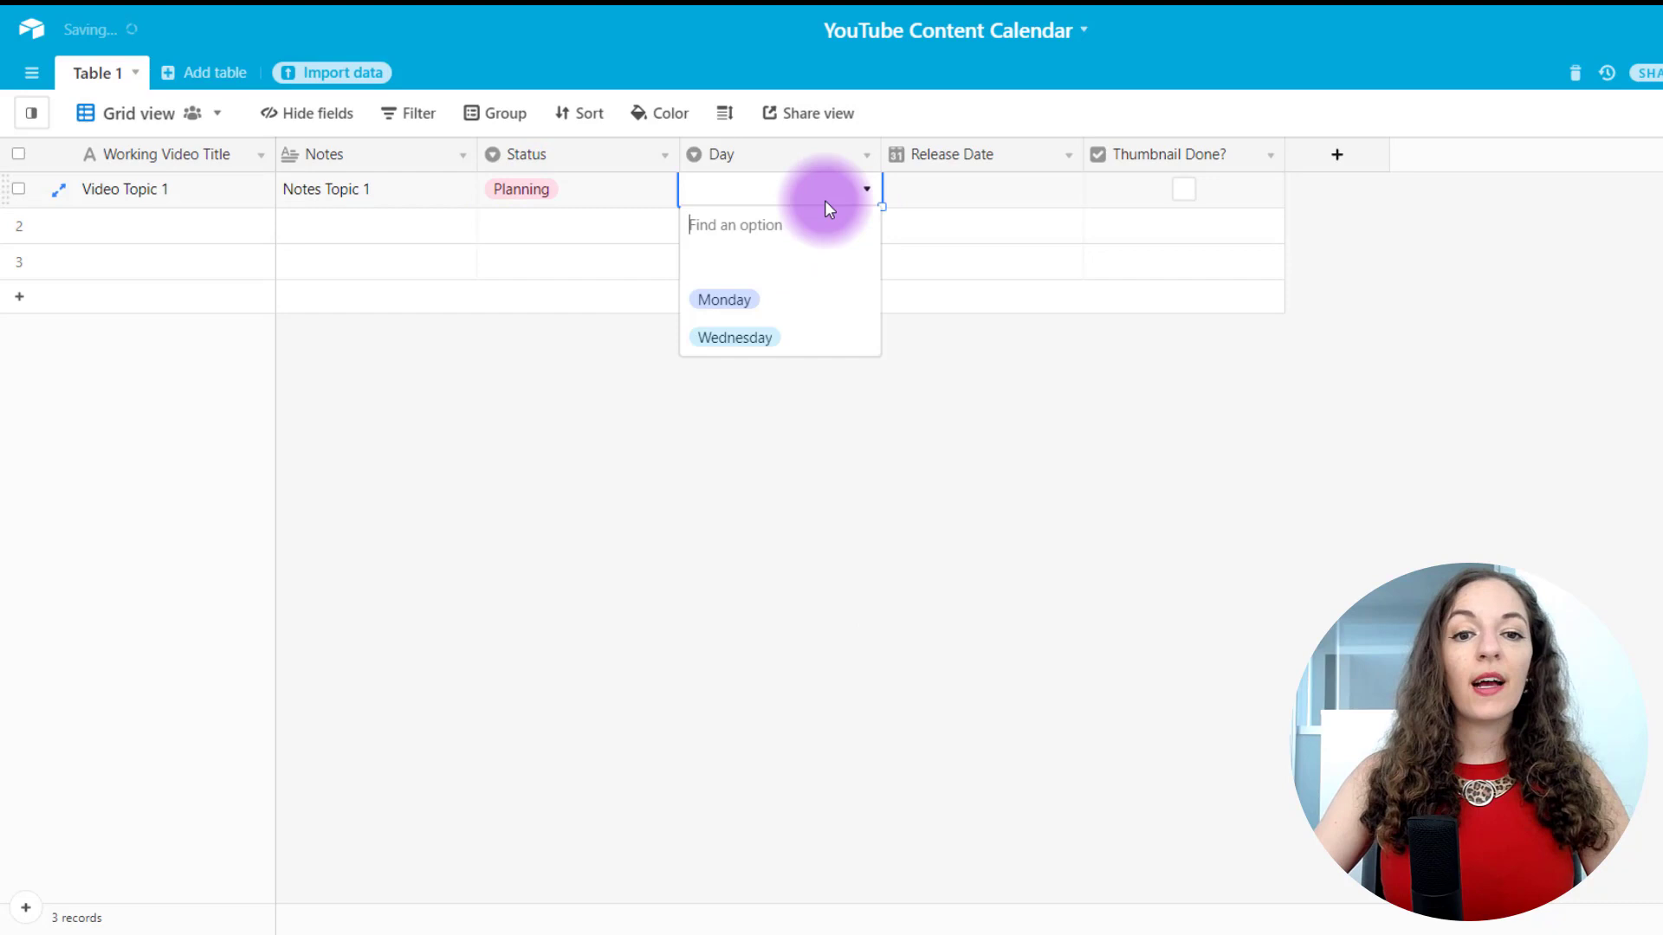
pyautogui.click(726, 303)
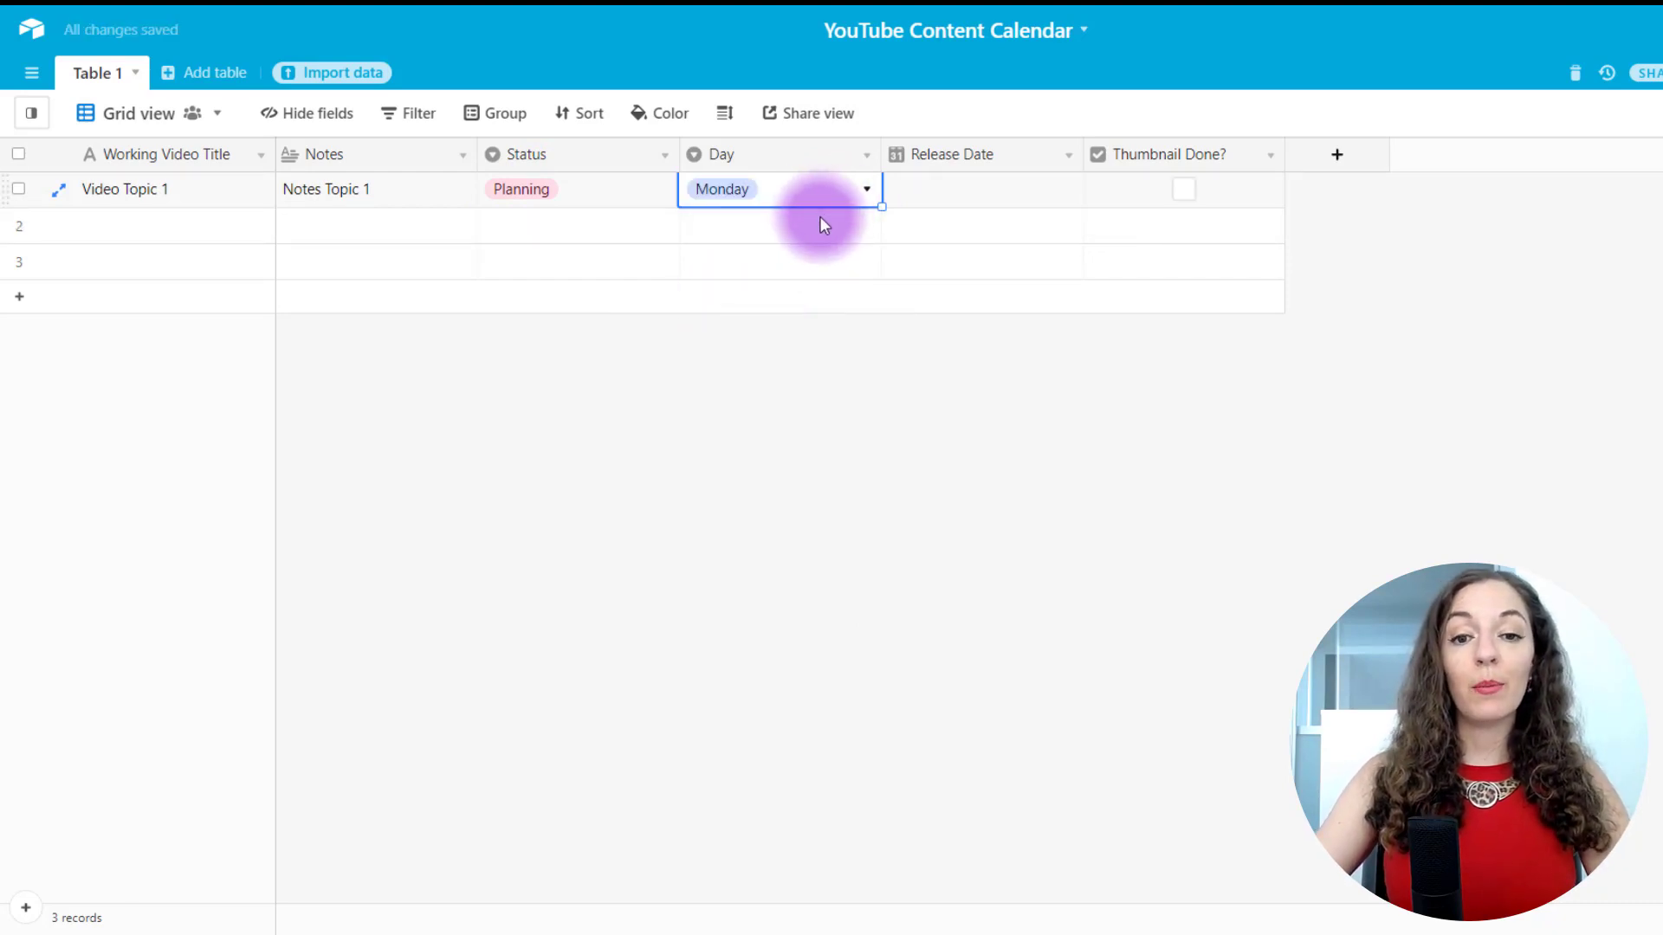
pyautogui.click(1007, 198)
pyautogui.click(1006, 198)
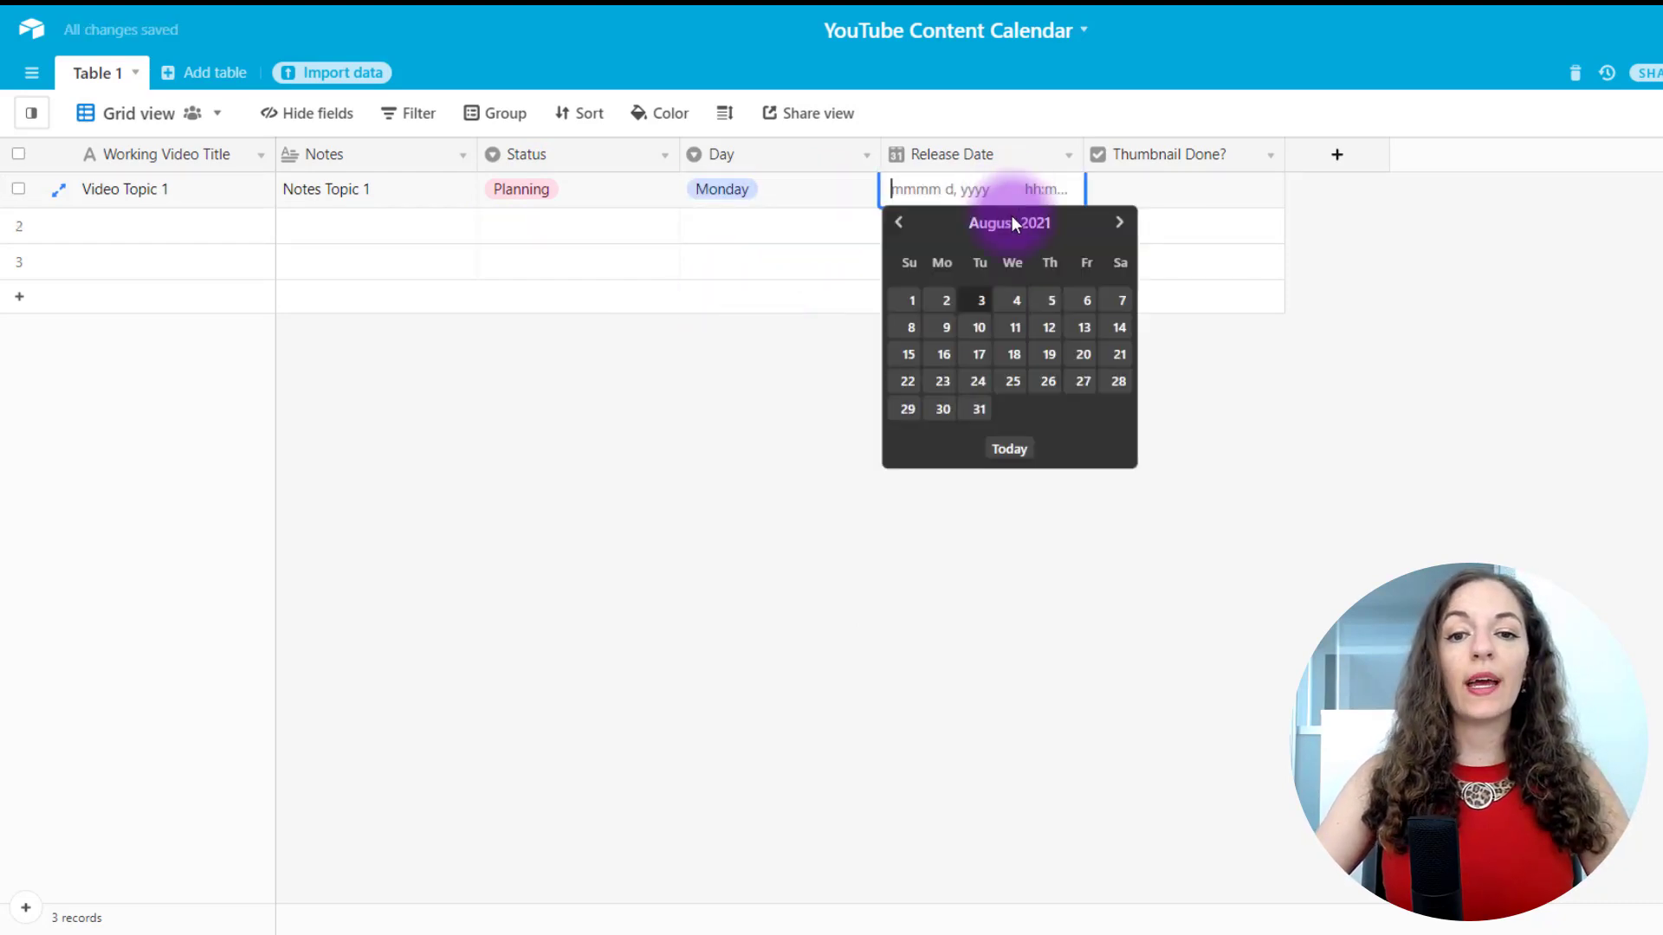
pyautogui.click(944, 329)
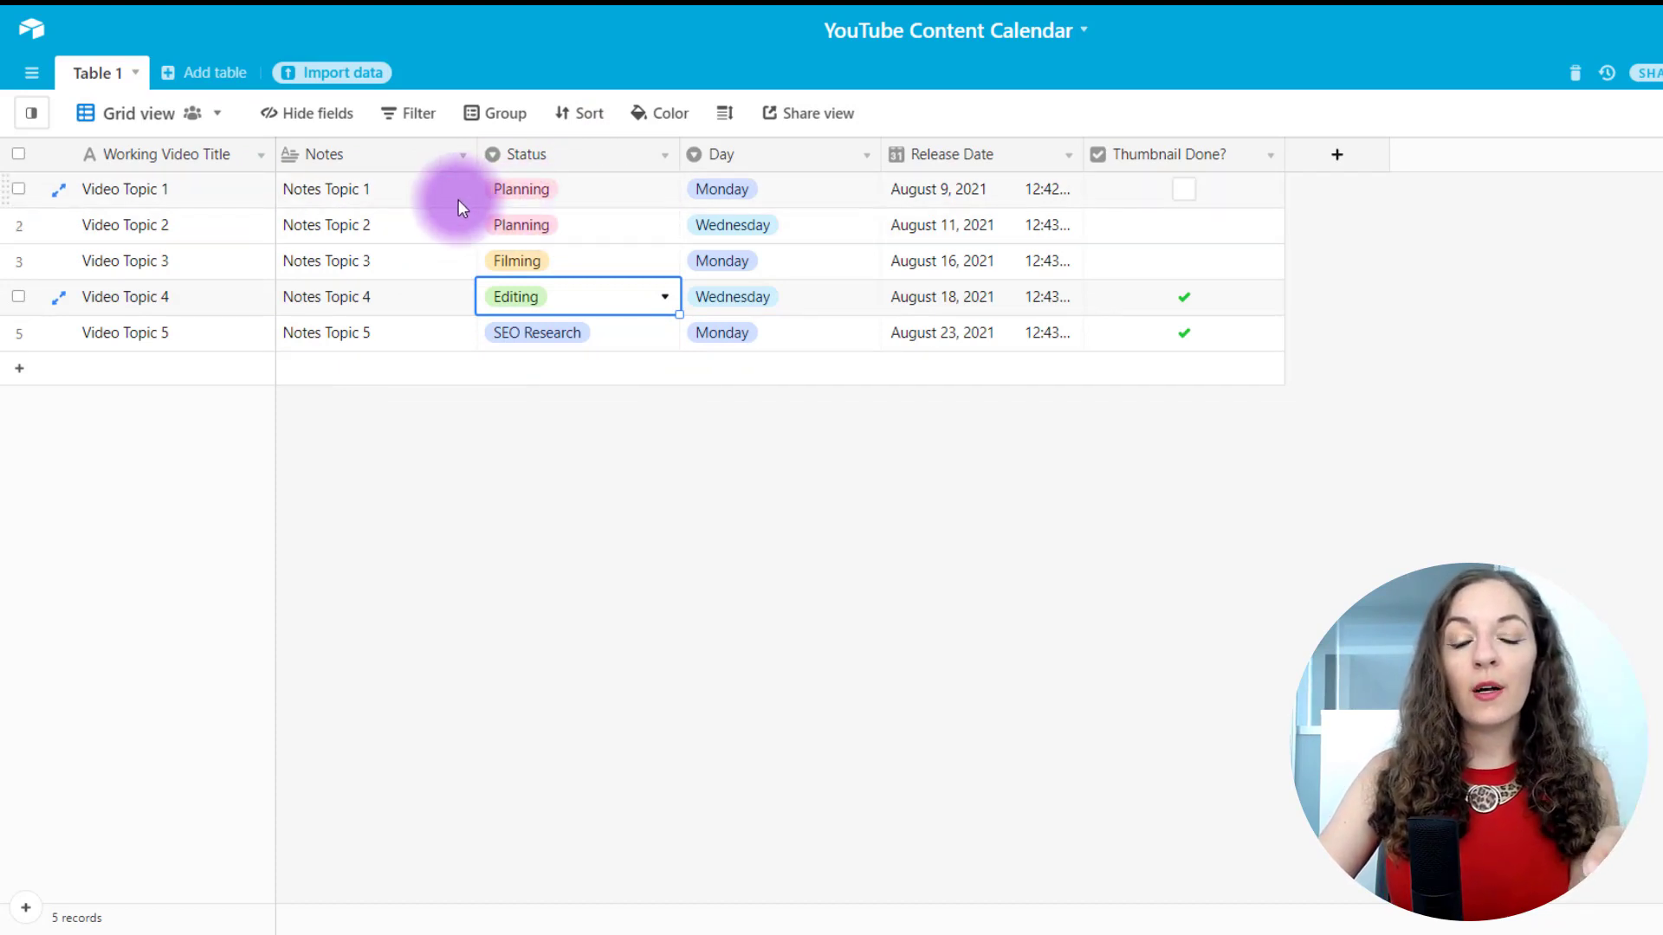
# - Deselect the last edited cell in the grid
pyautogui.click(527, 124)
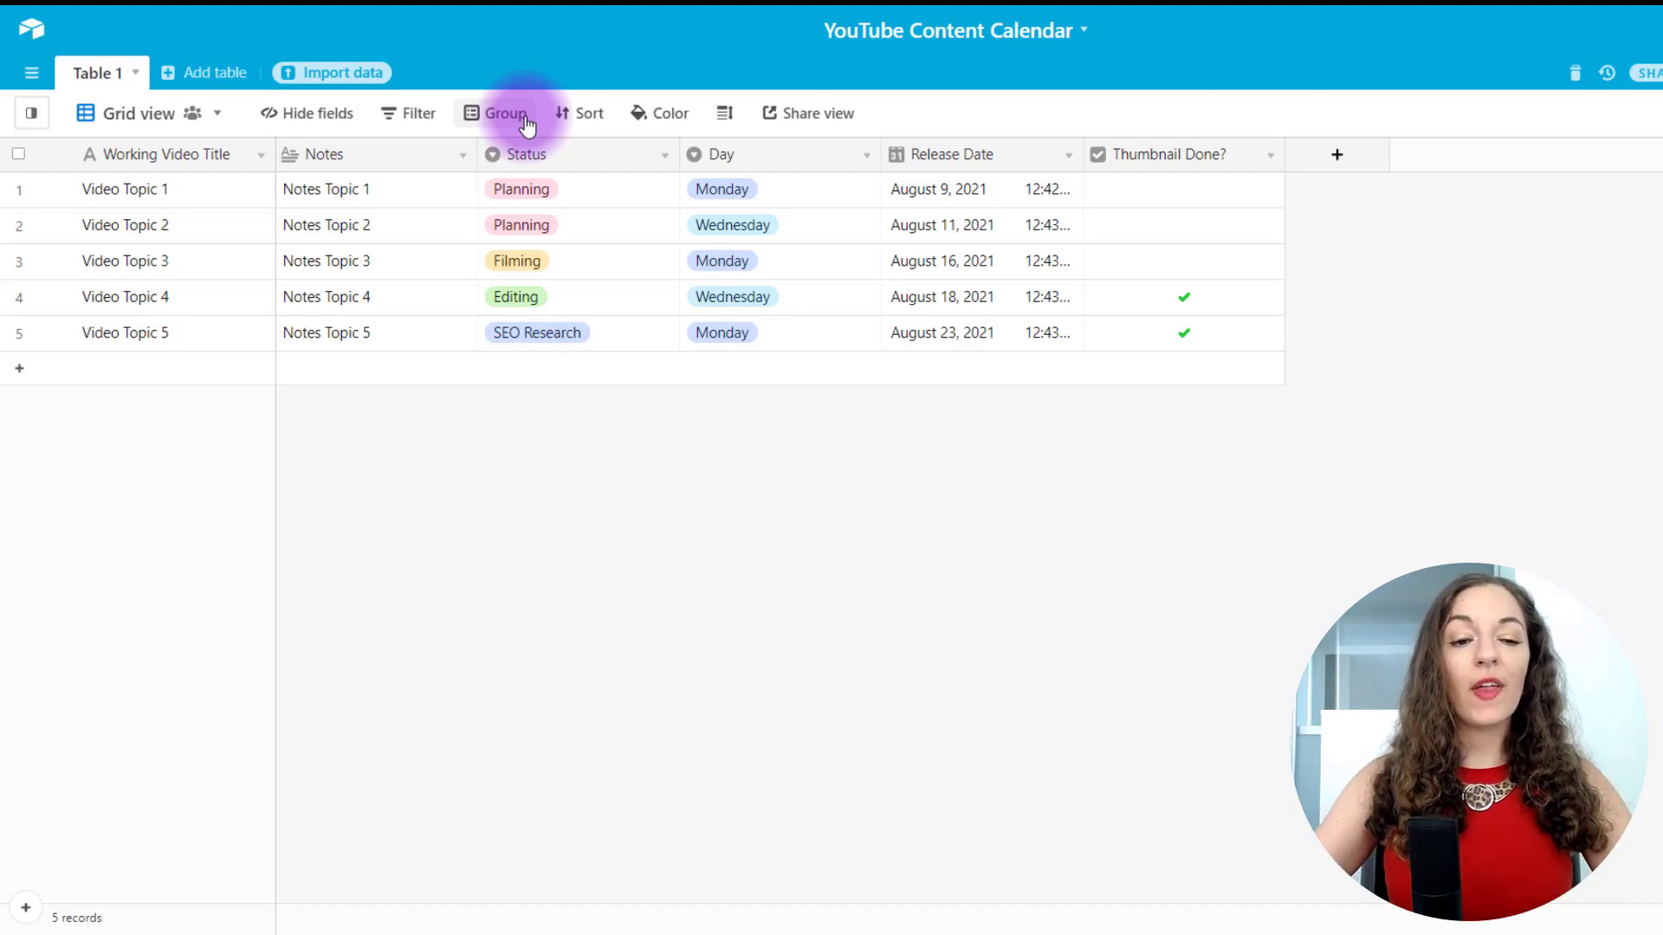
# - Group the grid view's records by the Status field
pyautogui.click(506, 120)
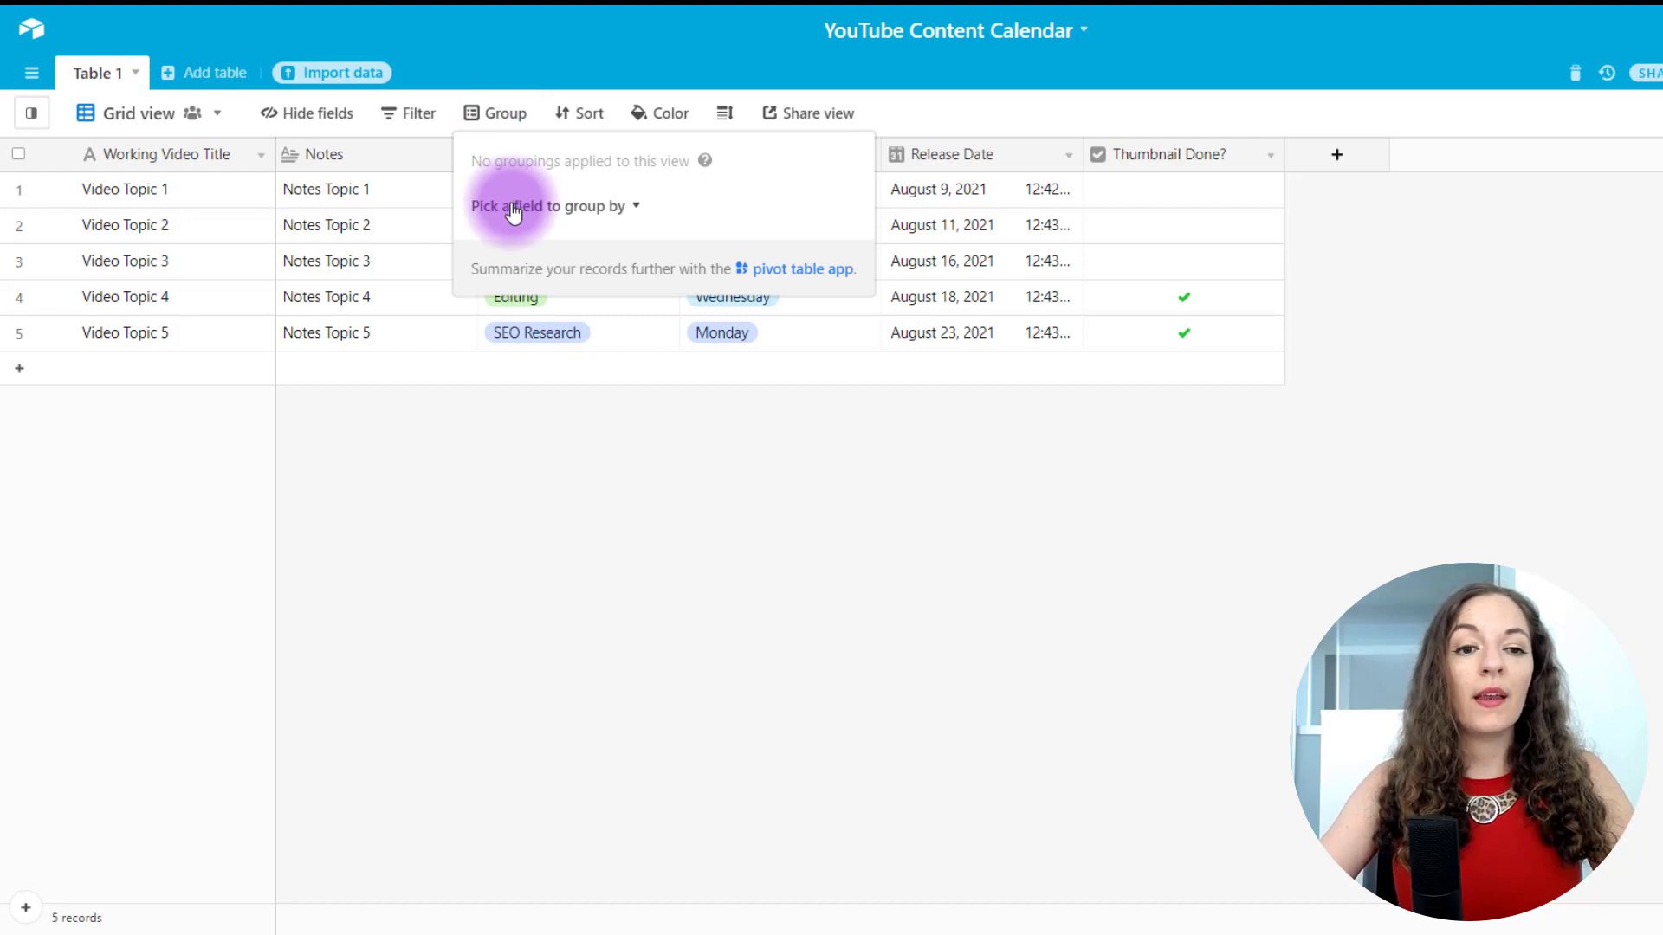
pyautogui.click(604, 351)
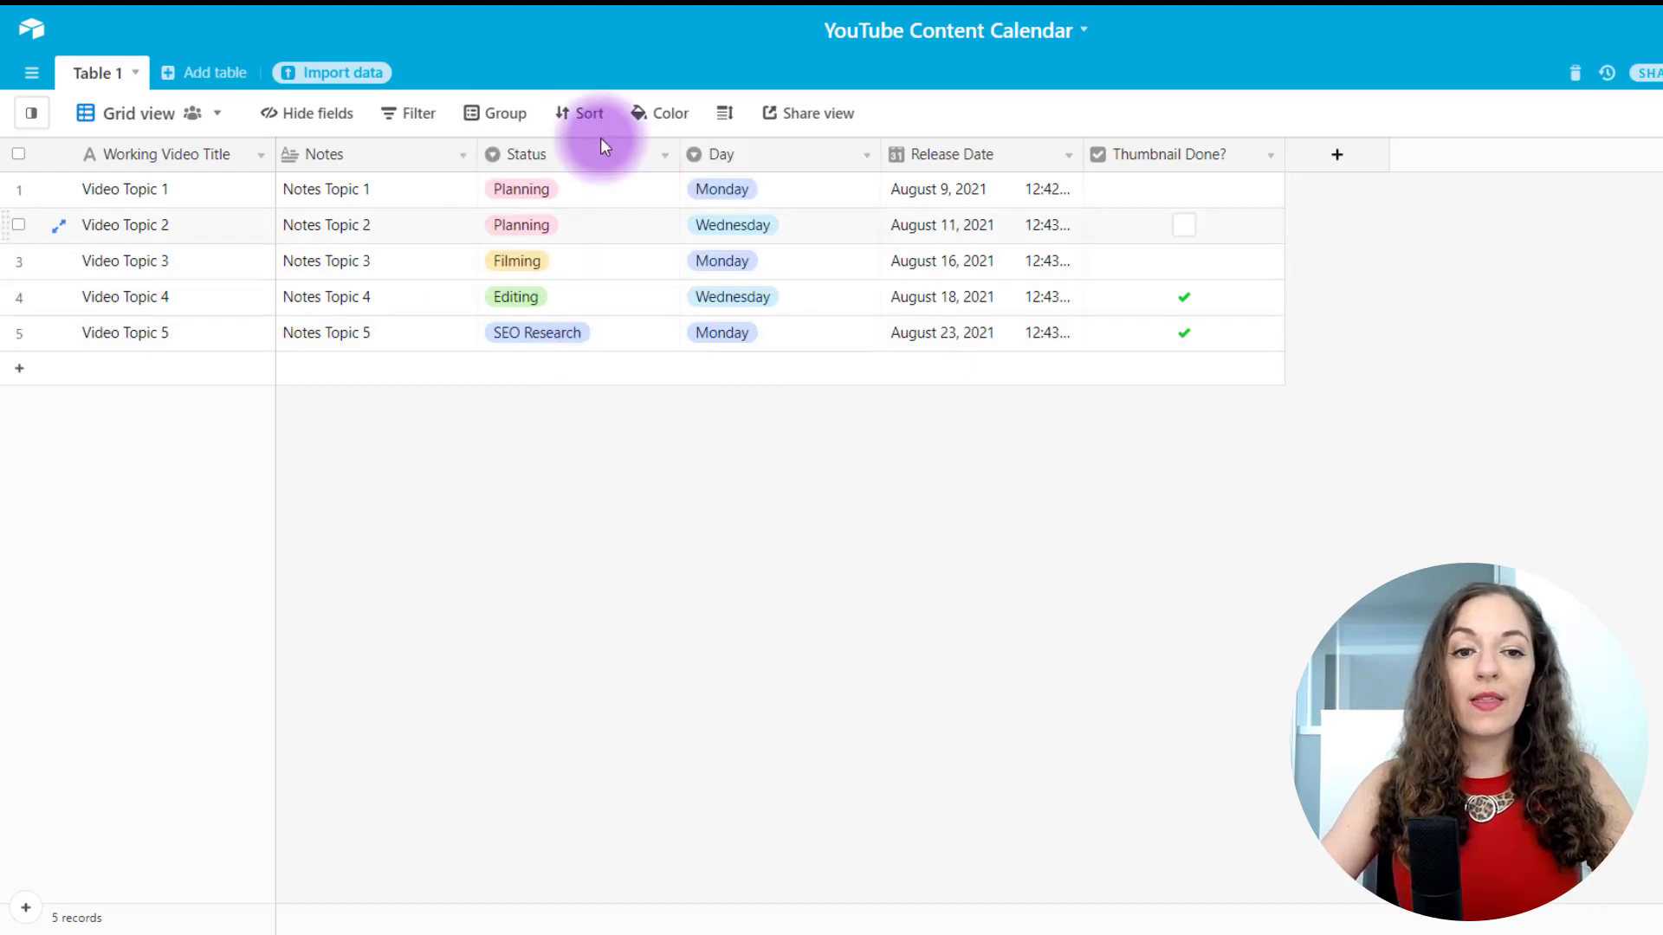
pyautogui.click(511, 112)
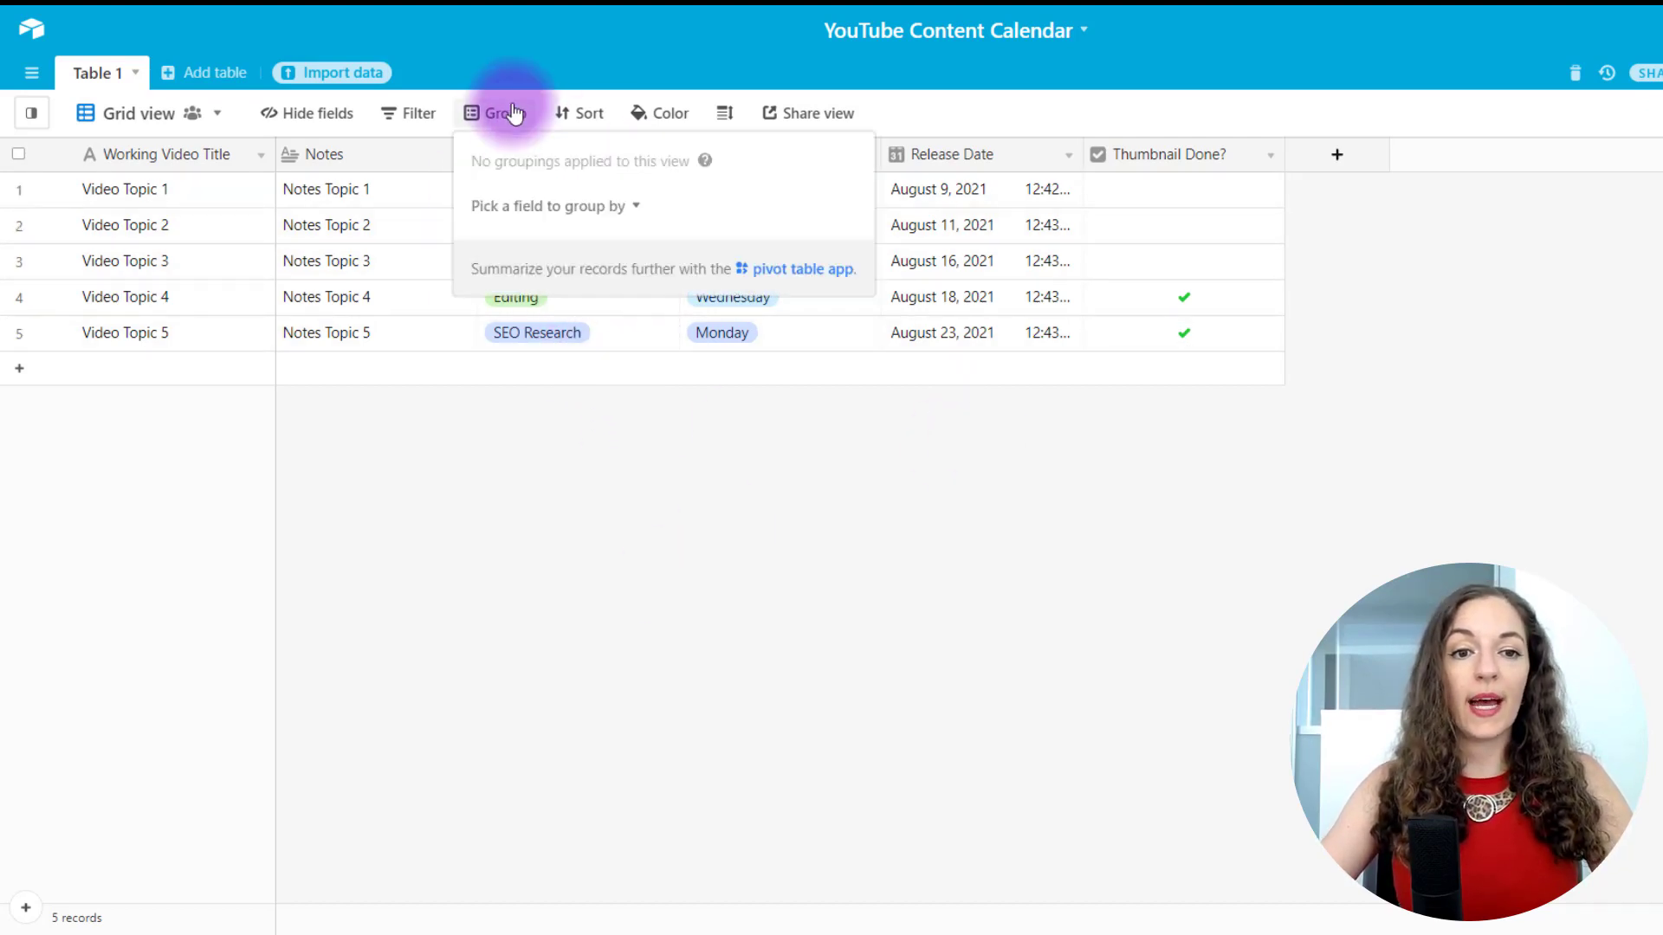
pyautogui.click(519, 206)
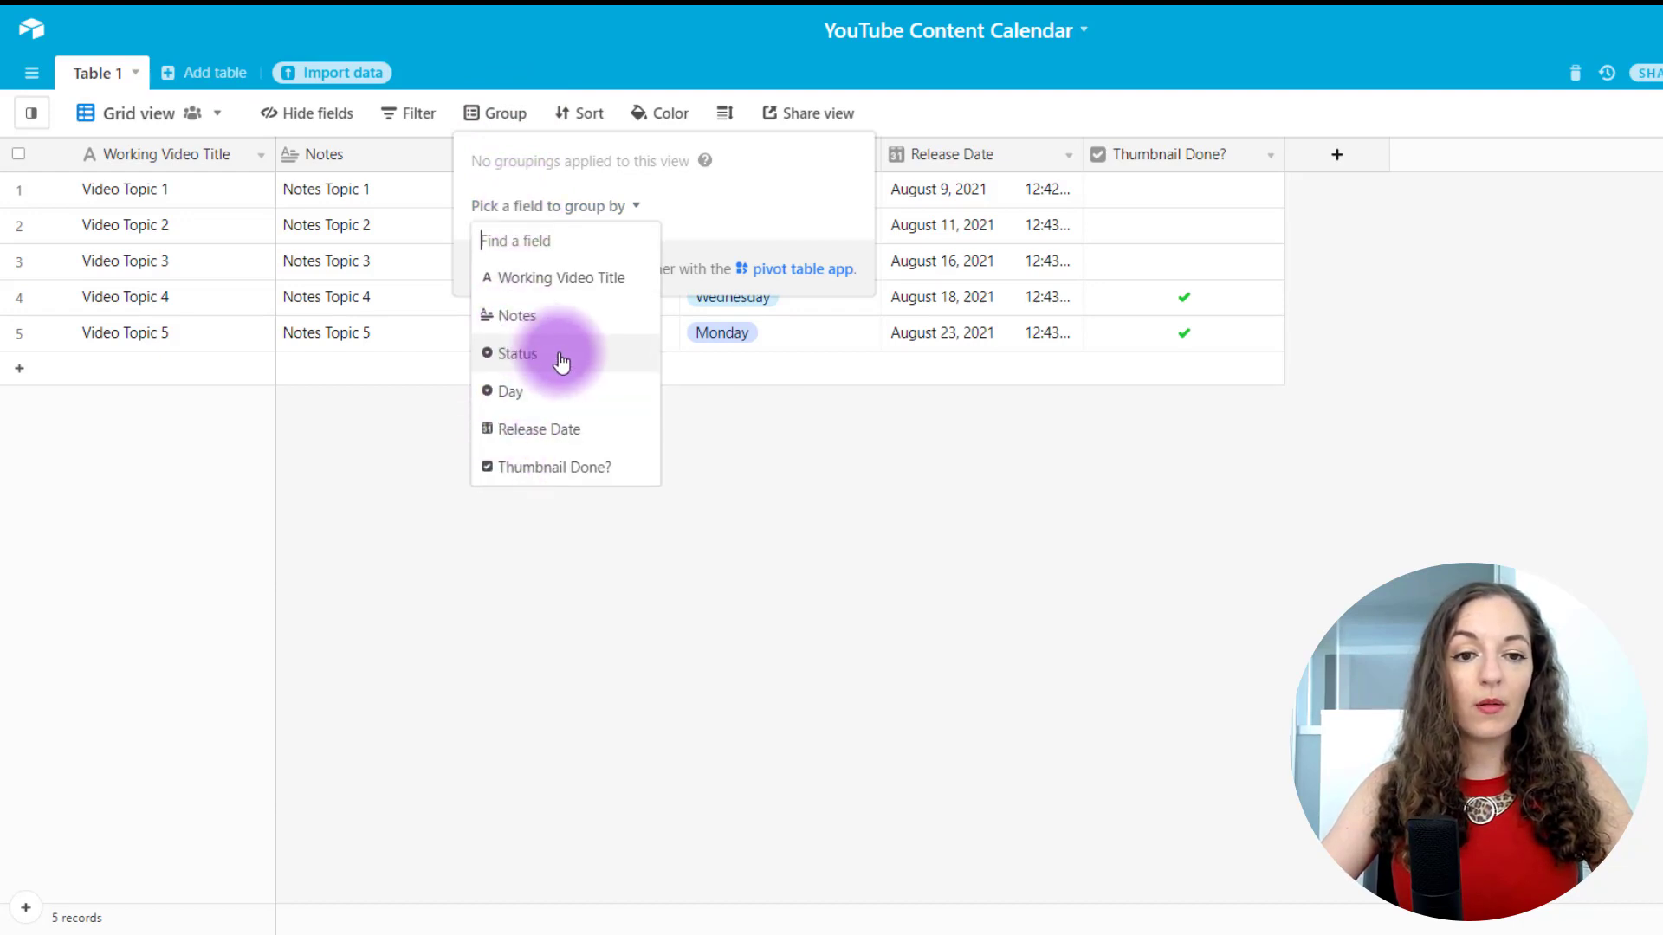
pyautogui.click(520, 353)
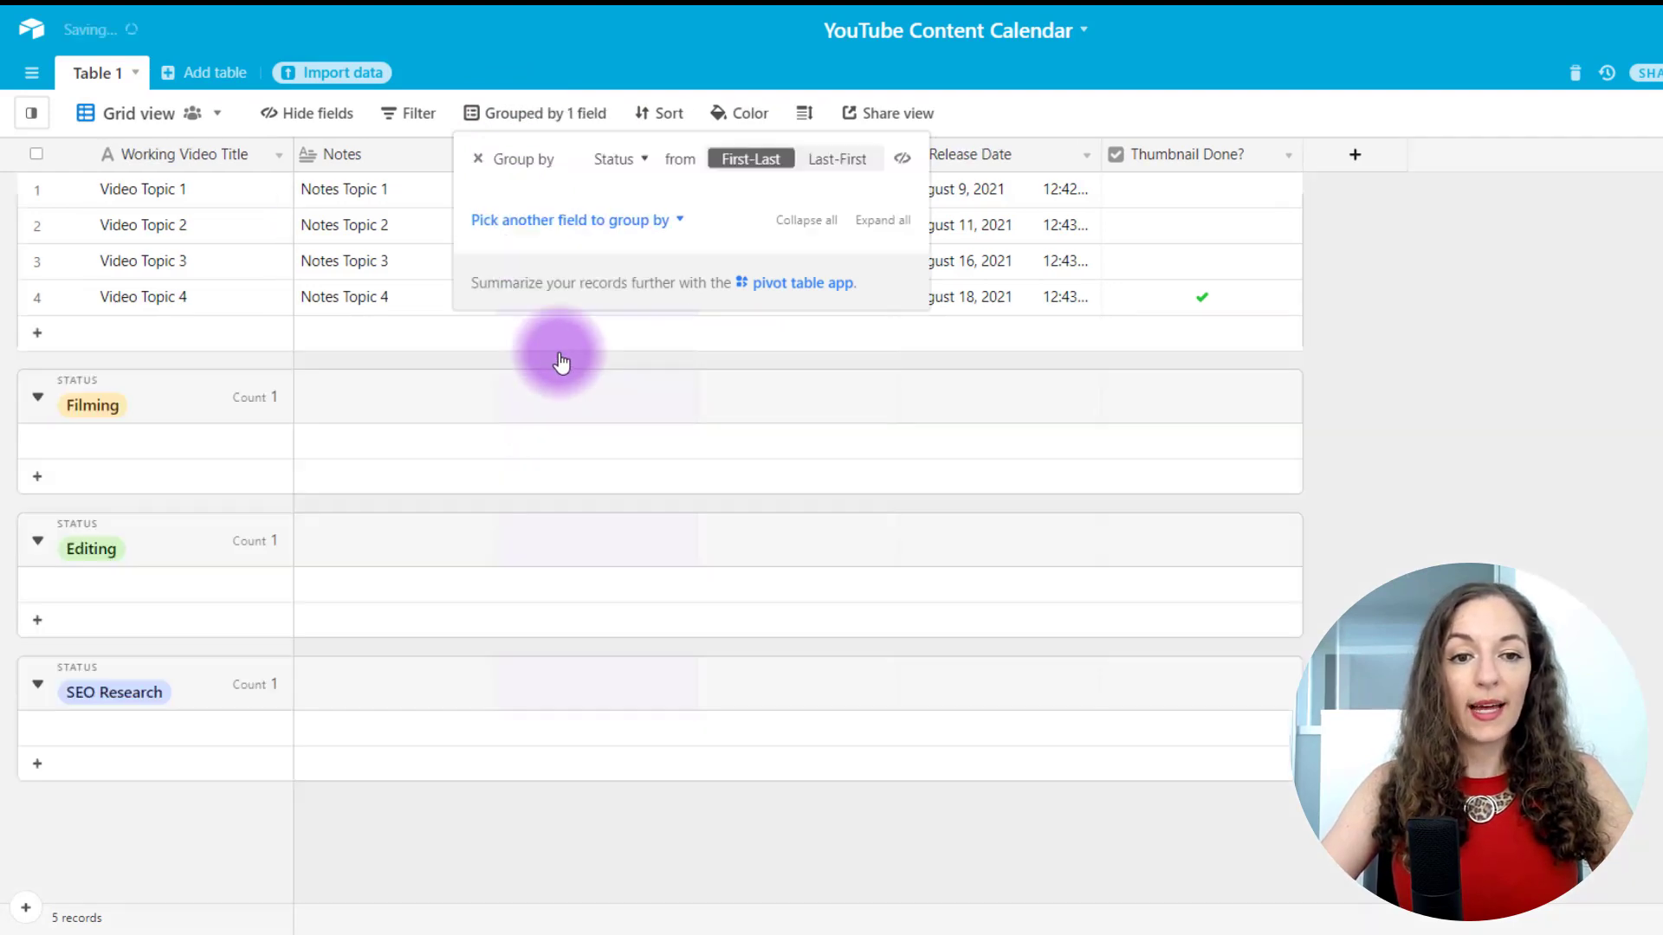
pyautogui.click(1429, 375)
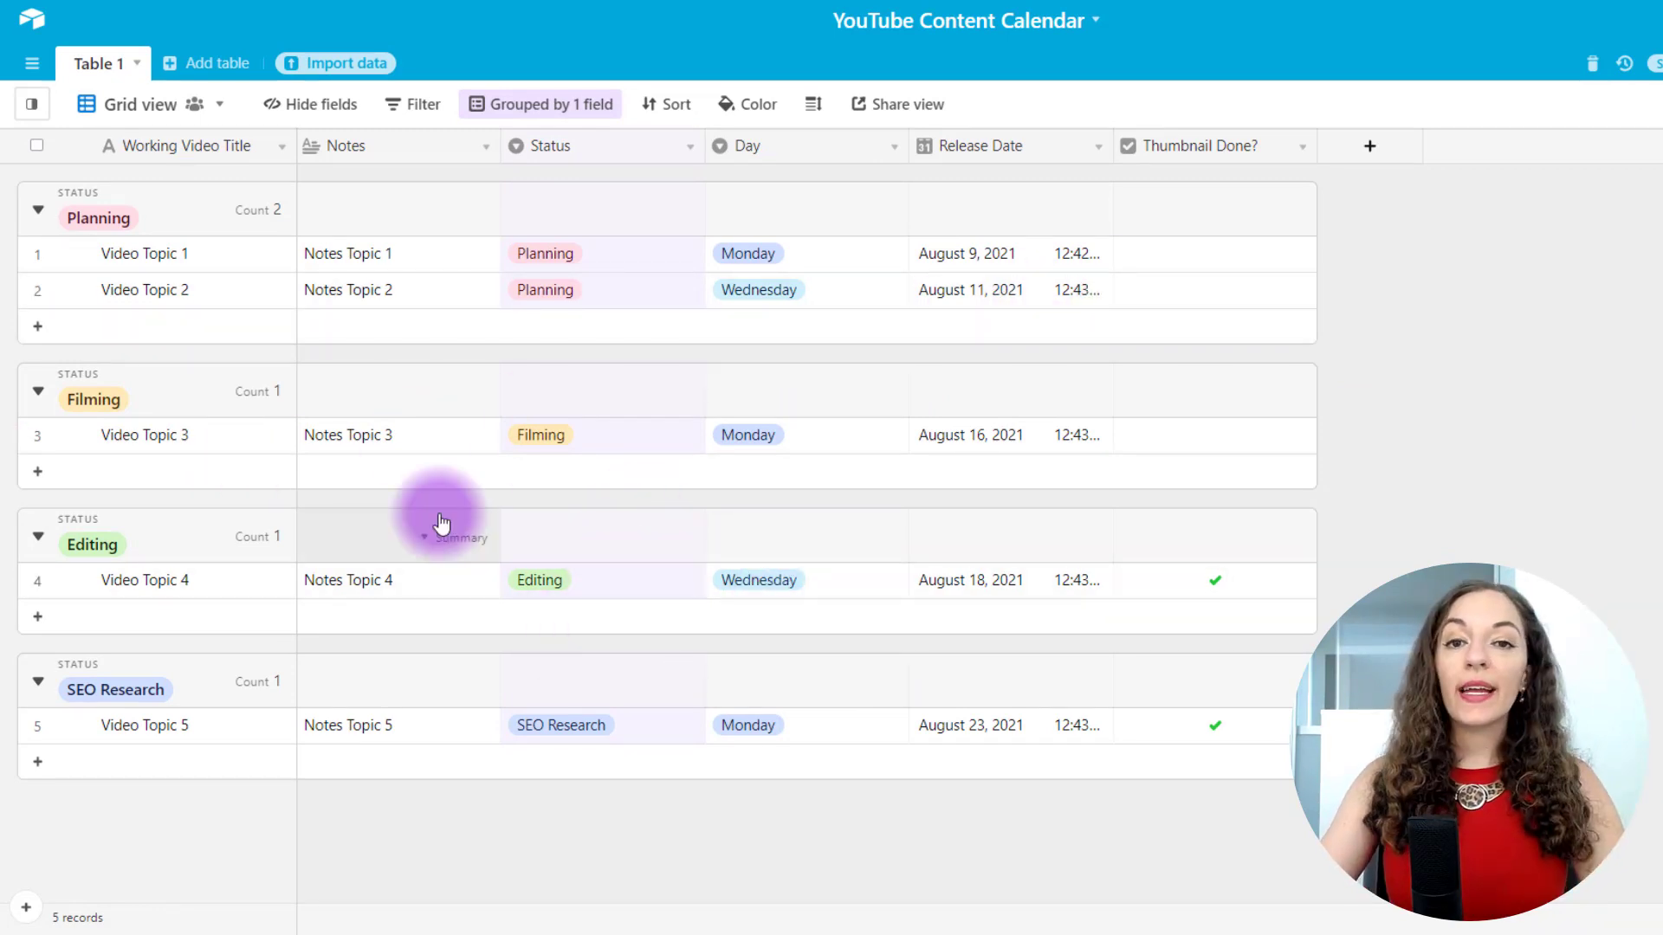
# - Create a calendar view keyed on Release Date and list its records without a date
pyautogui.moveTo(32, 115)
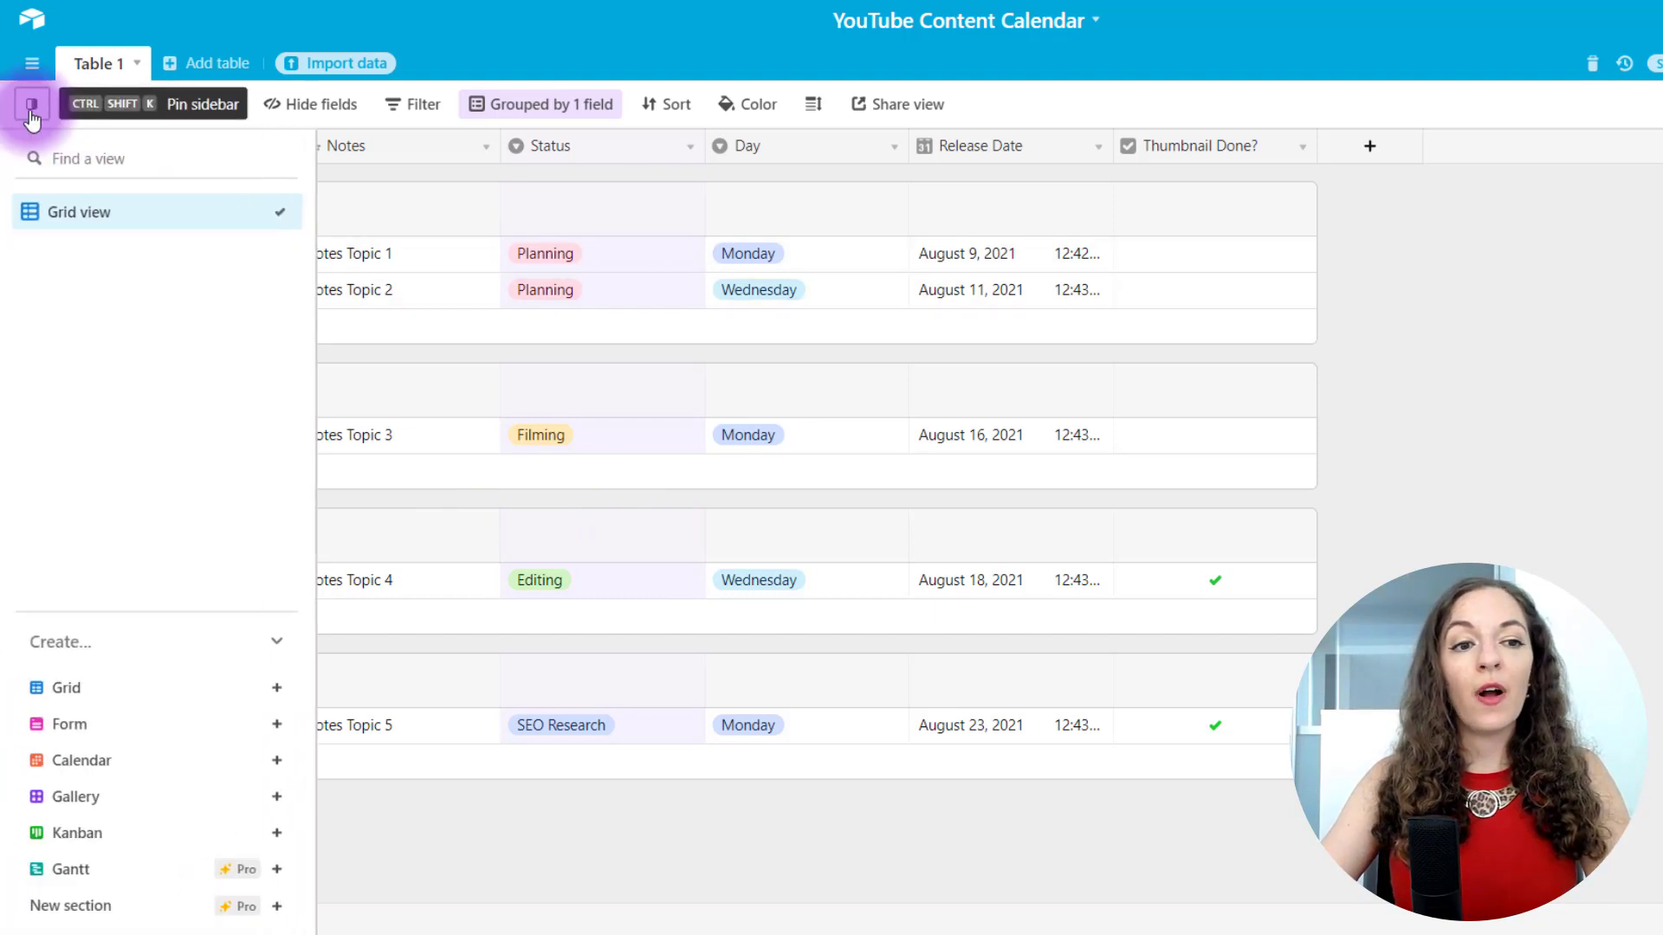
pyautogui.moveTo(100, 761)
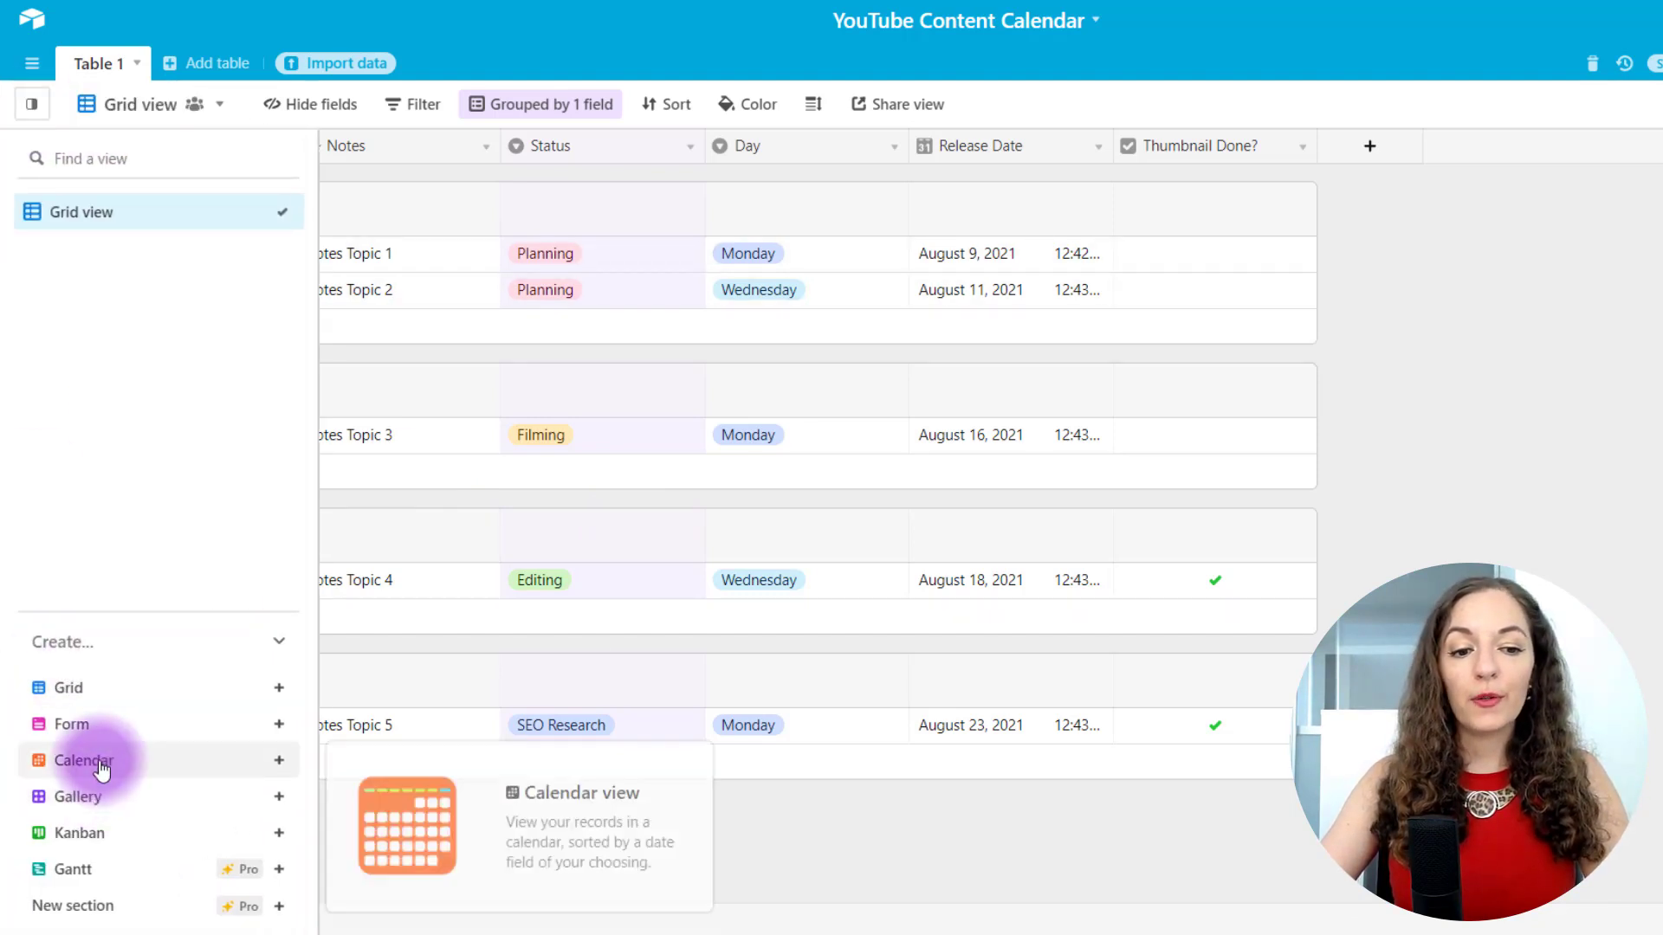
pyautogui.click(279, 762)
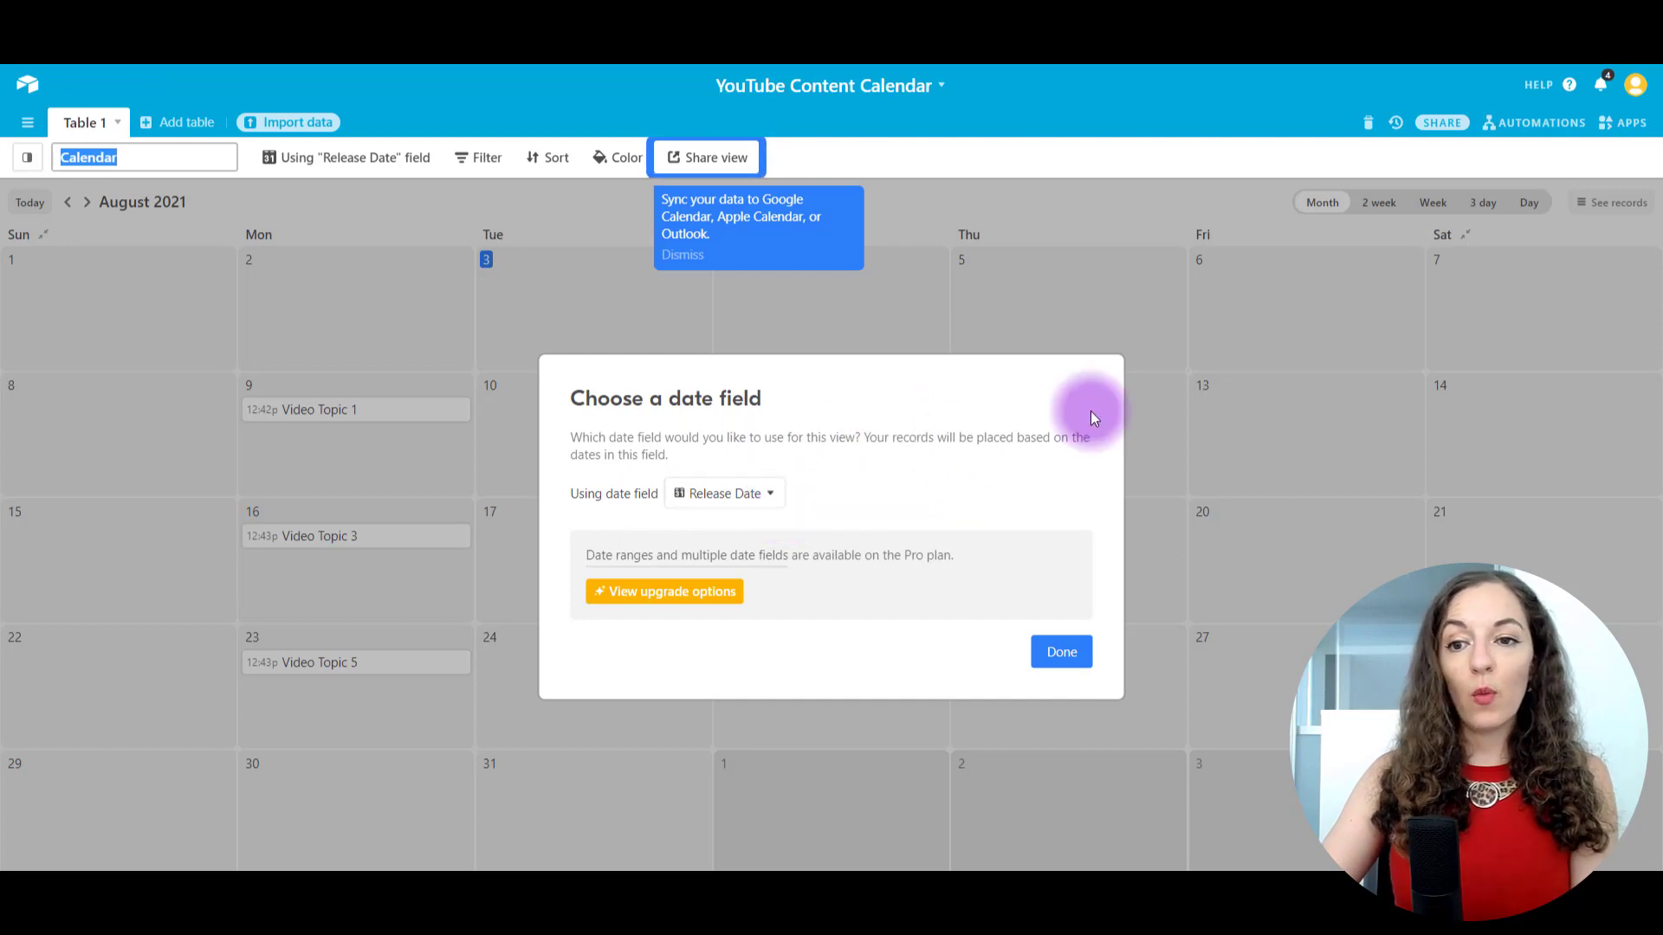
pyautogui.click(1071, 658)
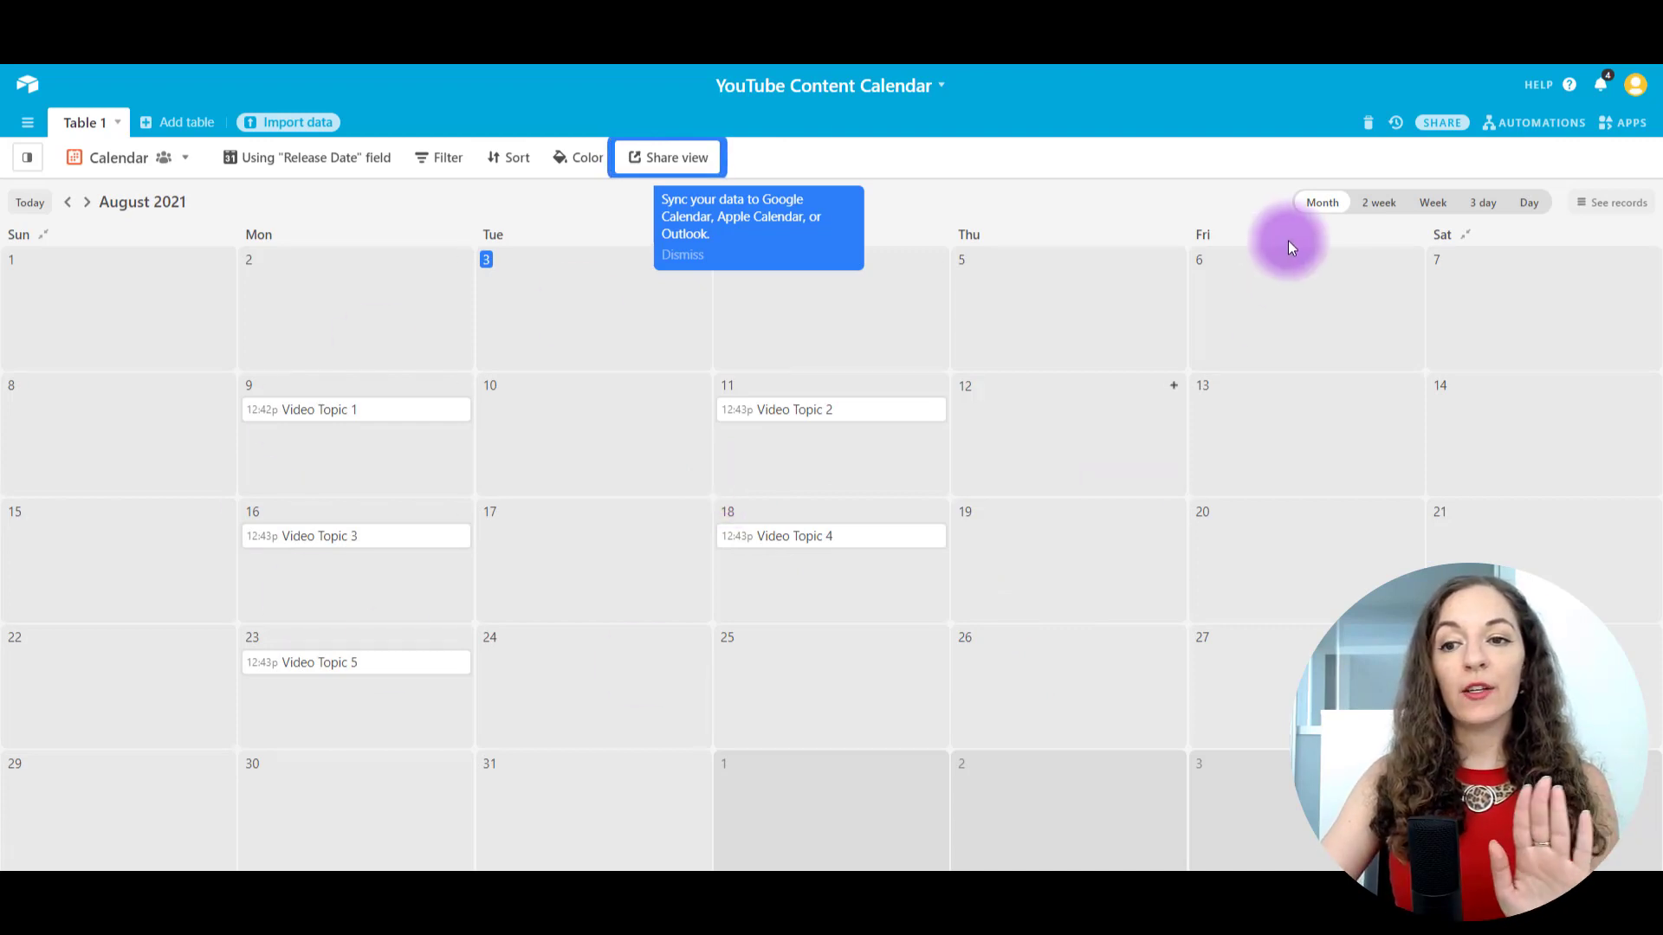
pyautogui.click(1618, 202)
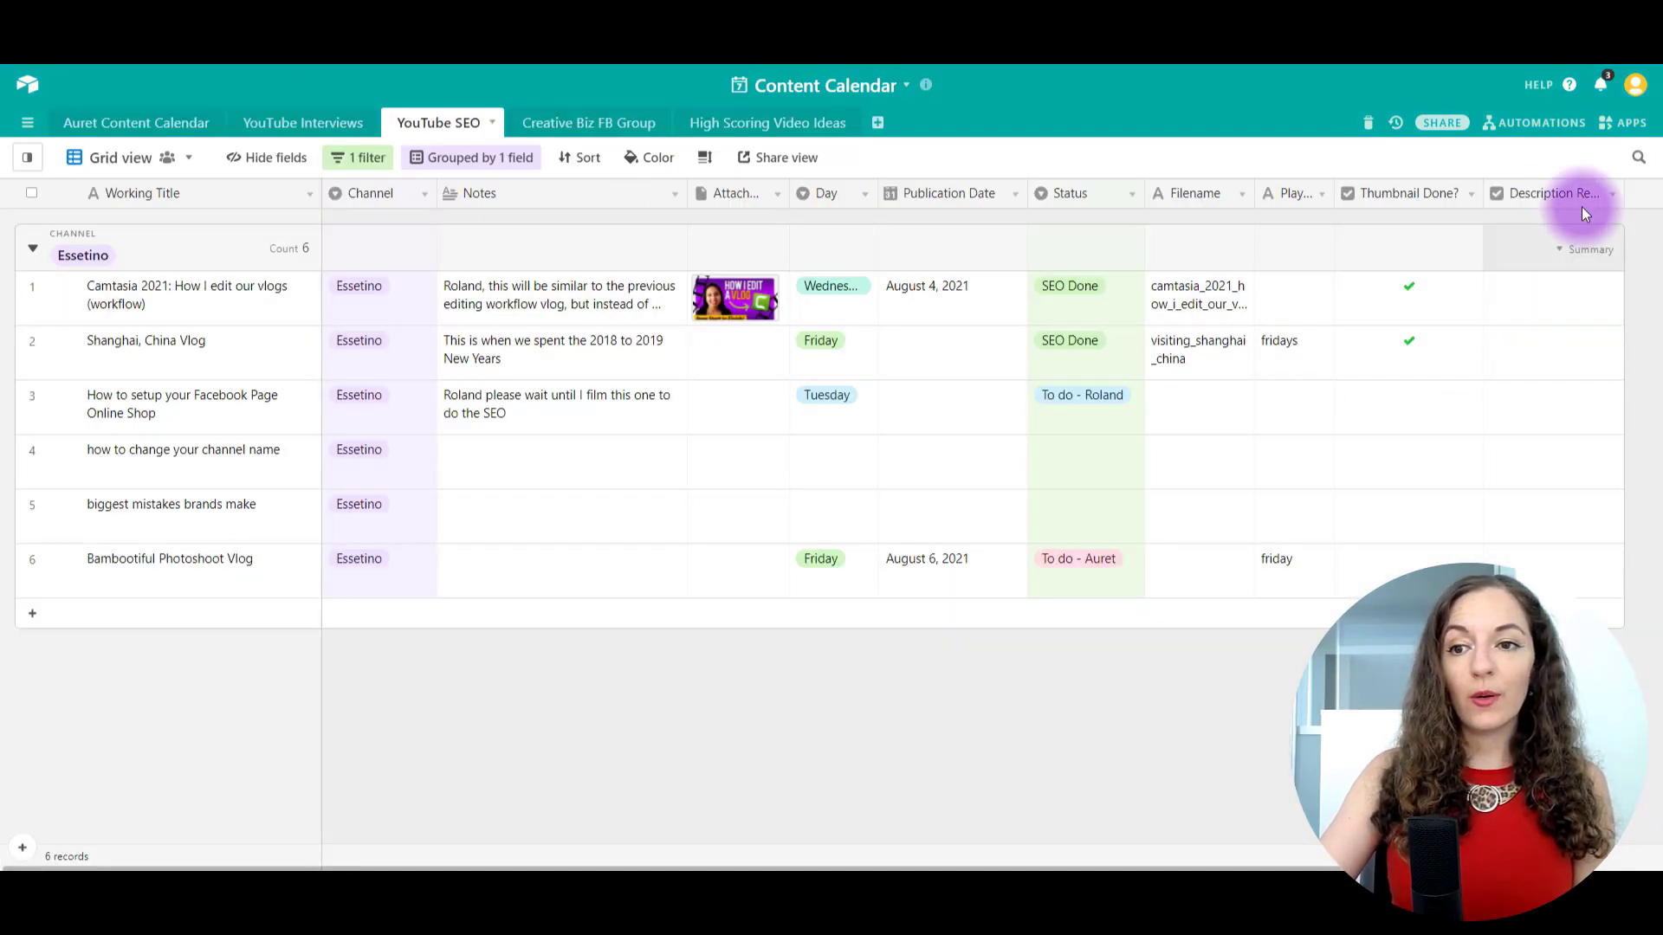
# - Switch to the calendar view and move the Shanghai, China Vlog onto Friday the 11th
pyautogui.click(27, 122)
pyautogui.click(27, 157)
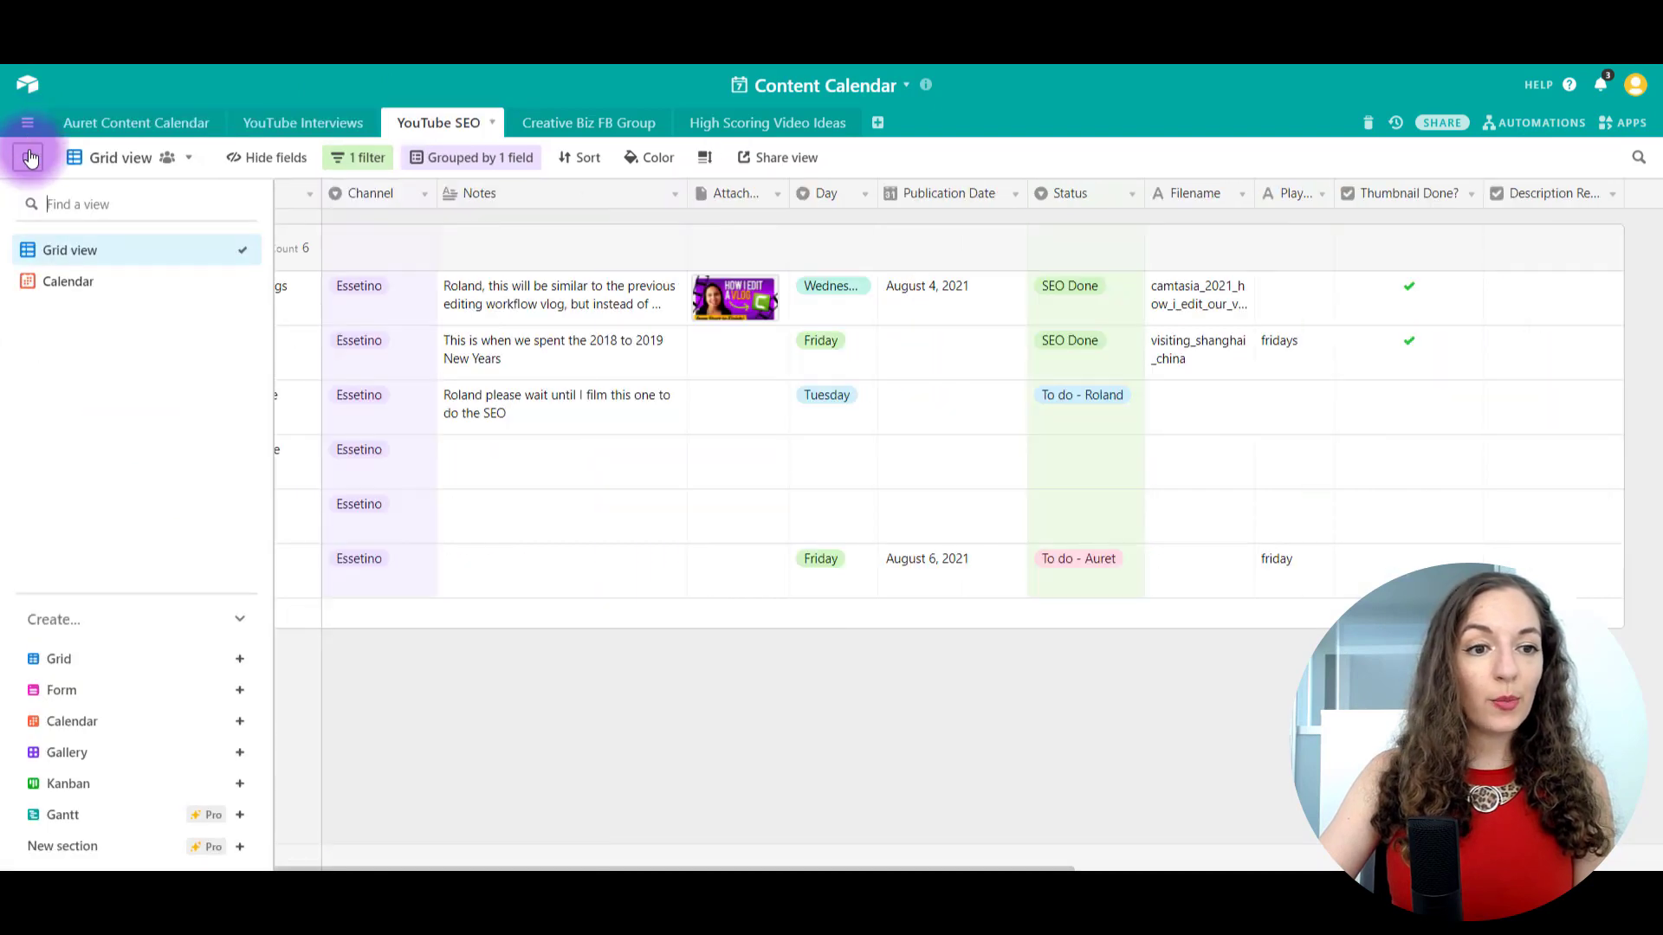
pyautogui.click(59, 291)
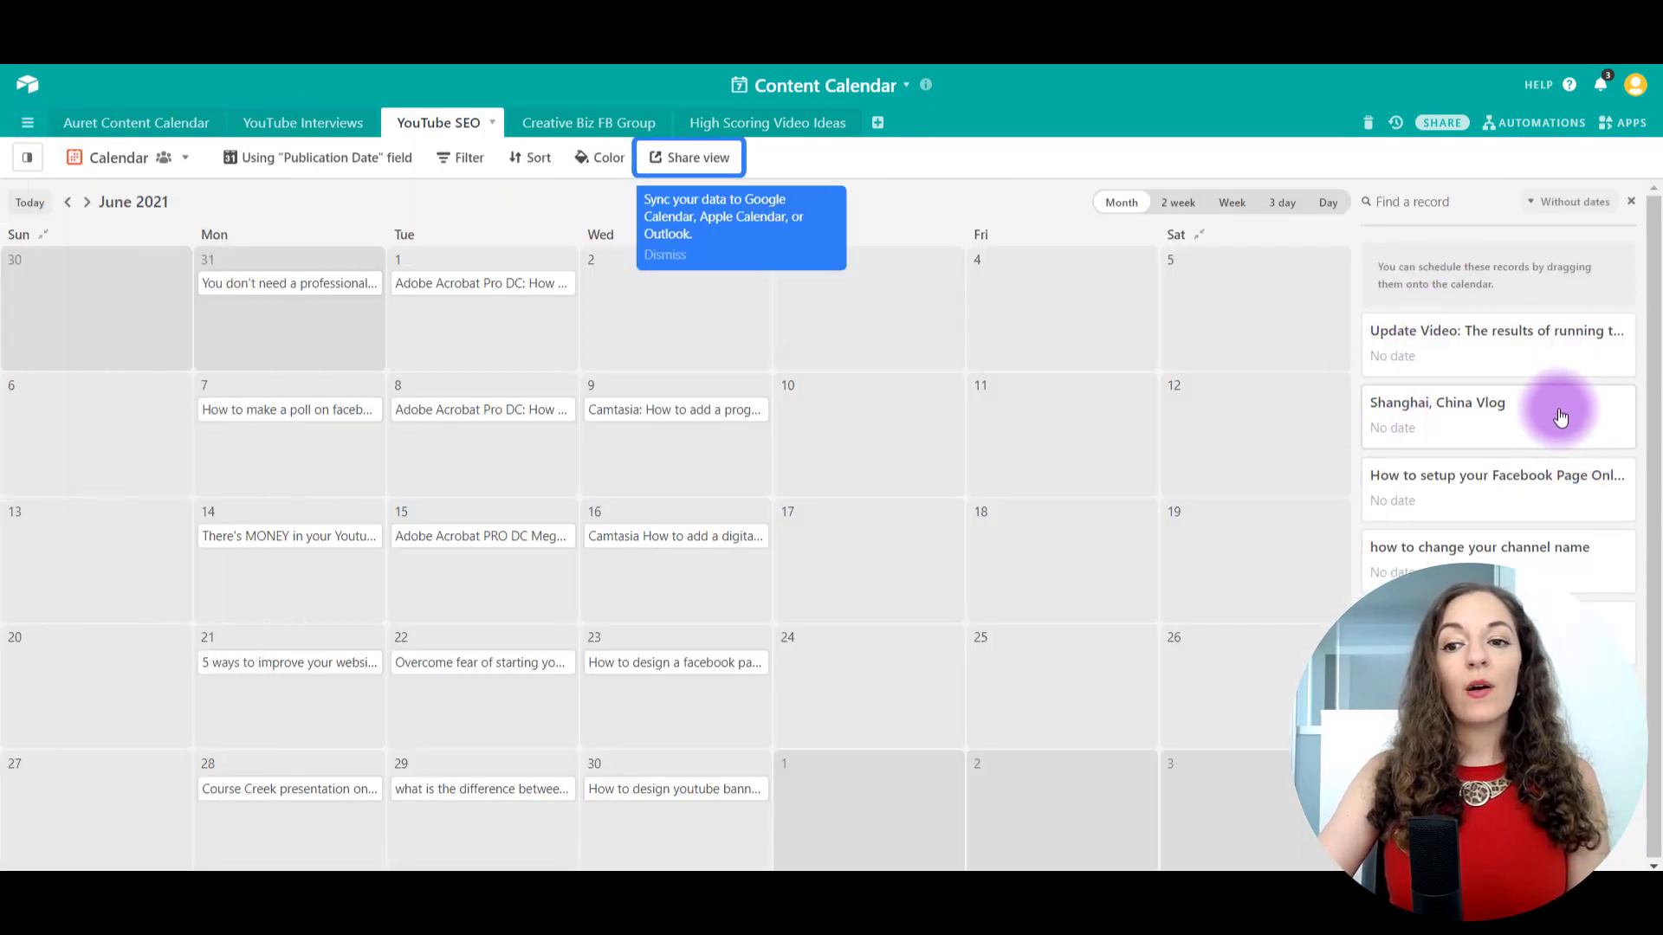
pyautogui.moveTo(1555, 417); pyautogui.dragTo(1380, 415)
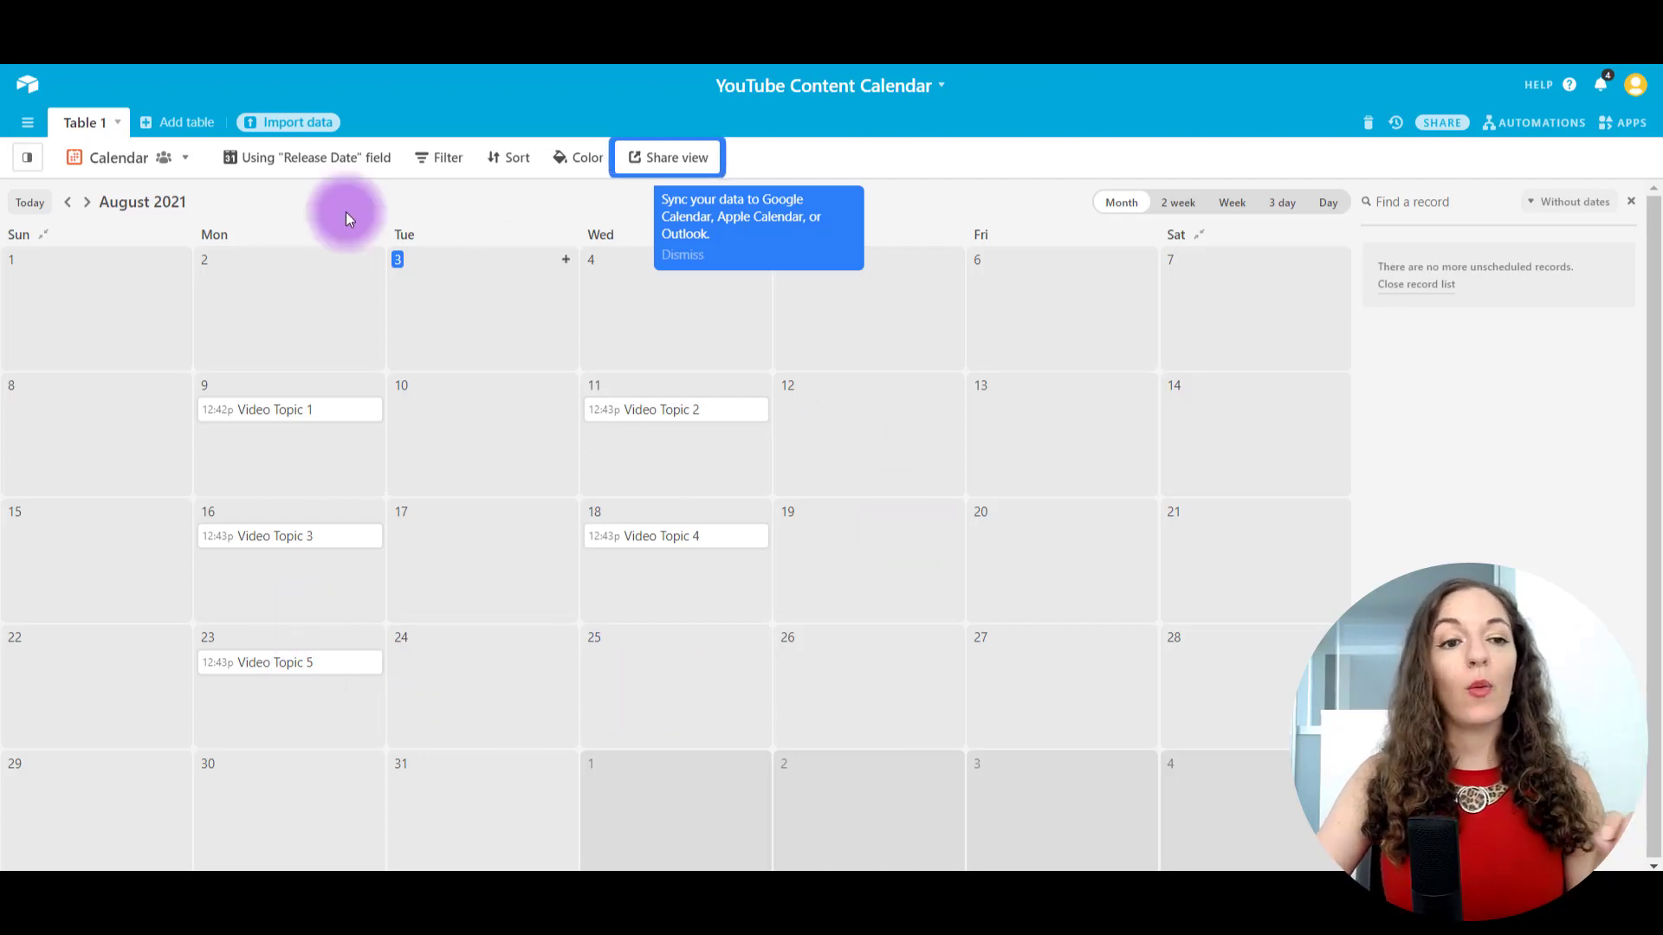
# - Return to the Status-grouped Grid view, collapse the views sidebar, and bring up the Filter options
pyautogui.click(27, 157)
pyautogui.click(76, 251)
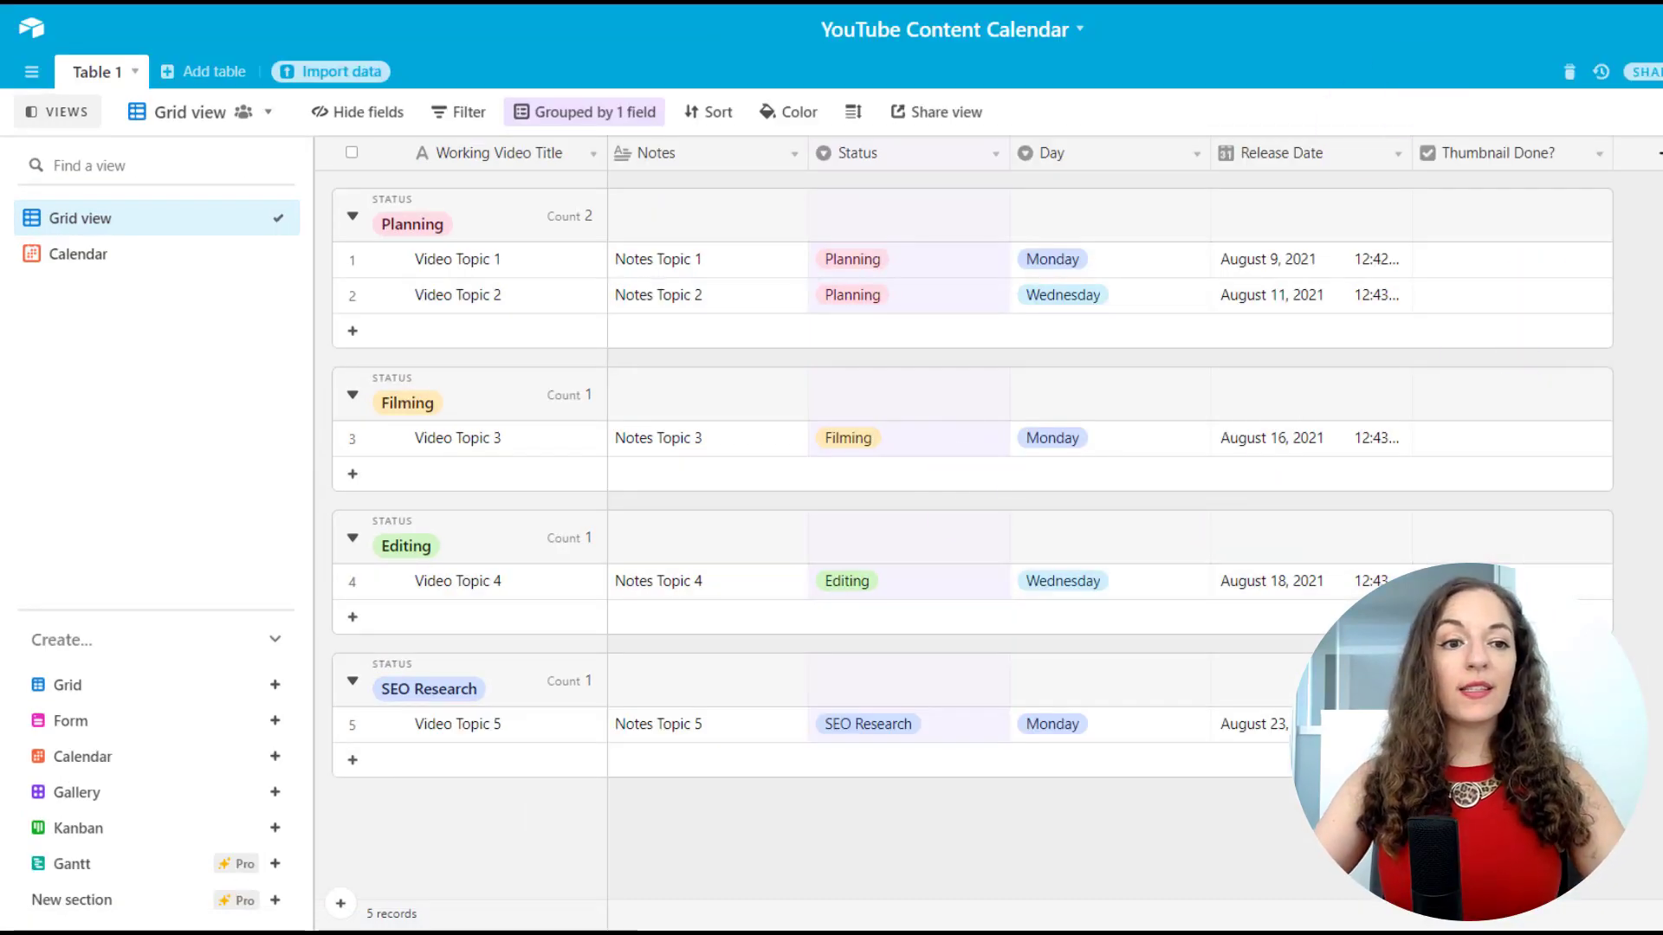
pyautogui.click(48, 112)
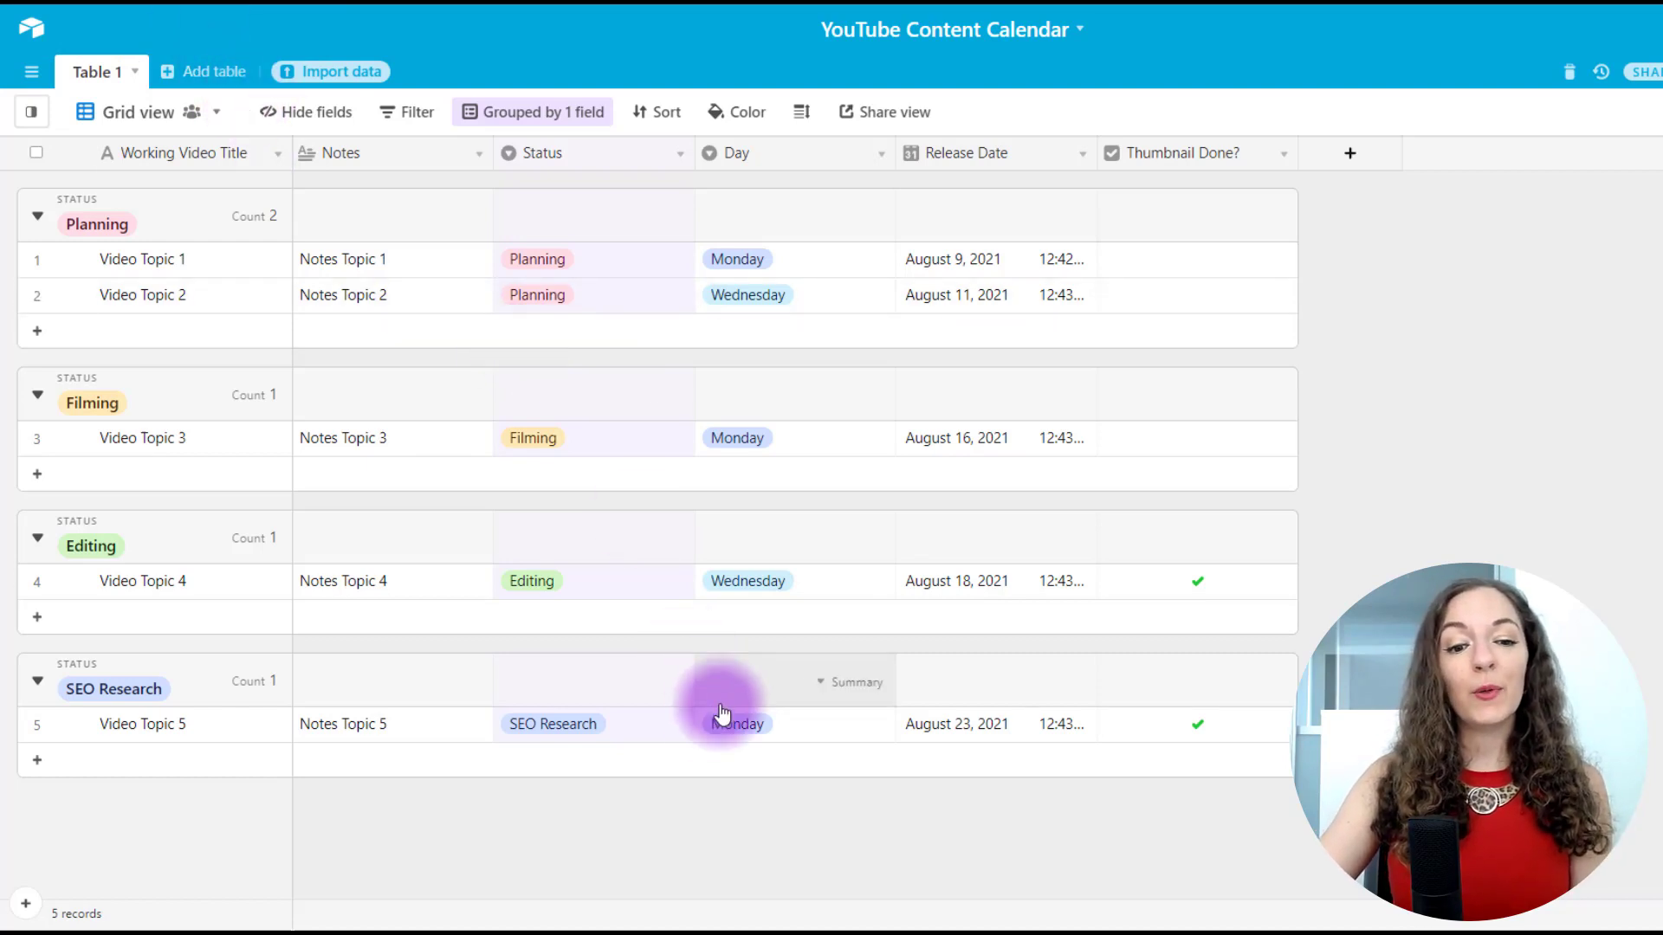
pyautogui.click(596, 735)
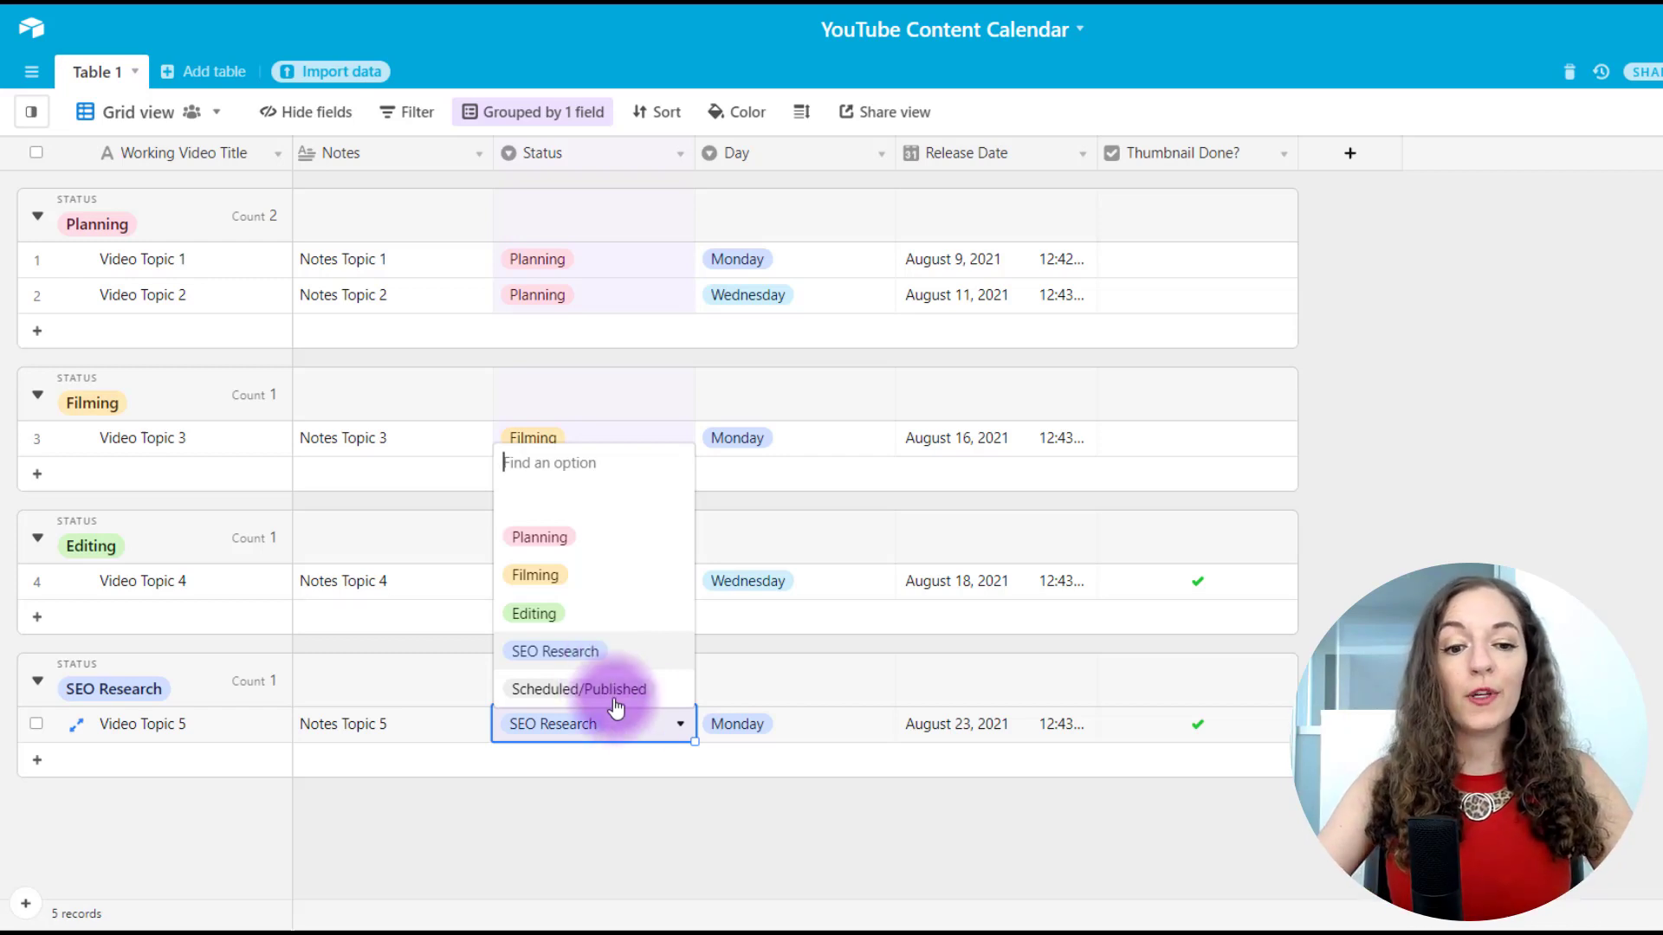
pyautogui.click(635, 752)
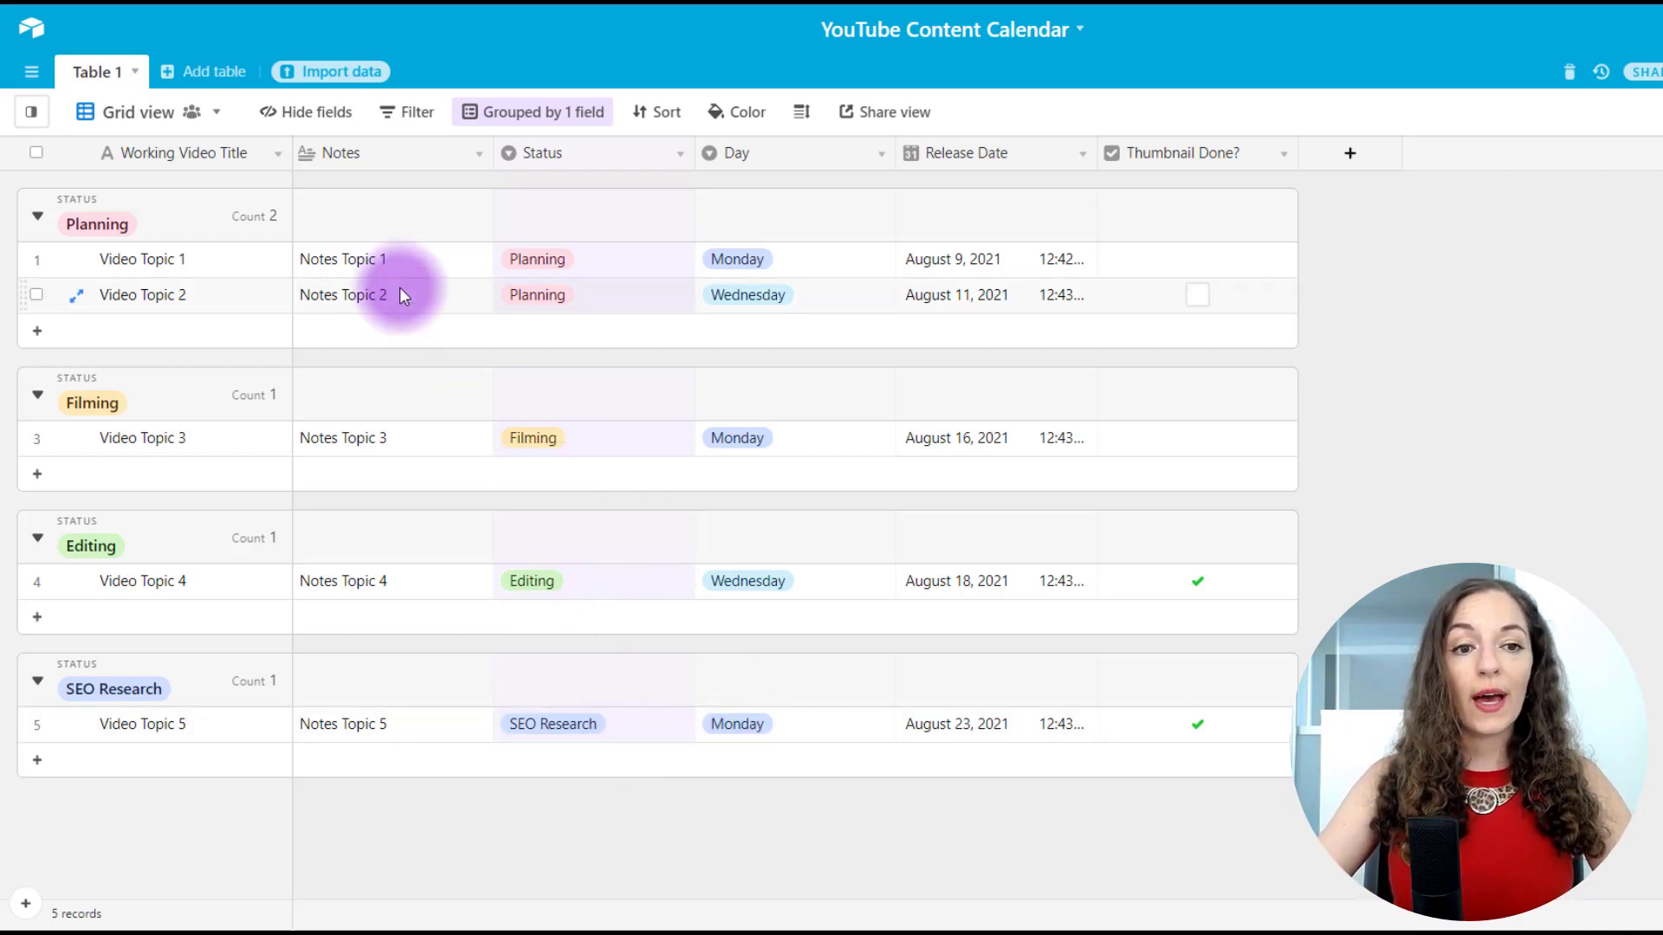
pyautogui.click(420, 129)
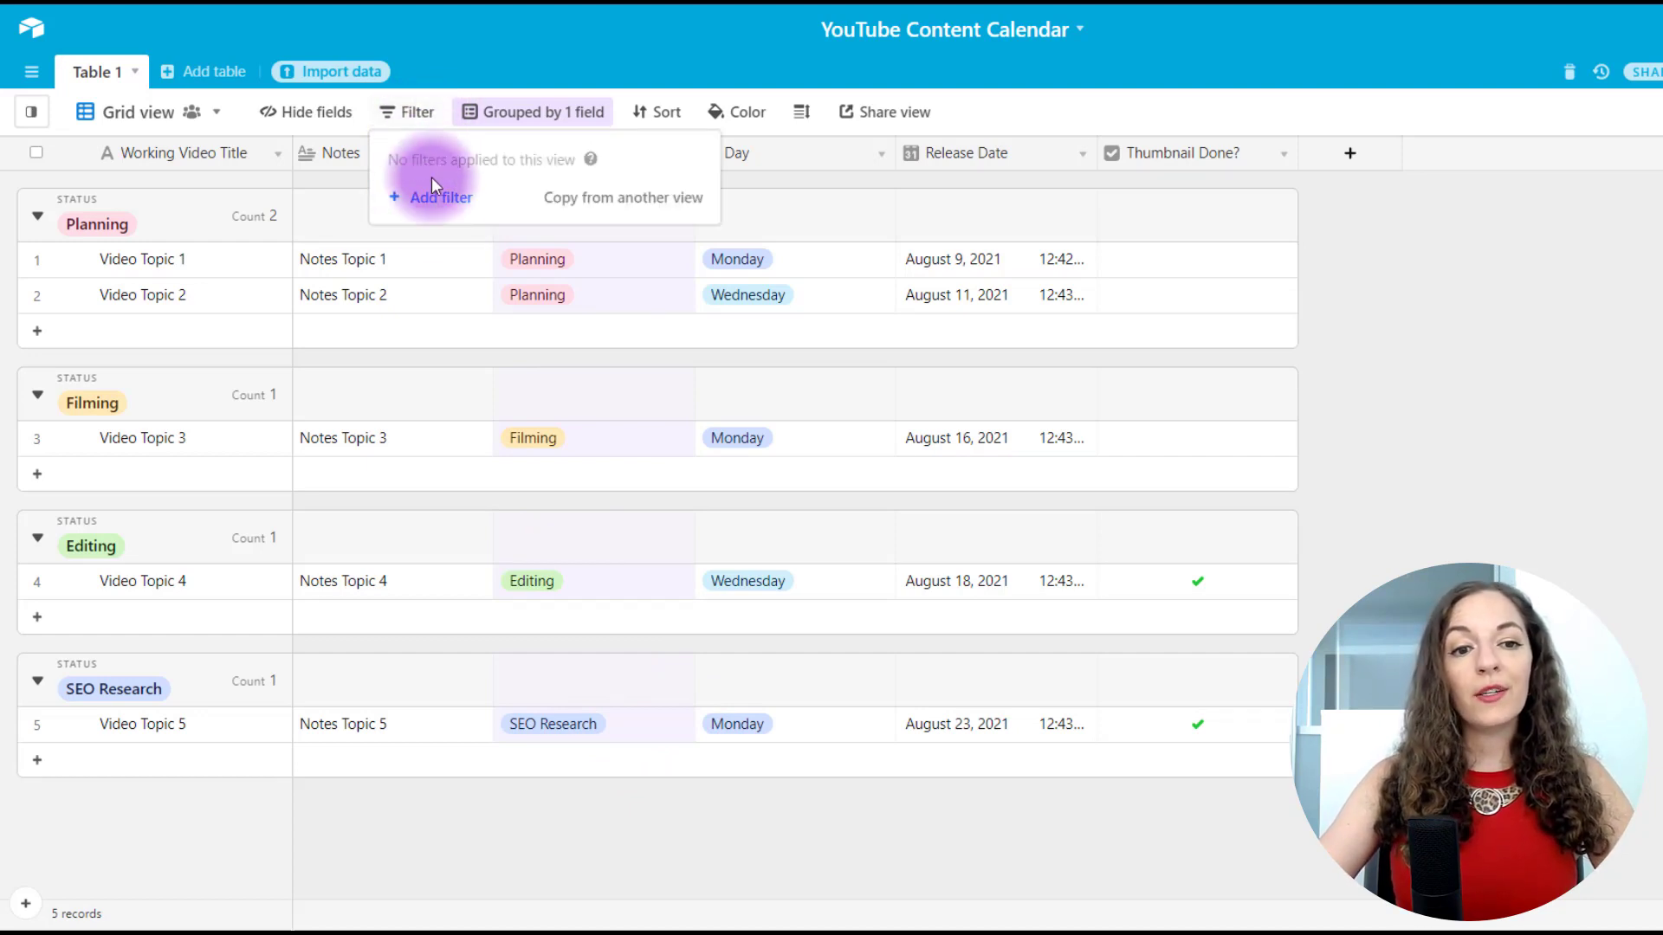
# - Add the filter condition Status is not Scheduled/Published
pyautogui.click(431, 208)
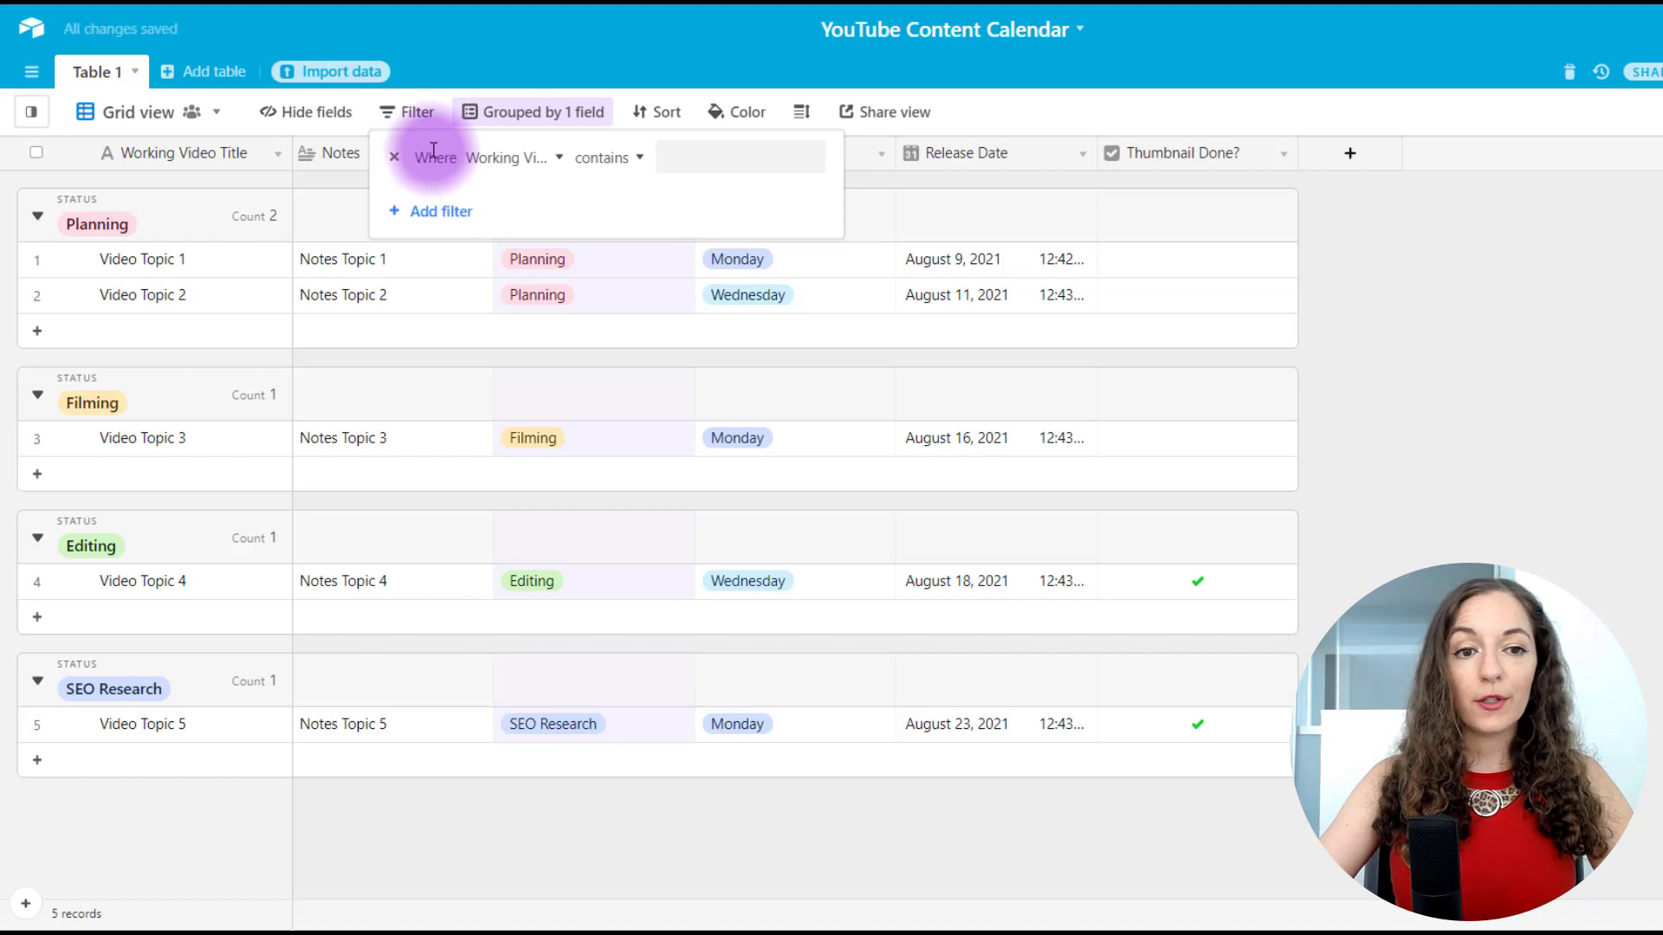
pyautogui.click(507, 161)
pyautogui.click(509, 305)
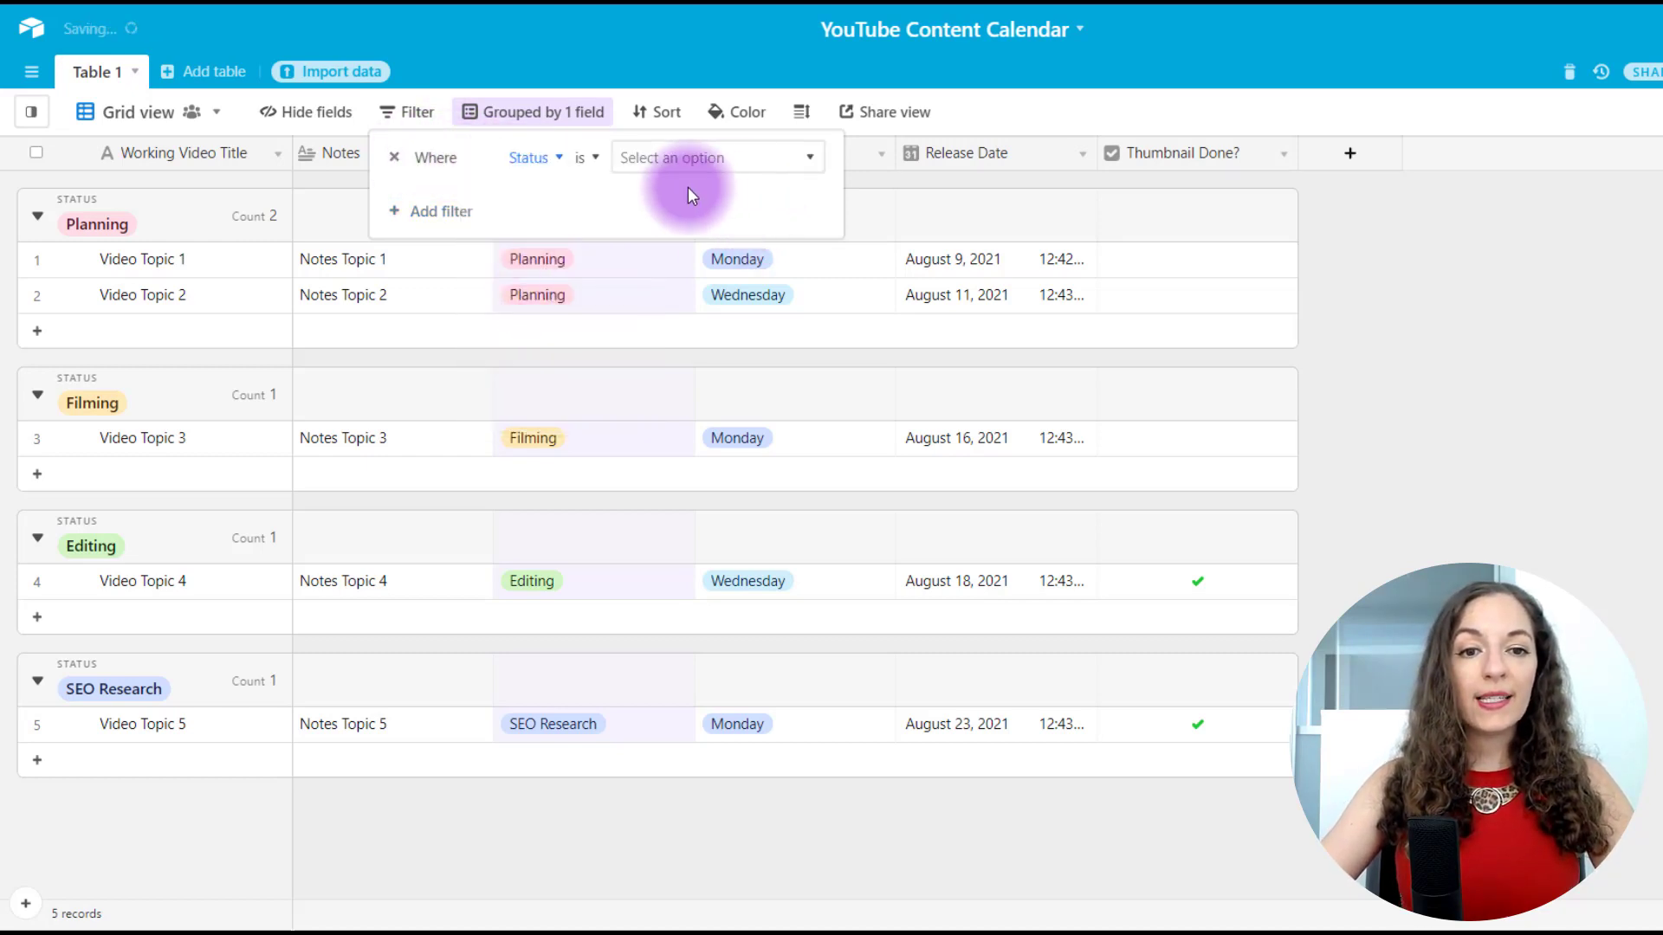
pyautogui.click(676, 154)
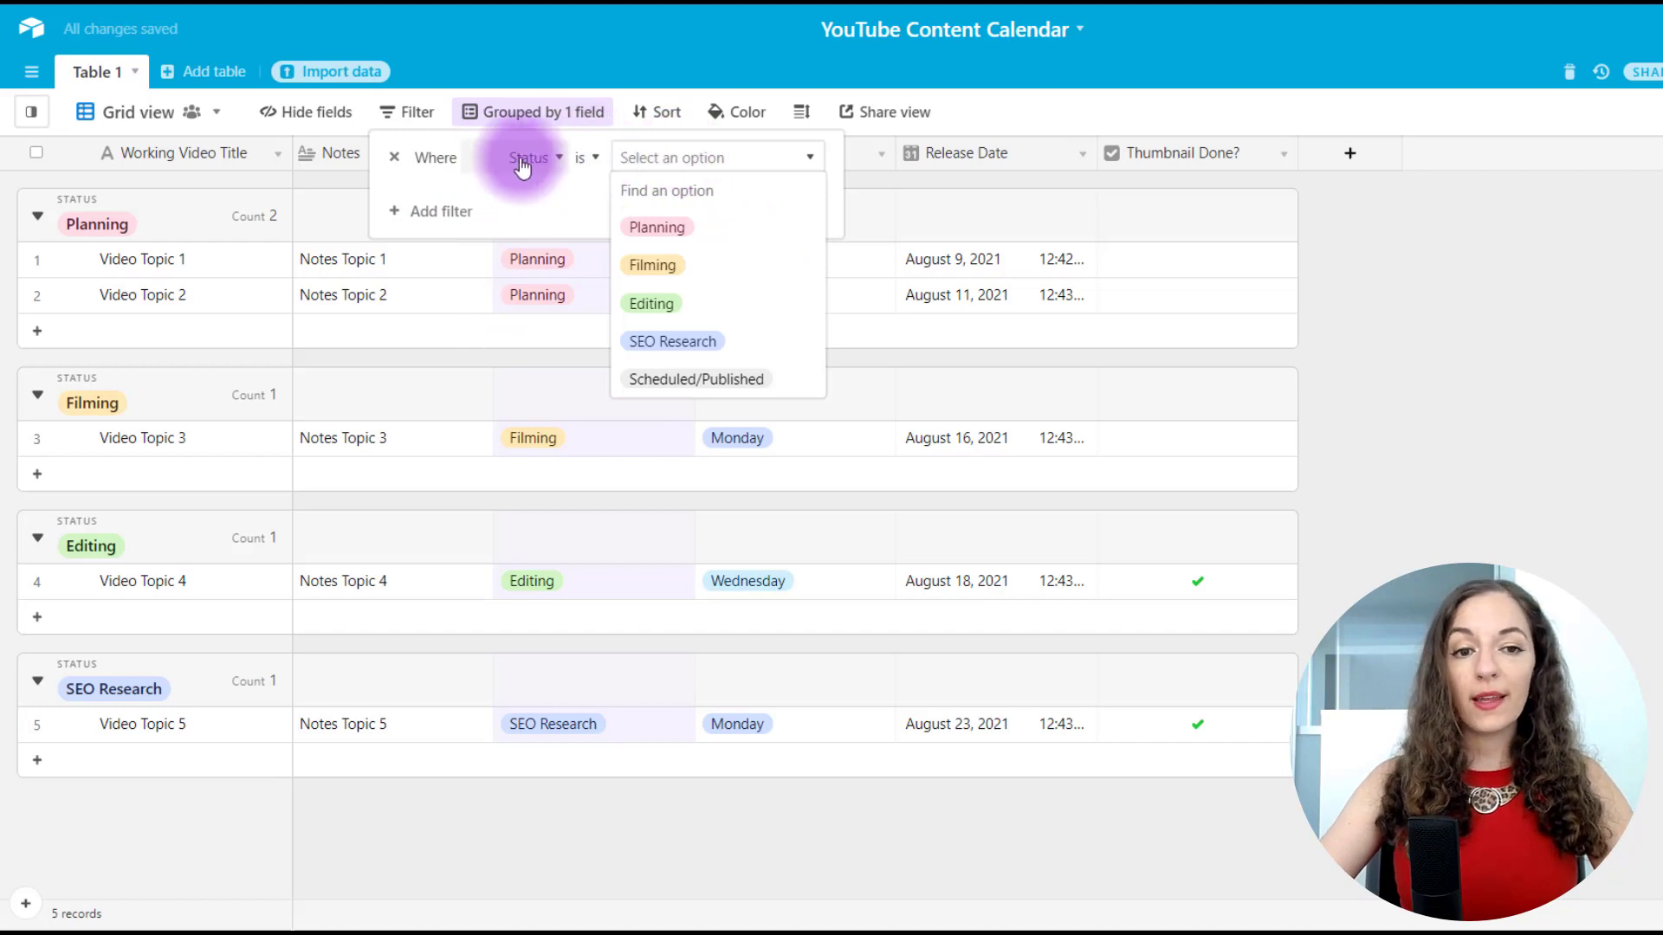
pyautogui.click(582, 158)
pyautogui.click(595, 279)
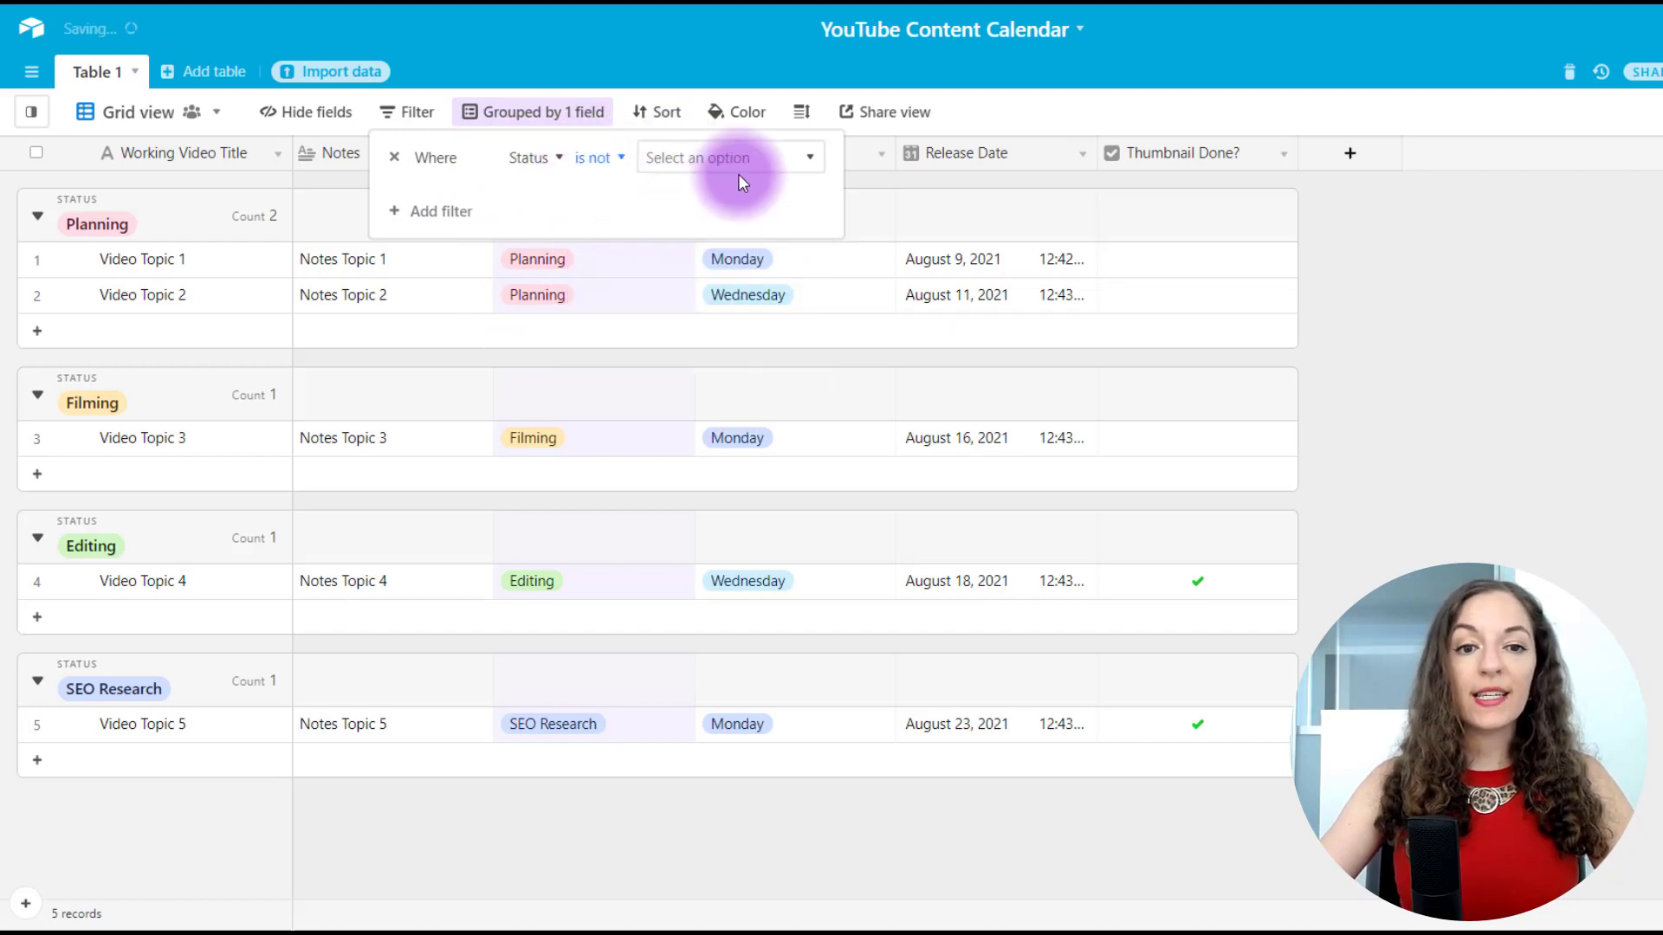
pyautogui.click(736, 158)
pyautogui.click(742, 384)
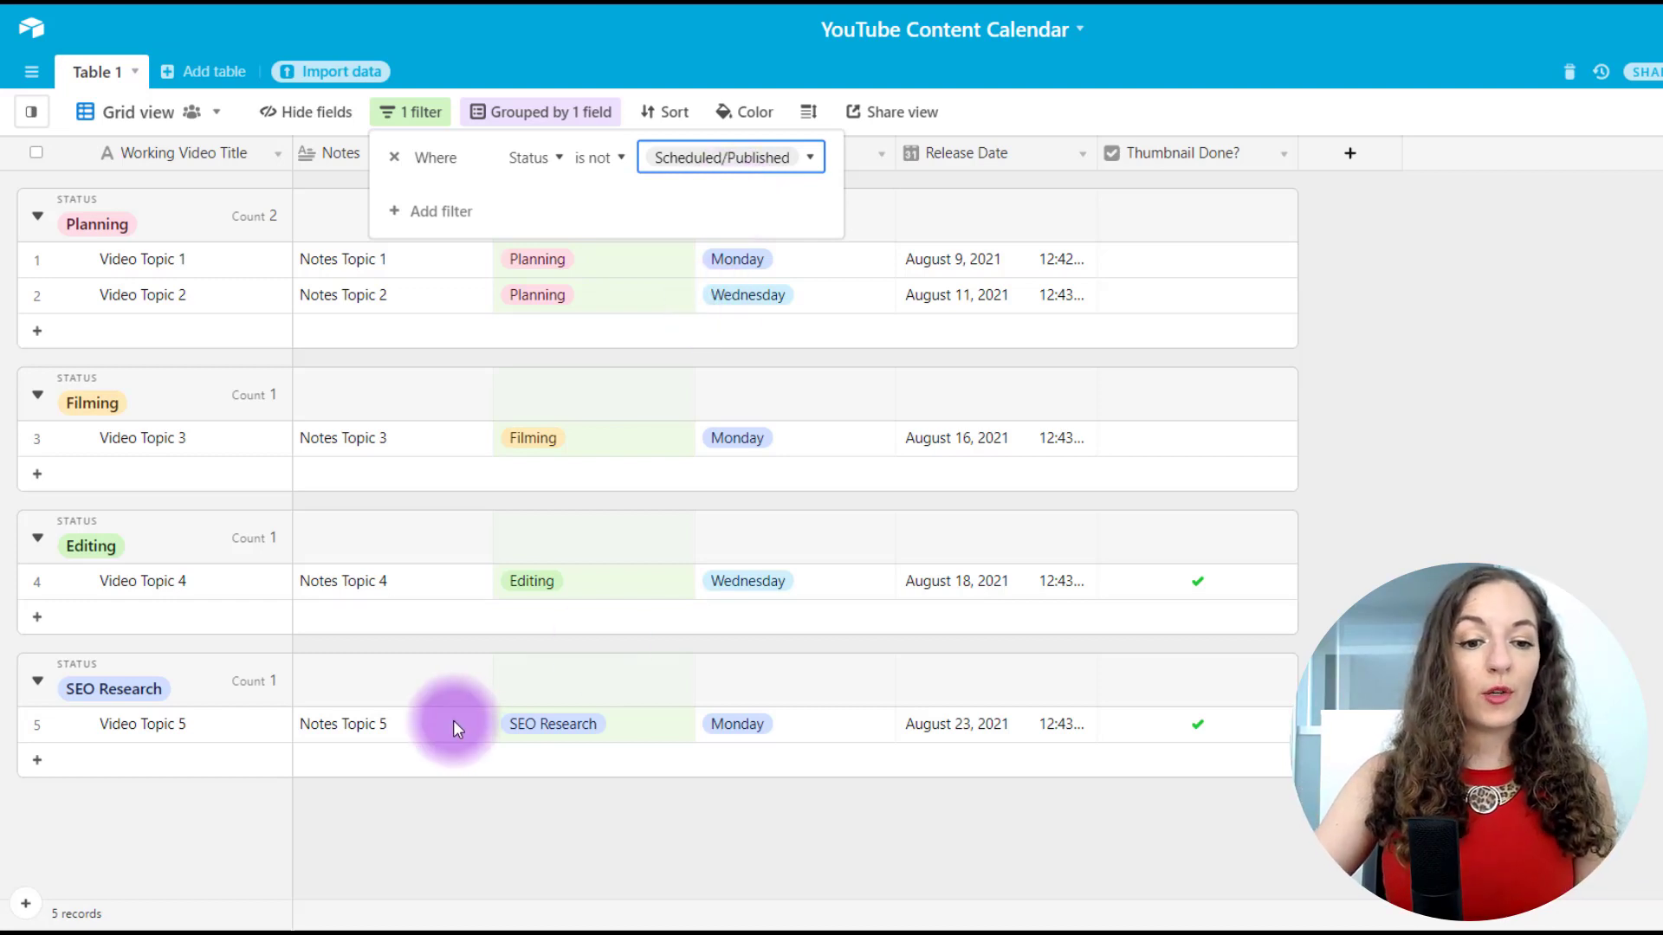
# - Change Video Topic 5's Status to Scheduled/Published so the filter hides it
pyautogui.click(834, 729)
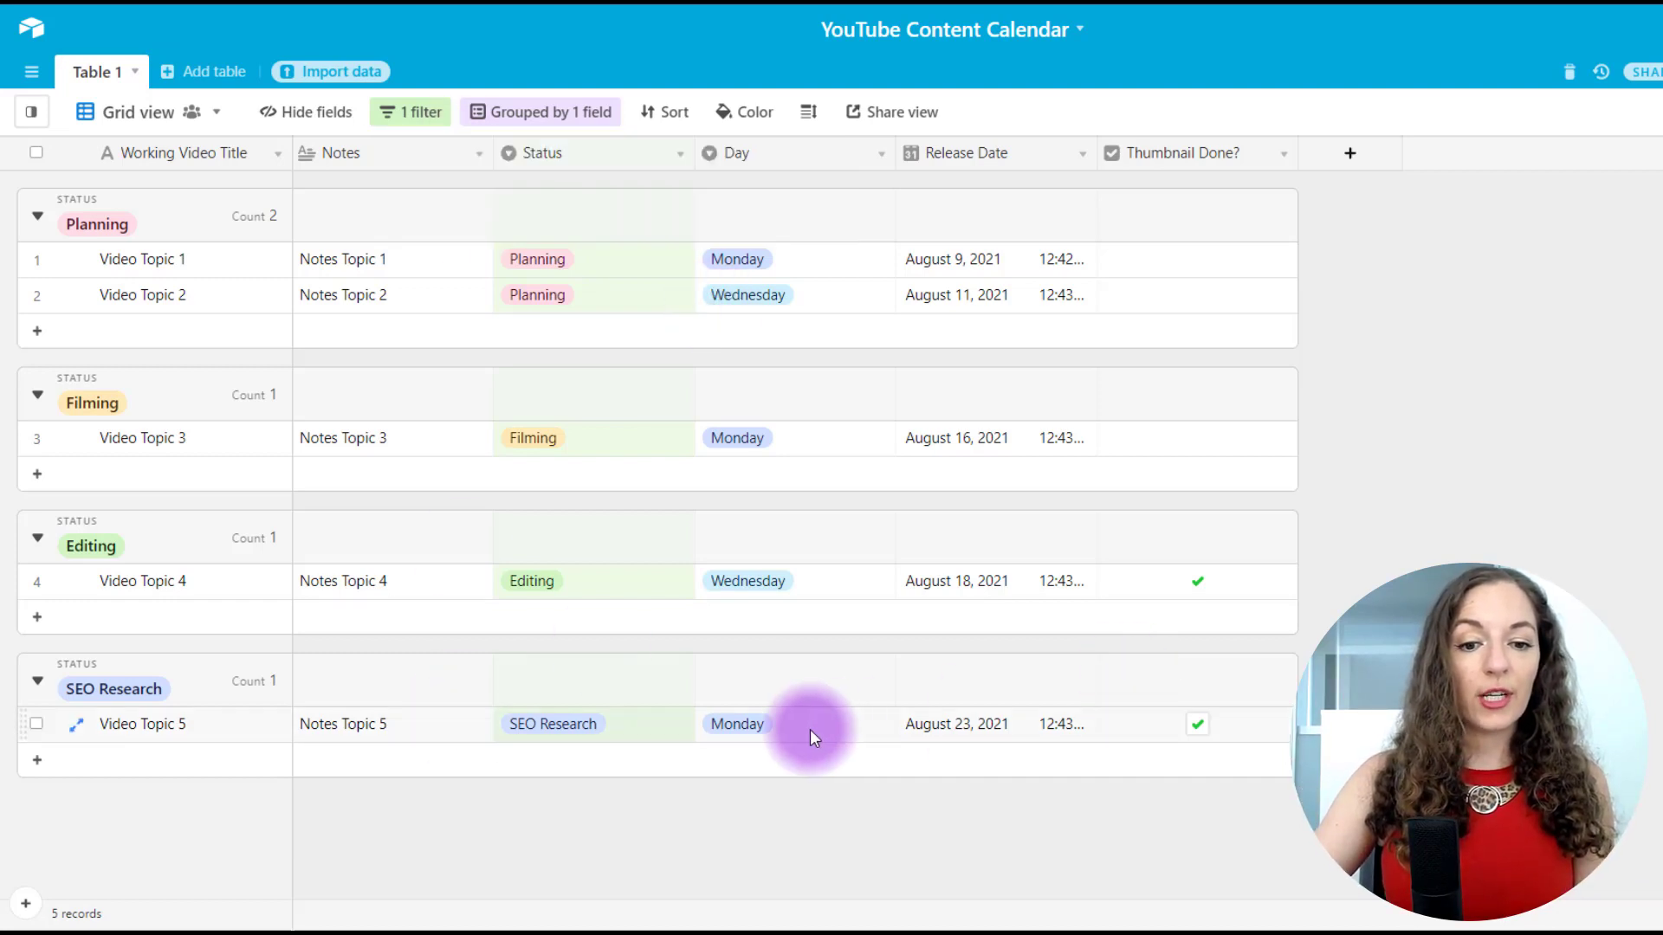
pyautogui.scroll(-1, 486, 708)
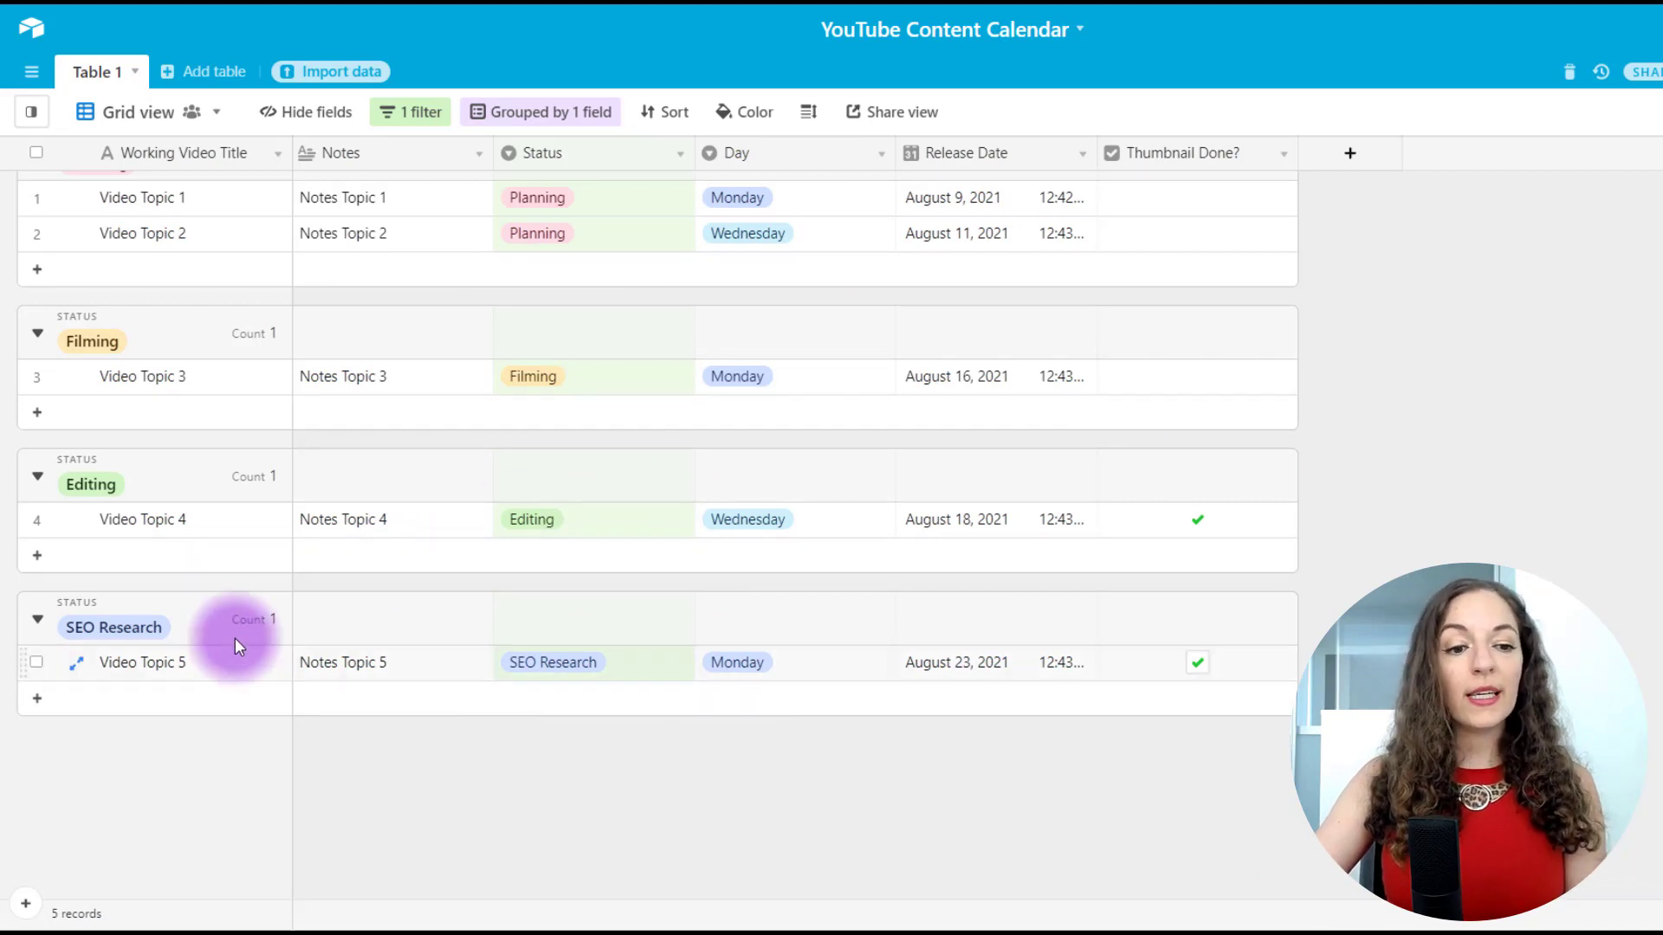
pyautogui.click(601, 661)
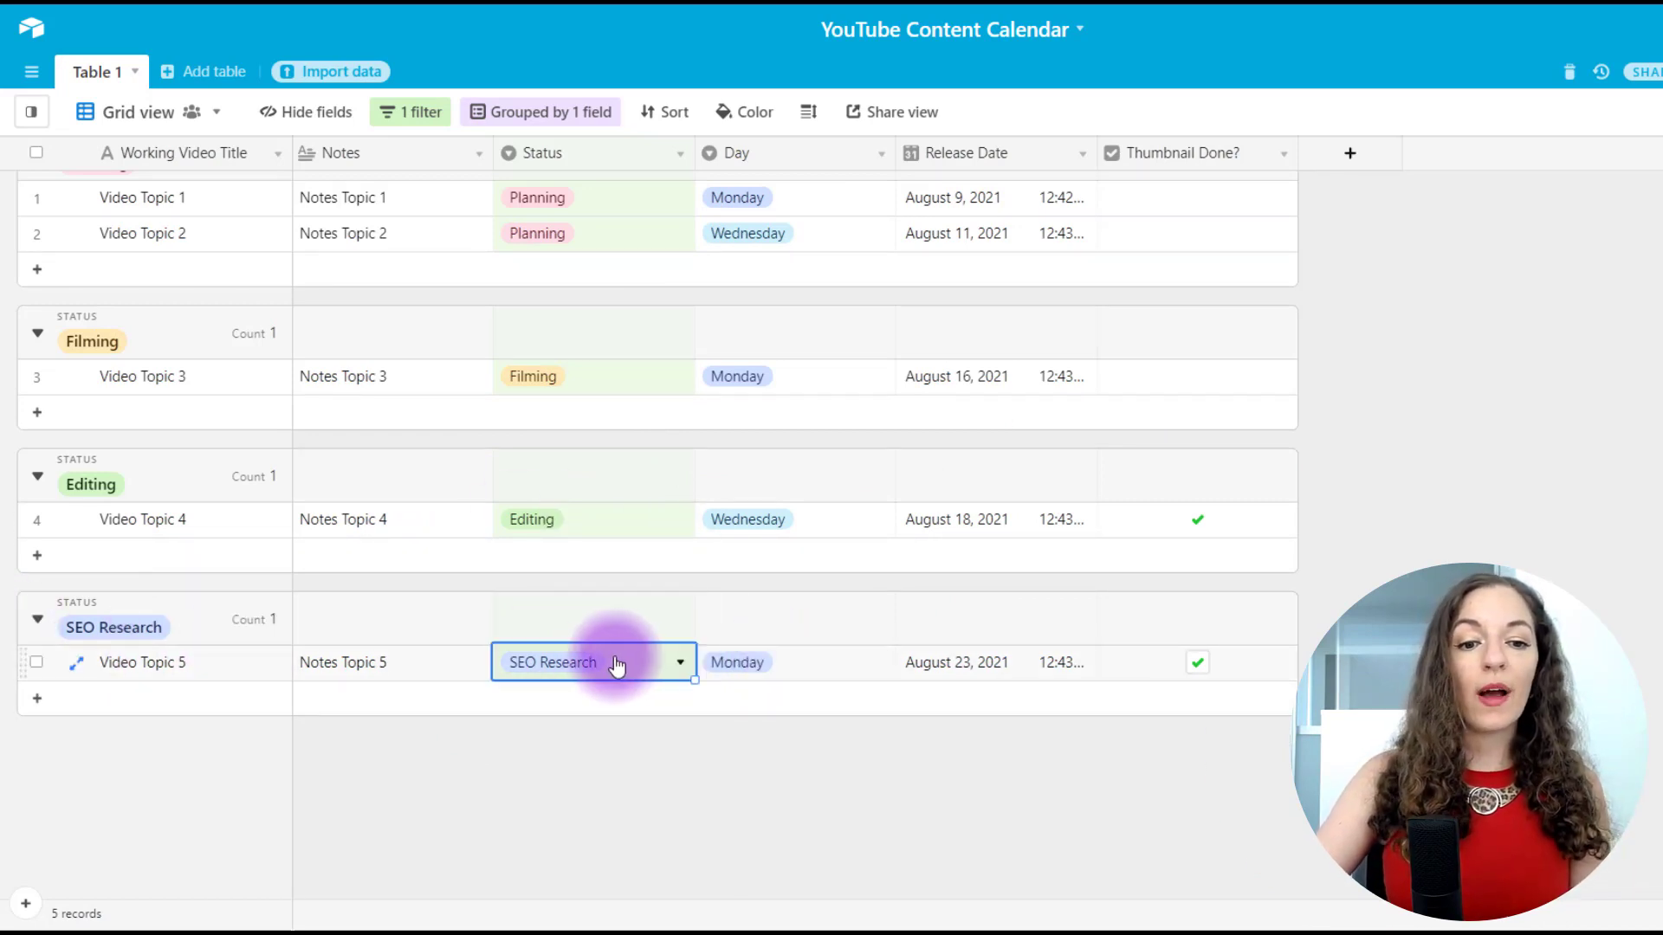
pyautogui.click(606, 661)
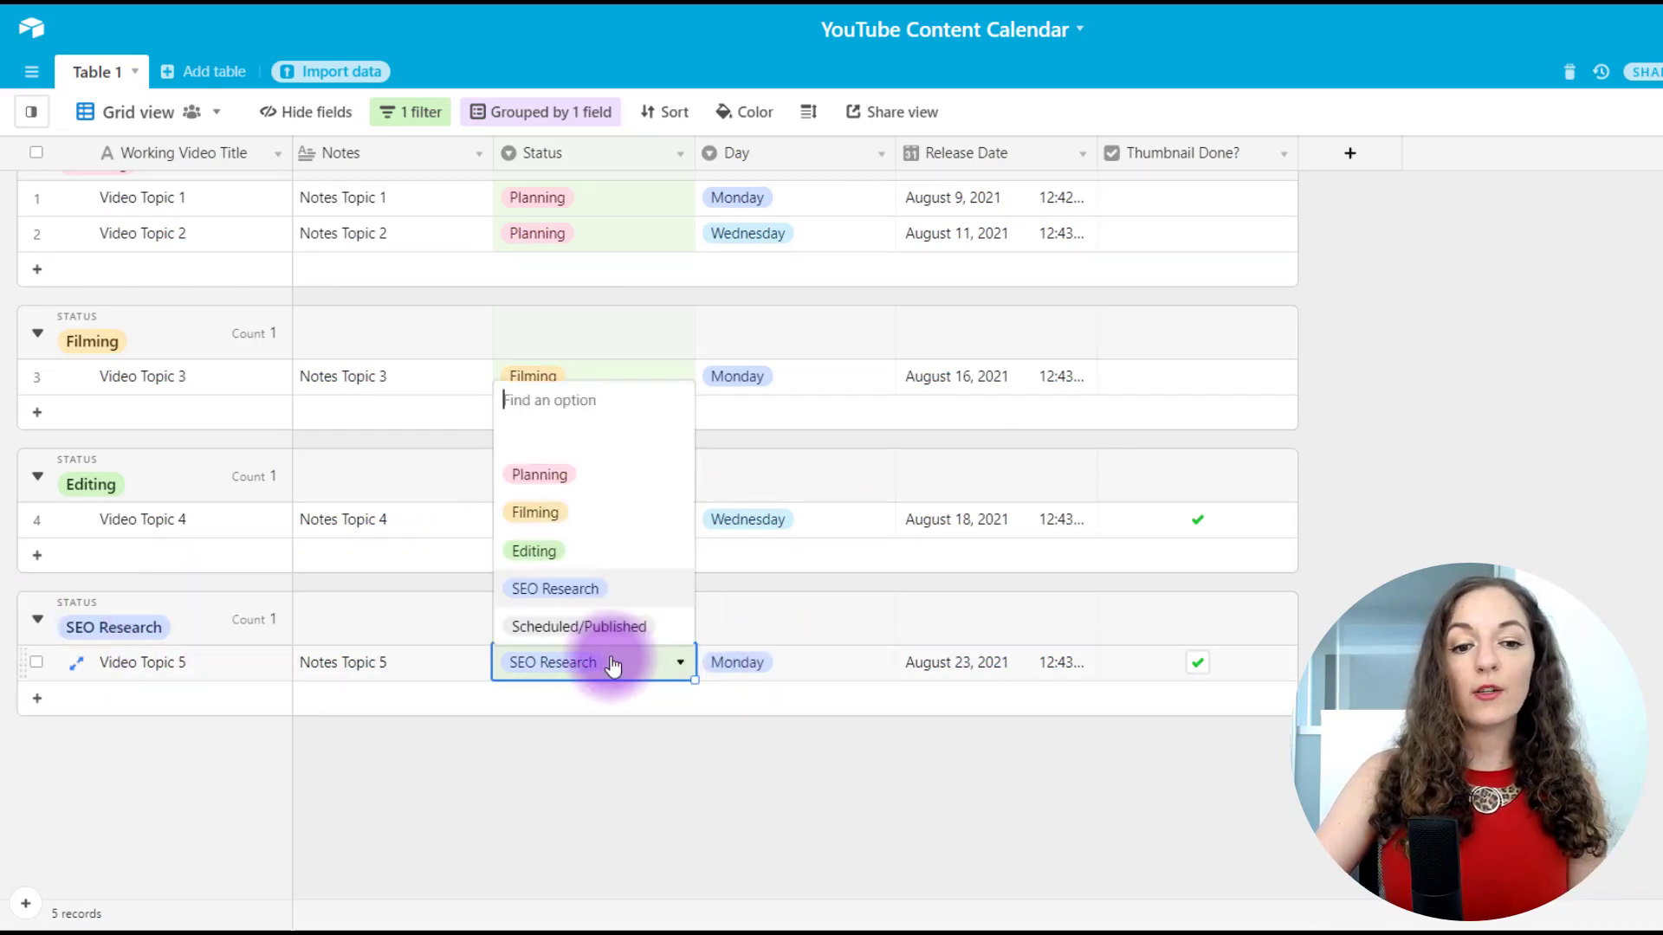
pyautogui.click(592, 627)
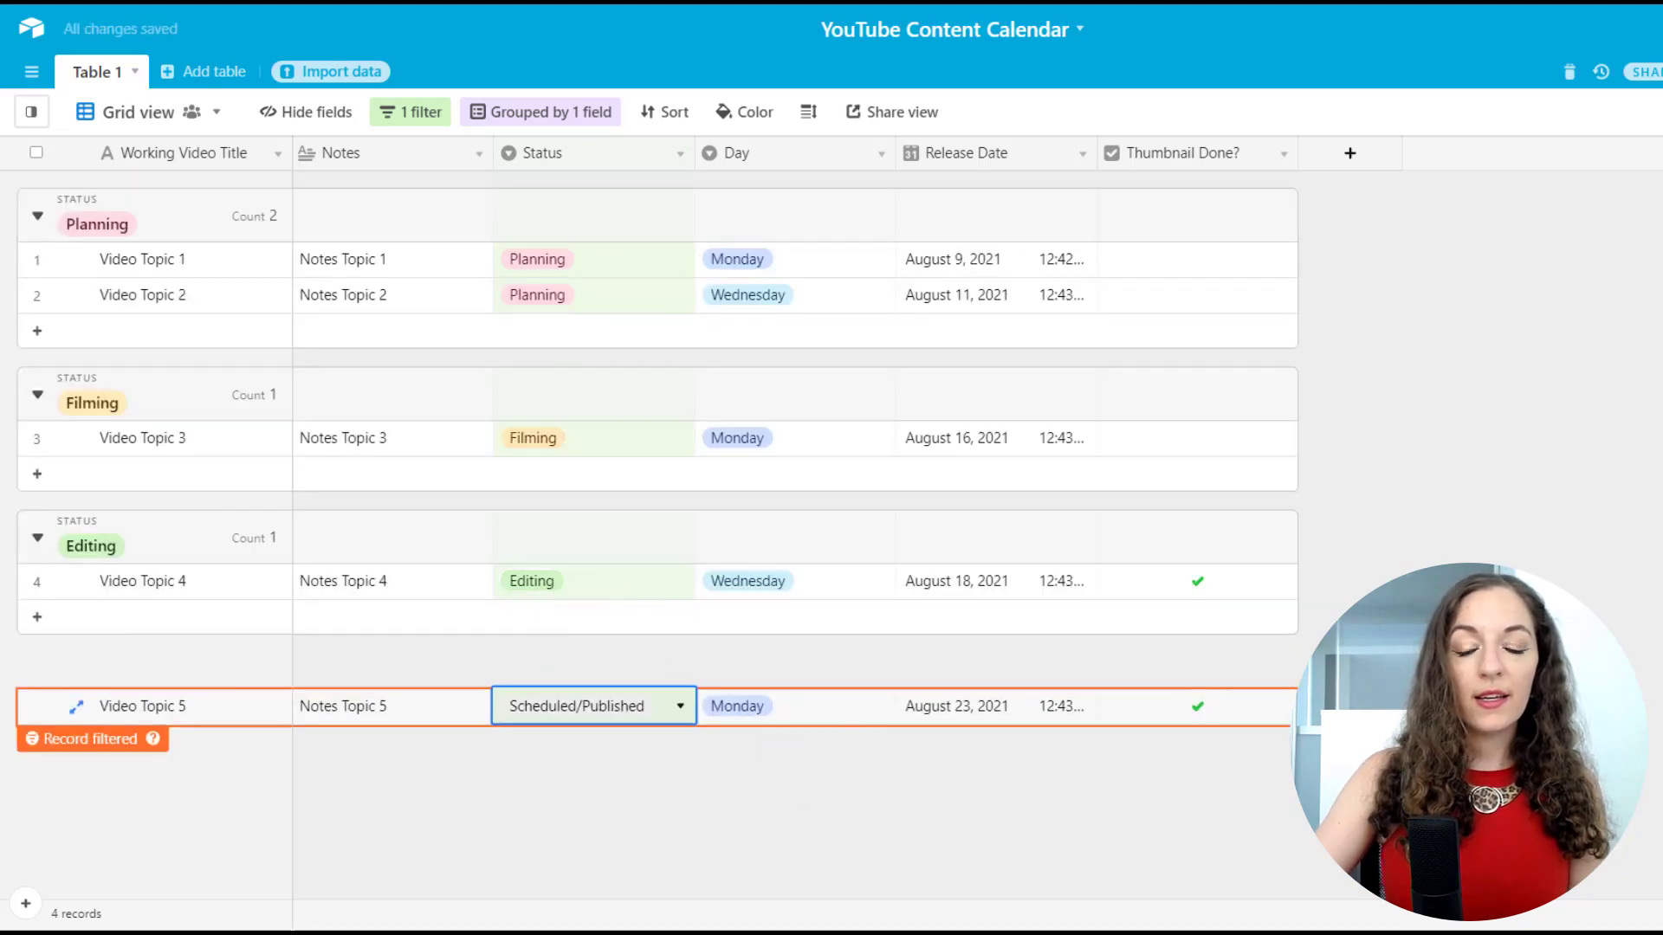
pyautogui.click(1453, 551)
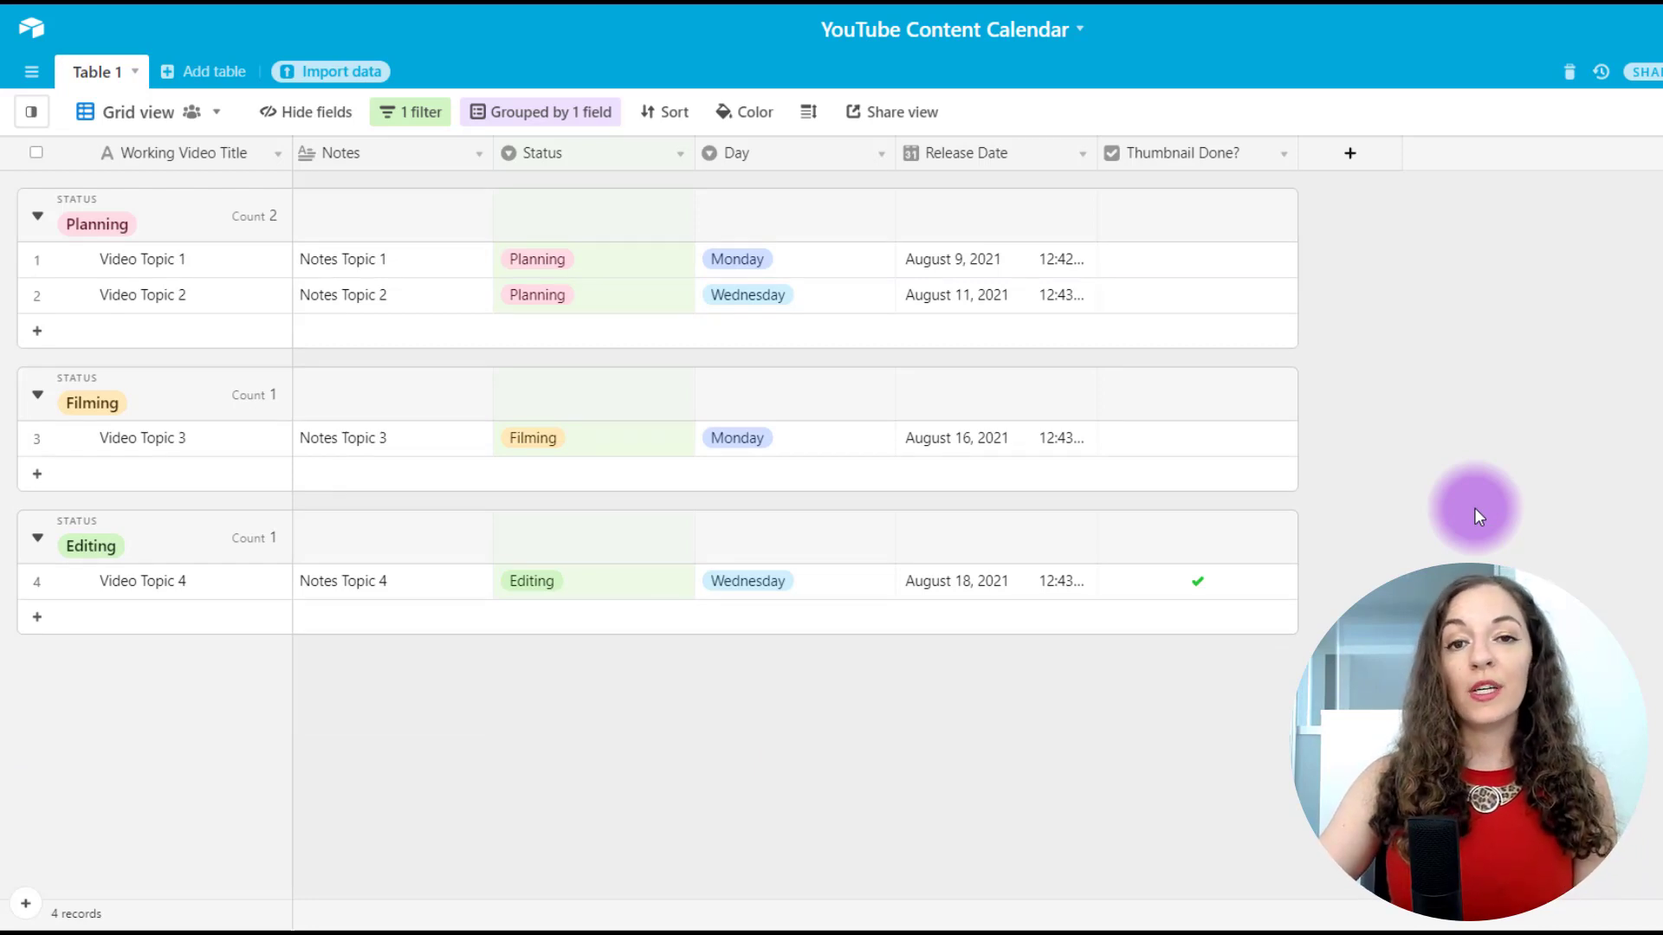
# - Delete the existing Scheduled/Published filter
pyautogui.click(423, 114)
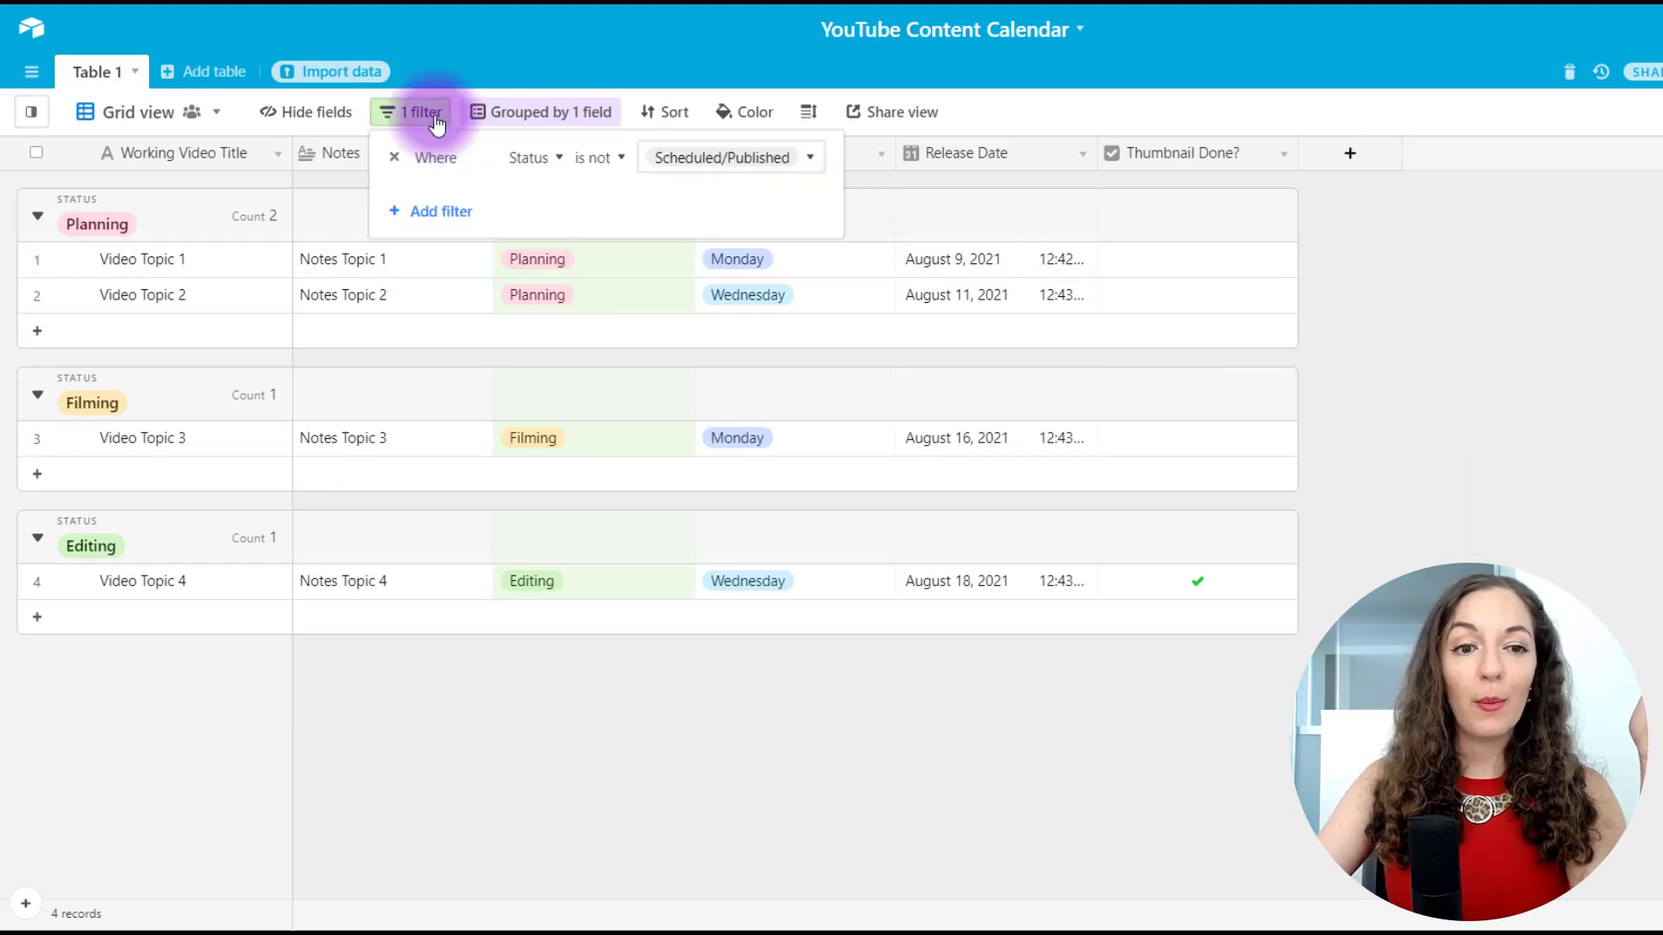
pyautogui.click(395, 161)
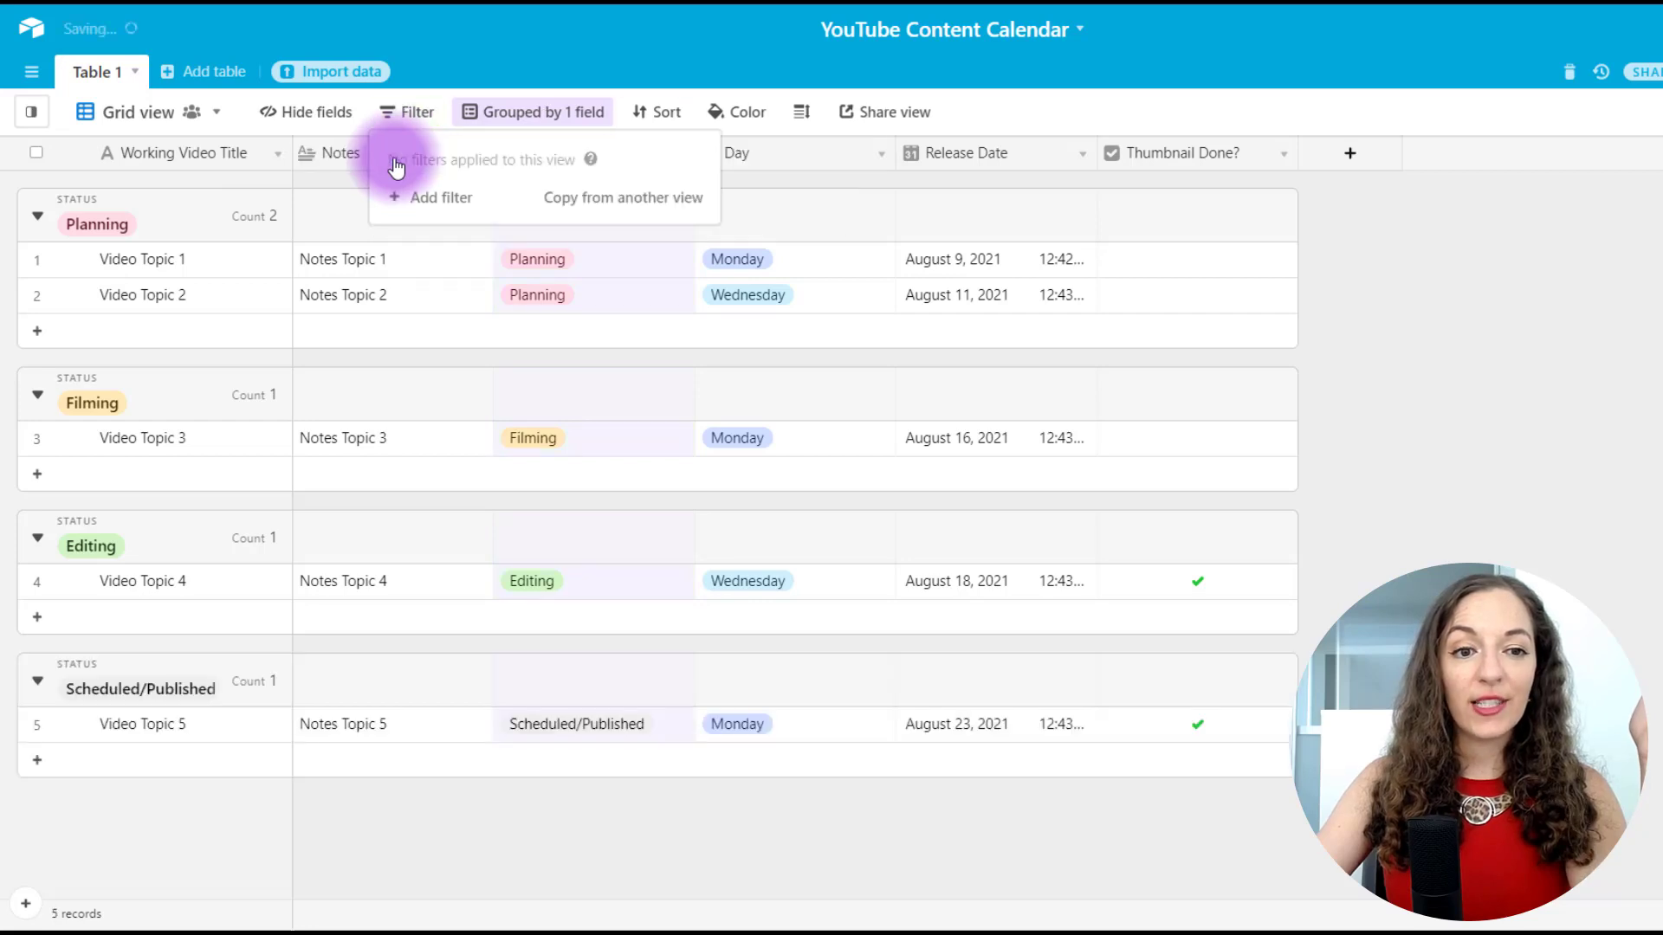
pyautogui.click(638, 668)
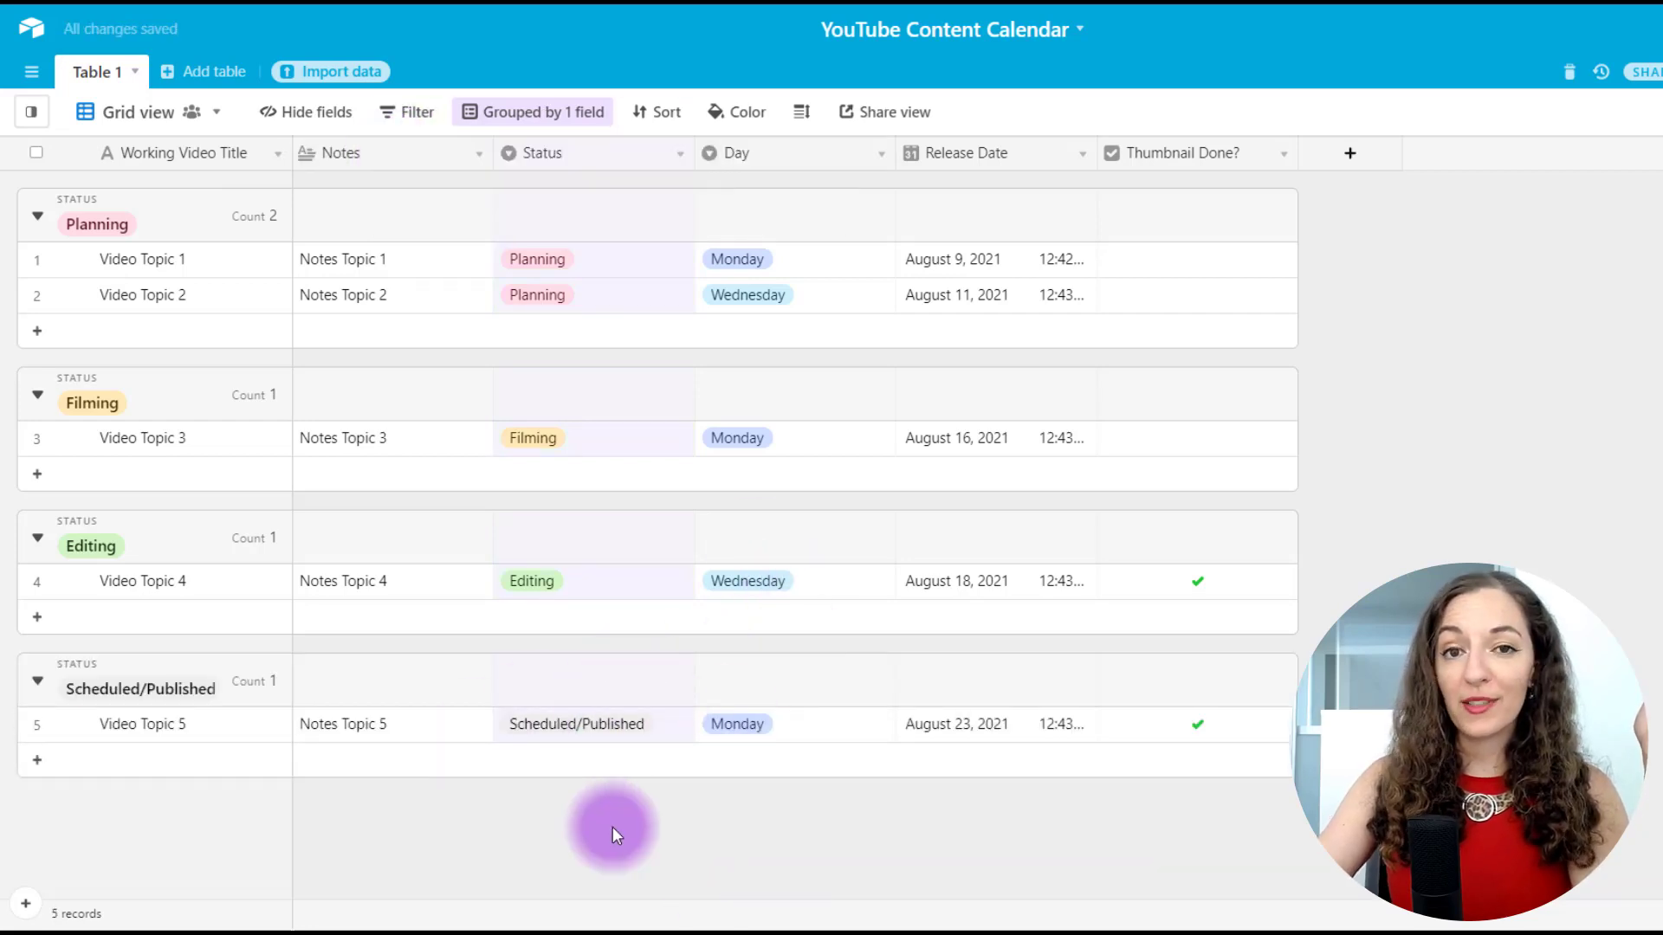
# - Re-add the filter Status is not Scheduled/Published
pyautogui.click(409, 112)
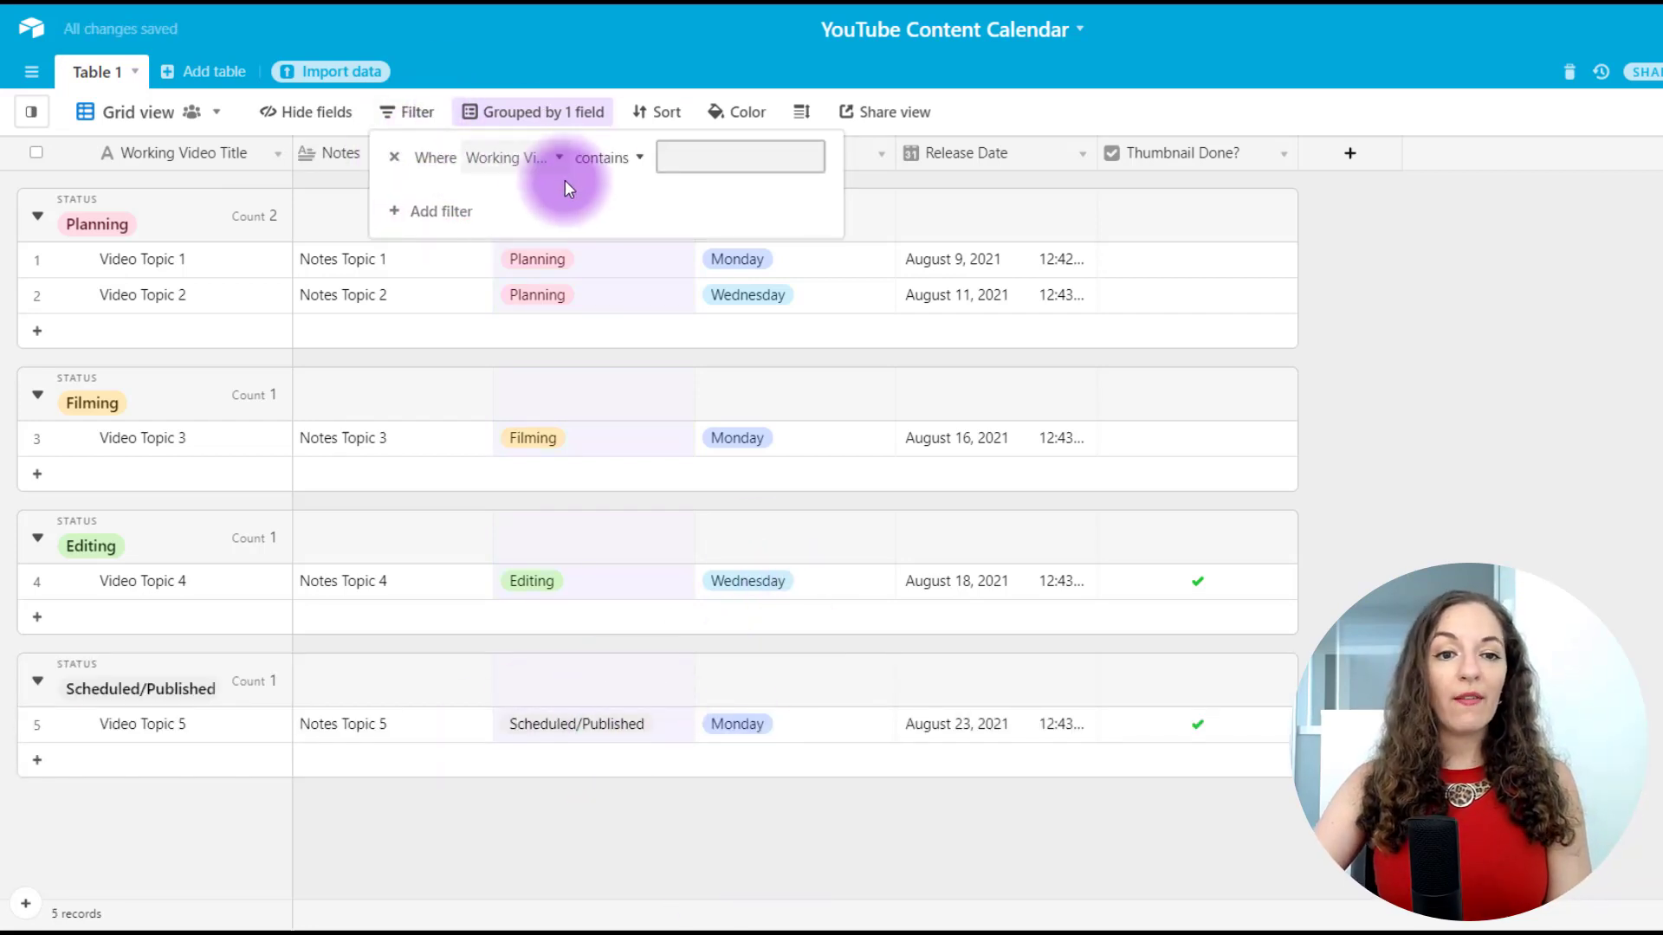
pyautogui.click(547, 159)
pyautogui.click(528, 304)
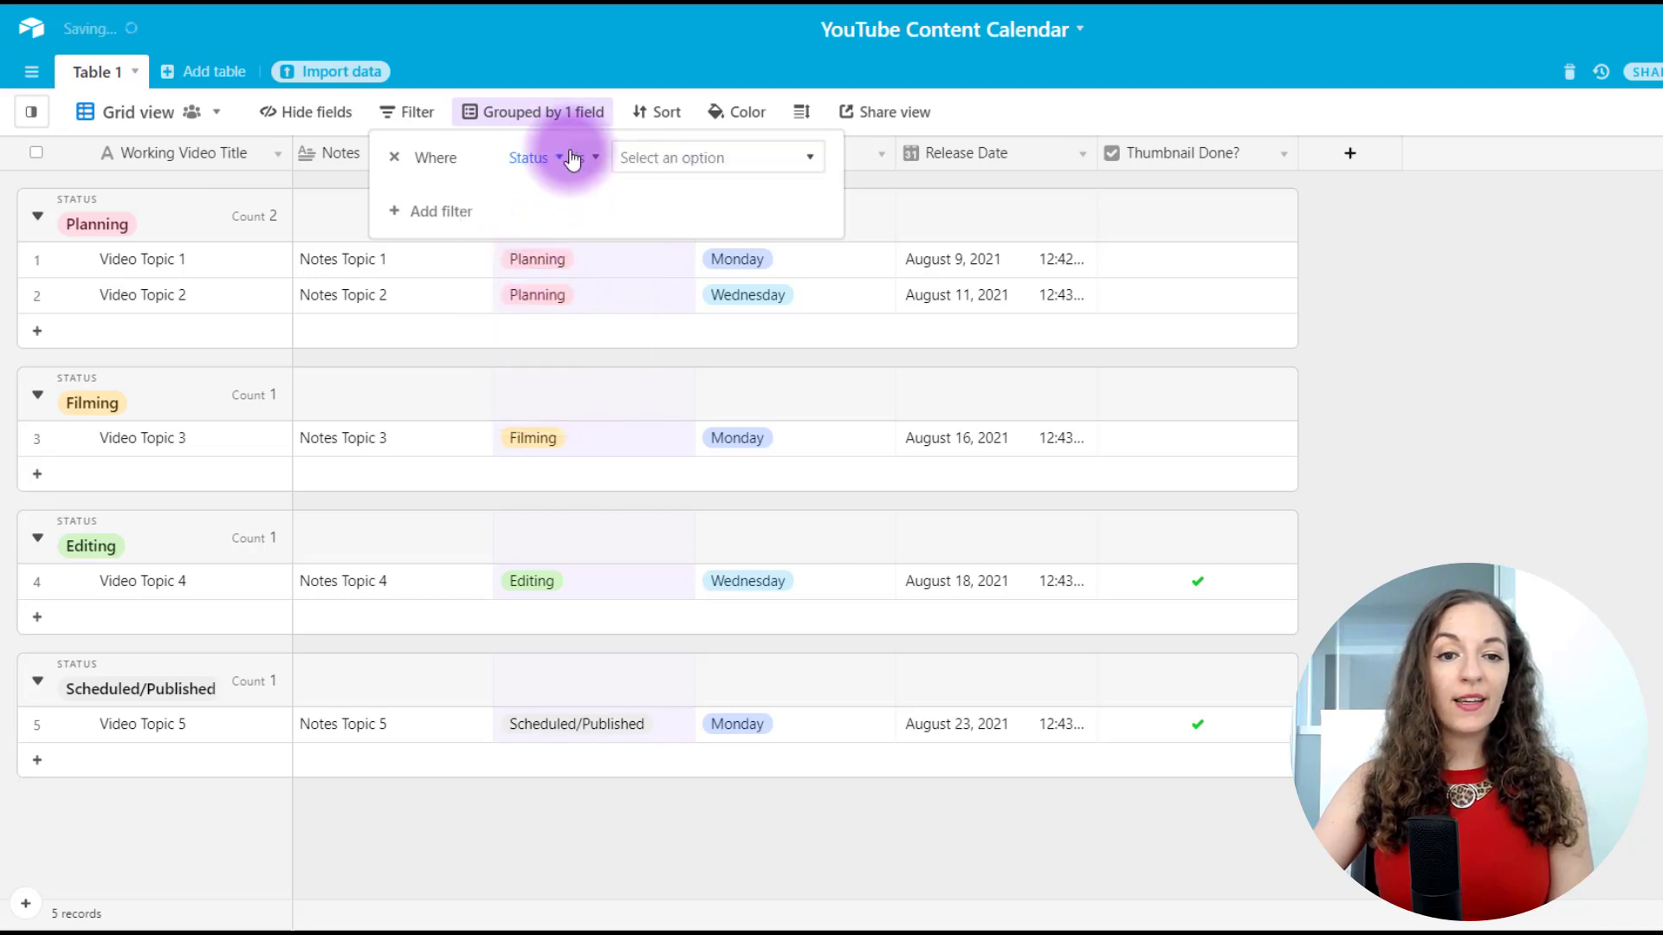
pyautogui.click(573, 158)
pyautogui.click(594, 297)
pyautogui.click(734, 178)
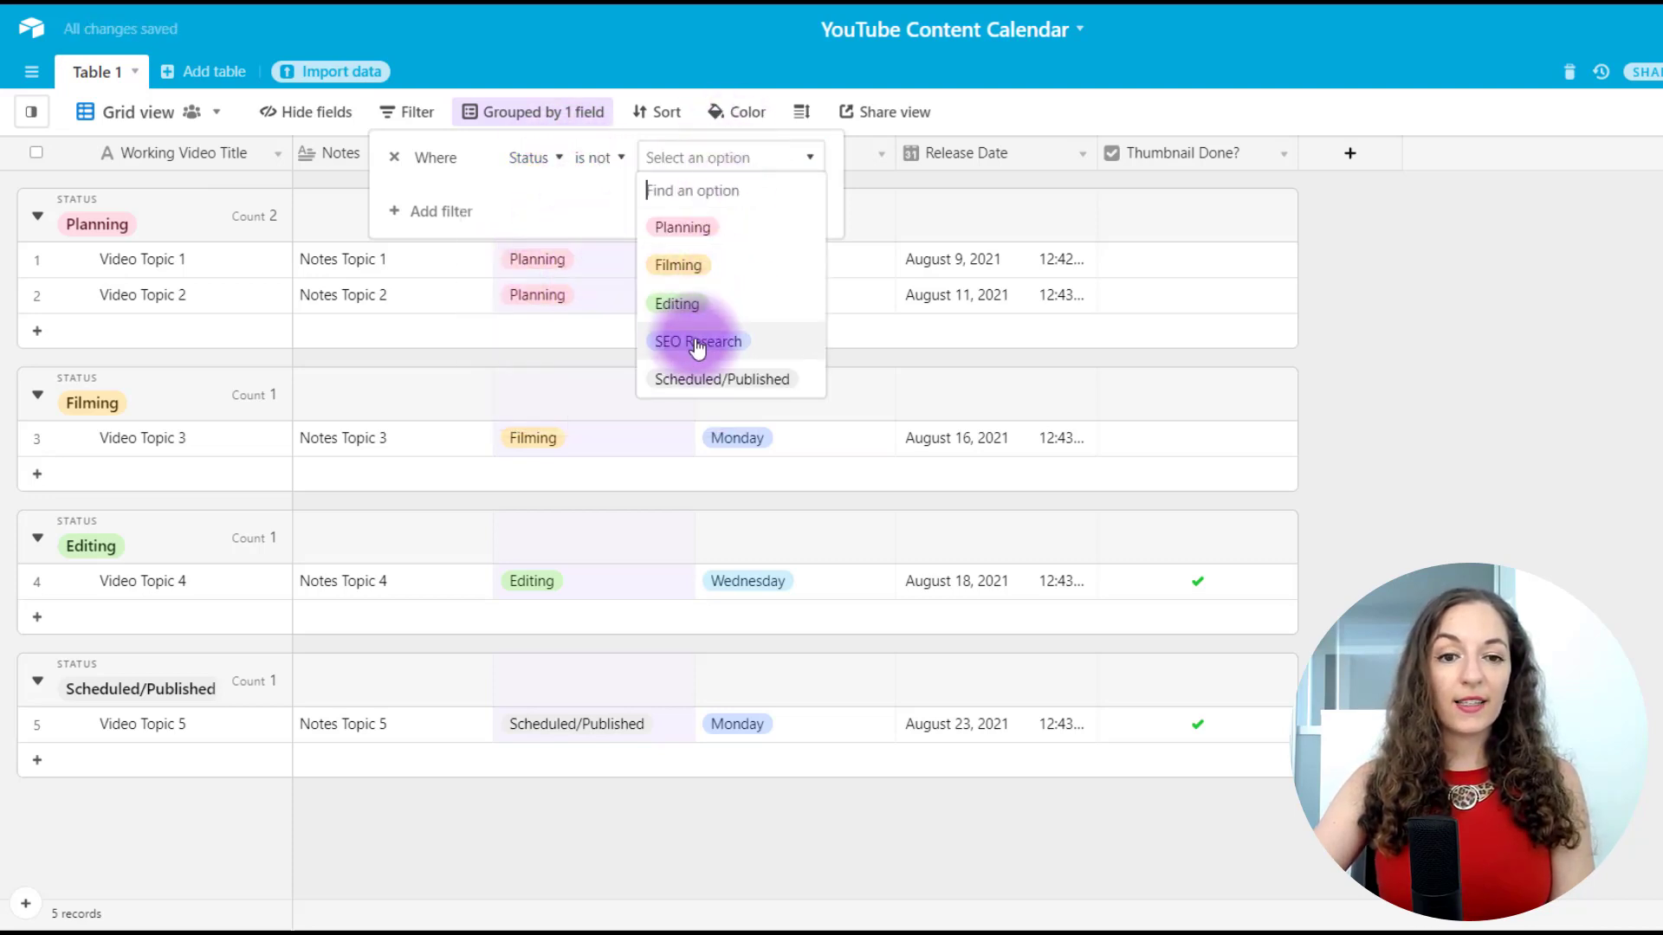
pyautogui.click(693, 374)
pyautogui.click(620, 709)
# - Set Video Topic 4 and Video Topic 3 to Scheduled/Published
pyautogui.click(592, 596)
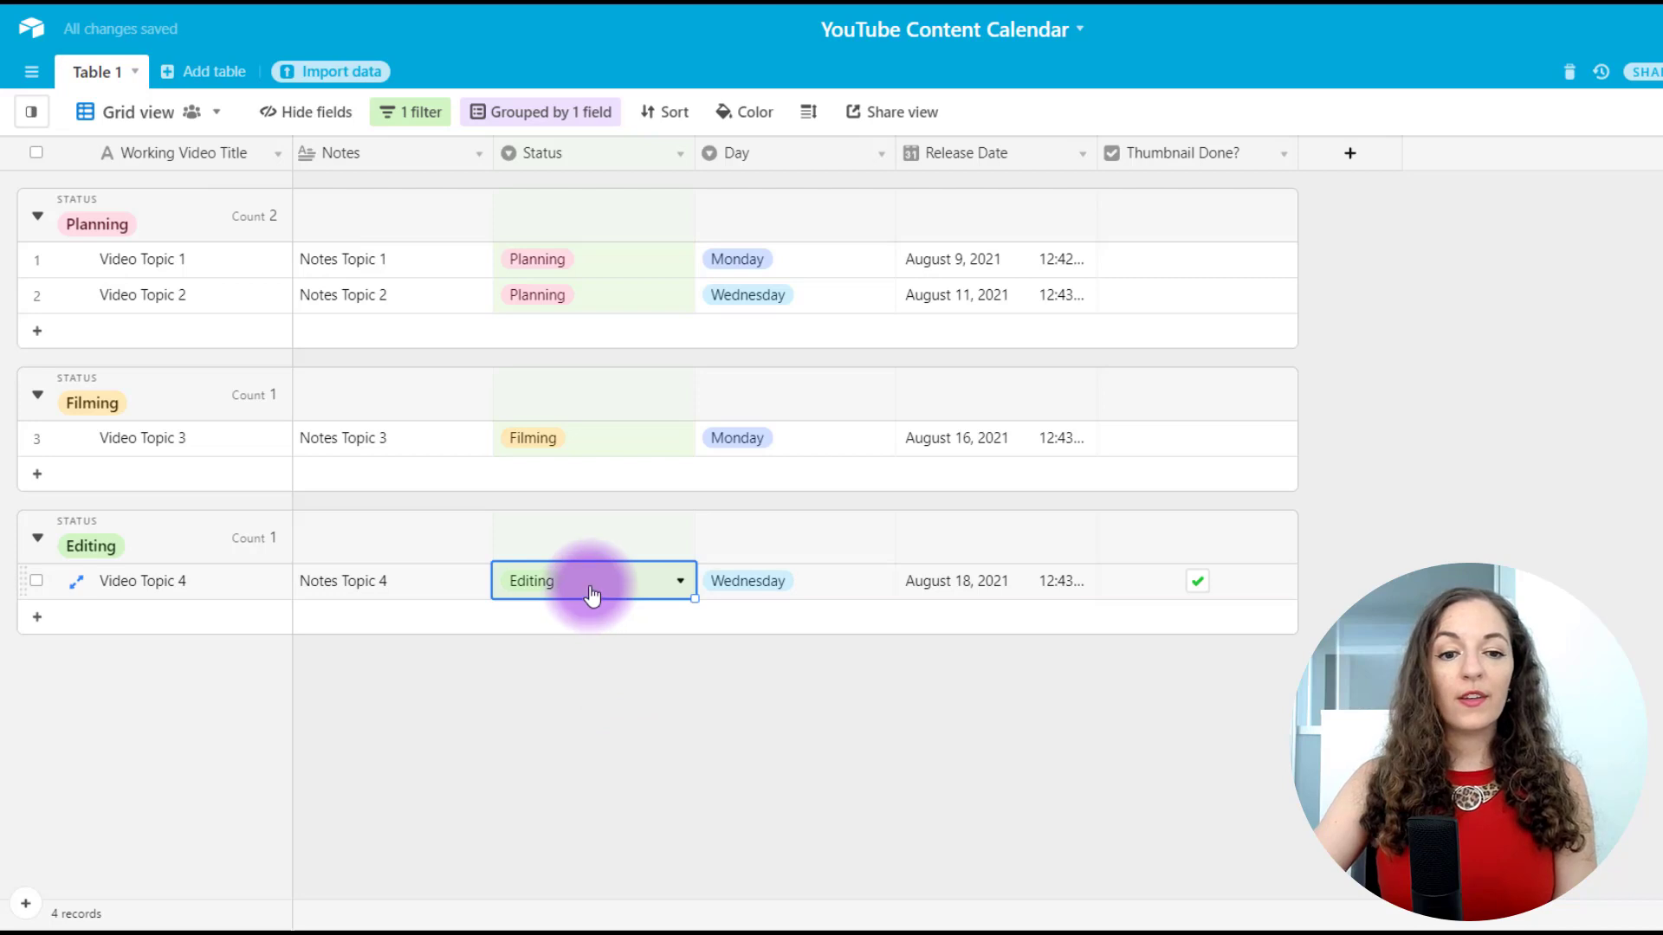
pyautogui.click(588, 584)
pyautogui.click(573, 838)
pyautogui.click(605, 451)
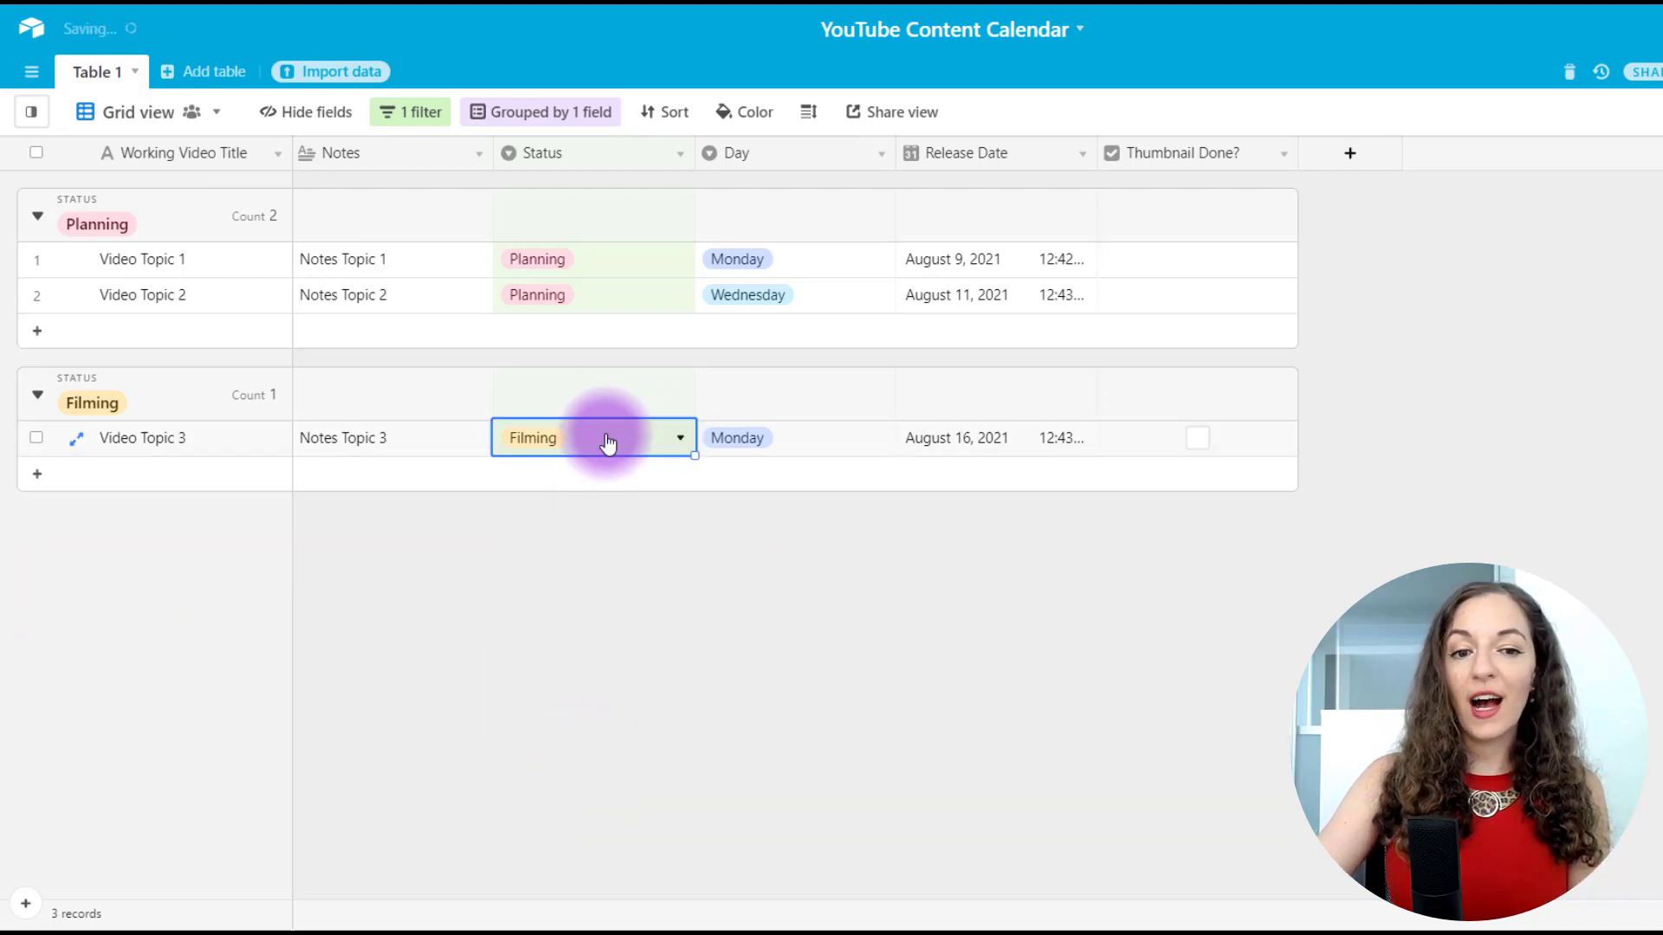
pyautogui.click(597, 437)
pyautogui.click(572, 698)
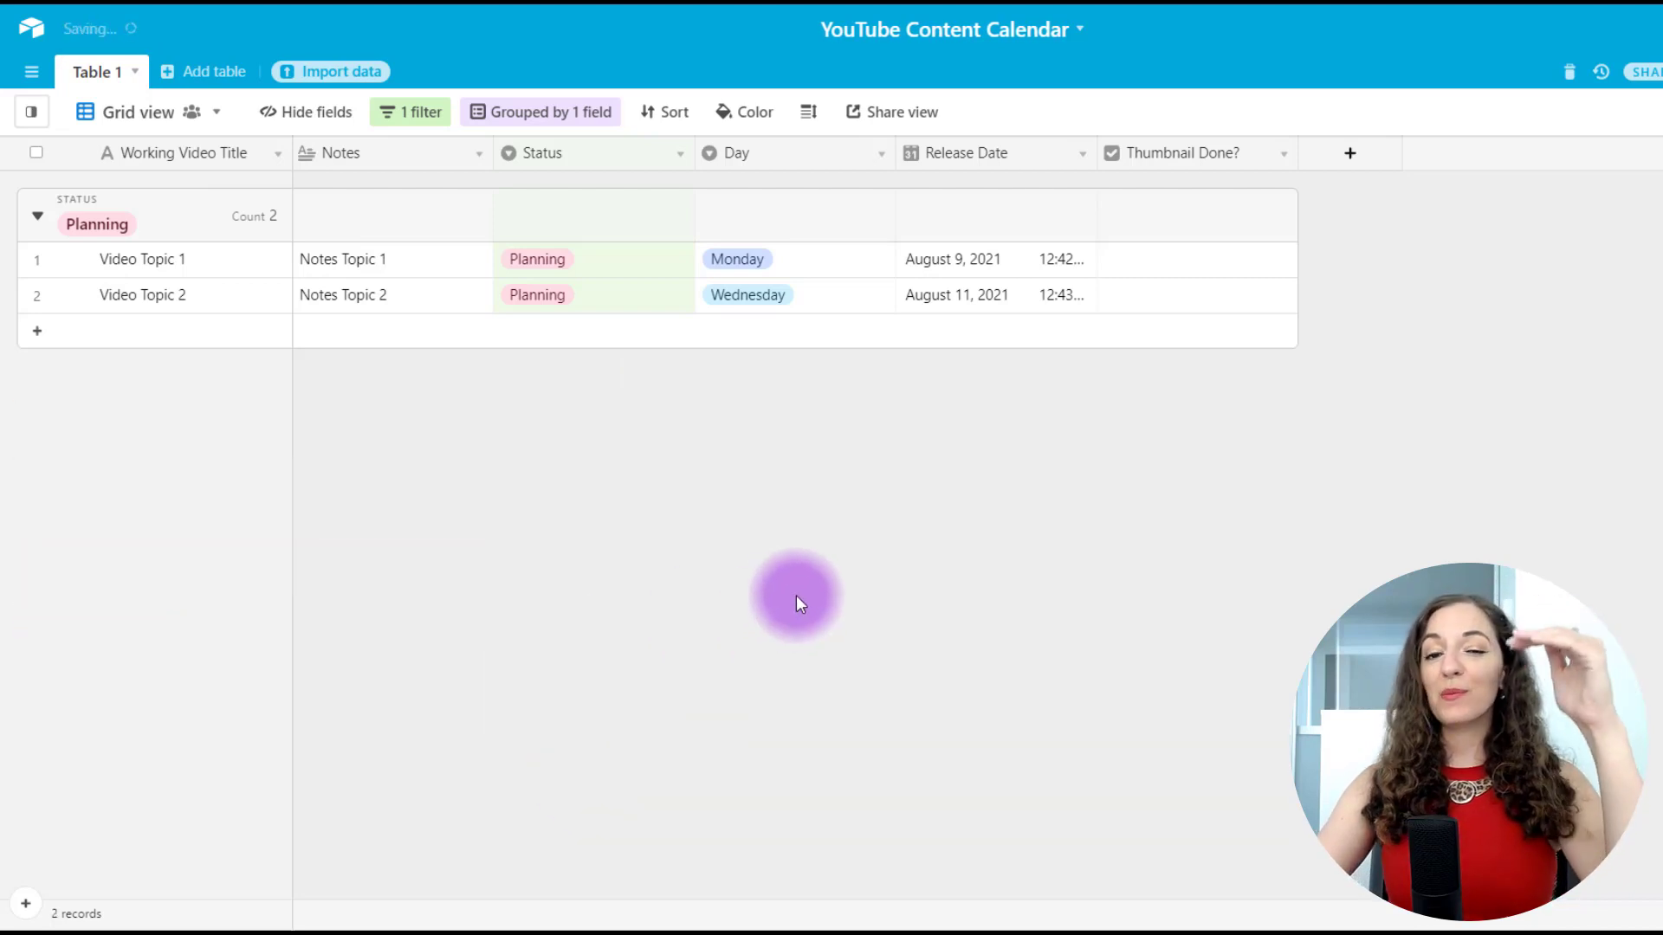